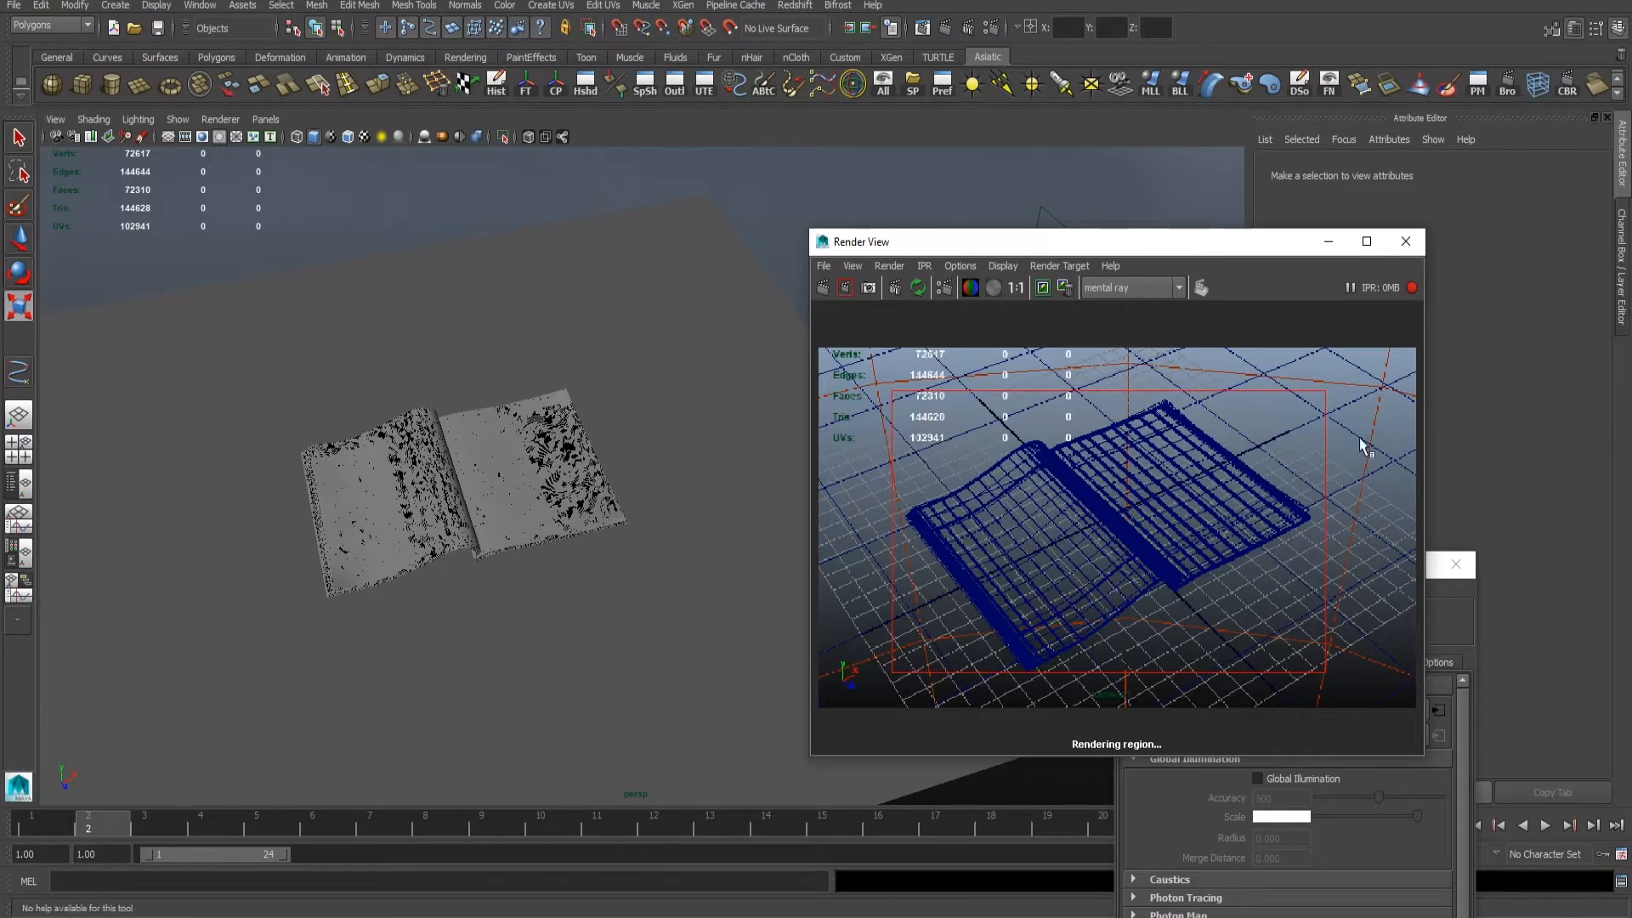
- Clear the render settings window away from the Render View so the region render is unobstructed
{"action": "left_click_drag", "start_coordinate": [1128, 243], "coordinate": [1052, 241]}
{"action": "left_click", "coordinate": [1381, 580]}
{"action": "left_click_drag", "start_coordinate": [1267, 568], "coordinate": [1631, 568]}
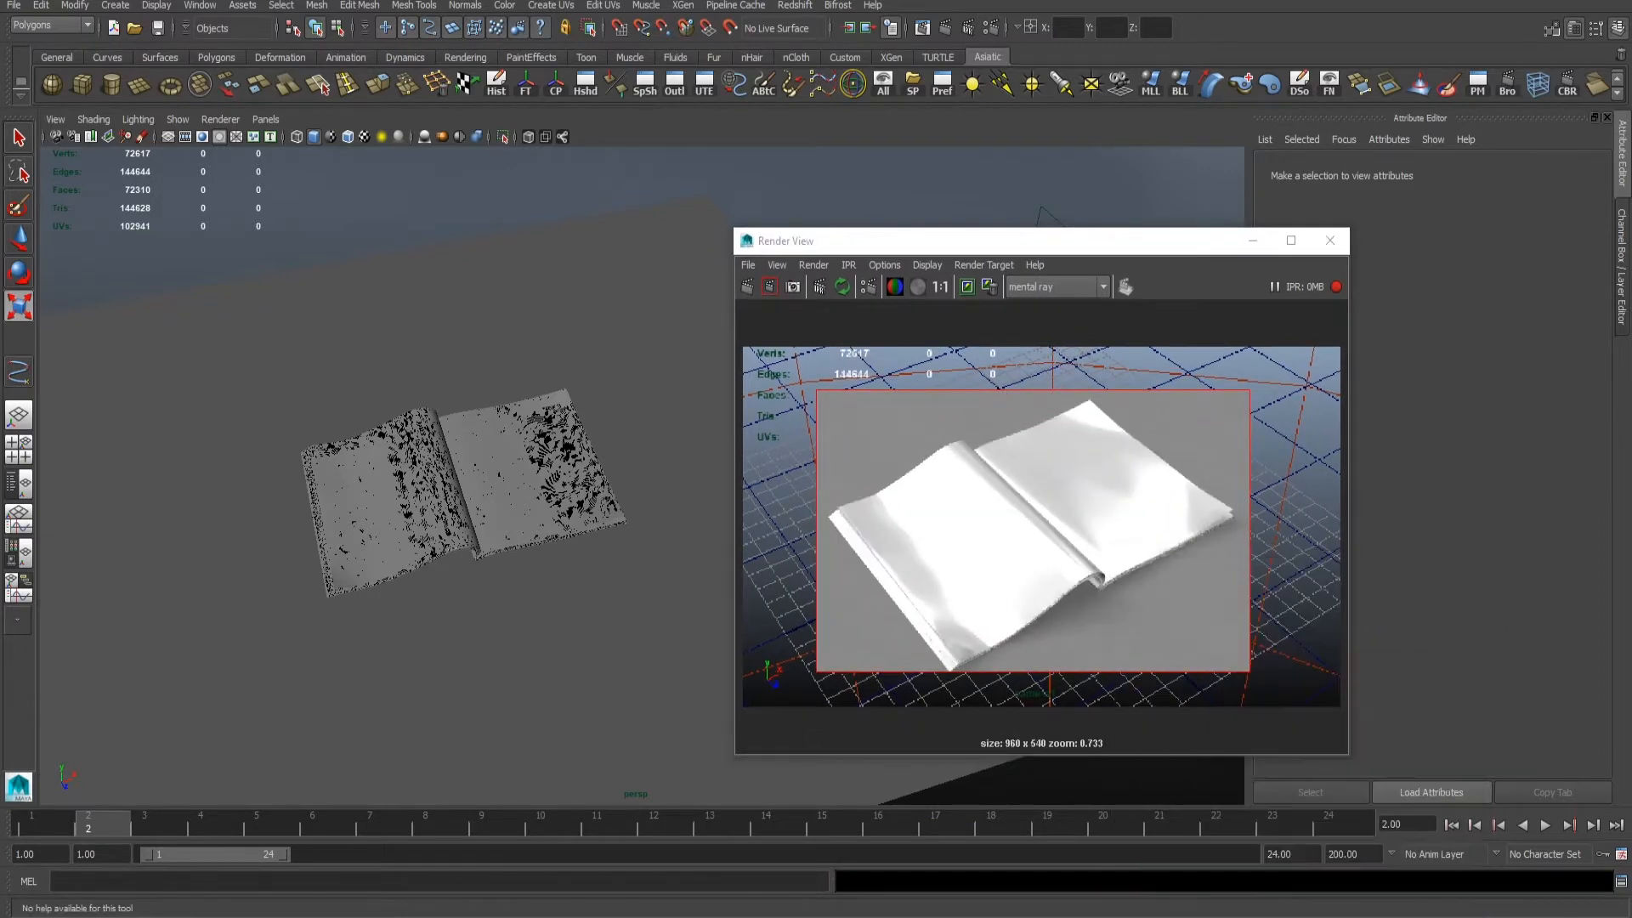
- Lower the blinn1 material's Eccentricity to 0.265, Specular Roll Off to 0.402 and Reflectivity to 0.274
{"action": "left_click_drag", "start_coordinate": [864, 250], "coordinate": [1081, 369]}
{"action": "left_click_drag", "start_coordinate": [626, 461], "coordinate": [489, 426], "text": "alt"}
{"action": "left_click_drag", "start_coordinate": [1326, 359], "coordinate": [1197, 354]}
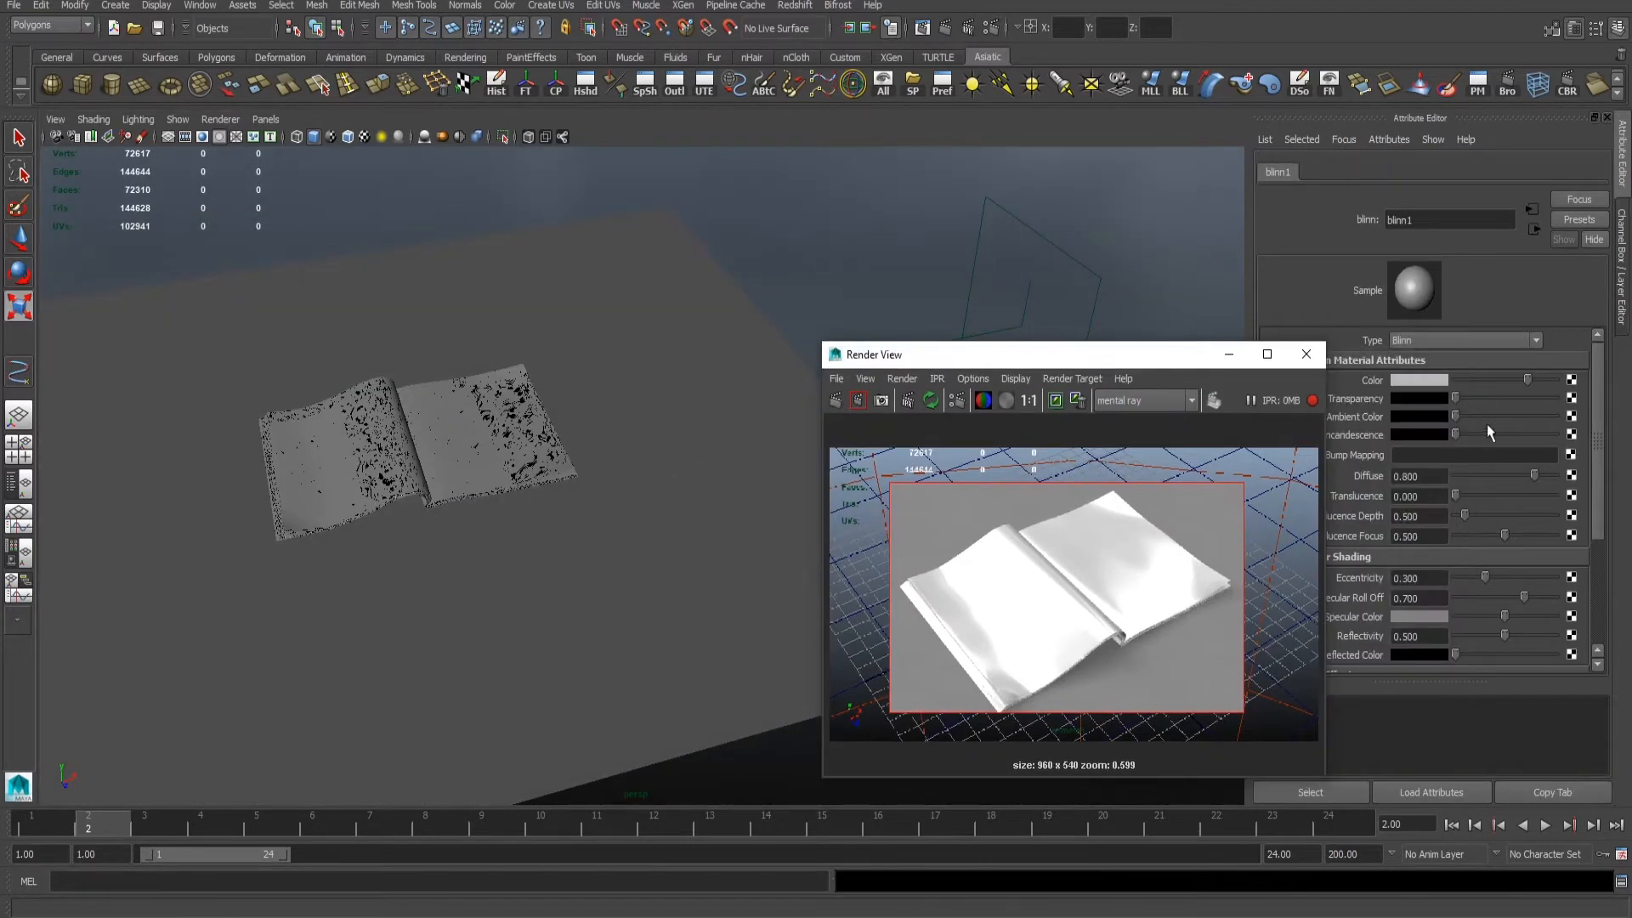
{"action": "left_click", "coordinate": [1486, 578]}
{"action": "left_click_drag", "start_coordinate": [1524, 598], "coordinate": [1484, 635]}
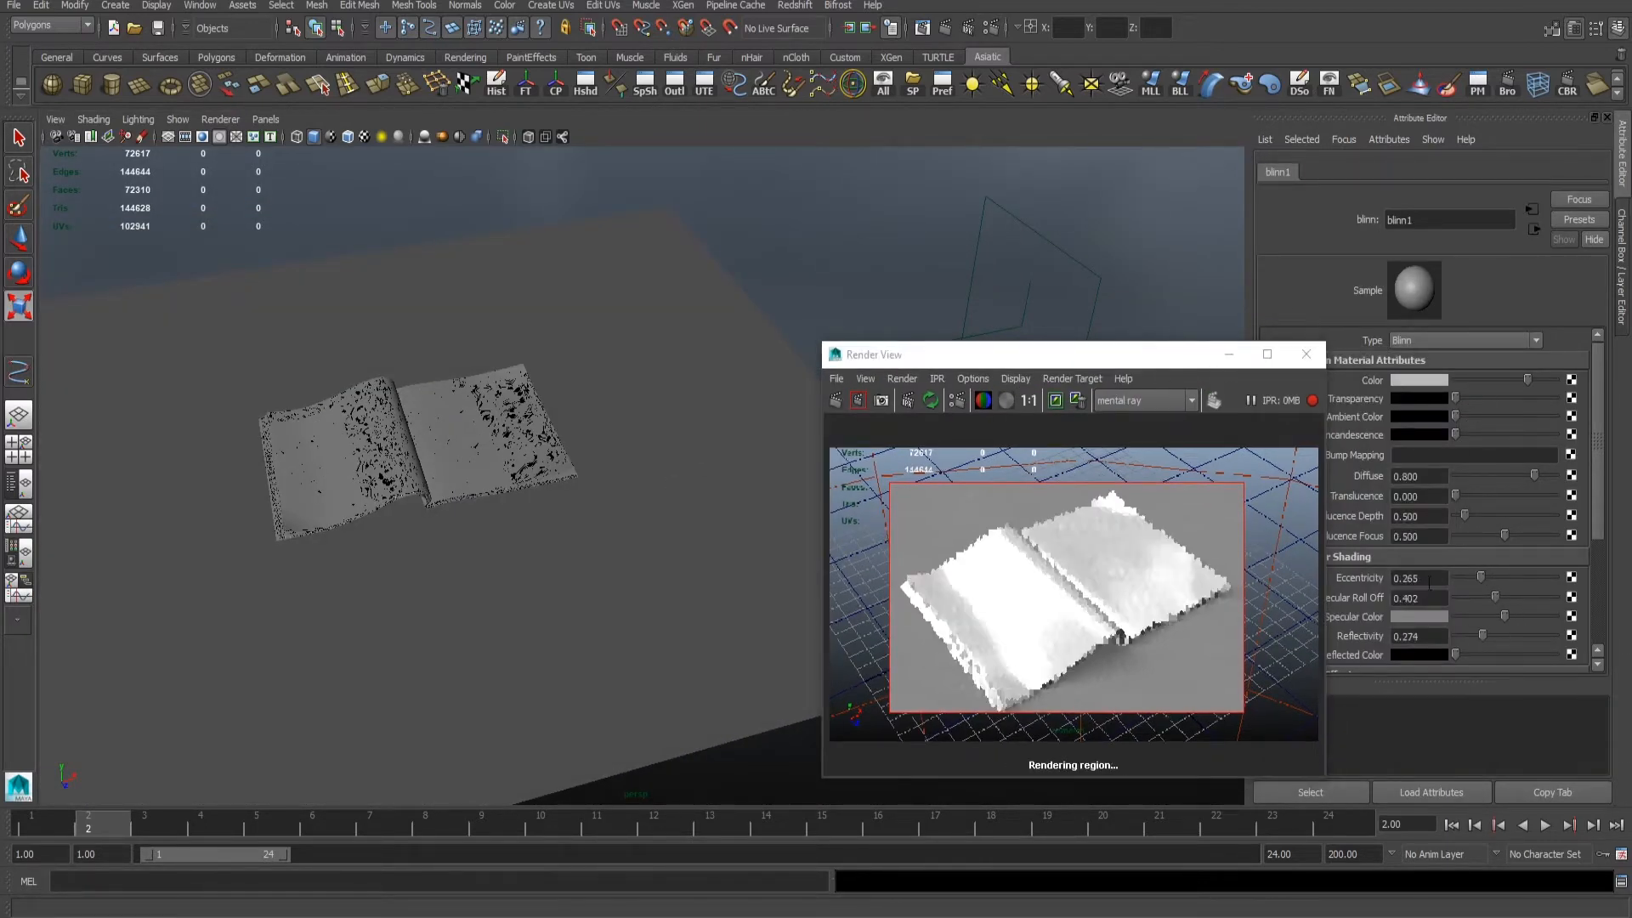
- Select the mental ray image-based lighting sphere and rotate it around the book to change how the environment lights the pages
{"action": "left_click", "coordinate": [791, 243]}
{"action": "left_click", "coordinate": [796, 219]}
{"action": "left_click_drag", "start_coordinate": [804, 246], "coordinate": [656, 263], "text": "alt"}
{"action": "key", "text": "e"}
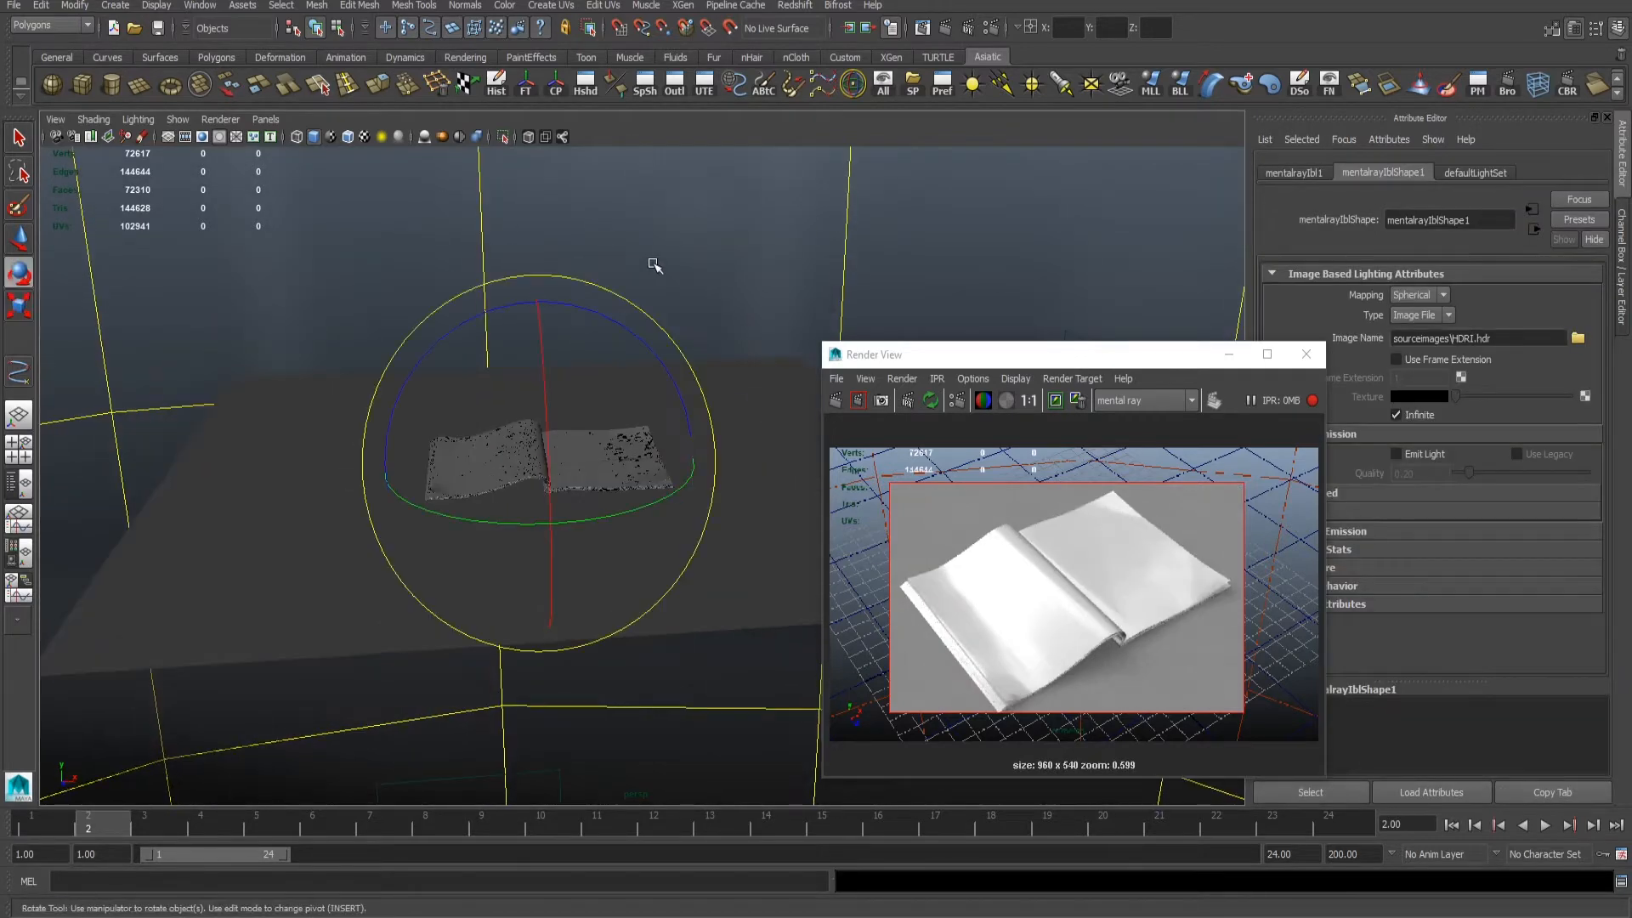
{"action": "left_click_drag", "start_coordinate": [429, 412], "coordinate": [518, 306], "text": "alt"}
{"action": "right_click_drag", "start_coordinate": [518, 306], "coordinate": [578, 391], "text": "alt"}
{"action": "left_click_drag", "start_coordinate": [578, 390], "coordinate": [520, 390]}
{"action": "mouse_move", "coordinate": [490, 476]}
{"action": "left_mouse_down"}
{"action": "mouse_move", "coordinate": [499, 346]}
{"action": "mouse_move", "coordinate": [490, 445]}
{"action": "left_mouse_up"}
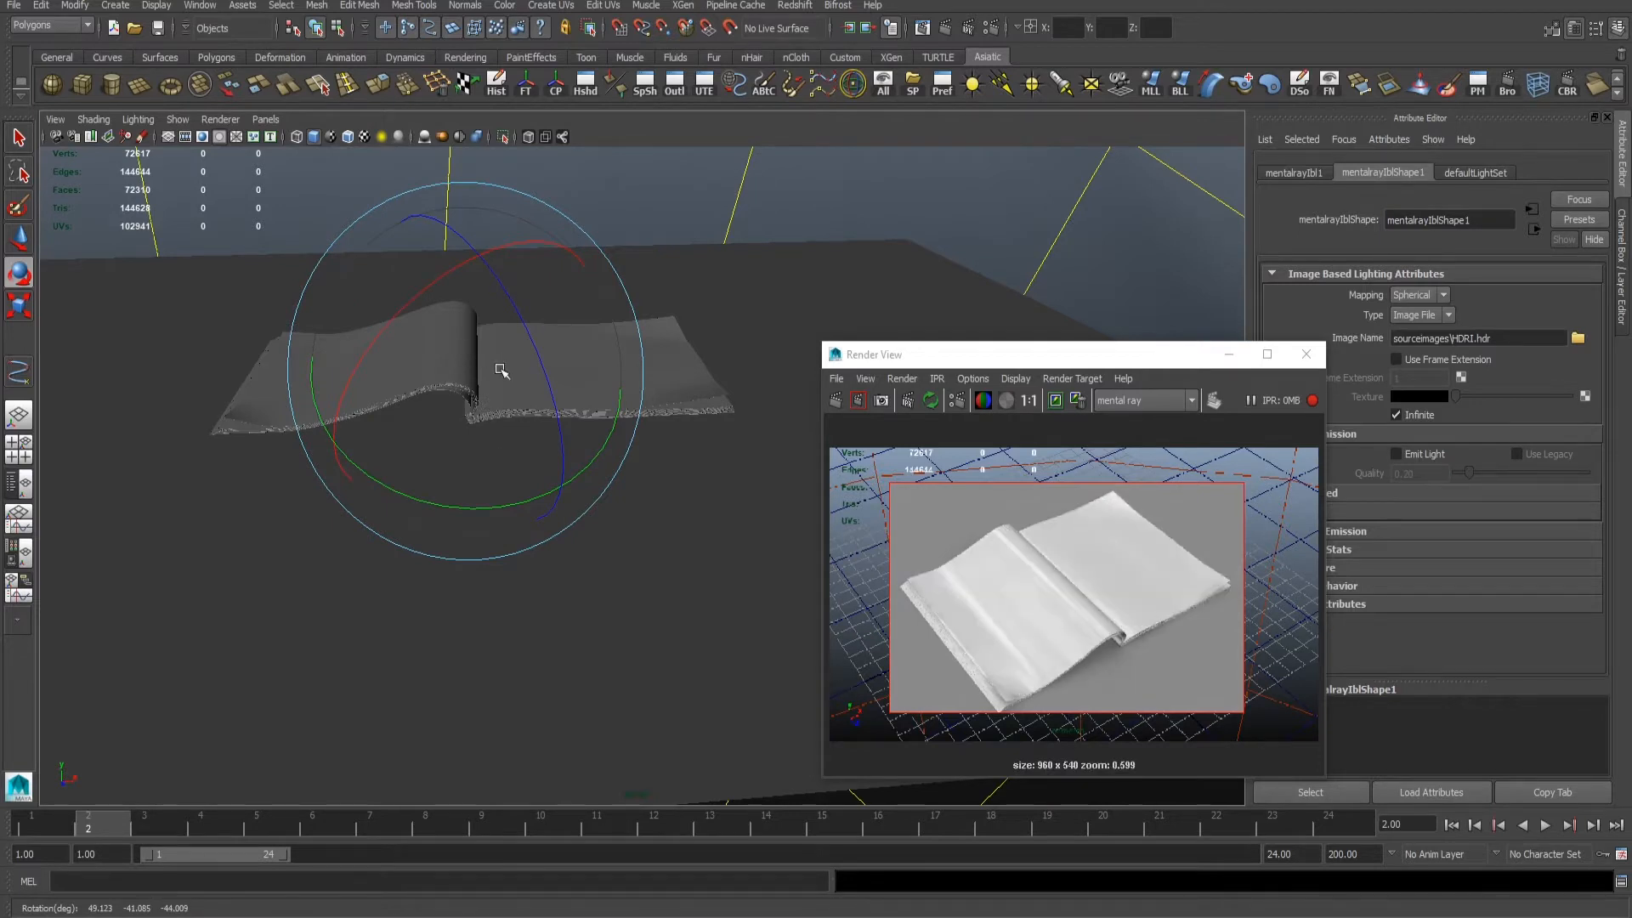
{"action": "left_click_drag", "start_coordinate": [502, 372], "coordinate": [547, 371]}
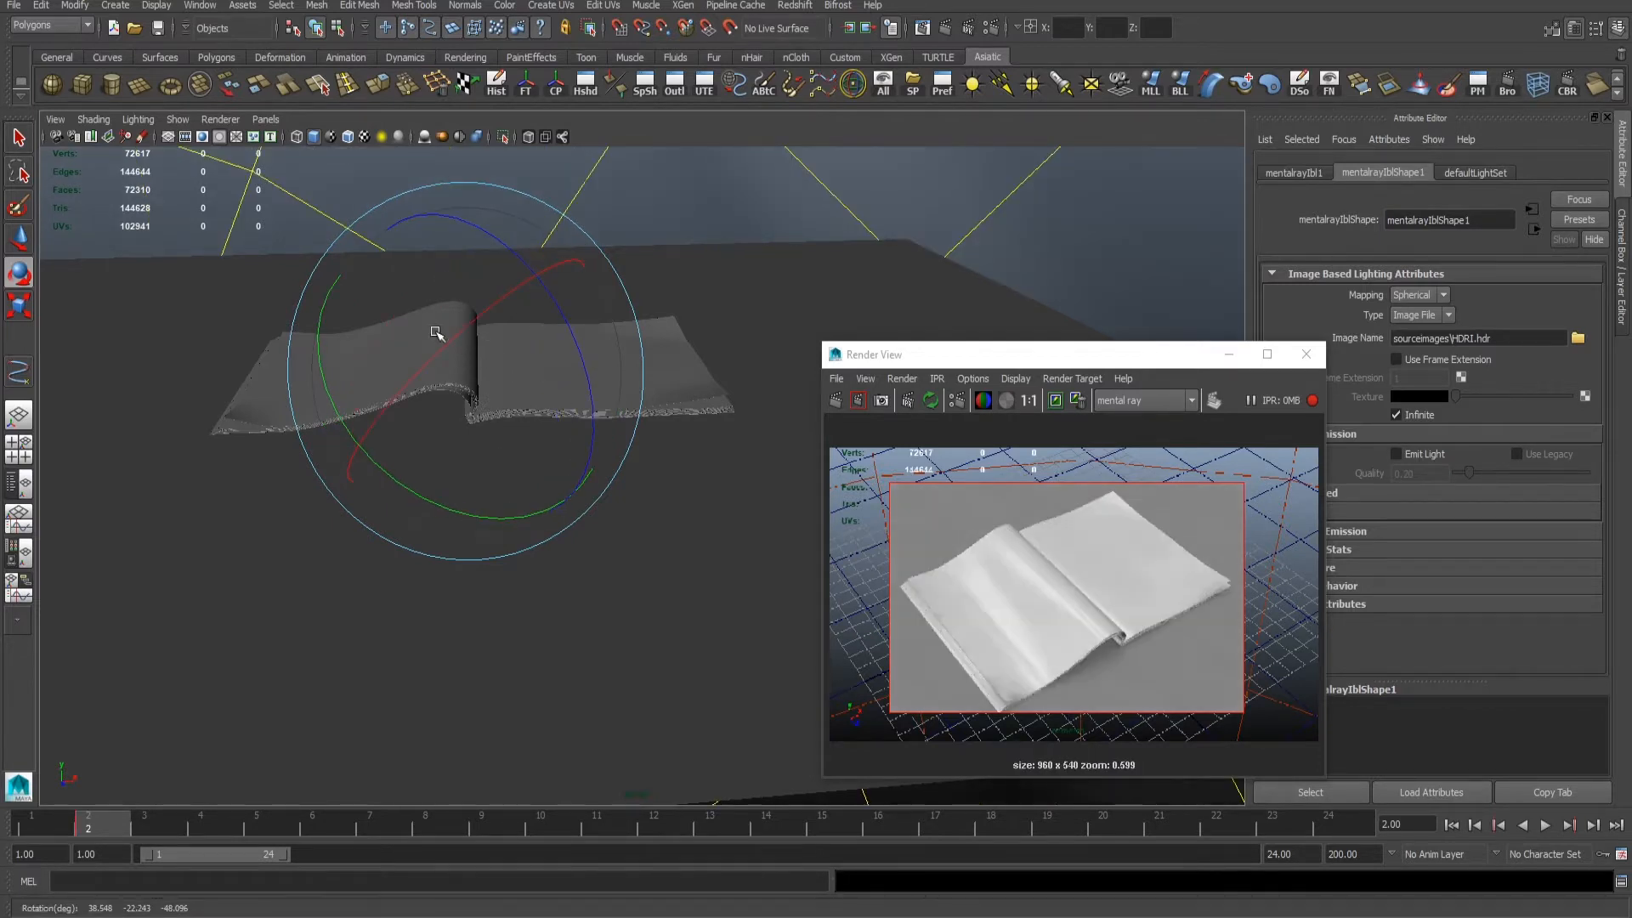
{"action": "left_click_drag", "start_coordinate": [437, 332], "coordinate": [554, 349], "text": "alt"}
{"action": "left_click", "coordinate": [401, 437]}
{"action": "right_click_drag", "start_coordinate": [555, 349], "coordinate": [425, 374], "text": "alt"}
- Create a polygon plane and scale it into a long narrow strip floating above the book's right page
{"action": "left_click", "coordinate": [139, 85]}
{"action": "left_click_drag", "start_coordinate": [387, 285], "coordinate": [599, 255], "text": "alt"}
{"action": "key", "text": "w"}
{"action": "key", "text": "r"}
{"action": "left_click_drag", "start_coordinate": [598, 479], "coordinate": [918, 658]}
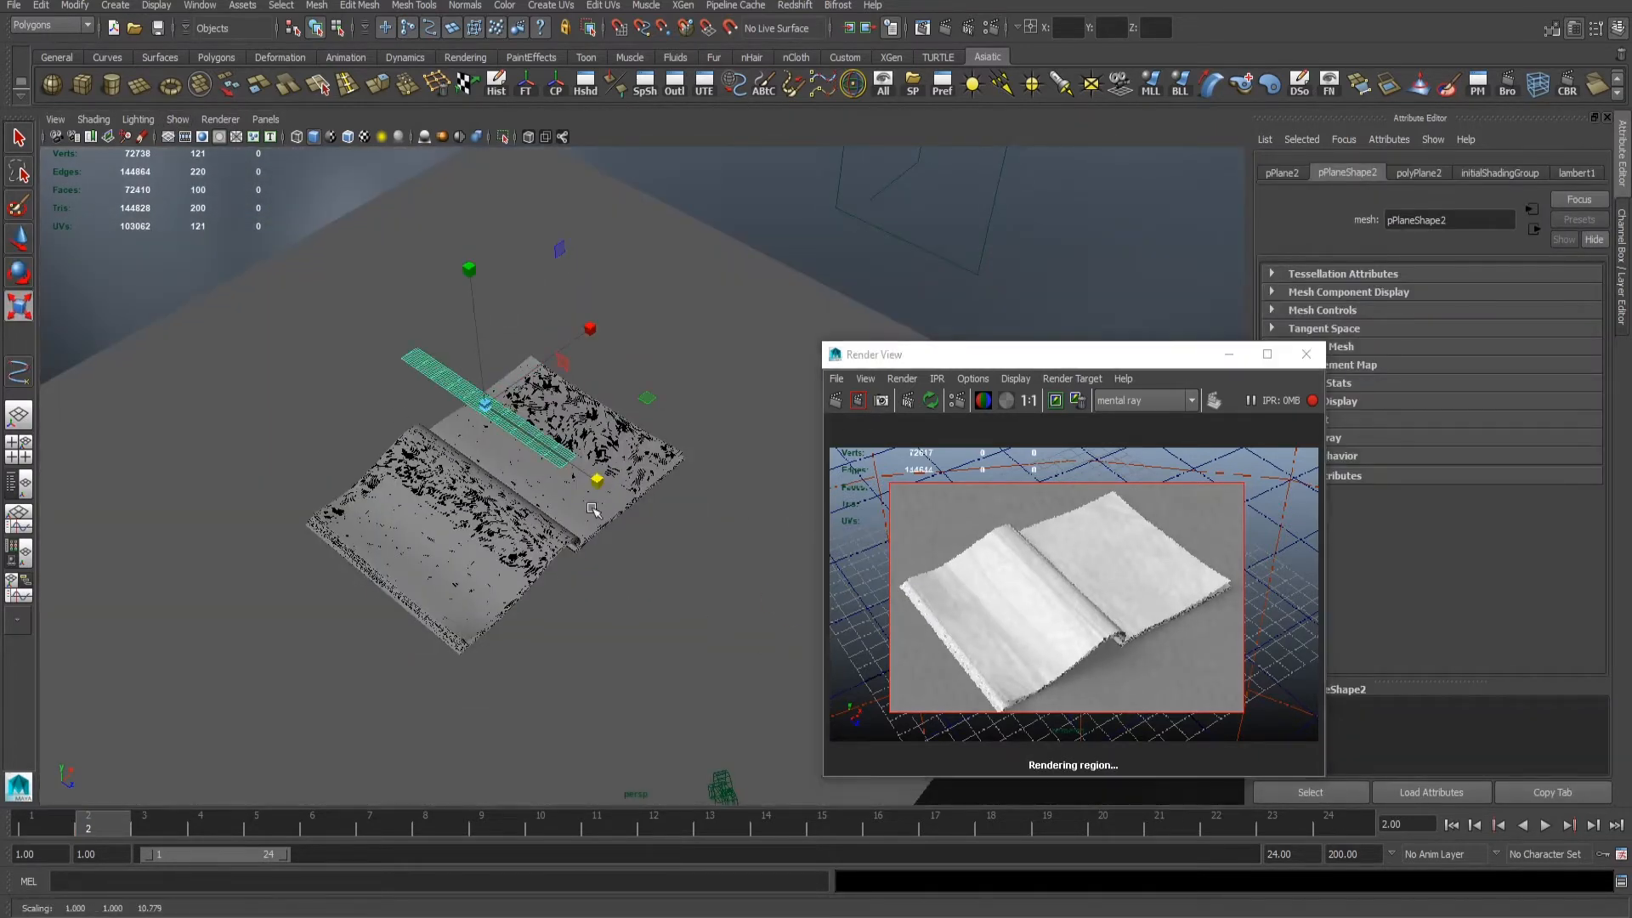
{"action": "left_click_drag", "start_coordinate": [723, 600], "coordinate": [637, 521], "text": "alt"}
{"action": "middle_click_drag", "start_coordinate": [638, 522], "coordinate": [655, 599], "text": "alt"}
{"action": "left_click_drag", "start_coordinate": [630, 408], "coordinate": [707, 393]}
{"action": "right_click_drag", "start_coordinate": [625, 442], "coordinate": [680, 468], "text": "alt"}
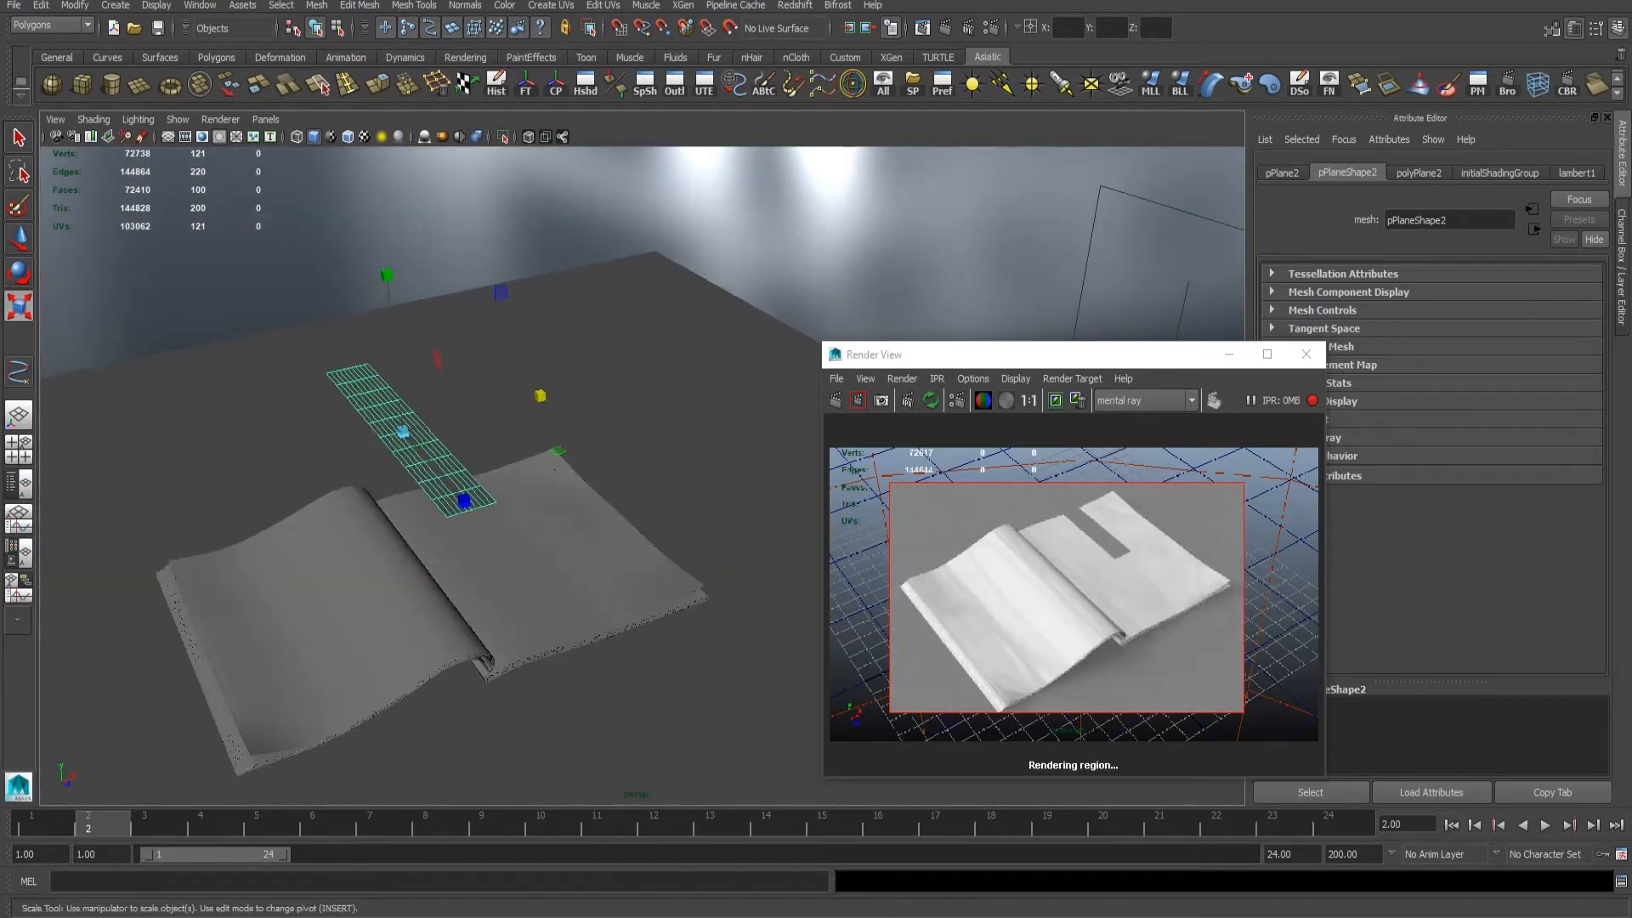
{"action": "key", "text": "ctrl+z"}
{"action": "key", "text": "ctrl+z"}
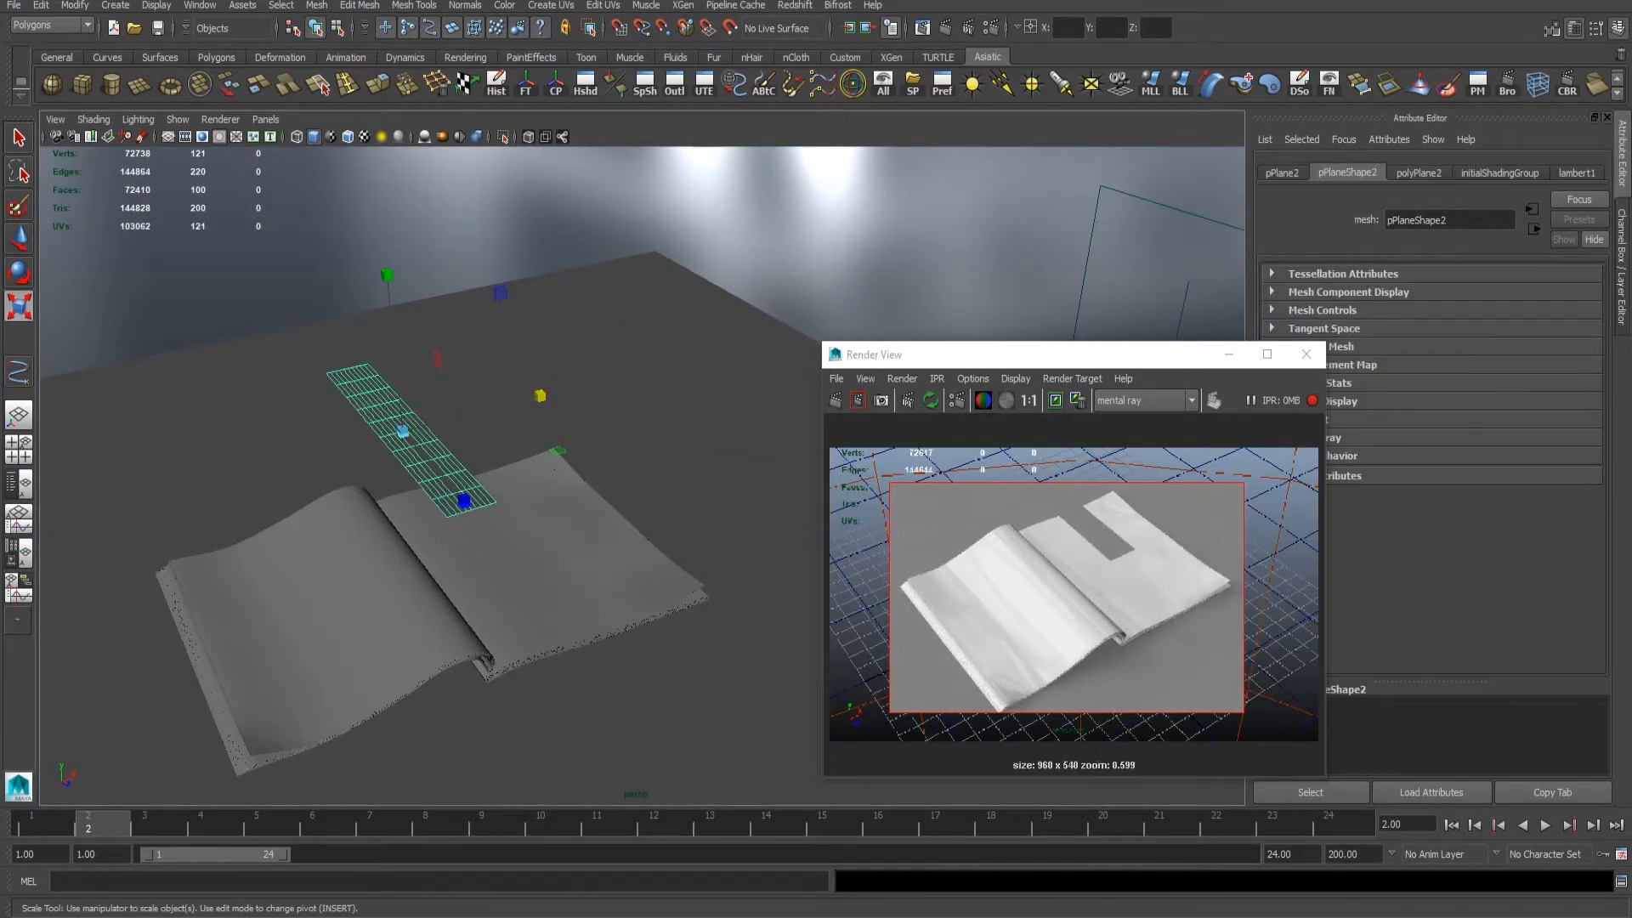
- Set the Out Color of the strip's surface shader to pure white
{"action": "left_click_drag", "start_coordinate": [1457, 380], "coordinate": [1569, 380]}
{"action": "right_click_drag", "start_coordinate": [412, 306], "coordinate": [448, 314], "text": "alt"}
{"action": "middle_click_drag", "start_coordinate": [448, 314], "coordinate": [447, 284], "text": "alt"}
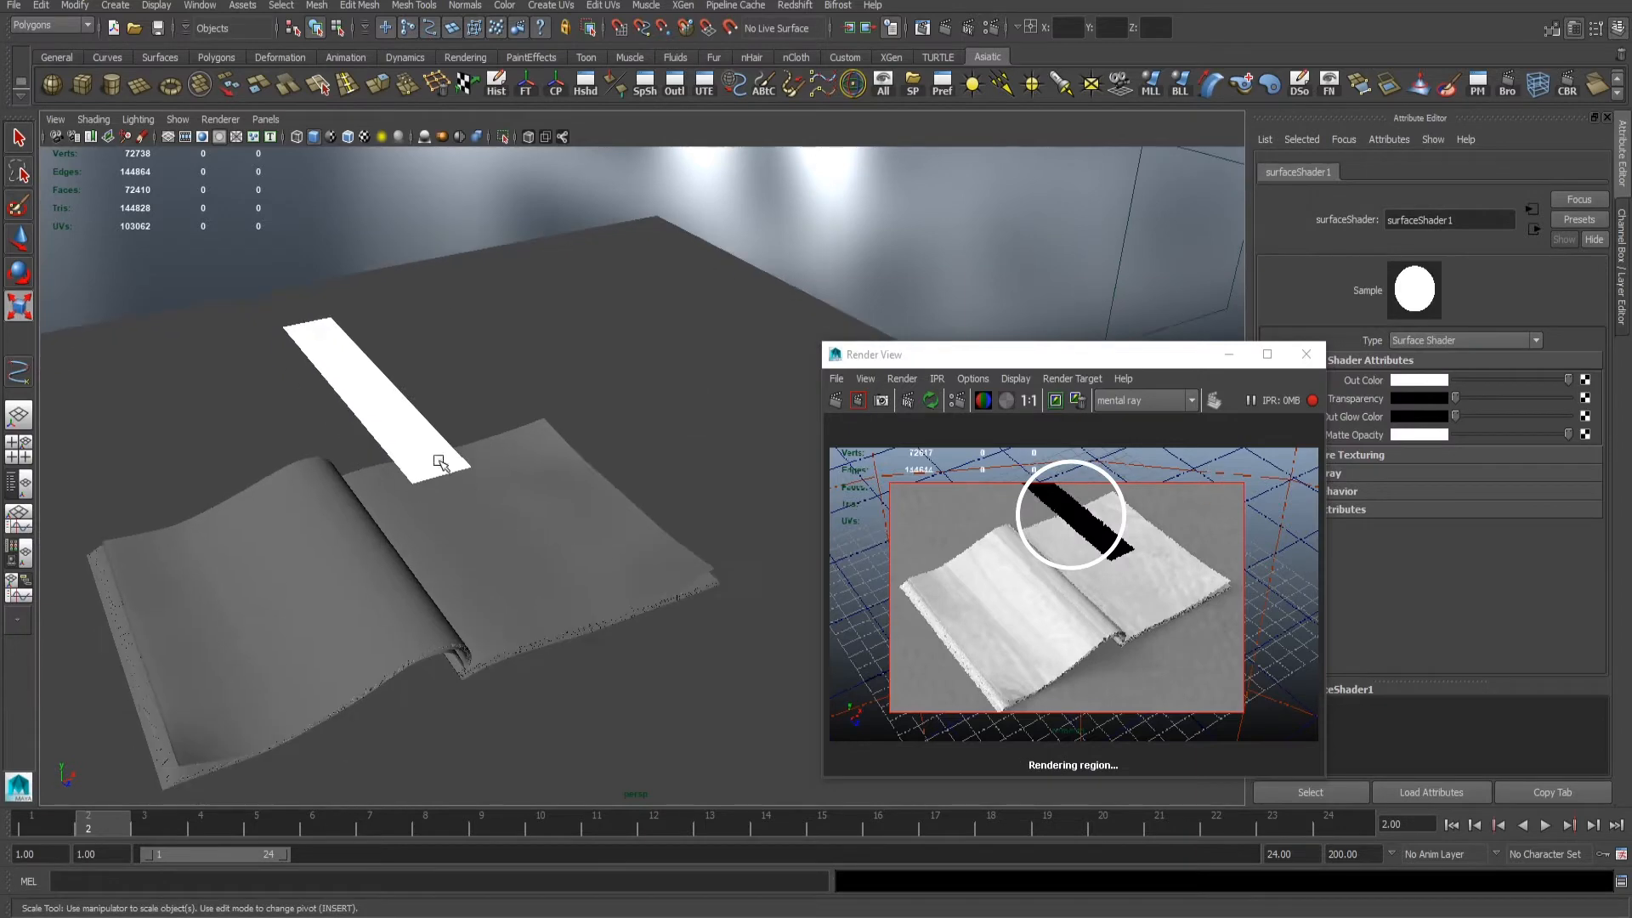
- Turn off Casts Shadows, Receive Shadows and Primary Visibility in the strip's render stats and re-render the region
{"action": "left_click", "coordinate": [439, 461]}
{"action": "key", "text": "ctrl+a"}
{"action": "key", "text": "ctrl+a"}
{"action": "left_click", "coordinate": [1418, 173]}
{"action": "left_click", "coordinate": [1493, 174]}
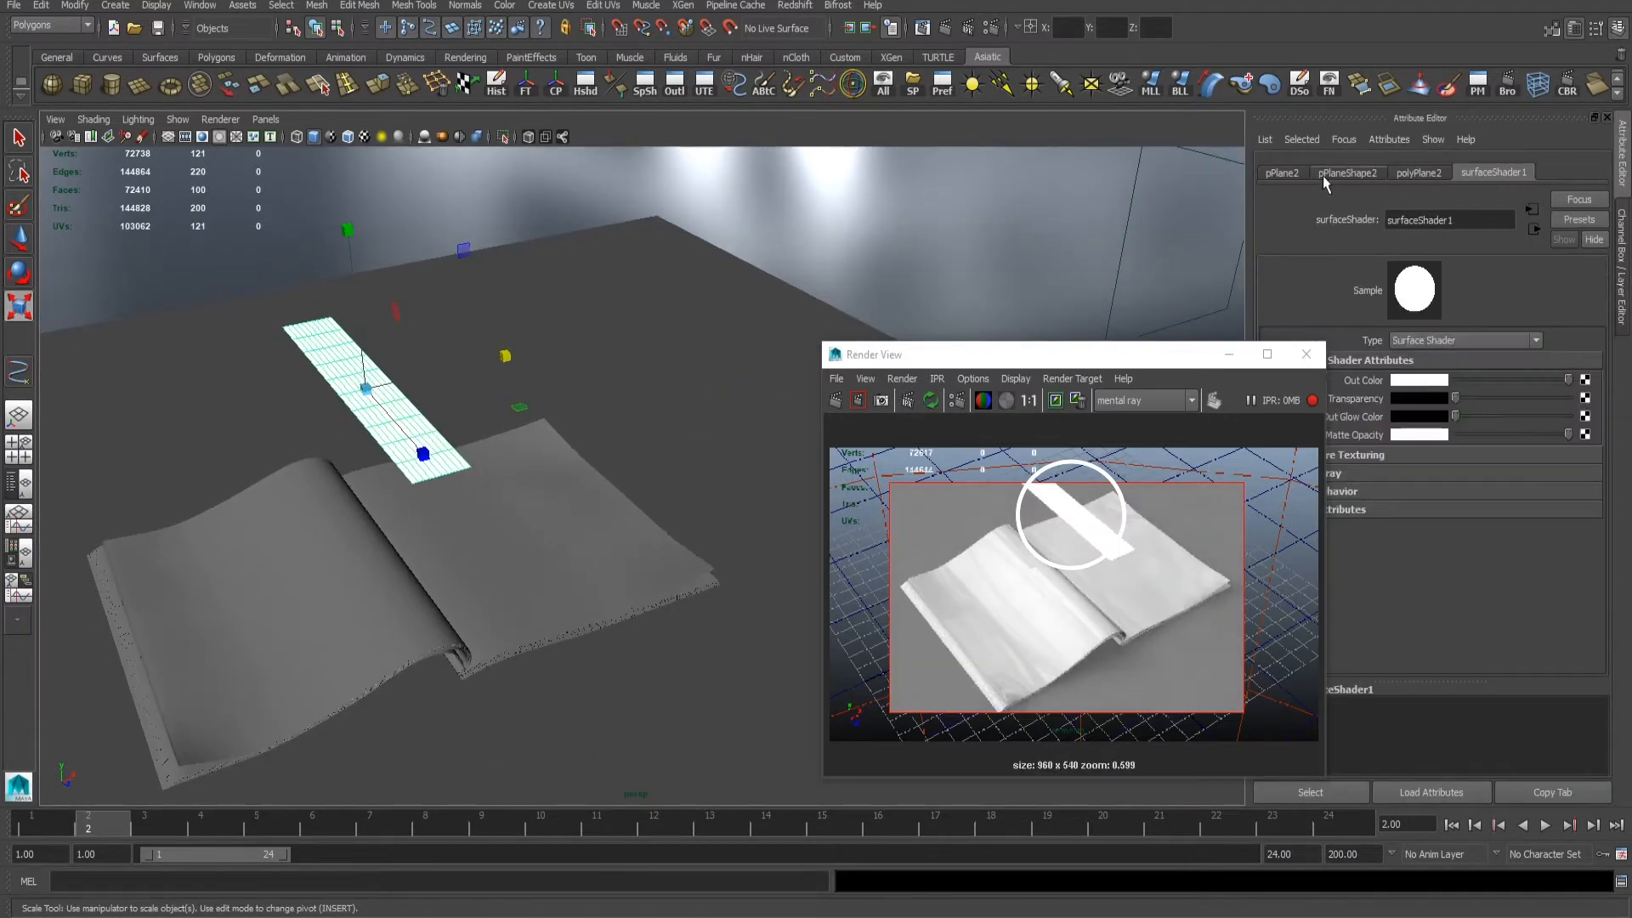
{"action": "left_click", "coordinate": [1323, 173]}
{"action": "left_click", "coordinate": [1353, 383]}
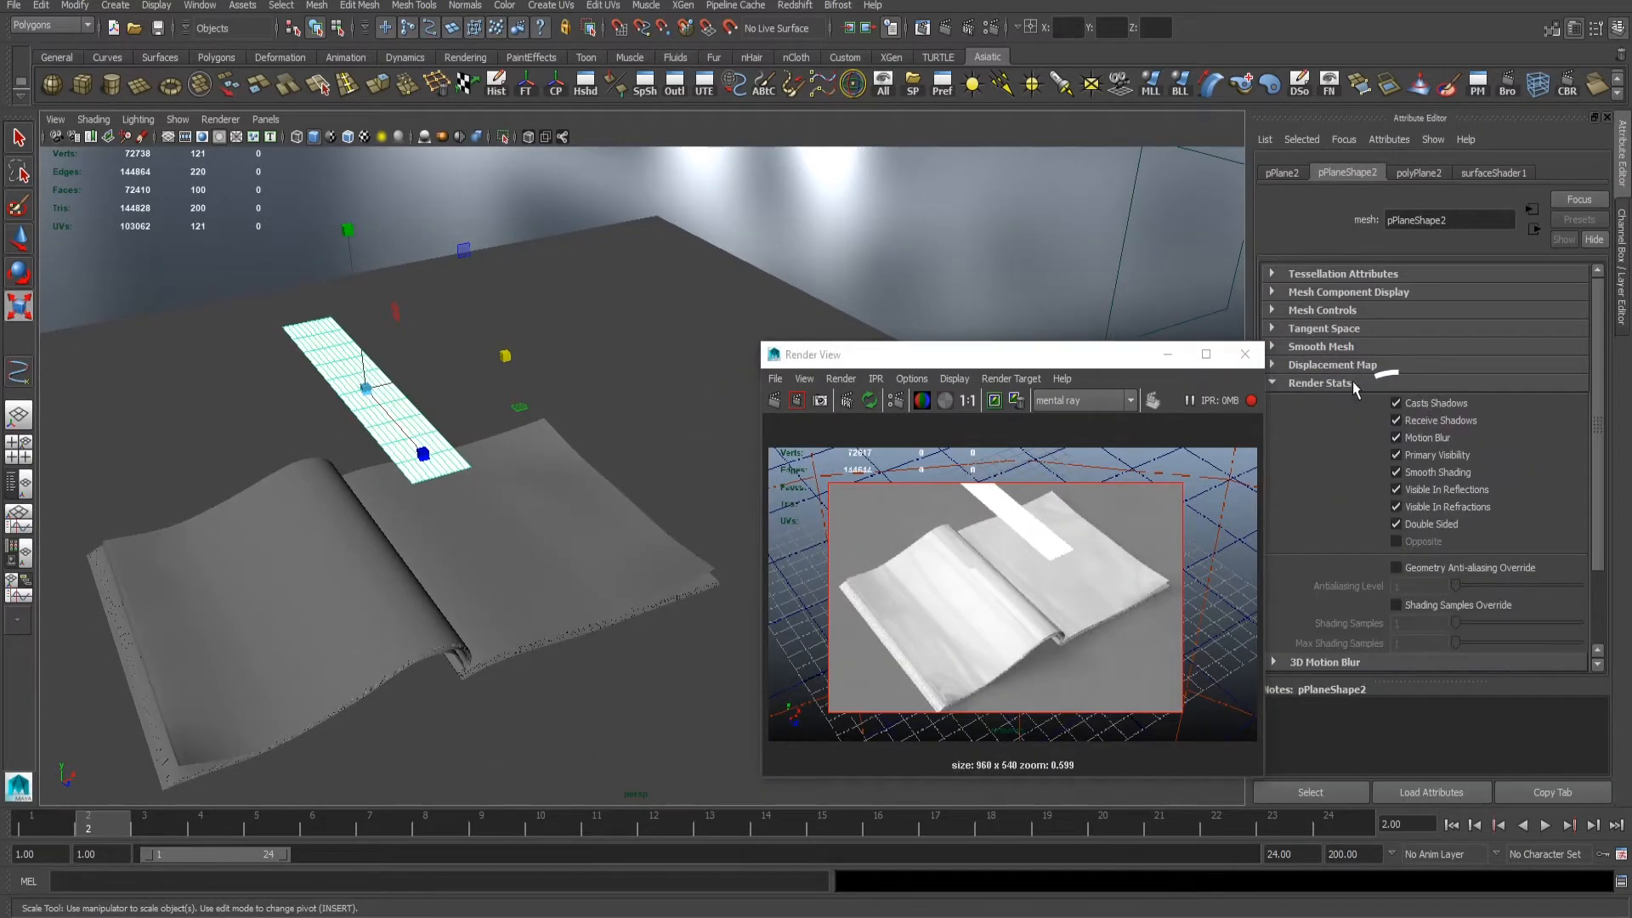
{"action": "left_click", "coordinate": [1420, 420]}
{"action": "left_click", "coordinate": [797, 400]}
{"action": "left_click_drag", "start_coordinate": [1054, 354], "coordinate": [1139, 305]}
{"action": "scroll", "coordinate": [1122, 491], "scroll_direction": "down", "scroll_amount": 2}
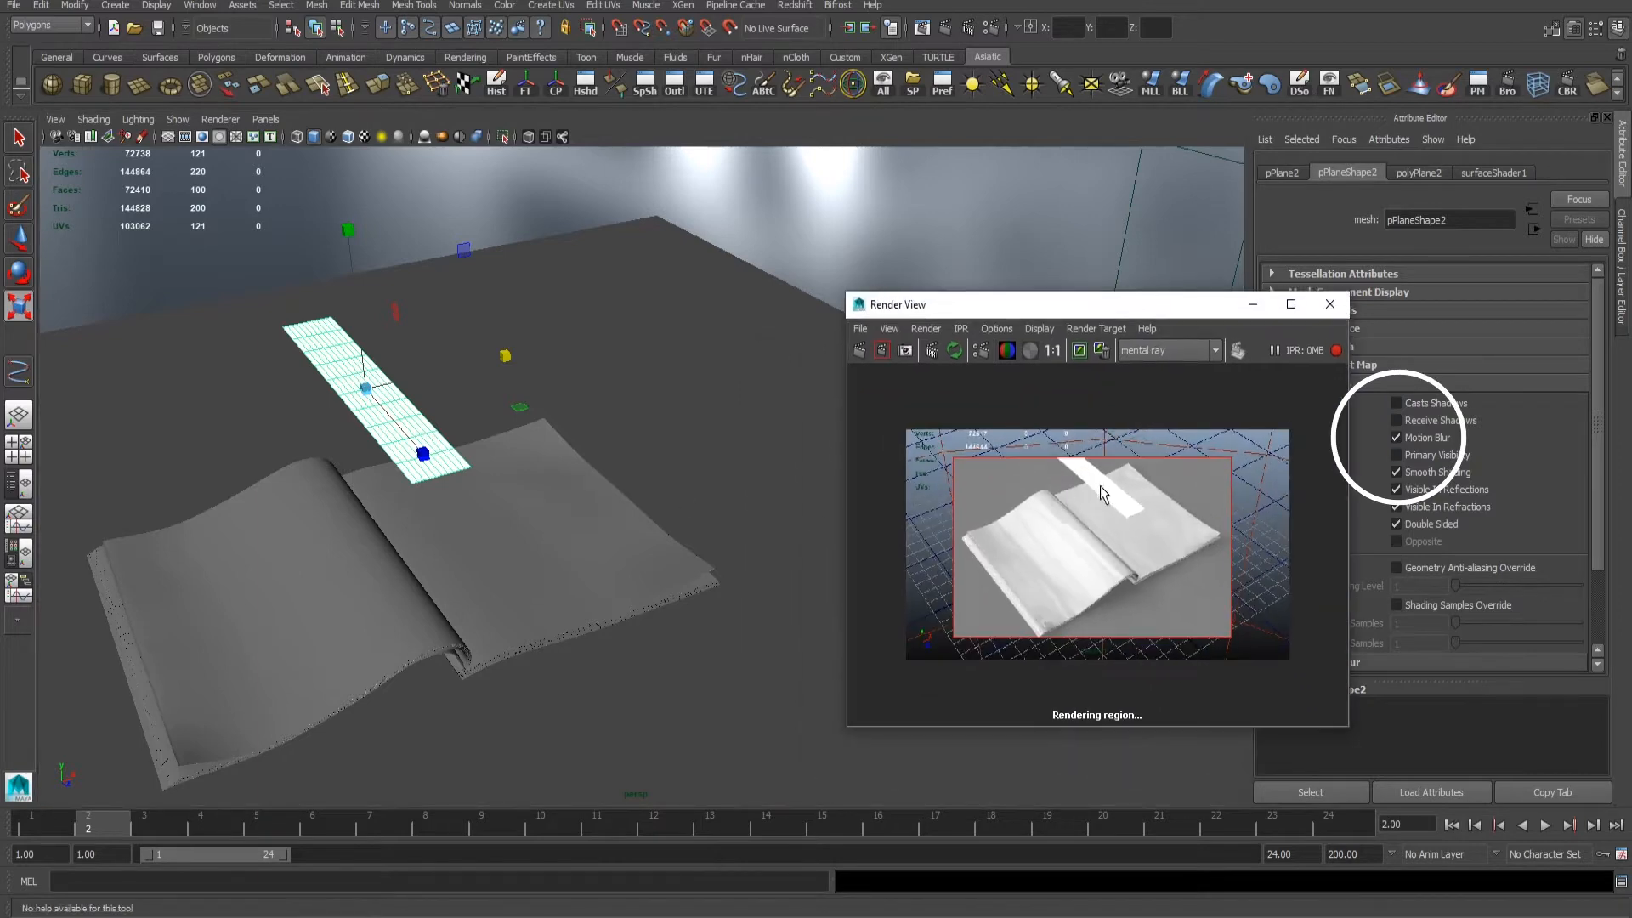
{"action": "scroll", "coordinate": [1123, 492], "scroll_direction": "up", "scroll_amount": 2}
- Move, scale and raise the white strip so it hovers higher above the book as a reflection source
{"action": "key", "text": "w"}
{"action": "left_click_drag", "start_coordinate": [442, 509], "coordinate": [597, 594], "text": "alt"}
{"action": "left_click_drag", "start_coordinate": [597, 594], "coordinate": [605, 471], "text": "alt"}
{"action": "key", "text": "e"}
{"action": "key", "text": "r"}
{"action": "left_click_drag", "start_coordinate": [495, 397], "coordinate": [554, 417]}
{"action": "left_click_drag", "start_coordinate": [554, 481], "coordinate": [602, 455], "text": "alt"}
{"action": "key", "text": "w"}
{"action": "left_click_drag", "start_coordinate": [504, 269], "coordinate": [500, 209]}
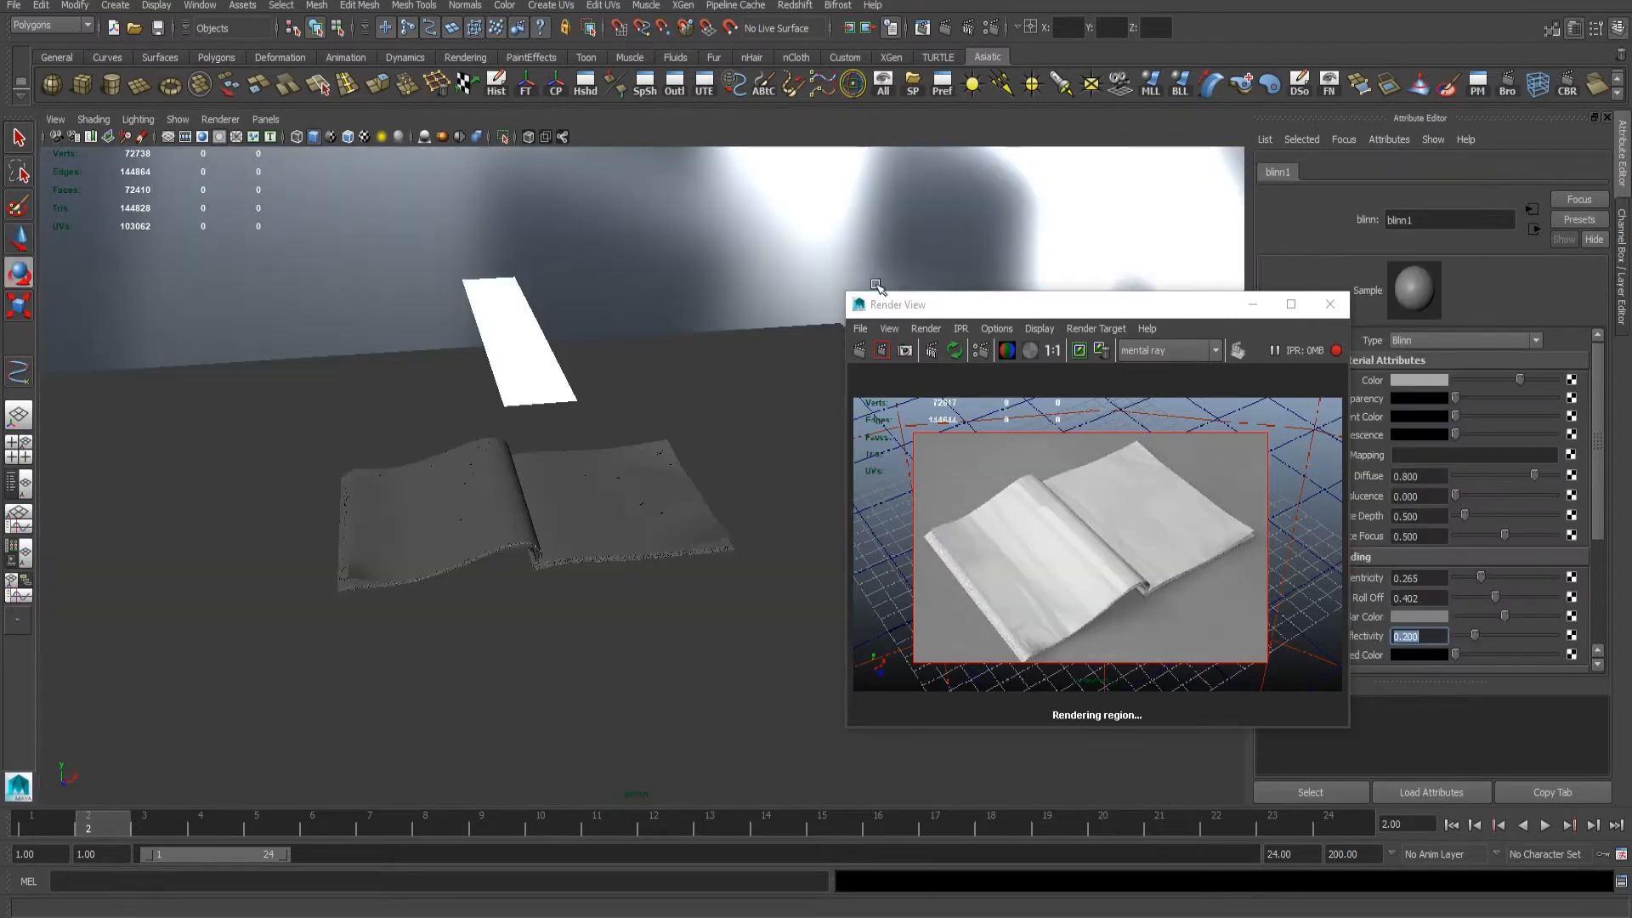
- Stretch the white strip lengthwise so it extends well past both ends of the book
{"action": "left_click_drag", "start_coordinate": [572, 274], "coordinate": [633, 489], "text": "alt"}
{"action": "left_click", "coordinate": [514, 359]}
{"action": "key", "text": "r"}
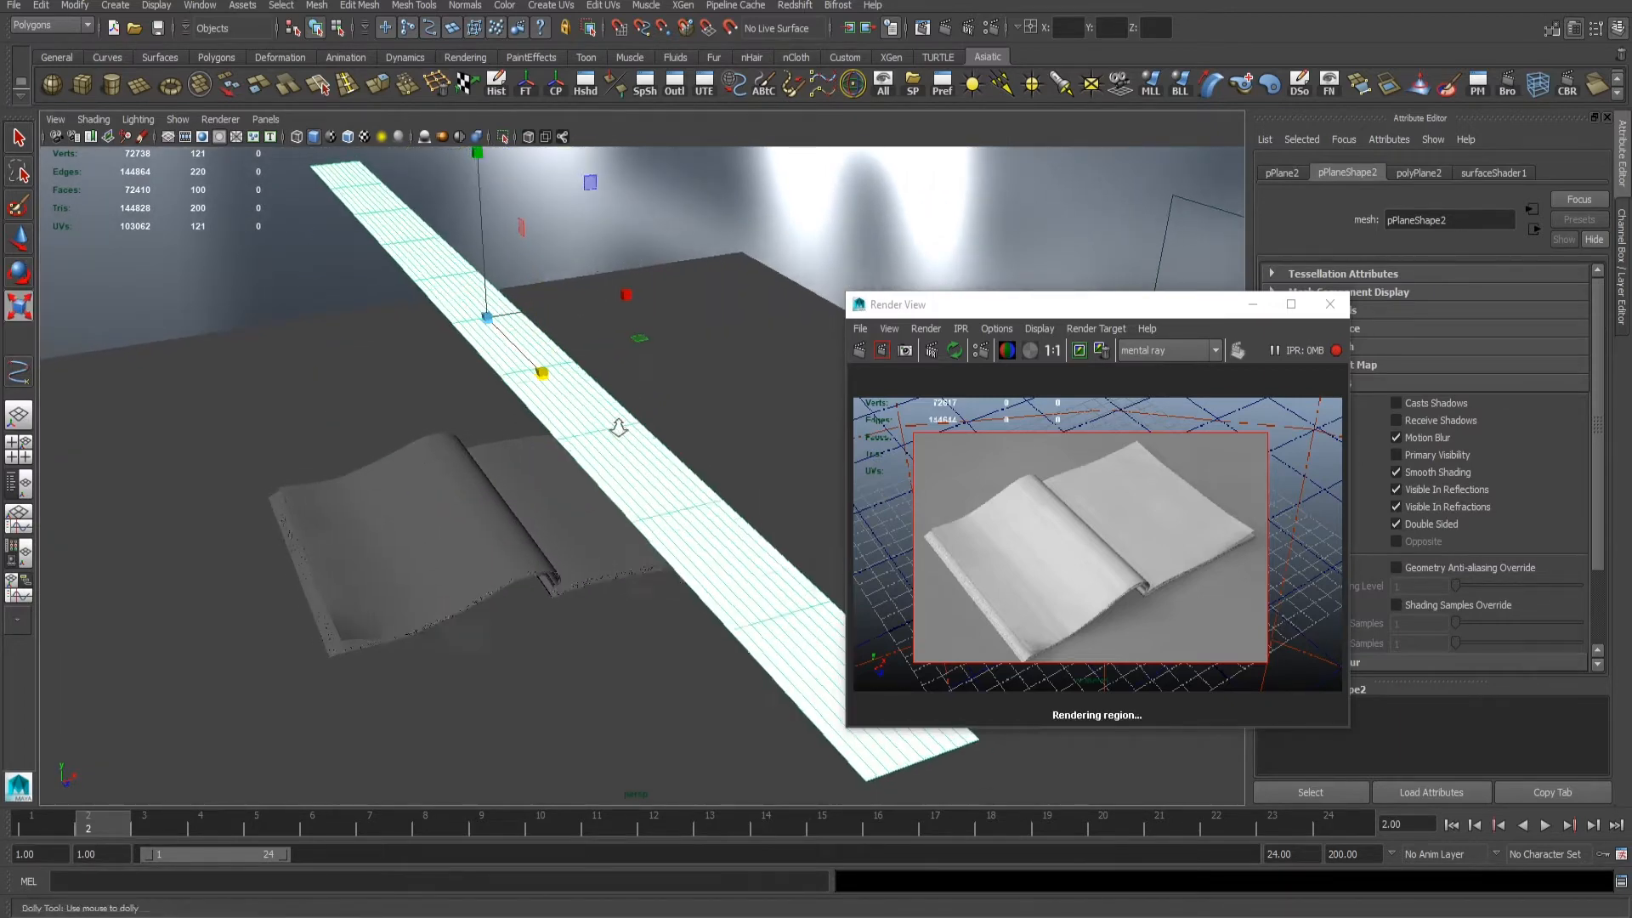
{"action": "right_click_drag", "start_coordinate": [615, 430], "coordinate": [532, 408], "text": "alt"}
{"action": "left_click_drag", "start_coordinate": [532, 408], "coordinate": [525, 417], "text": "alt"}
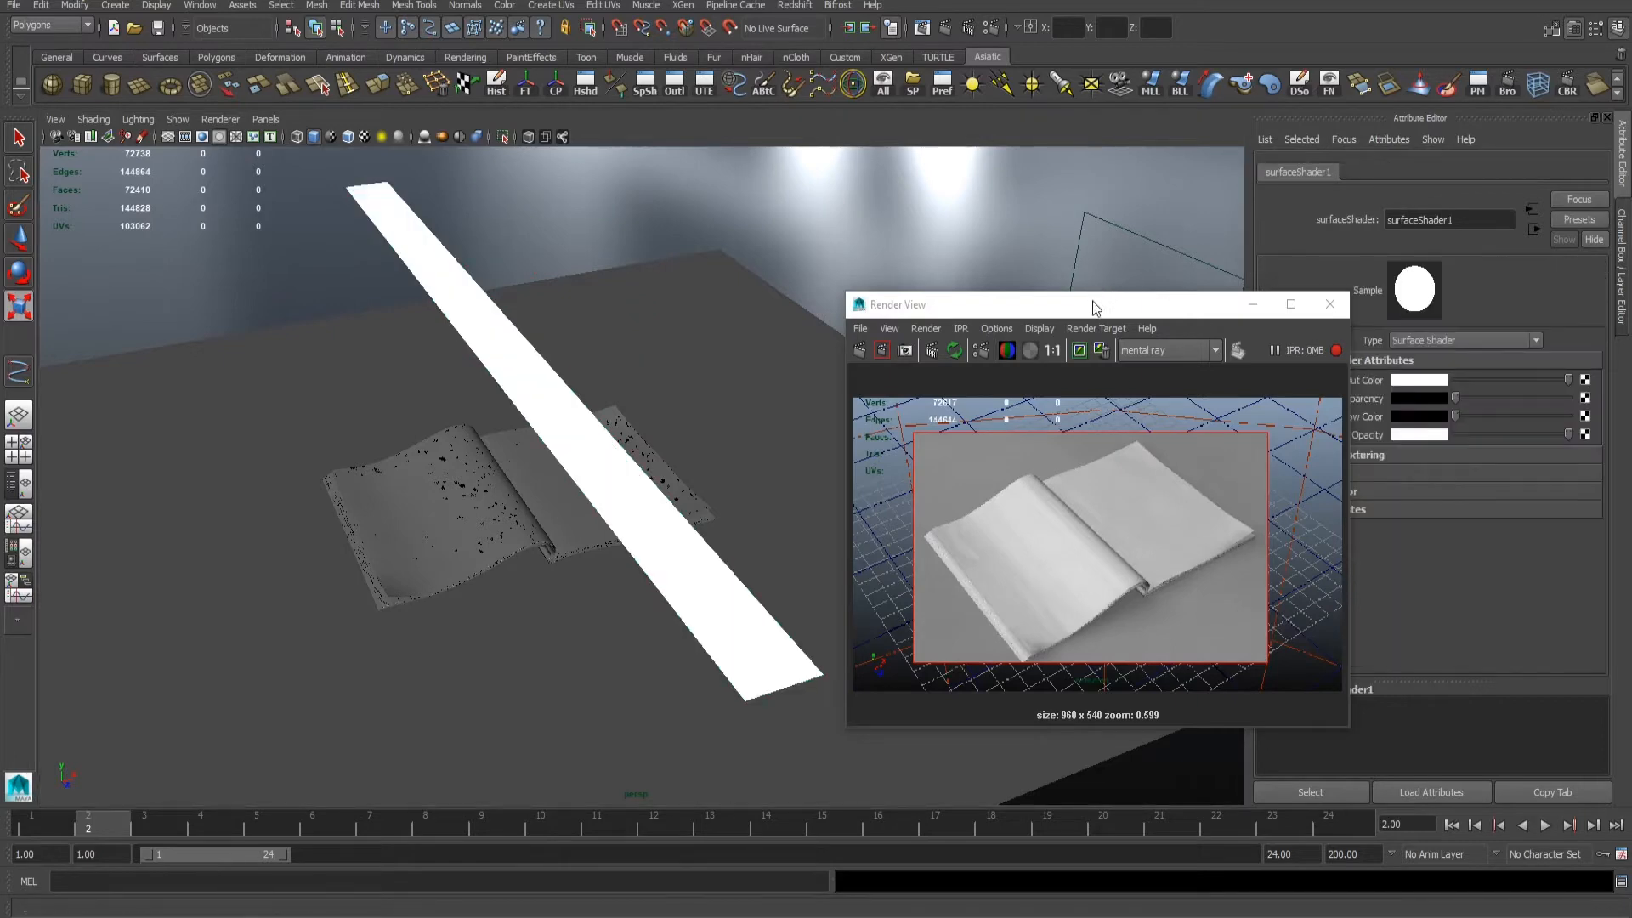
- Set the blinn1 material's Mi Reflection Blur to 5 and Reflection Rays to 12 in its mental ray attributes
{"action": "left_click_drag", "start_coordinate": [1093, 301], "coordinate": [989, 296]}
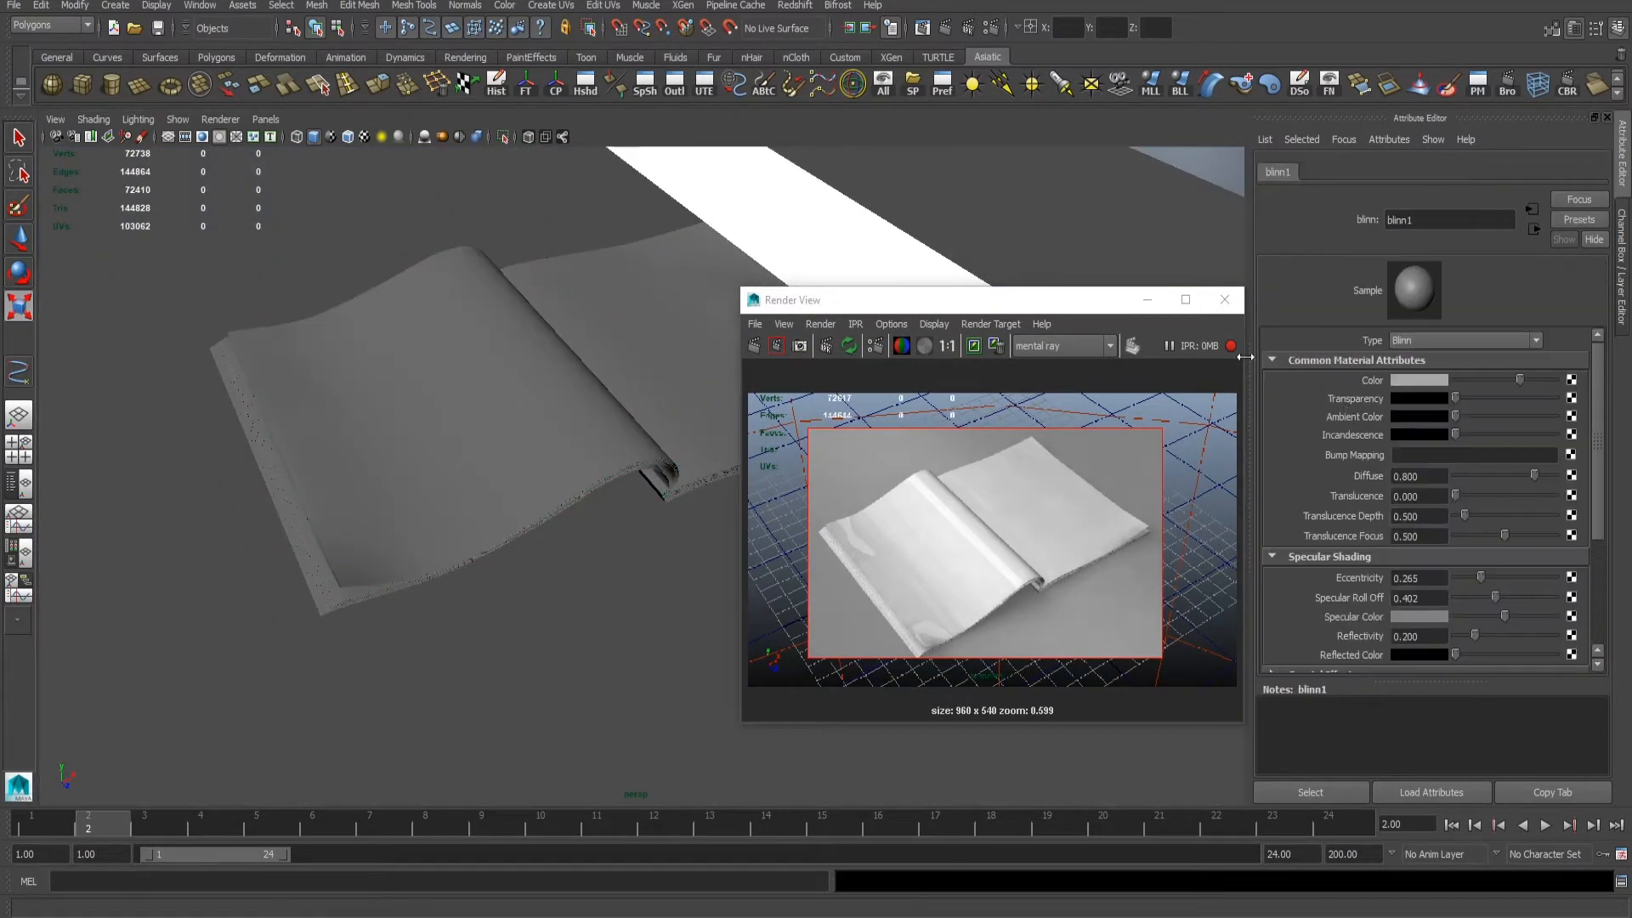
{"action": "left_click_drag", "start_coordinate": [1043, 310], "coordinate": [922, 268]}
{"action": "scroll", "coordinate": [1449, 534], "scroll_direction": "down", "scroll_amount": 5}
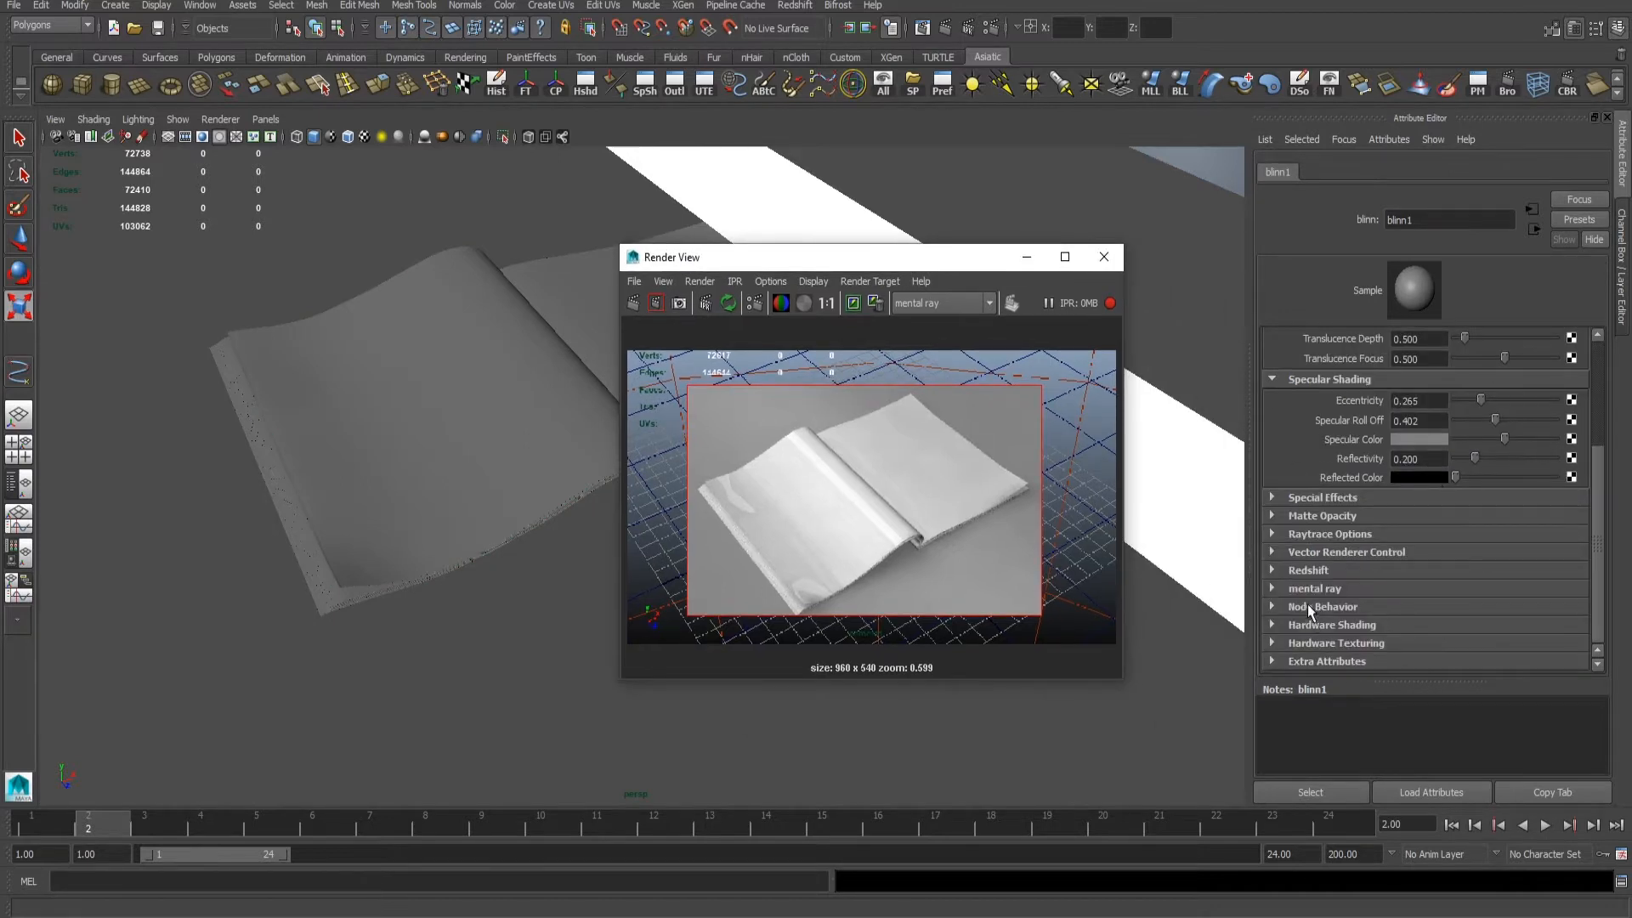
{"action": "left_click", "coordinate": [1314, 589]}
{"action": "scroll", "coordinate": [1377, 554], "scroll_direction": "down", "scroll_amount": 4}
{"action": "left_click", "coordinate": [1419, 525]}
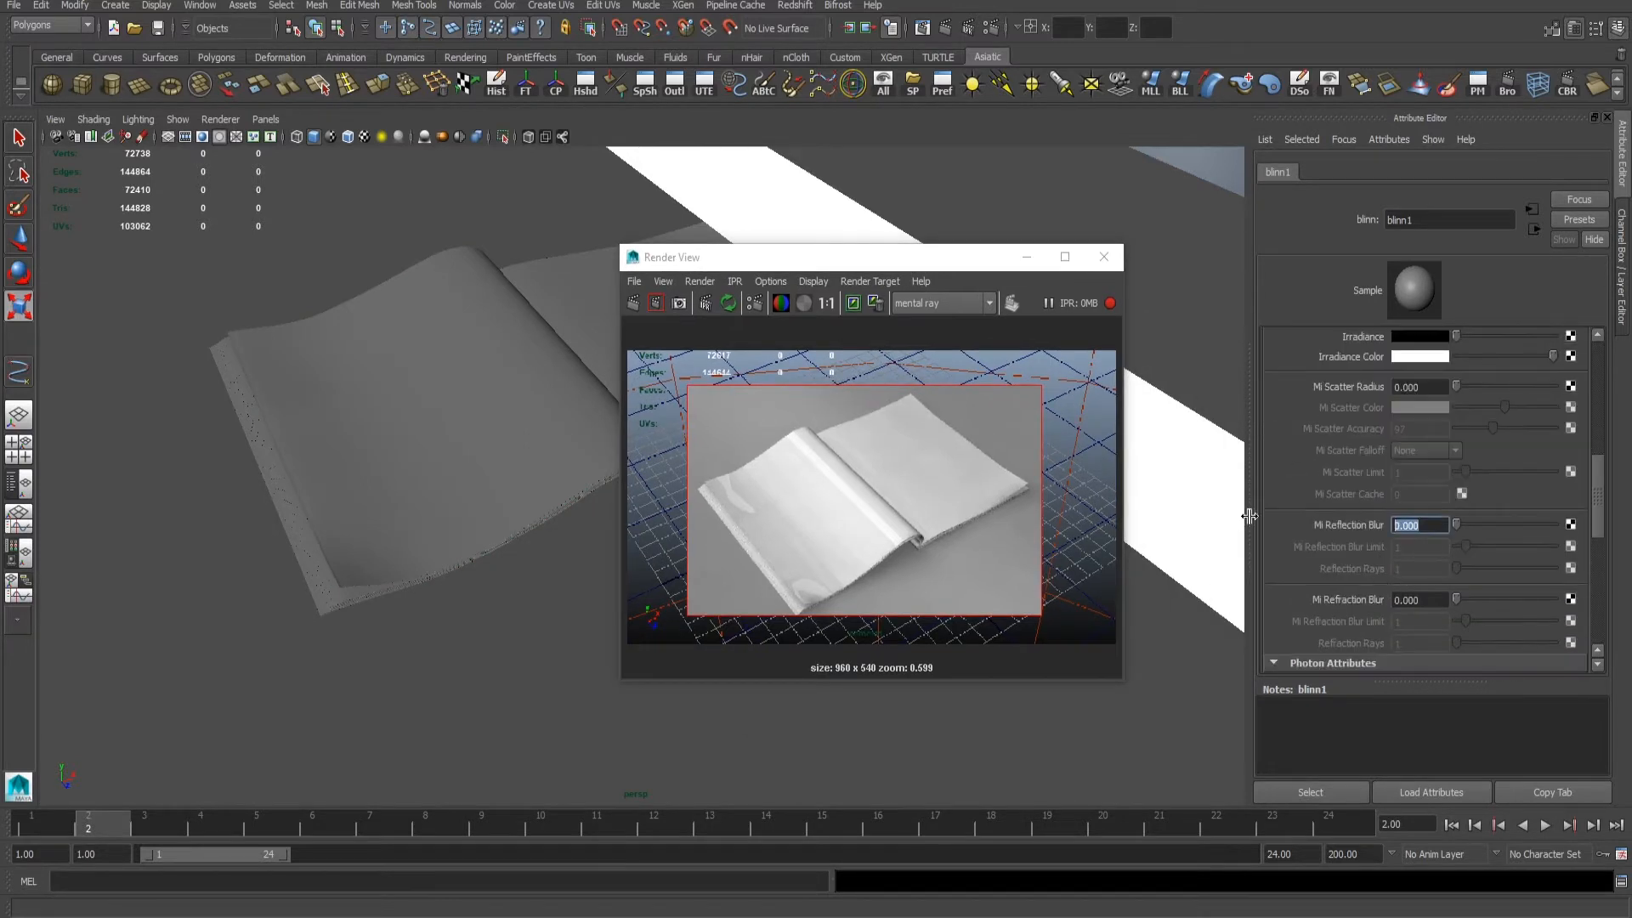
{"action": "key", "text": "Return"}
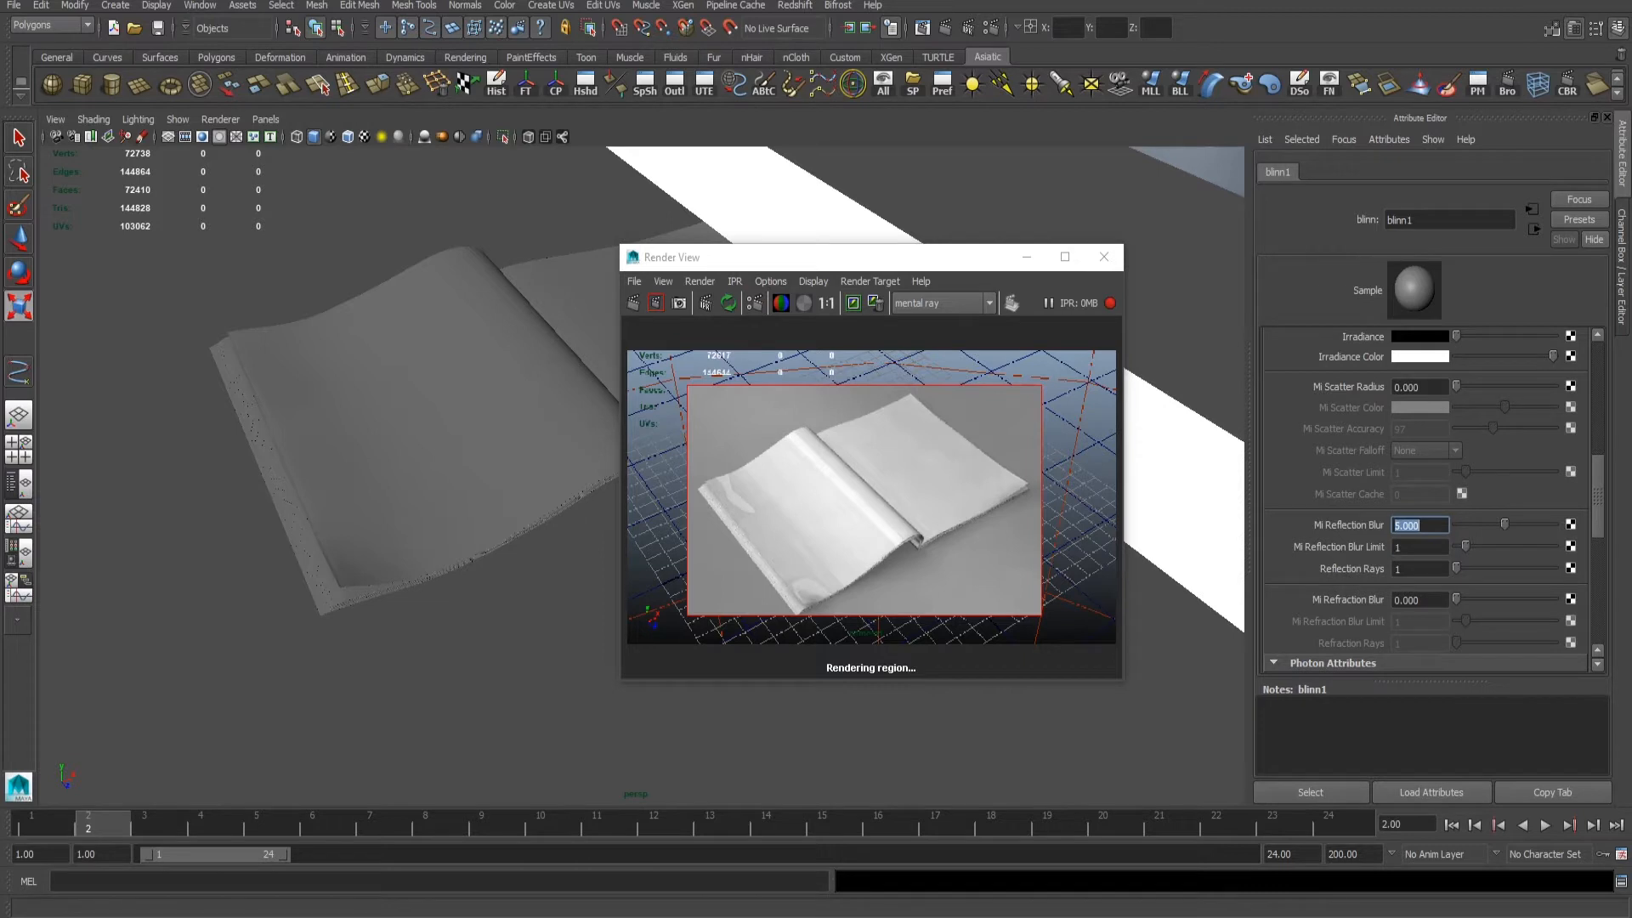
{"action": "left_click", "coordinate": [1416, 570]}
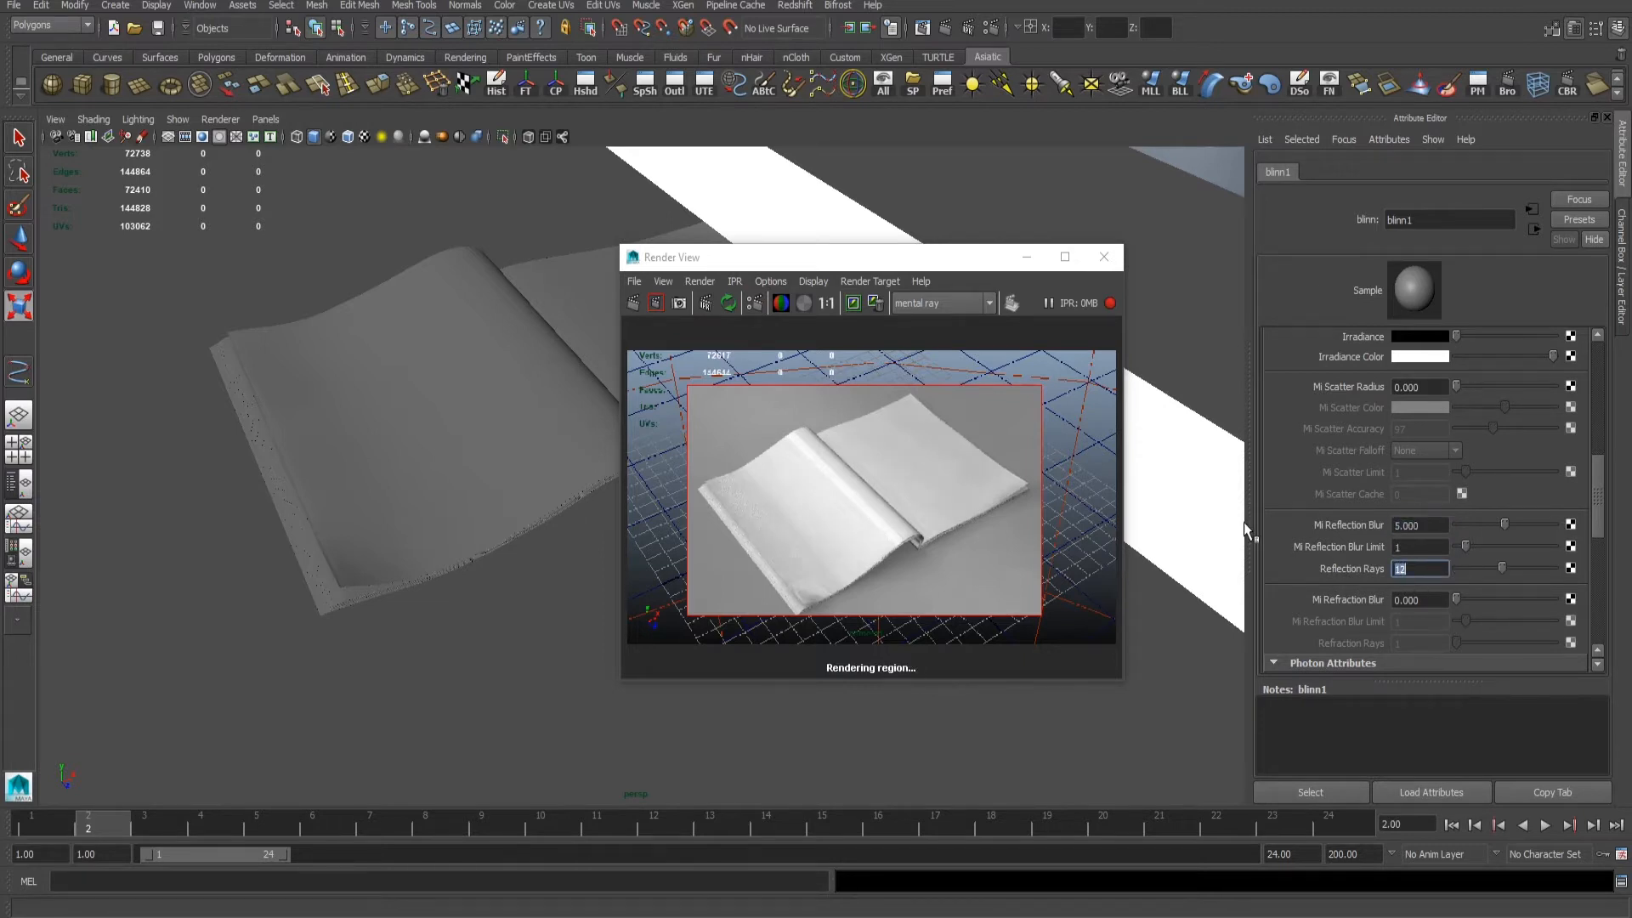
- Try a Mi Reflection Blur of 10 on blinn1 and settle on 15
{"action": "left_click", "coordinate": [1420, 526]}
{"action": "type", "text": "10"}
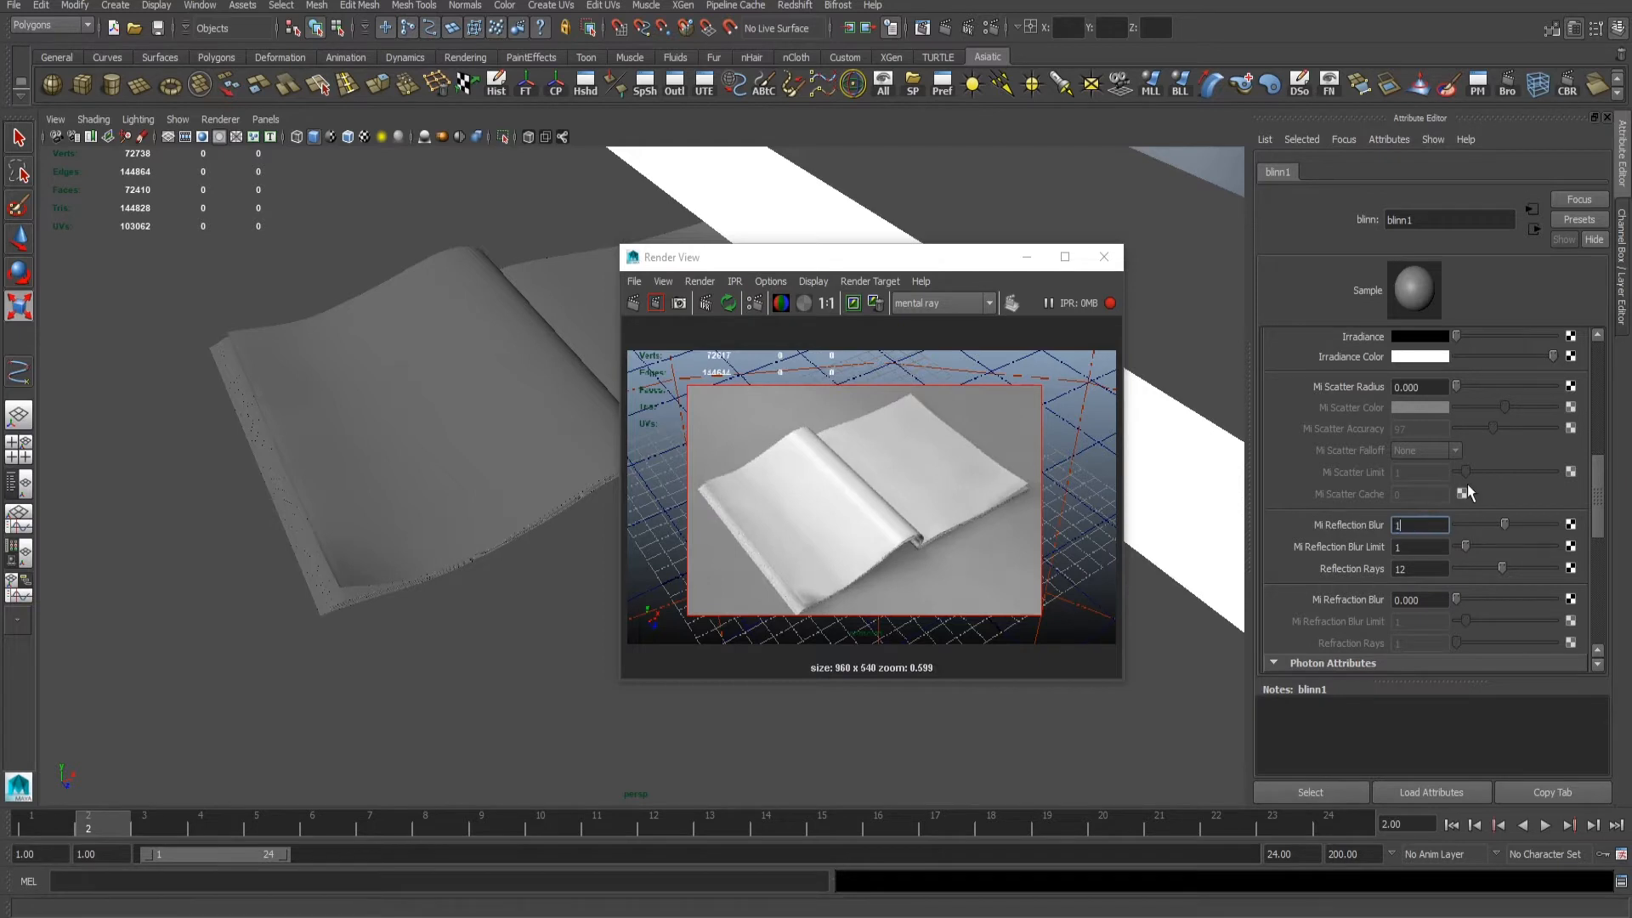
{"action": "key", "text": "Return"}
{"action": "type", "text": "15"}
{"action": "key", "text": "Return"}
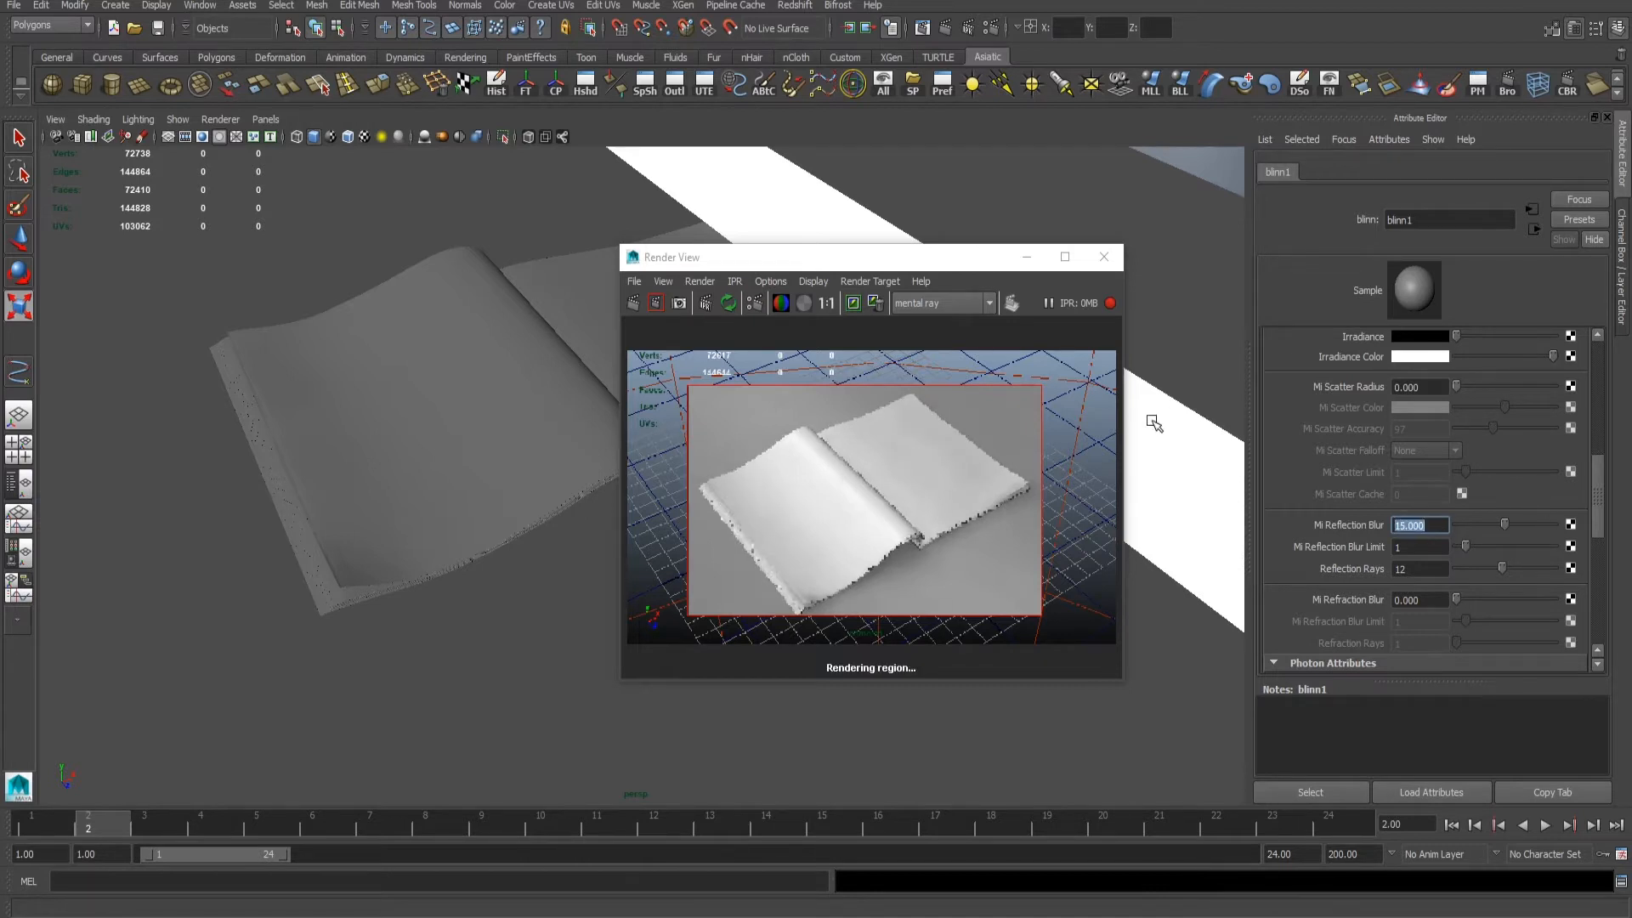
- Uncover the scene behind the Render View and reposition the white strip above the book
{"action": "left_click_drag", "start_coordinate": [826, 259], "coordinate": [981, 323]}
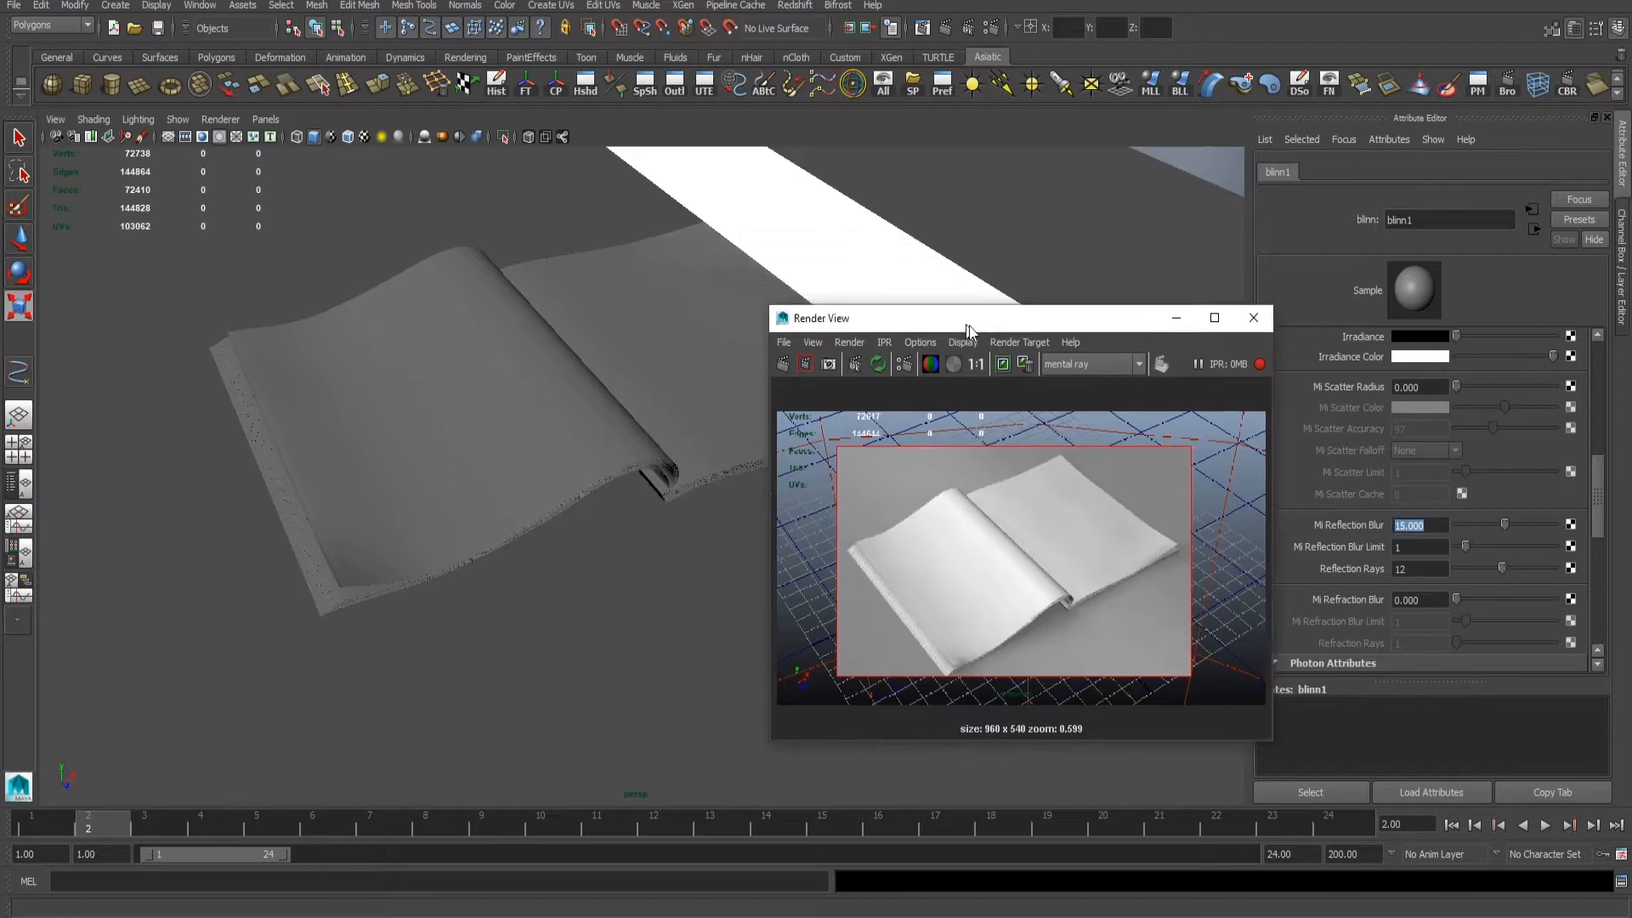
{"action": "right_click_drag", "start_coordinate": [650, 313], "coordinate": [553, 314], "text": "alt"}
{"action": "left_click_drag", "start_coordinate": [554, 314], "coordinate": [316, 355], "text": "alt"}
{"action": "right_click_drag", "start_coordinate": [316, 356], "coordinate": [400, 339], "text": "alt"}
{"action": "key", "text": "w"}
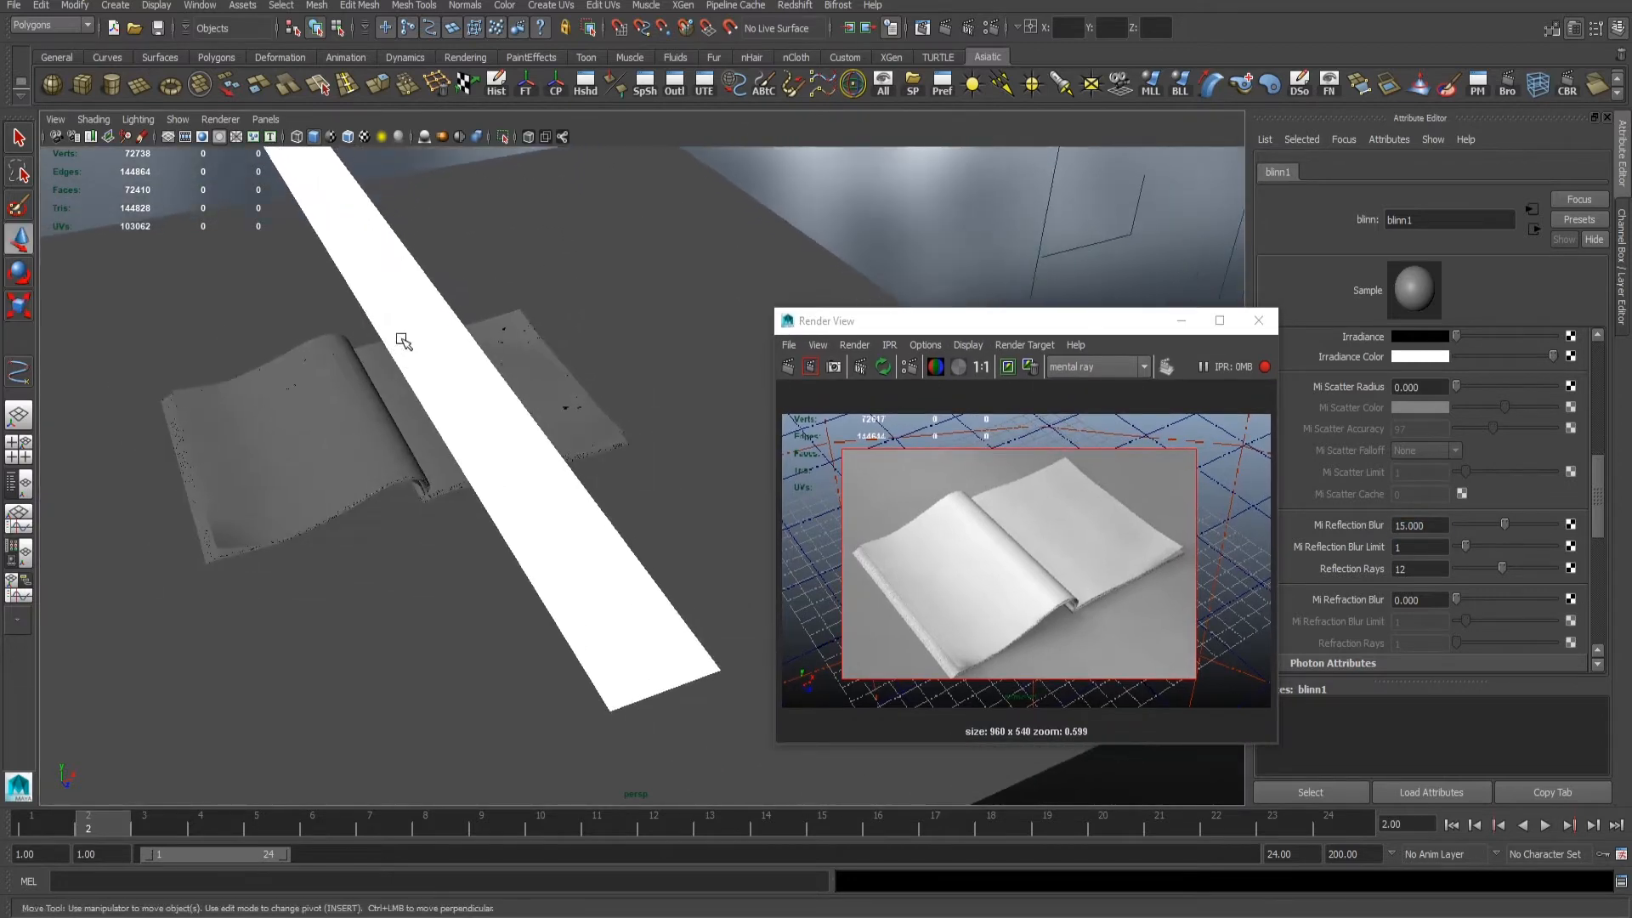
{"action": "left_click", "coordinate": [403, 339]}
{"action": "right_click_drag", "start_coordinate": [505, 351], "coordinate": [463, 310], "text": "alt"}
{"action": "left_click_drag", "start_coordinate": [548, 236], "coordinate": [565, 230]}
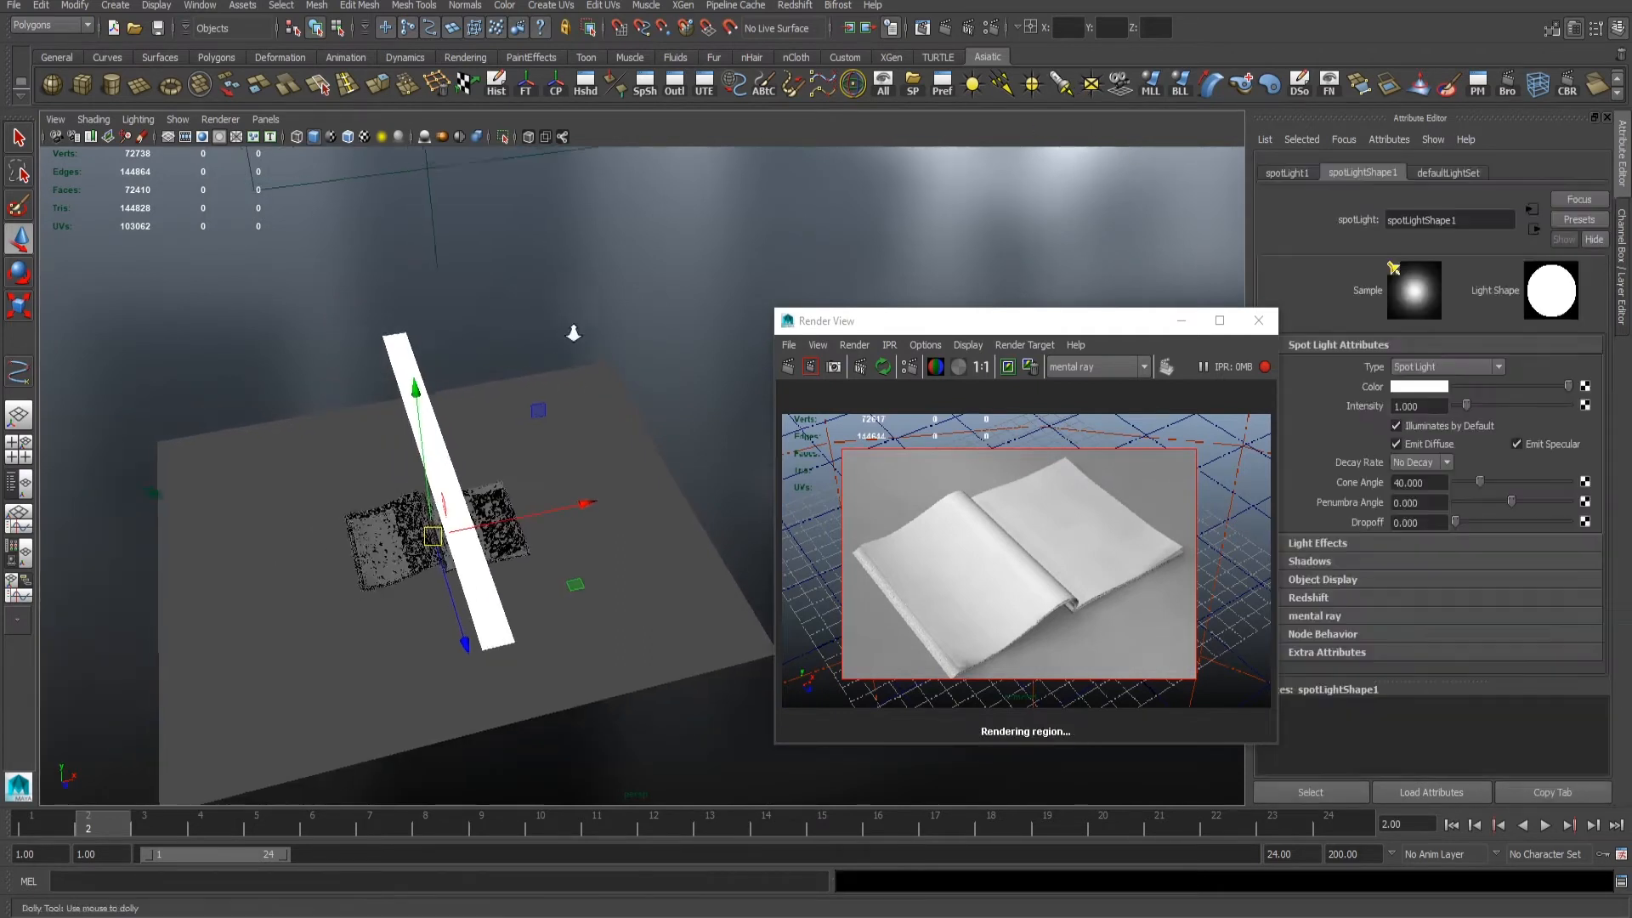
- Look through the spot light and orbit its view until it aims down at the book from an angle
{"action": "left_click_drag", "start_coordinate": [561, 328], "coordinate": [420, 264], "text": "alt"}
{"action": "left_click", "coordinate": [265, 119]}
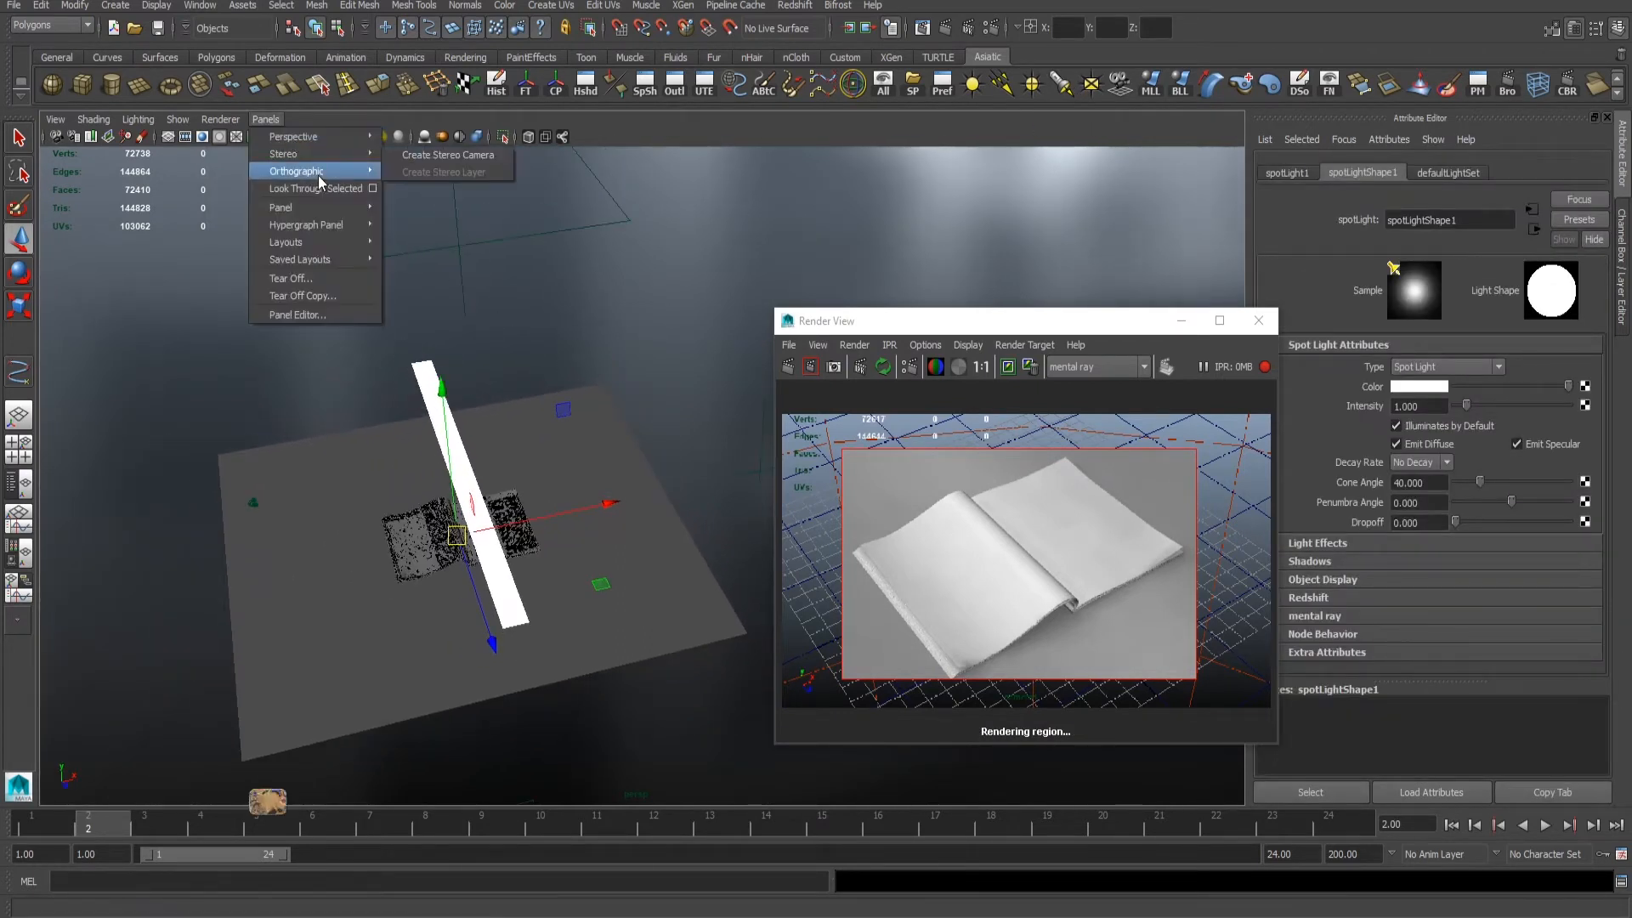
{"action": "left_click", "coordinate": [323, 190]}
{"action": "right_click_drag", "start_coordinate": [529, 357], "coordinate": [252, 281], "text": "alt"}
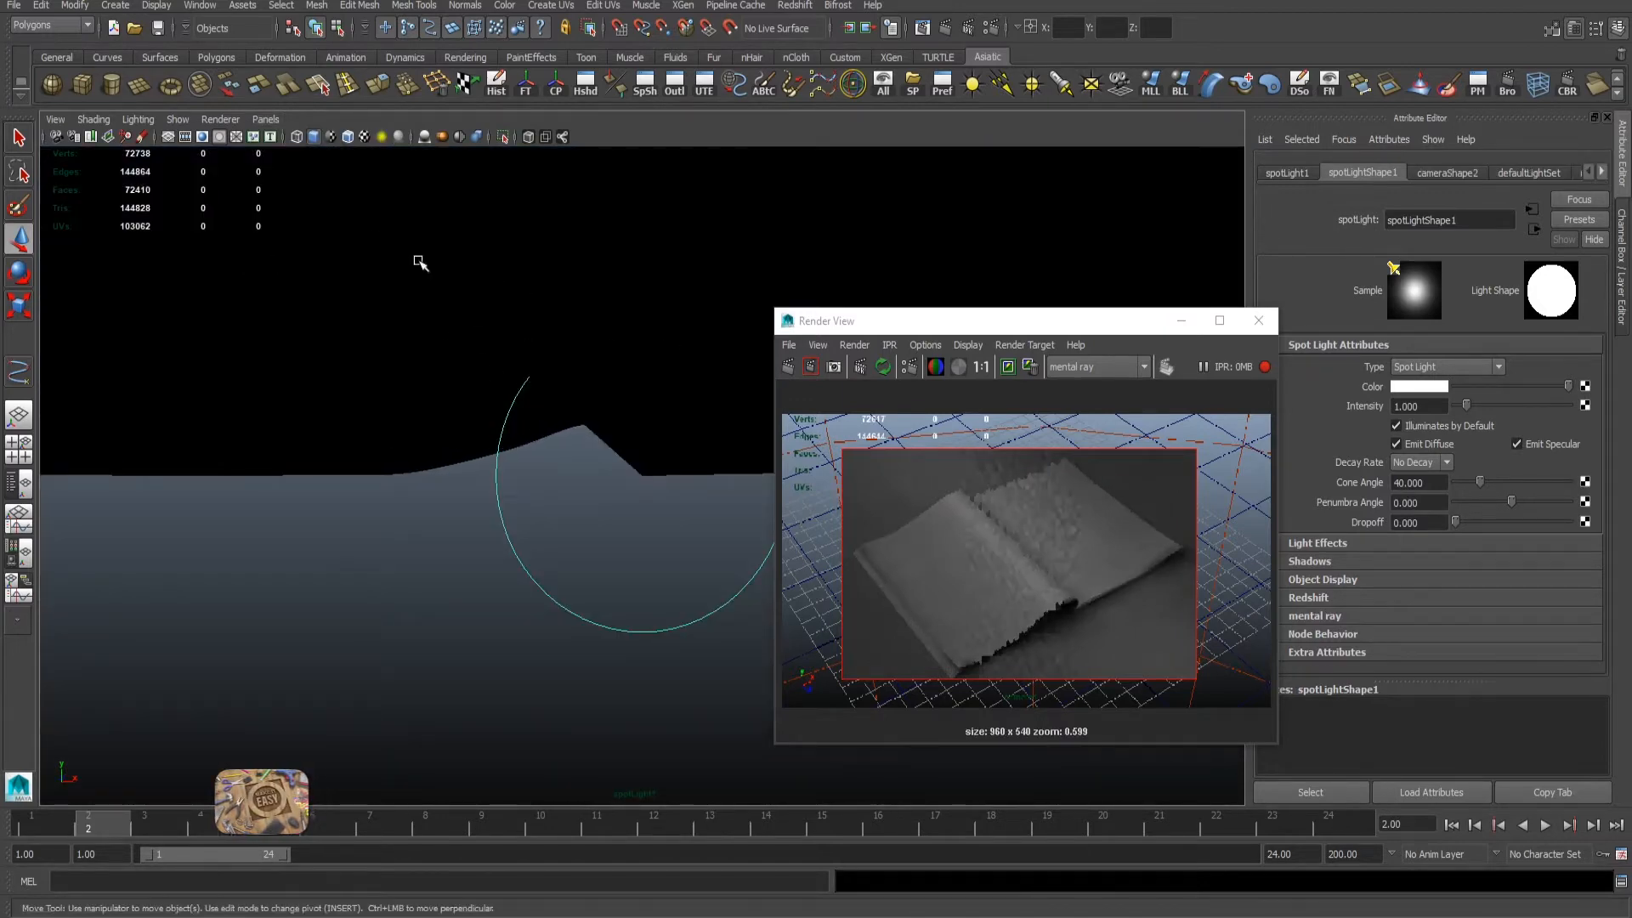
{"action": "right_click_drag", "start_coordinate": [419, 263], "coordinate": [314, 341], "text": "alt"}
{"action": "left_click_drag", "start_coordinate": [330, 366], "coordinate": [412, 335], "text": "alt"}
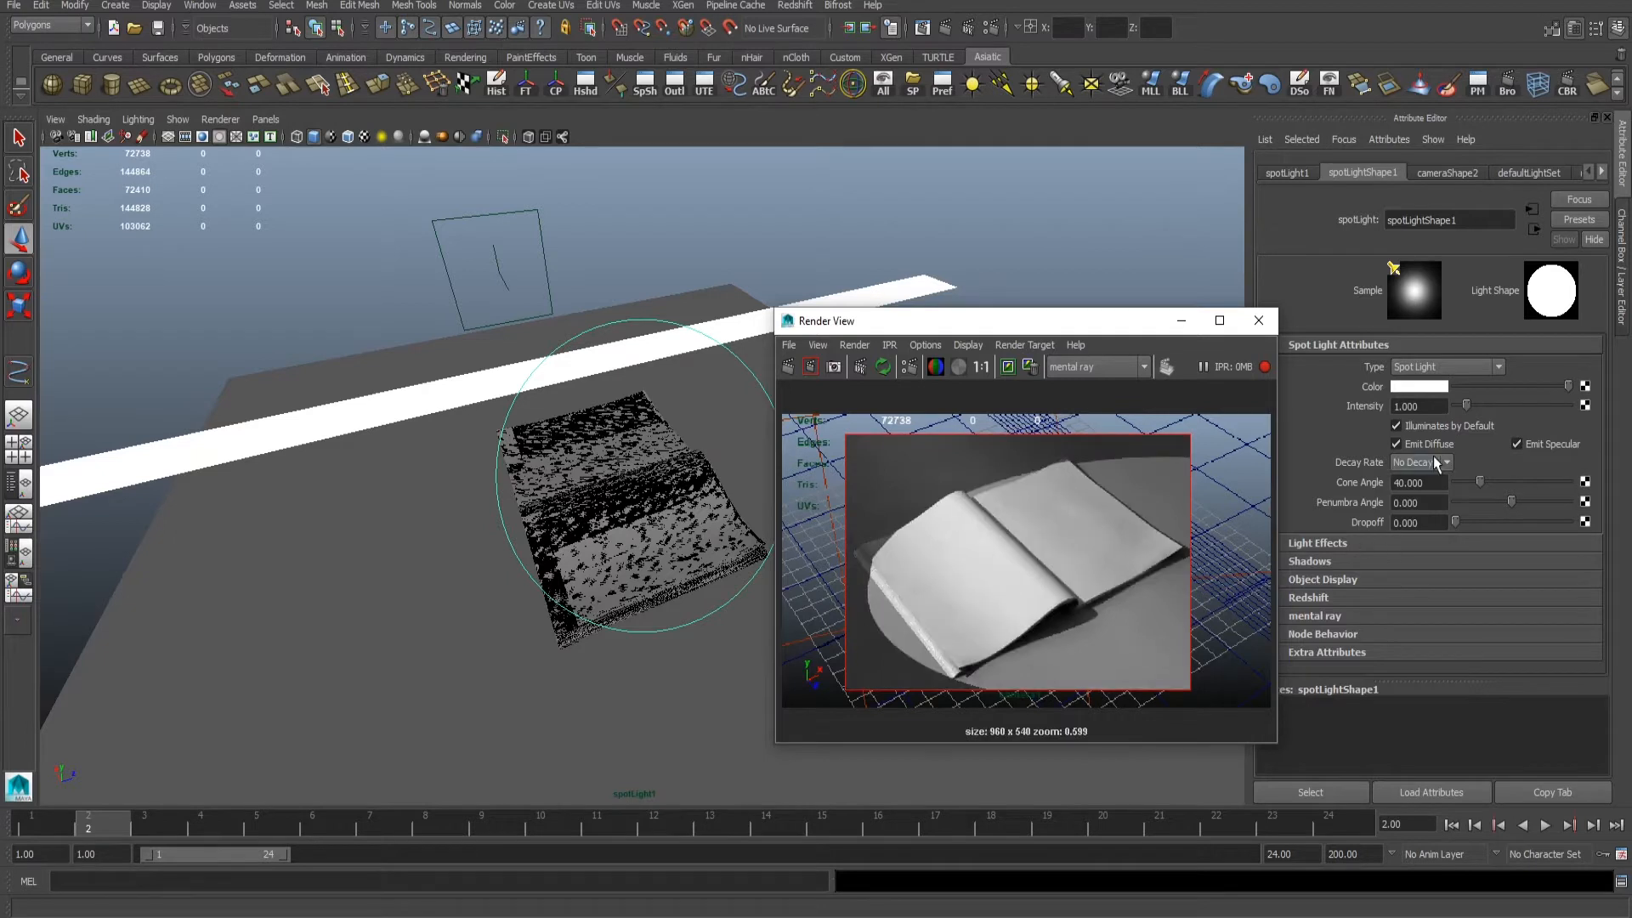
- Expand the spot light's shadow settings and set its Penumbra Angle to 40
{"action": "left_click", "coordinate": [1311, 562]}
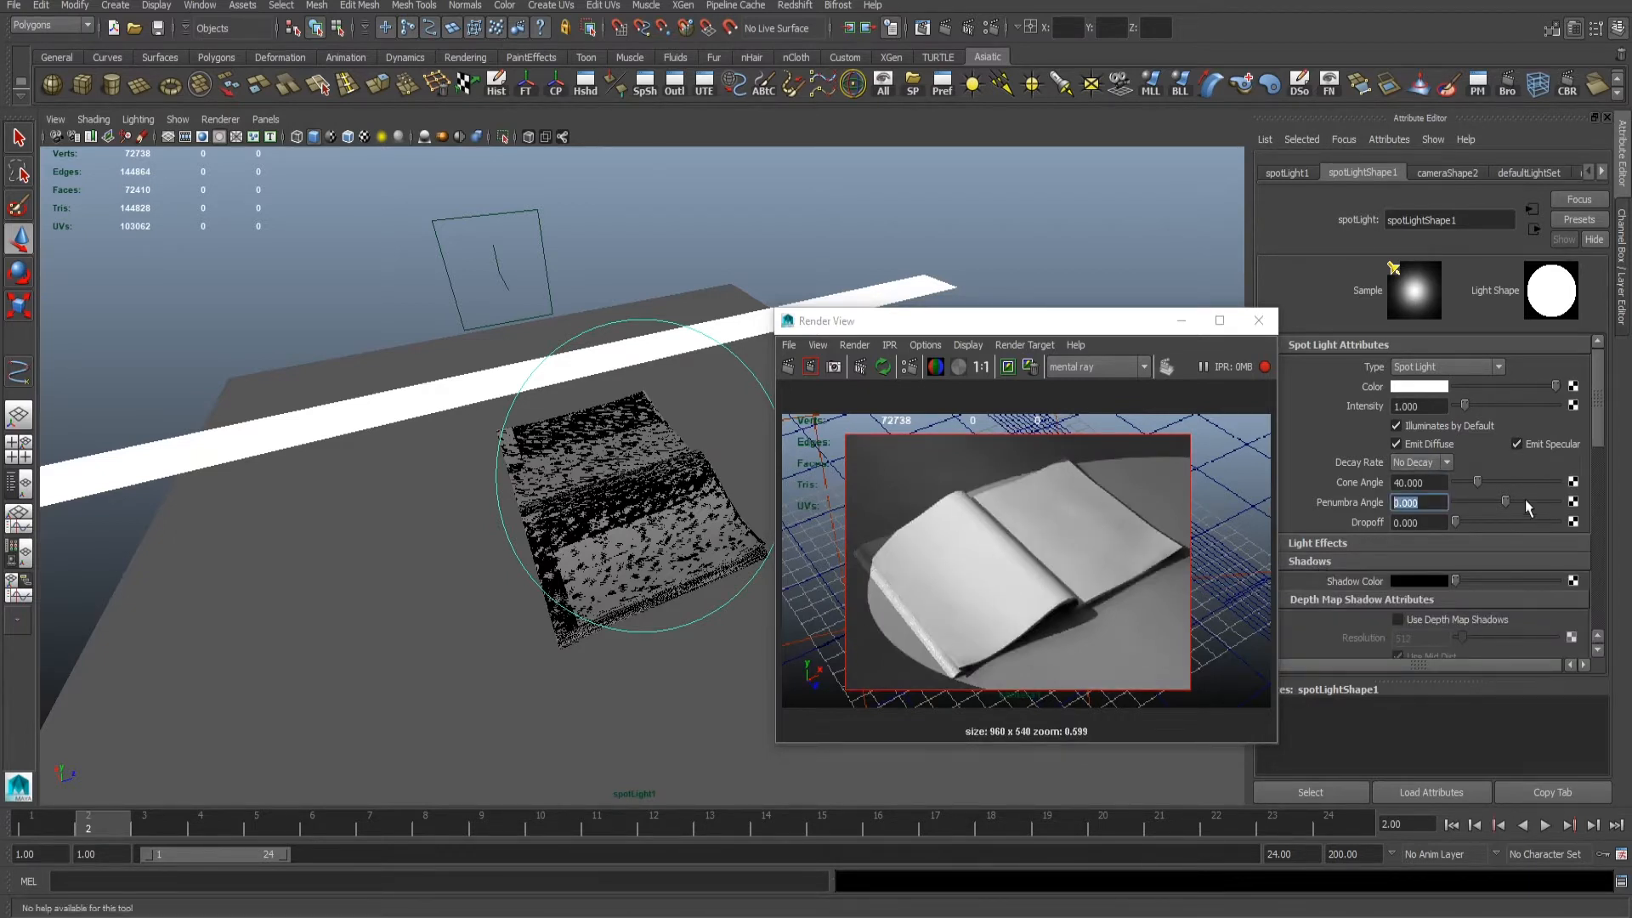
{"action": "type", "text": "40"}
{"action": "key", "text": "Return"}
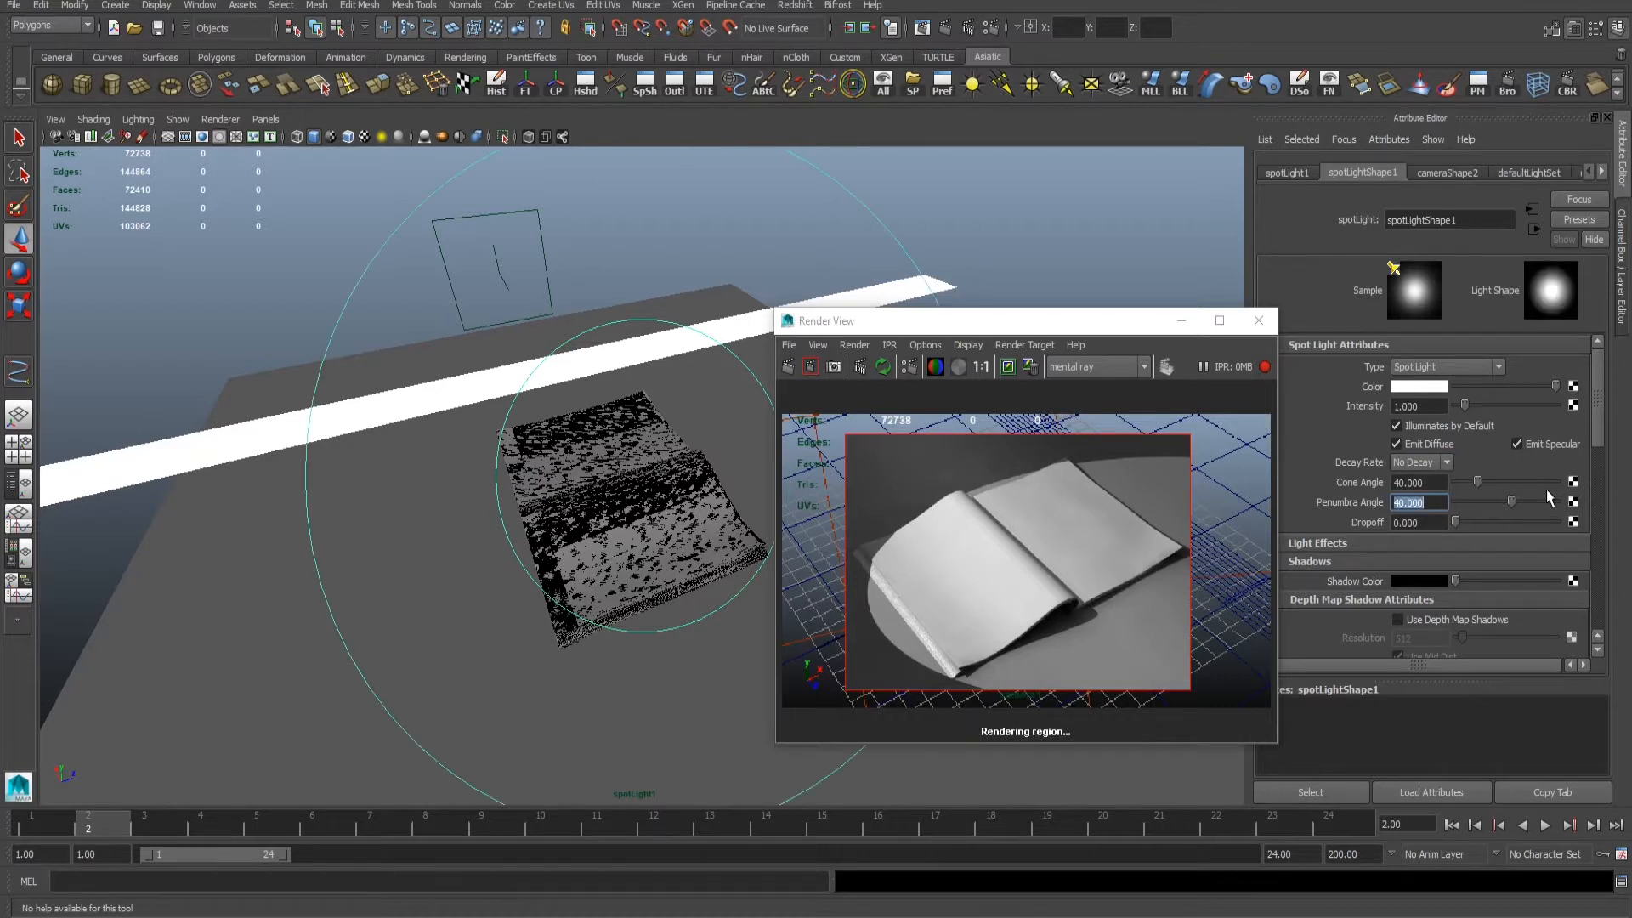
{"action": "left_click_drag", "start_coordinate": [954, 328], "coordinate": [961, 300]}
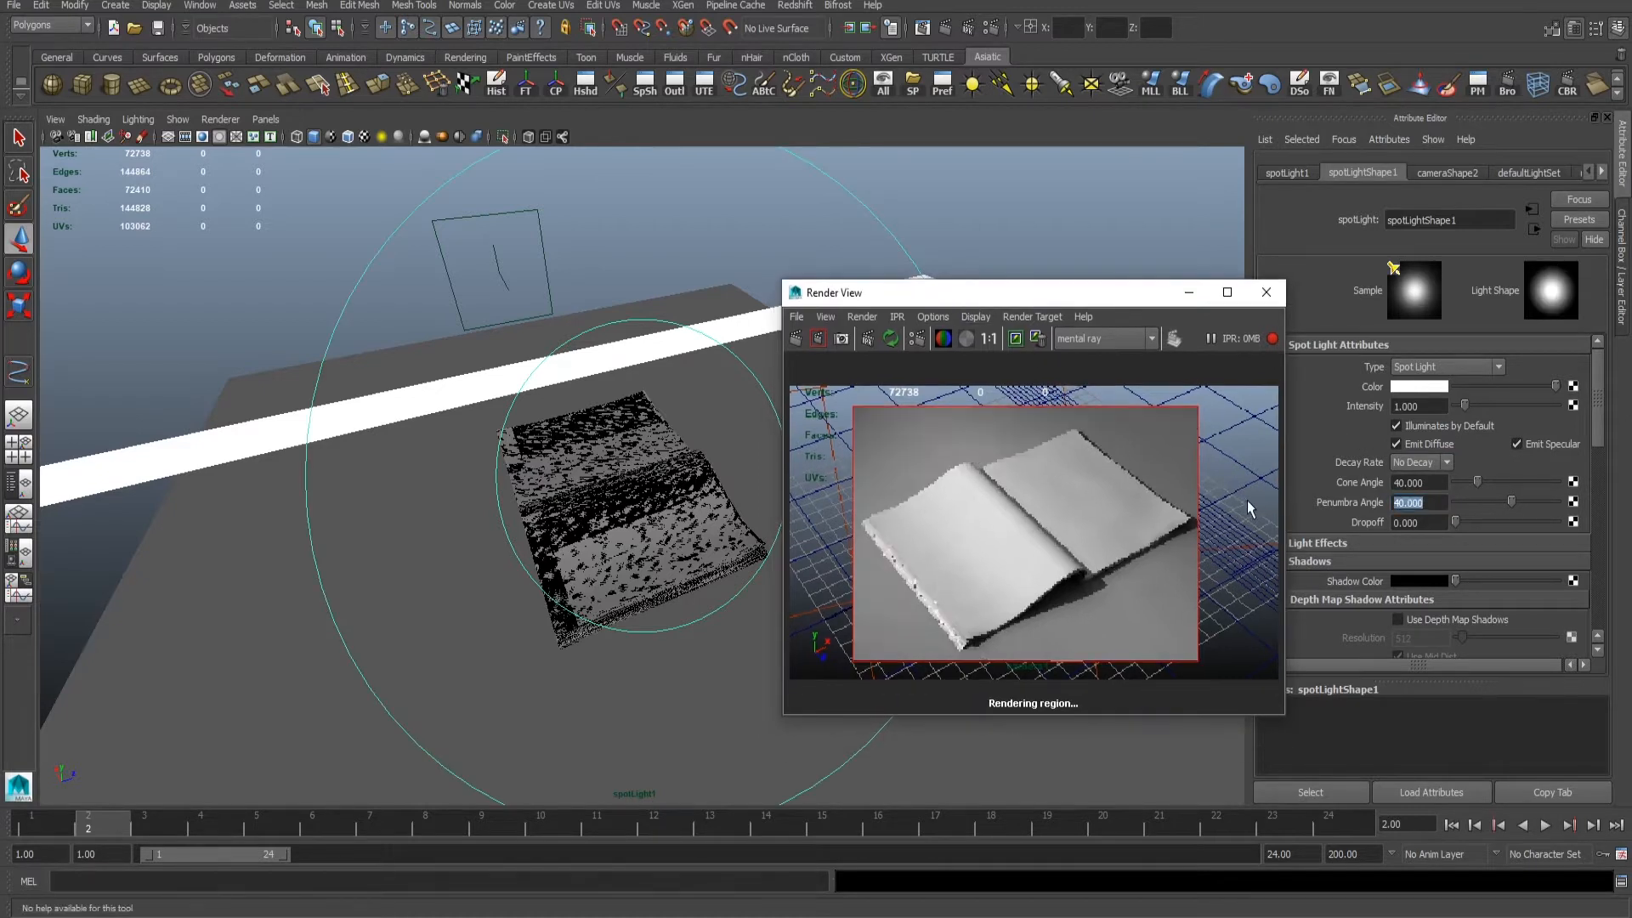
- Re-aim the spot light at the book from another side, test it in a smaller render region, and return to the perspective camera
{"action": "left_click_drag", "start_coordinate": [527, 516], "coordinate": [157, 499], "text": "alt"}
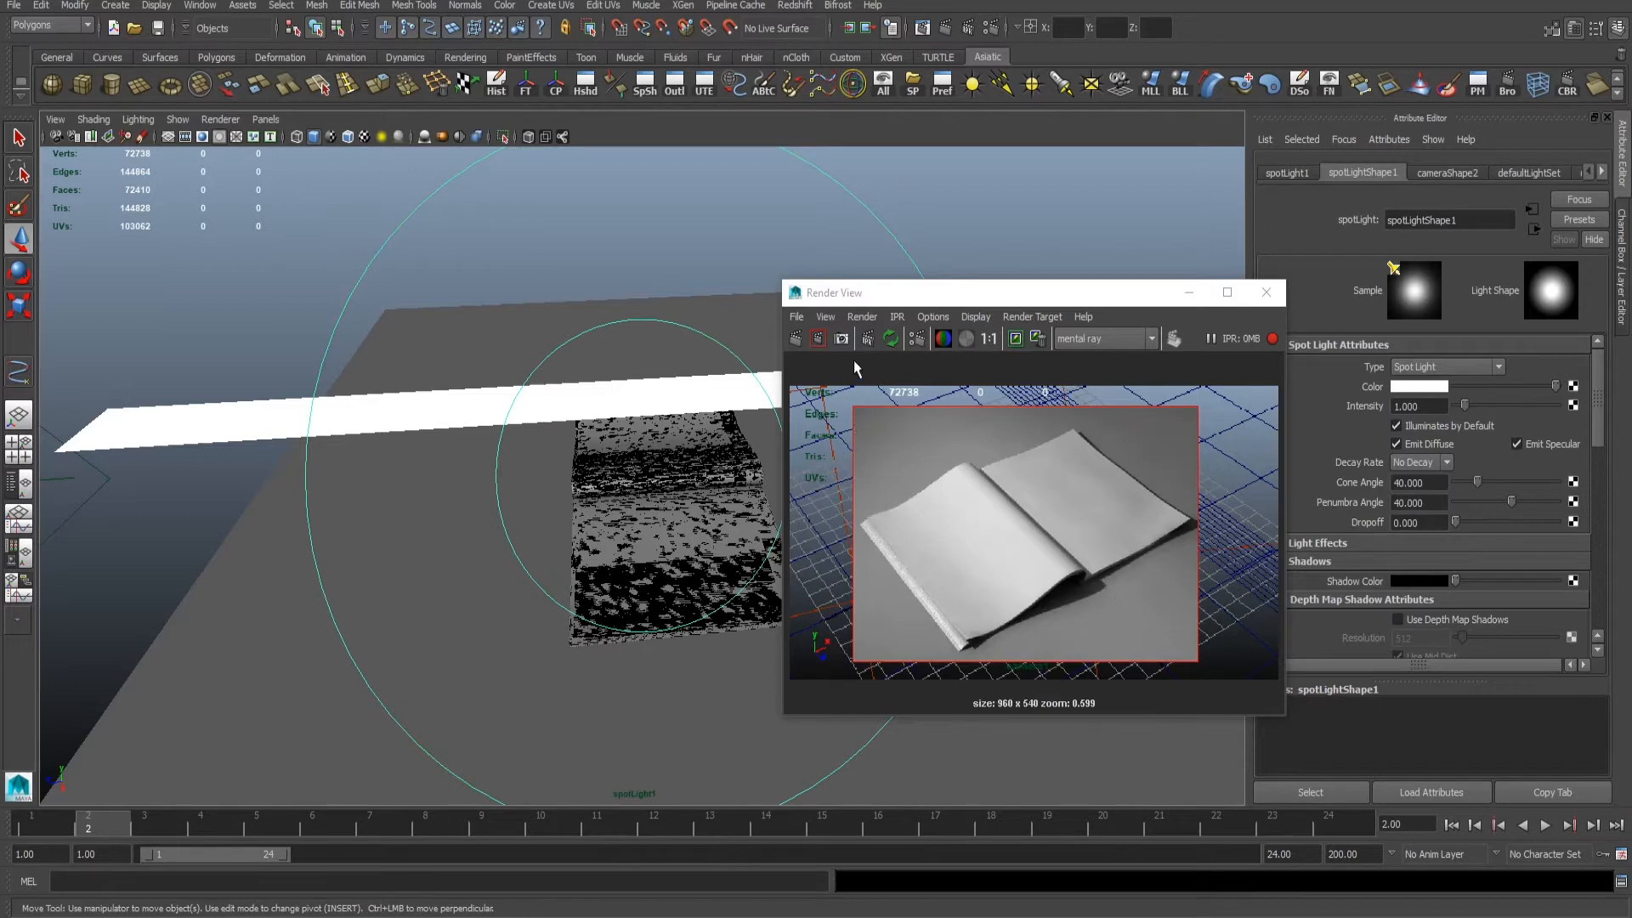
{"action": "left_click_drag", "start_coordinate": [914, 406], "coordinate": [1194, 588]}
{"action": "mouse_move", "coordinate": [553, 467]}
{"action": "left_mouse_down", "text": "alt"}
{"action": "mouse_move", "coordinate": [484, 476]}
{"action": "mouse_move", "coordinate": [571, 466]}
{"action": "left_mouse_up", "text": "alt"}
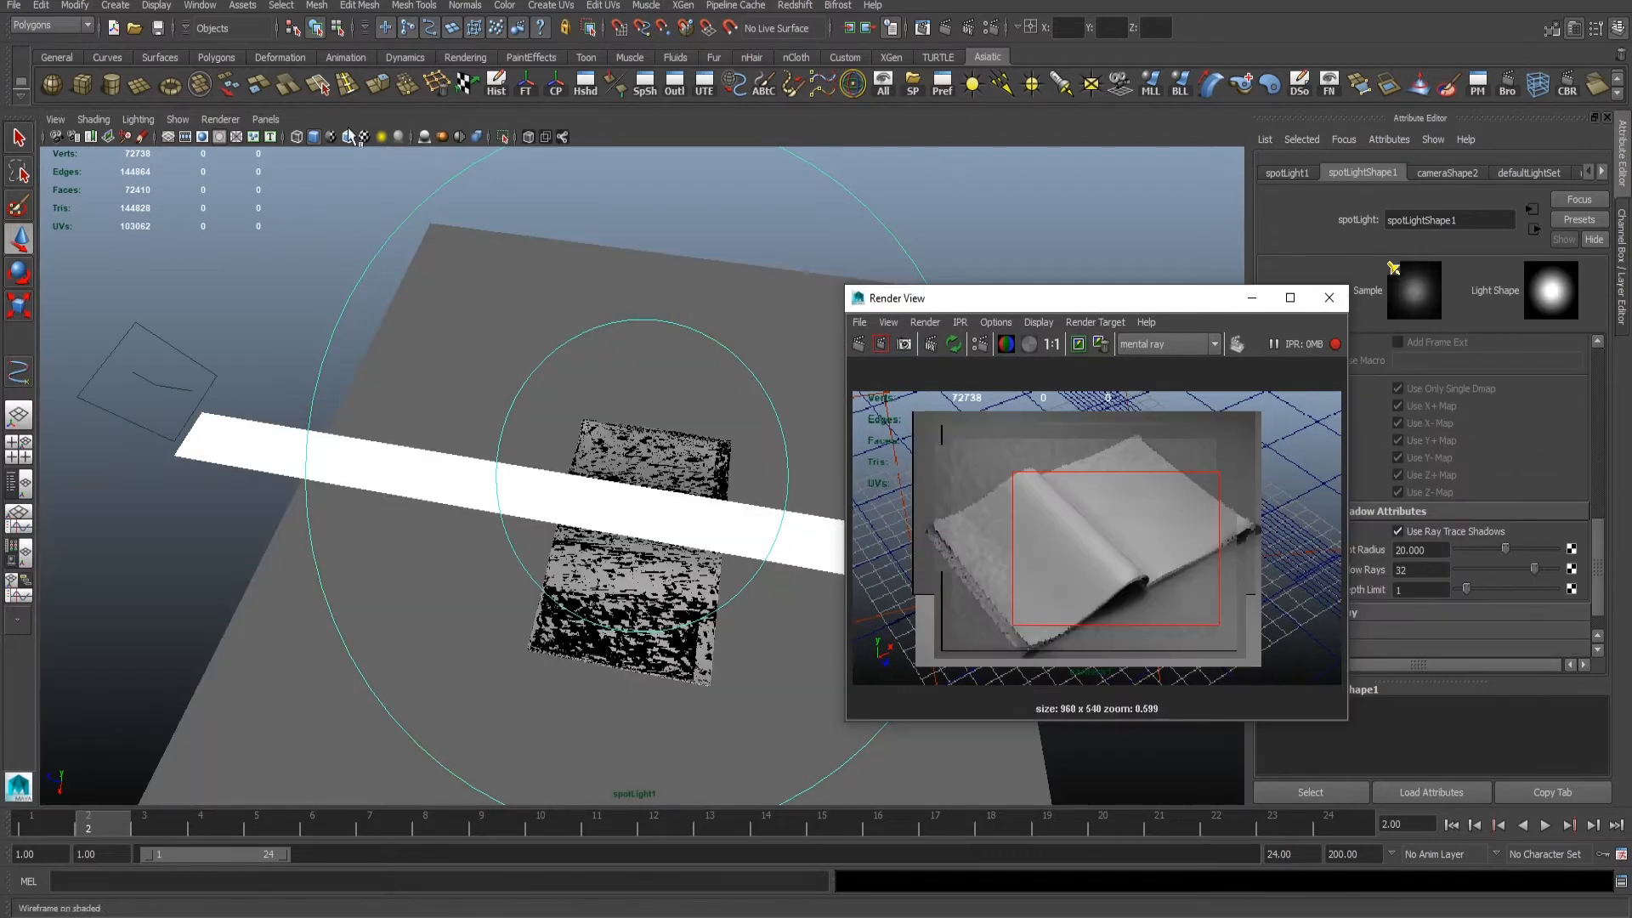
{"action": "left_click", "coordinate": [265, 120]}
{"action": "mouse_move", "coordinate": [292, 139]}
{"action": "left_click", "coordinate": [392, 175]}
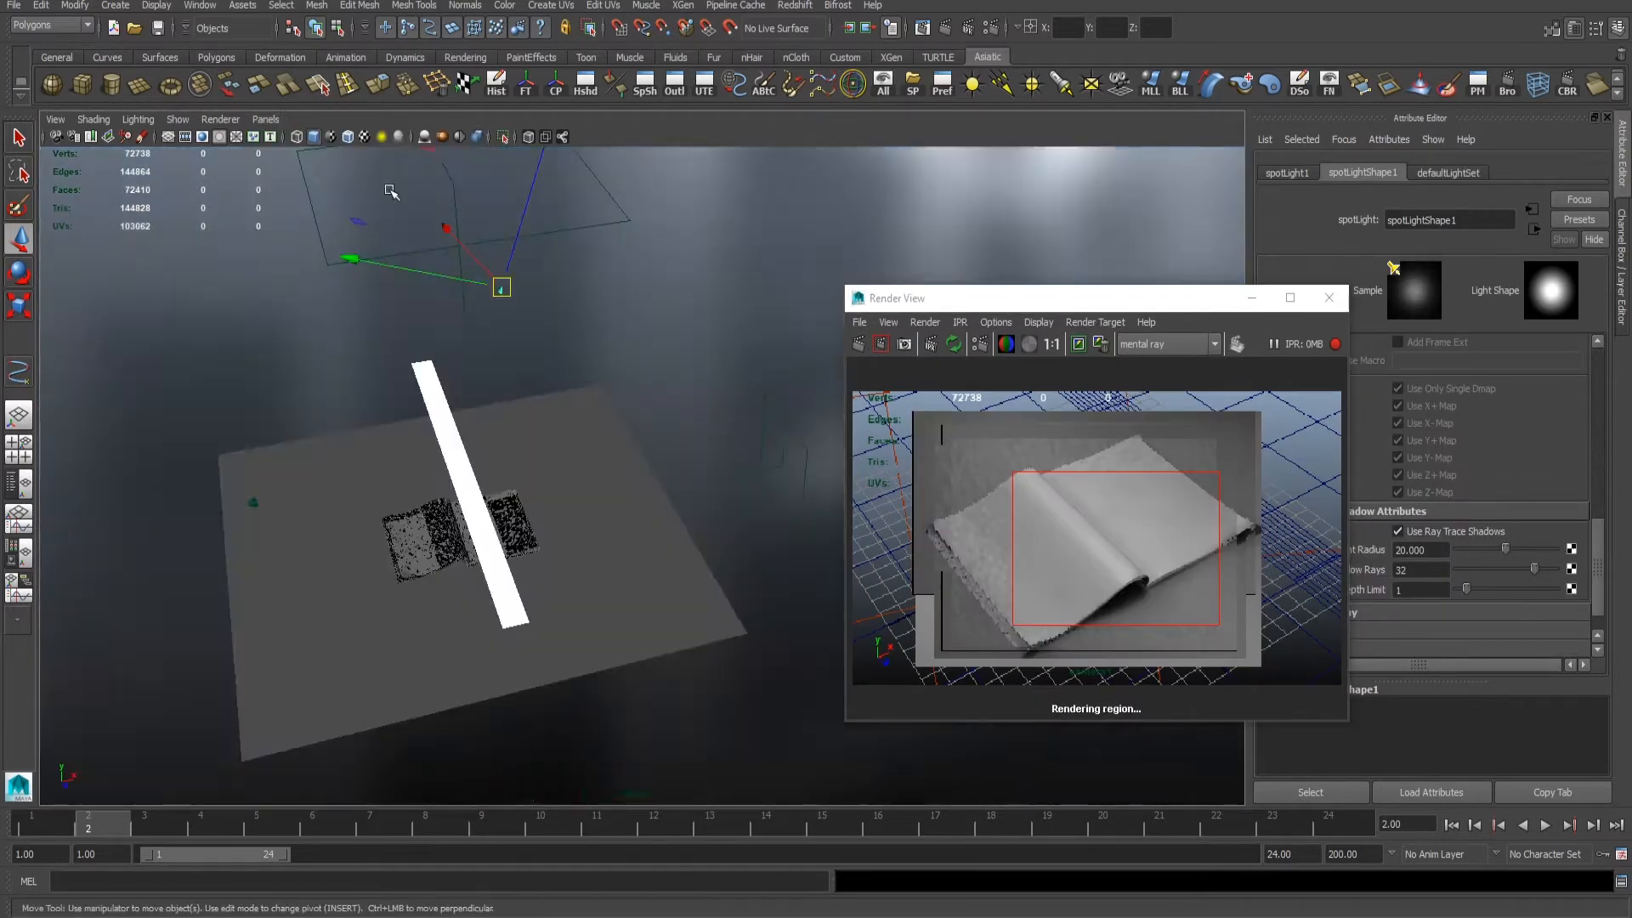
- Select the white reflector strip, slide it sideways above the book, and test-render a region across the curled page
{"action": "left_click_drag", "start_coordinate": [519, 400], "coordinate": [478, 299], "text": "alt"}
{"action": "left_click", "coordinate": [477, 507]}
{"action": "mouse_move", "coordinate": [475, 507]}
{"action": "left_mouse_down", "text": "alt"}
{"action": "mouse_move", "coordinate": [451, 503]}
{"action": "mouse_move", "coordinate": [430, 529]}
{"action": "left_mouse_up", "text": "alt"}
{"action": "left_click_drag", "start_coordinate": [580, 462], "coordinate": [571, 460]}
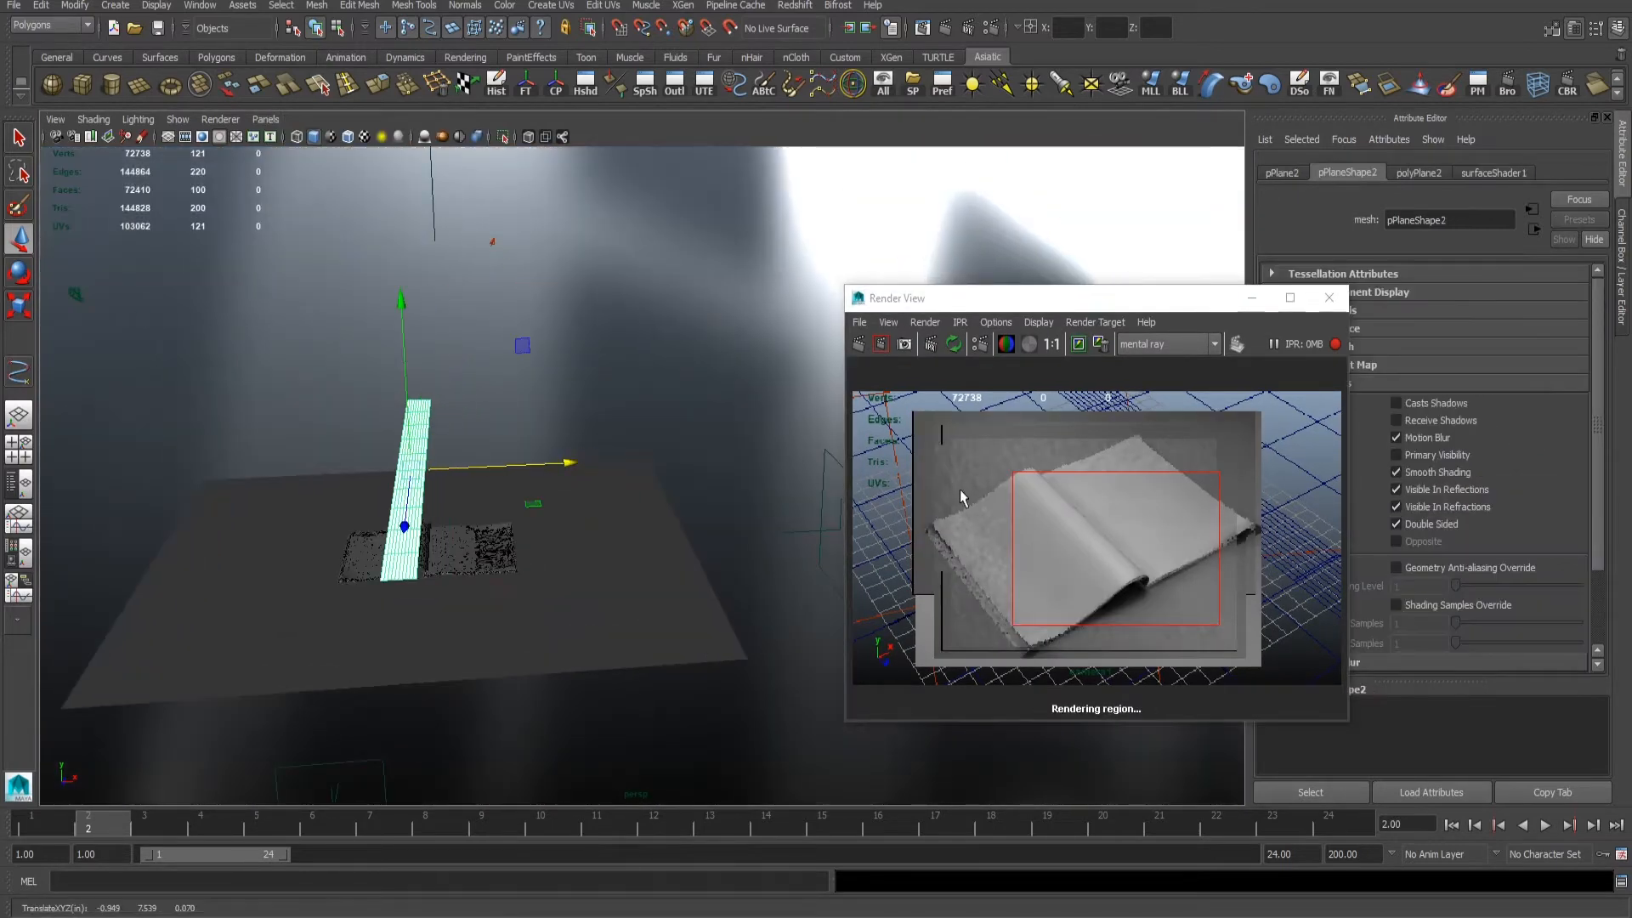
{"action": "left_click_drag", "start_coordinate": [981, 497], "coordinate": [1172, 574]}
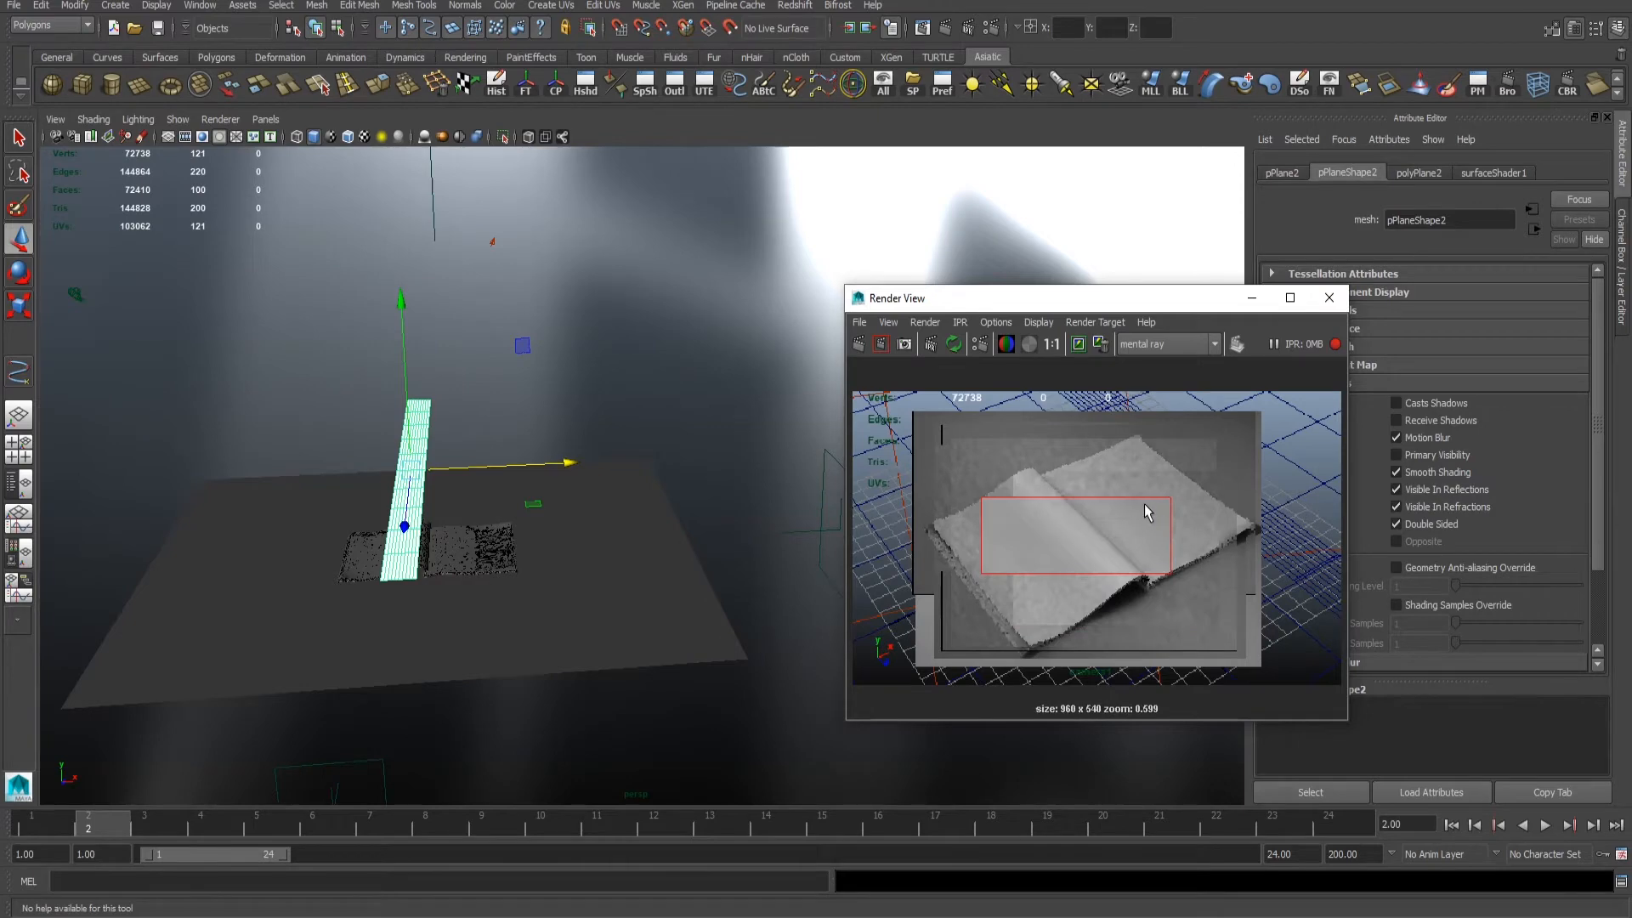
- Select the book's pages and adjust the specular shading of their blinn material
{"action": "left_click_drag", "start_coordinate": [480, 512], "coordinate": [548, 529], "text": "alt"}
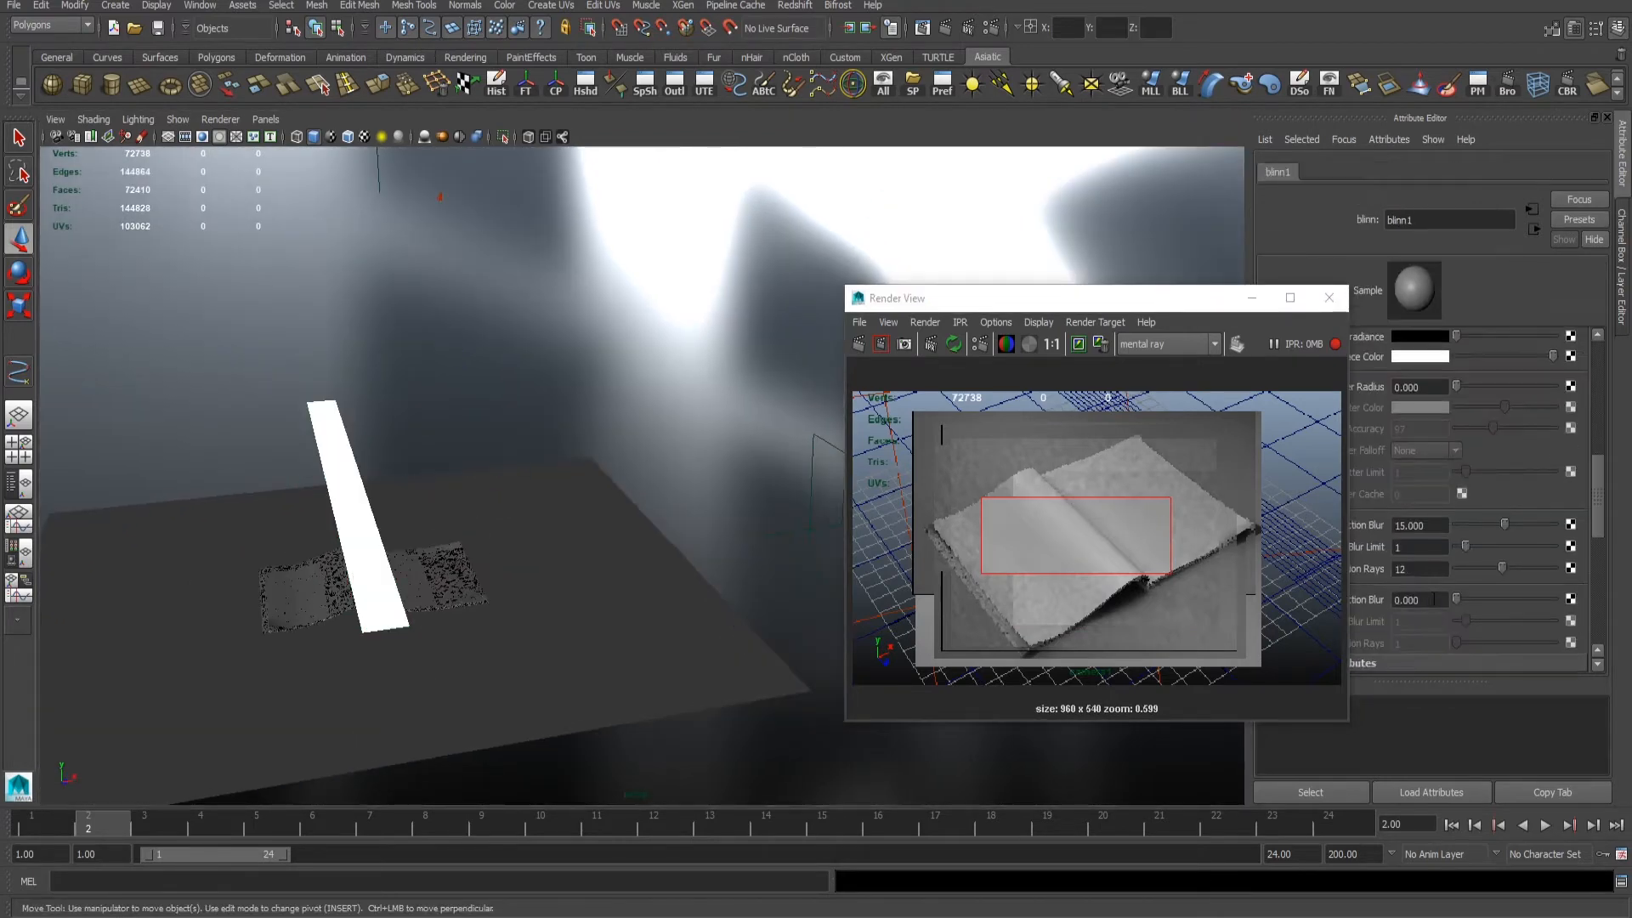
{"action": "scroll", "coordinate": [1511, 585], "scroll_direction": "up", "scroll_amount": 5}
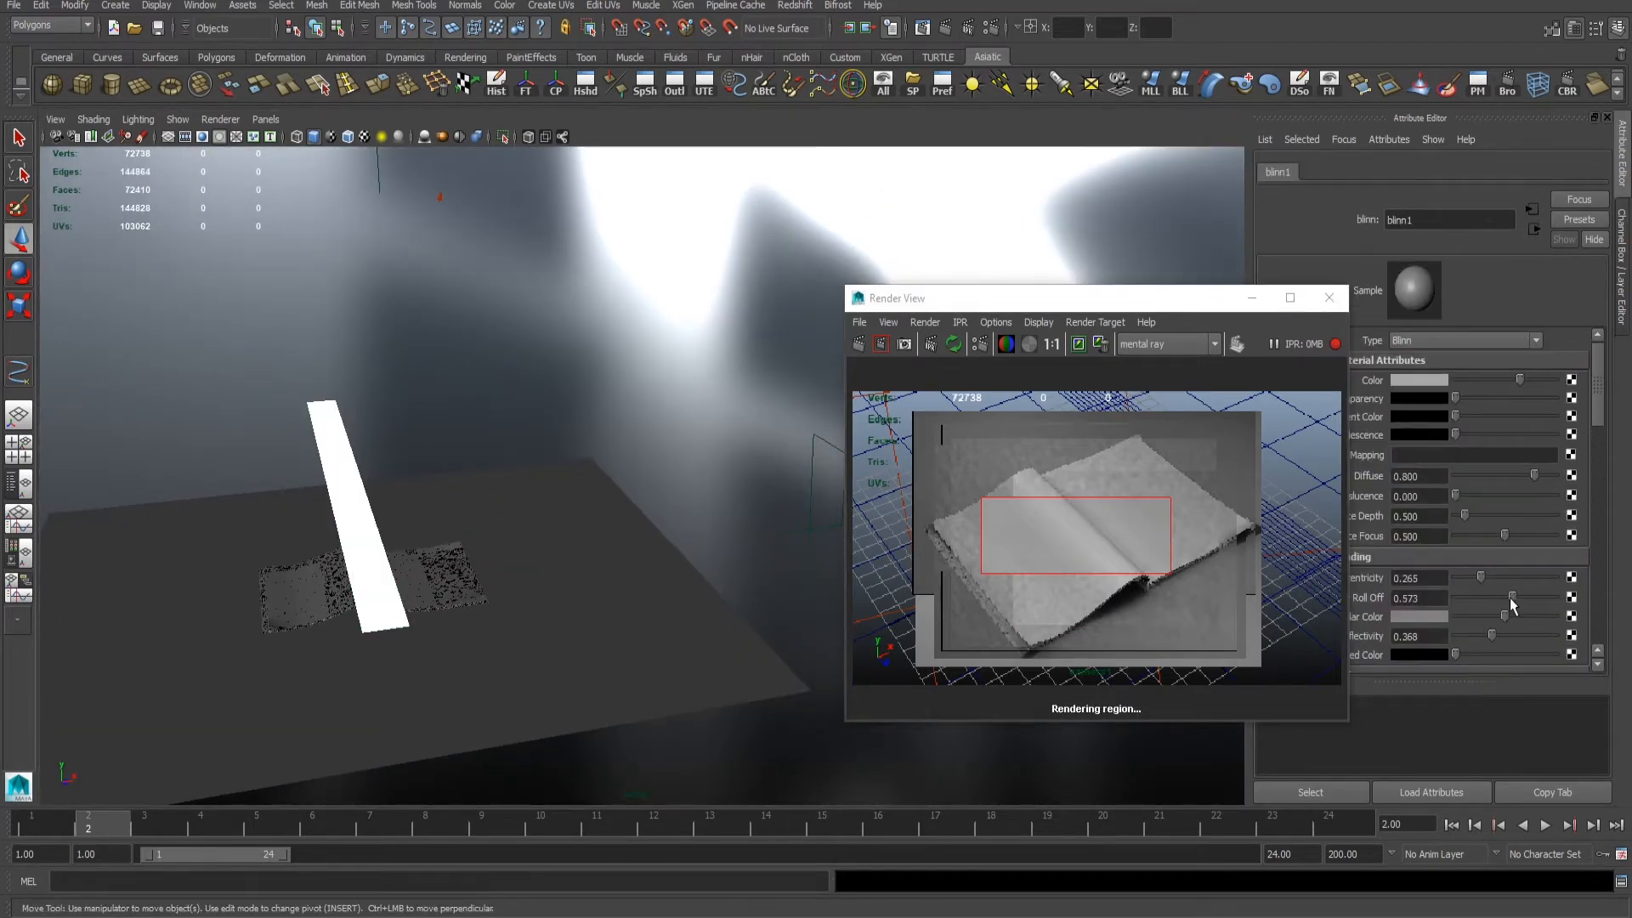
{"action": "right_click_drag", "start_coordinate": [1232, 590], "coordinate": [1242, 588], "text": "alt"}
- Shift the white strip slightly along the X axis and widen it to broaden the highlight on the page
{"action": "left_click", "coordinate": [357, 514]}
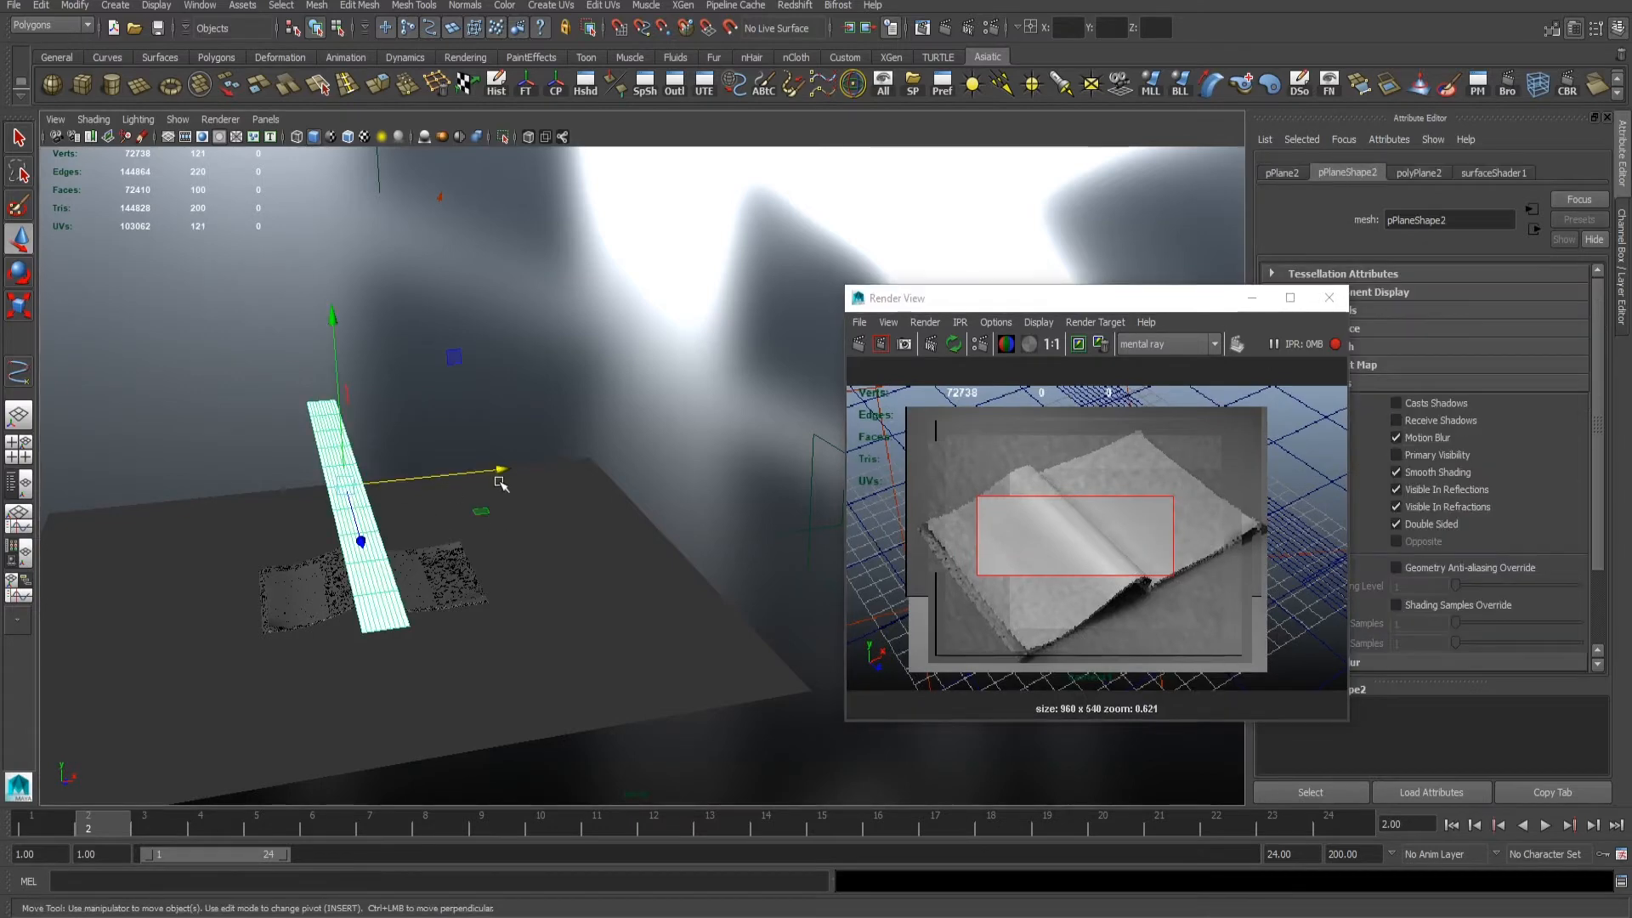
{"action": "left_click_drag", "start_coordinate": [486, 476], "coordinate": [524, 469]}
{"action": "key", "text": "r"}
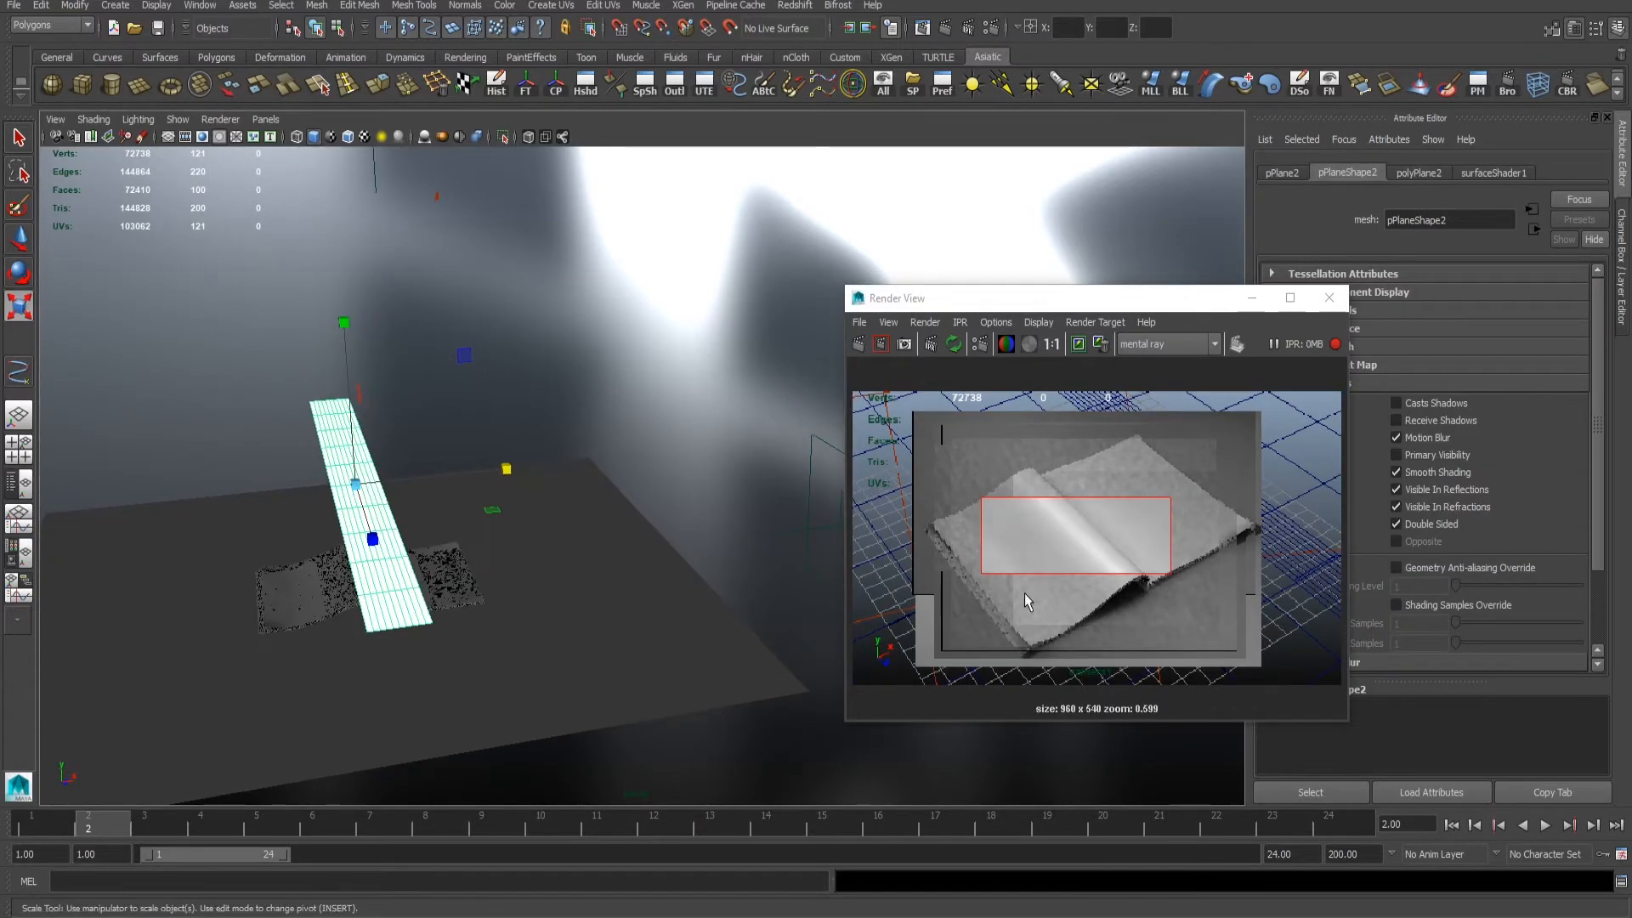
{"action": "left_click_drag", "start_coordinate": [1077, 312], "coordinate": [990, 305]}
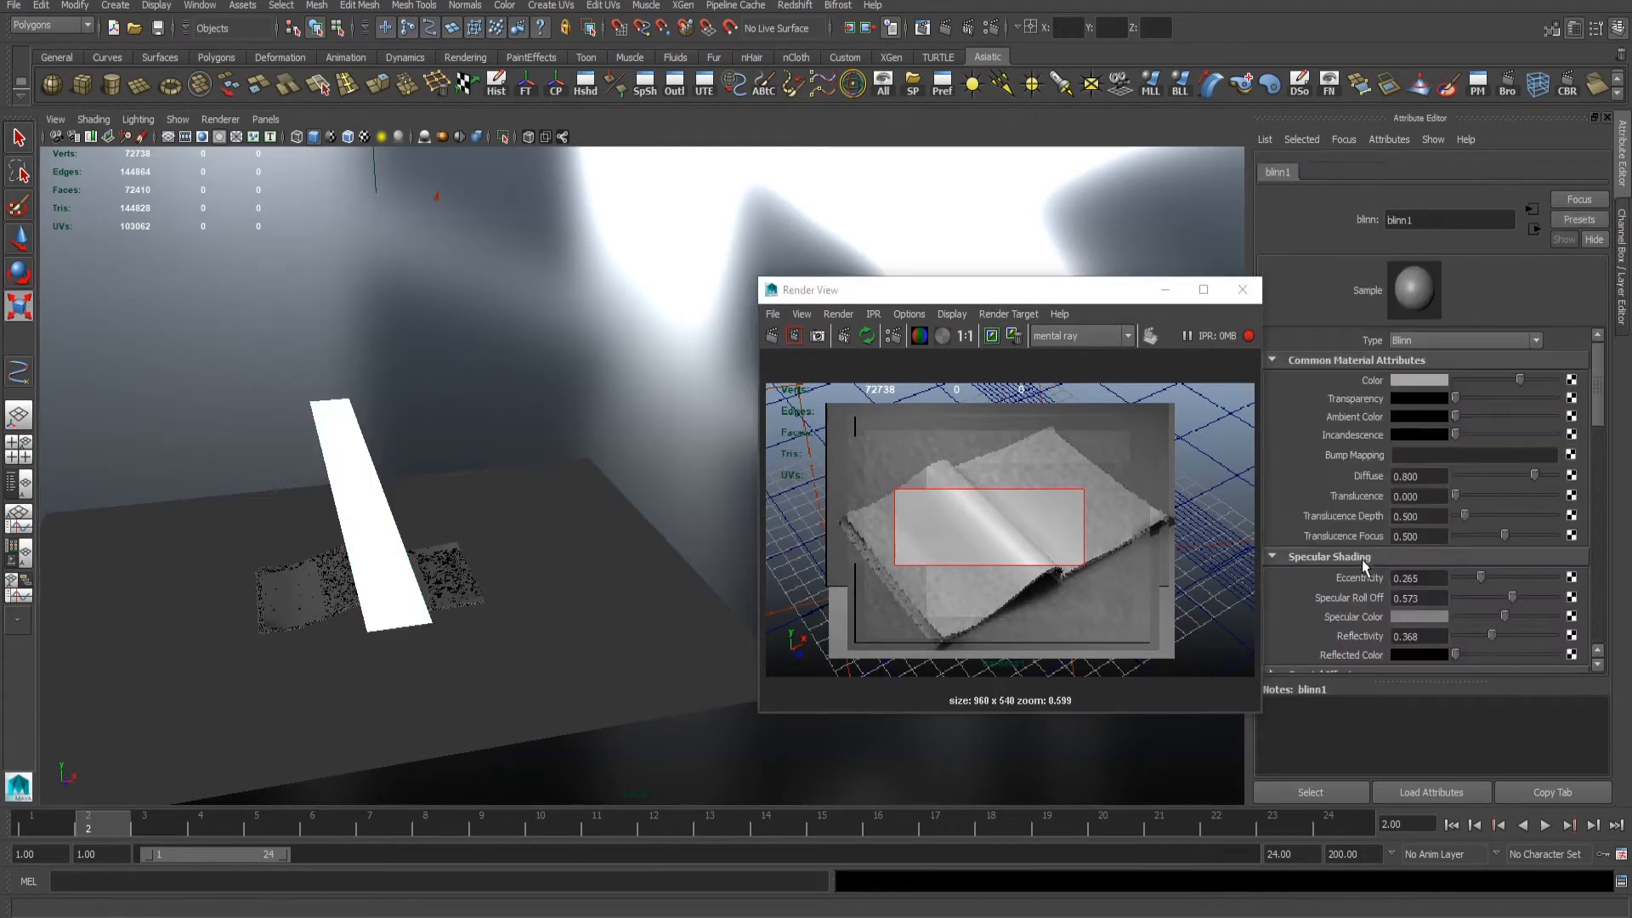
- Set the blinn material's Mi Reflection Blur to 20 and test-render a narrow region over the curled page
{"action": "scroll", "coordinate": [1362, 559], "scroll_direction": "down", "scroll_amount": 5}
{"action": "type", "text": "0"}
{"action": "key", "text": "Return"}
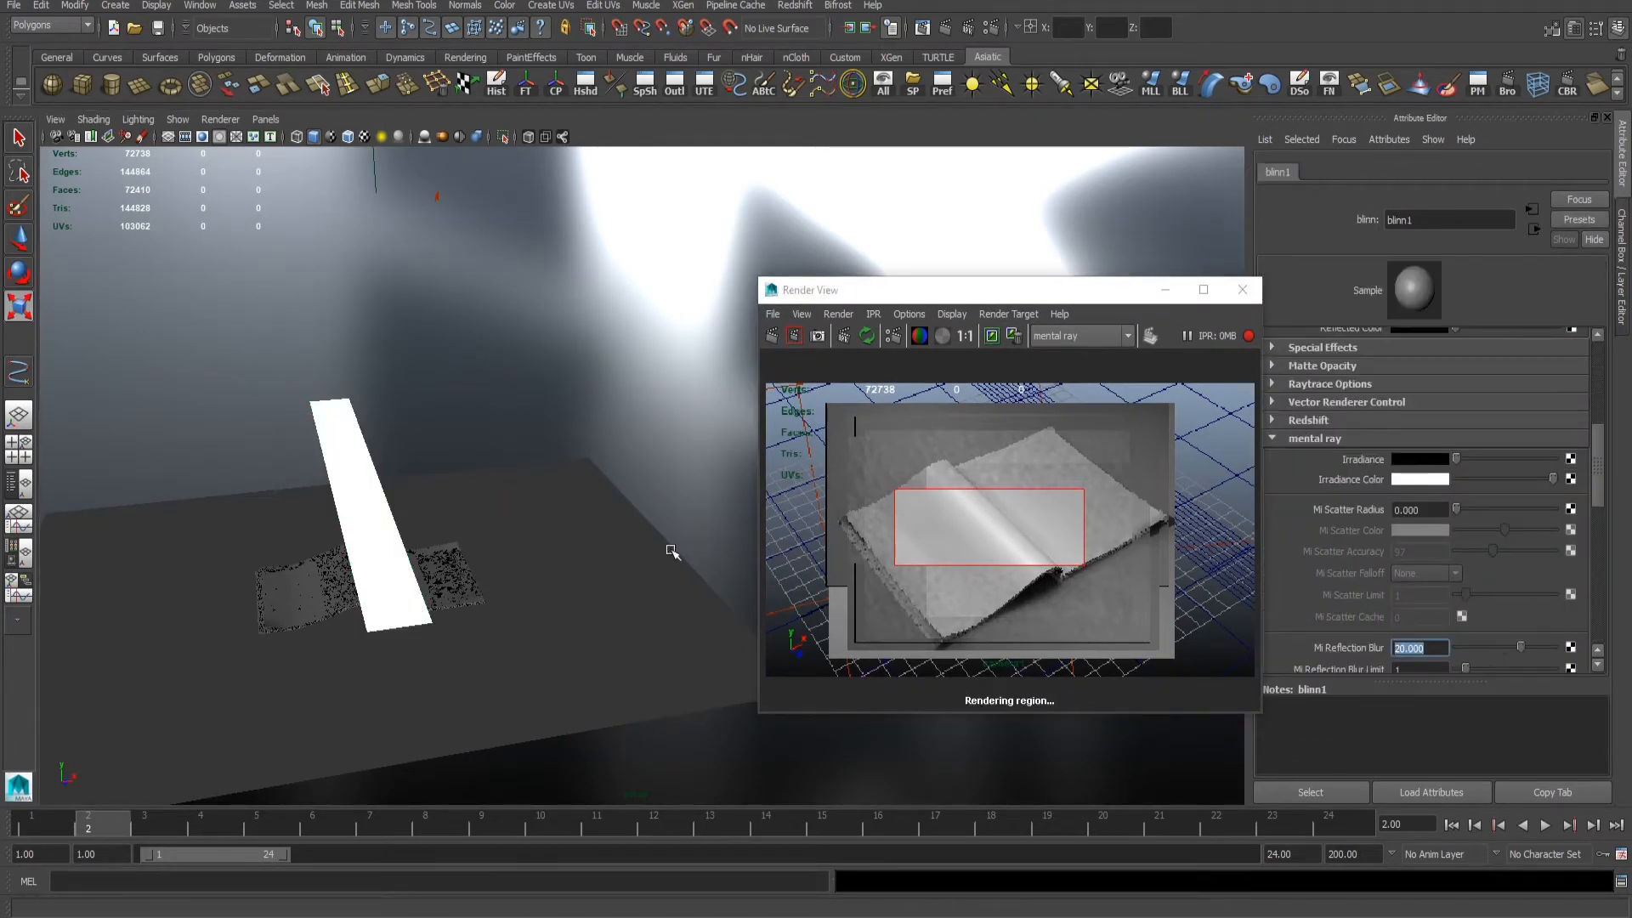
{"action": "right_click_drag", "start_coordinate": [913, 517], "coordinate": [1050, 548], "text": "alt"}
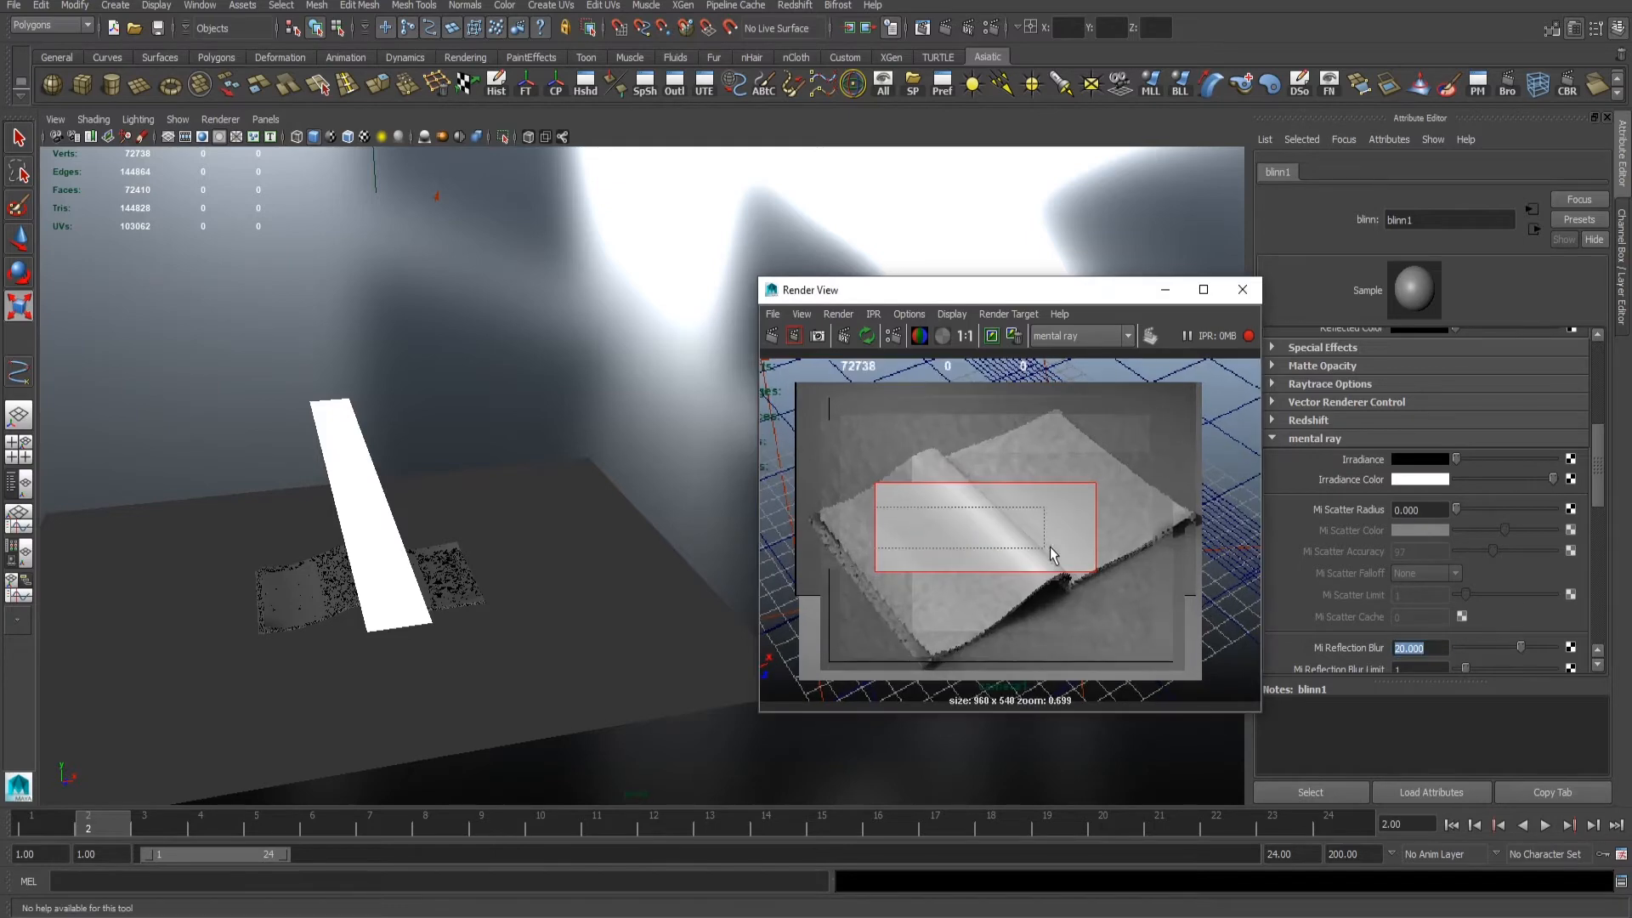
{"action": "left_click_drag", "start_coordinate": [1080, 546], "coordinate": [846, 508]}
- Set the blinn material's Reflection Rays to 32 and check the page highlight up close in the test render
{"action": "scroll", "coordinate": [1435, 640], "scroll_direction": "down", "scroll_amount": 3}
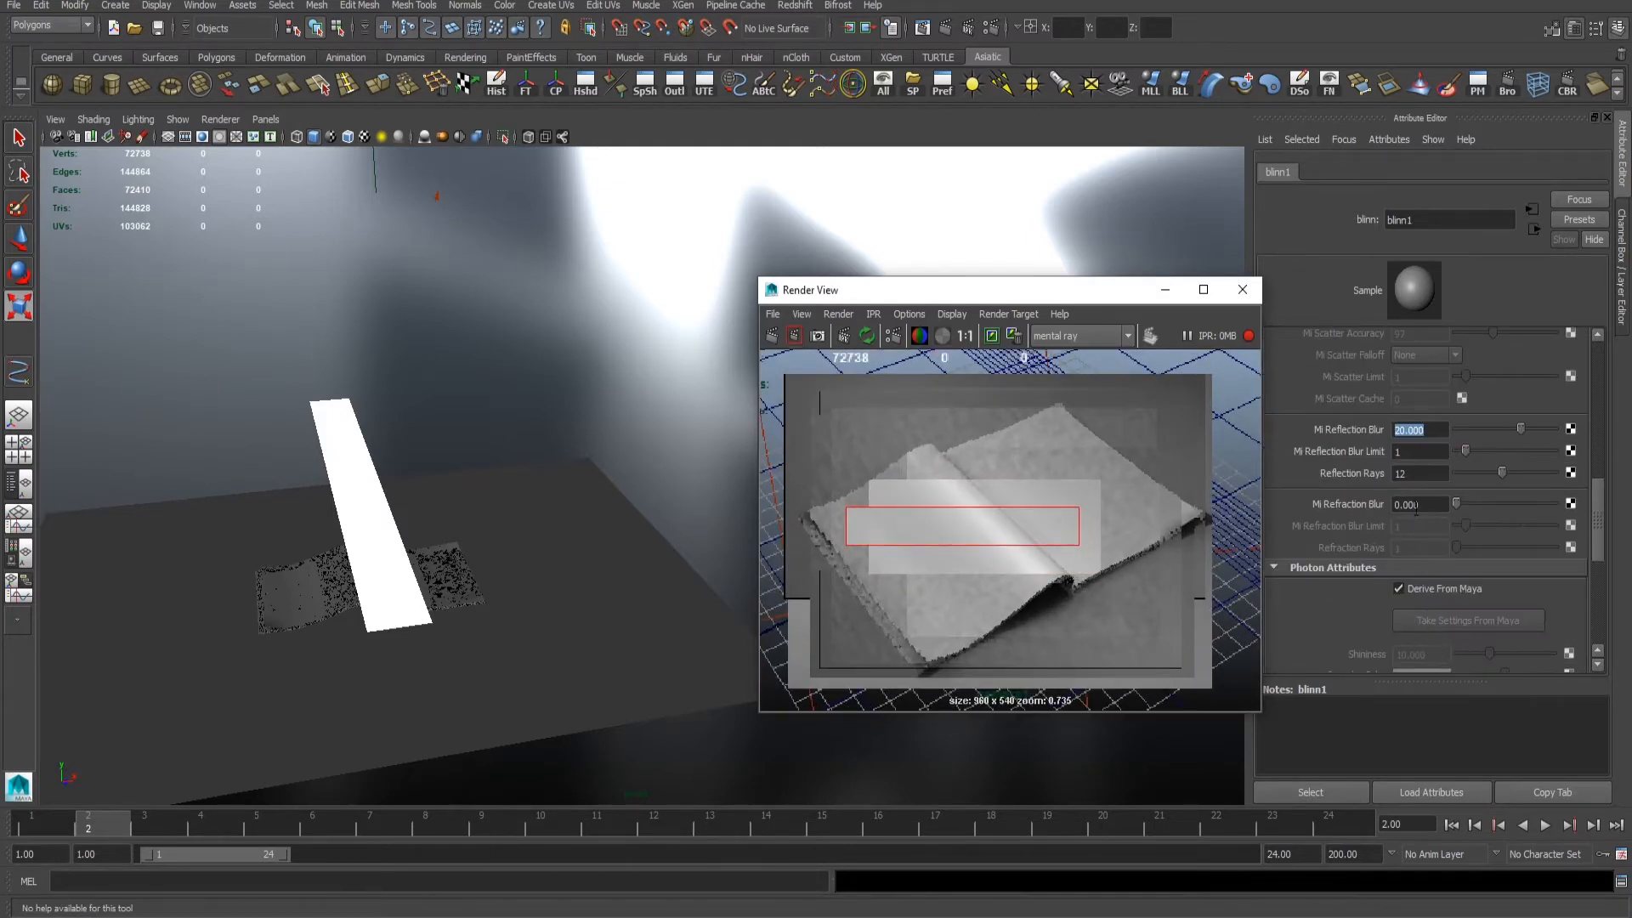
{"action": "left_click_drag", "start_coordinate": [1418, 473], "coordinate": [267, 459]}
{"action": "type", "text": "32"}
{"action": "key", "text": "Return"}
{"action": "right_click_drag", "start_coordinate": [961, 578], "coordinate": [1292, 633], "text": "alt"}
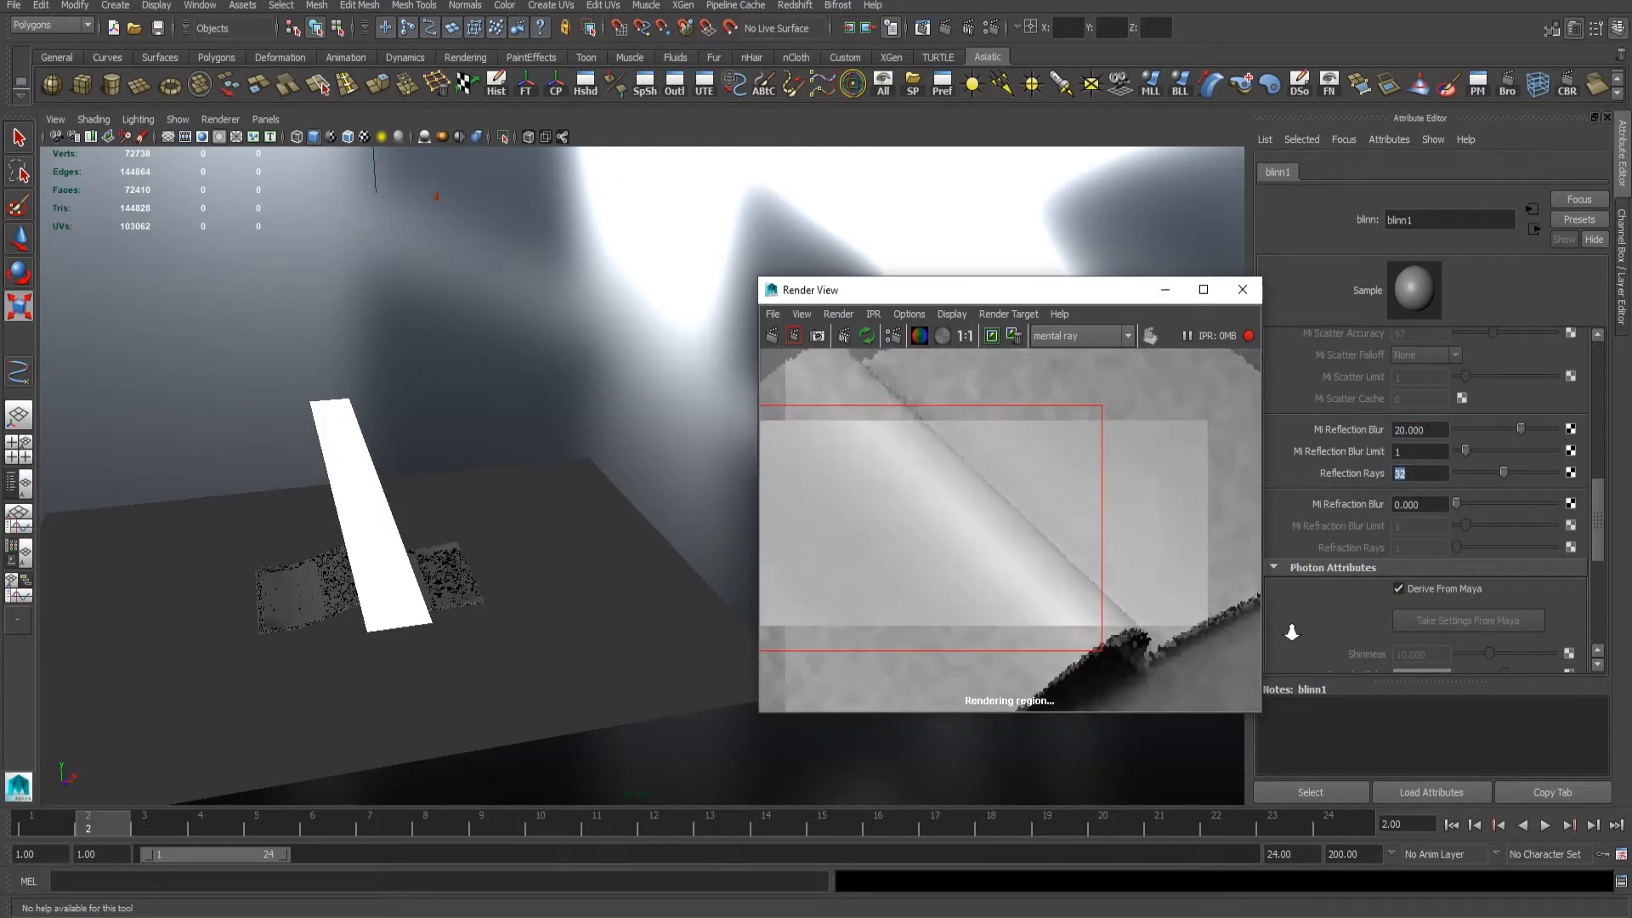
{"action": "right_click_drag", "start_coordinate": [1186, 638], "coordinate": [922, 510], "text": "alt"}
{"action": "middle_click_drag", "start_coordinate": [922, 510], "coordinate": [942, 502], "text": "alt"}
- Widen the white strip further and reposition it above the book
{"action": "left_click", "coordinate": [360, 530]}
{"action": "left_click_drag", "start_coordinate": [328, 502], "coordinate": [431, 461], "text": "alt"}
{"action": "key", "text": "w"}
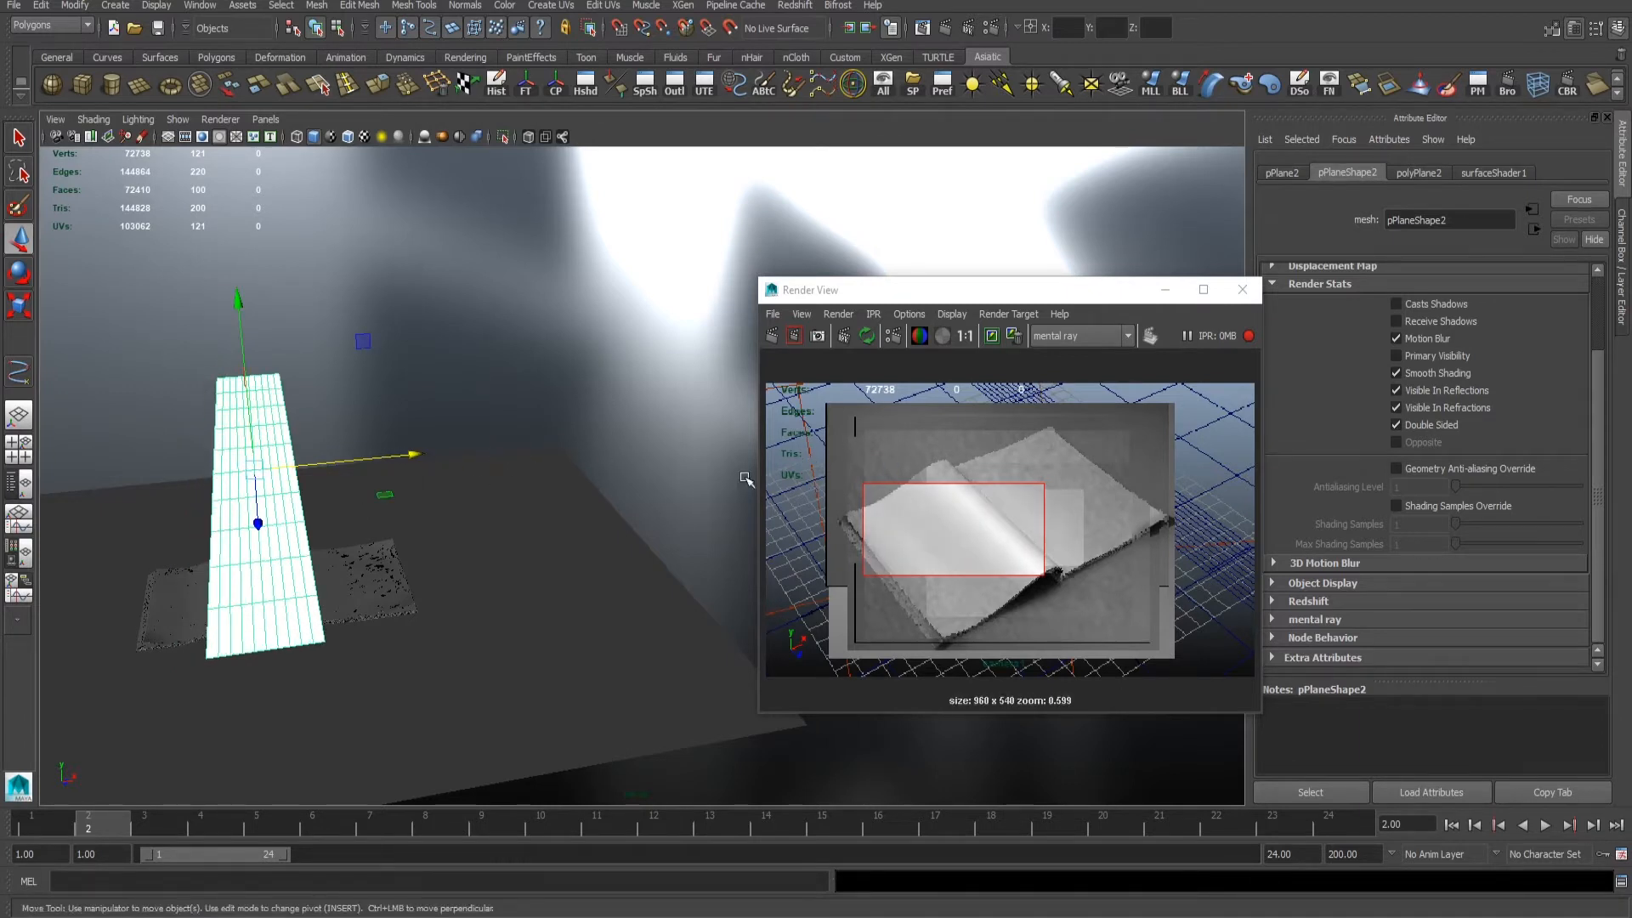
{"action": "left_click", "coordinate": [510, 544]}
{"action": "middle_click_drag", "start_coordinate": [510, 544], "coordinate": [604, 497], "text": "alt"}
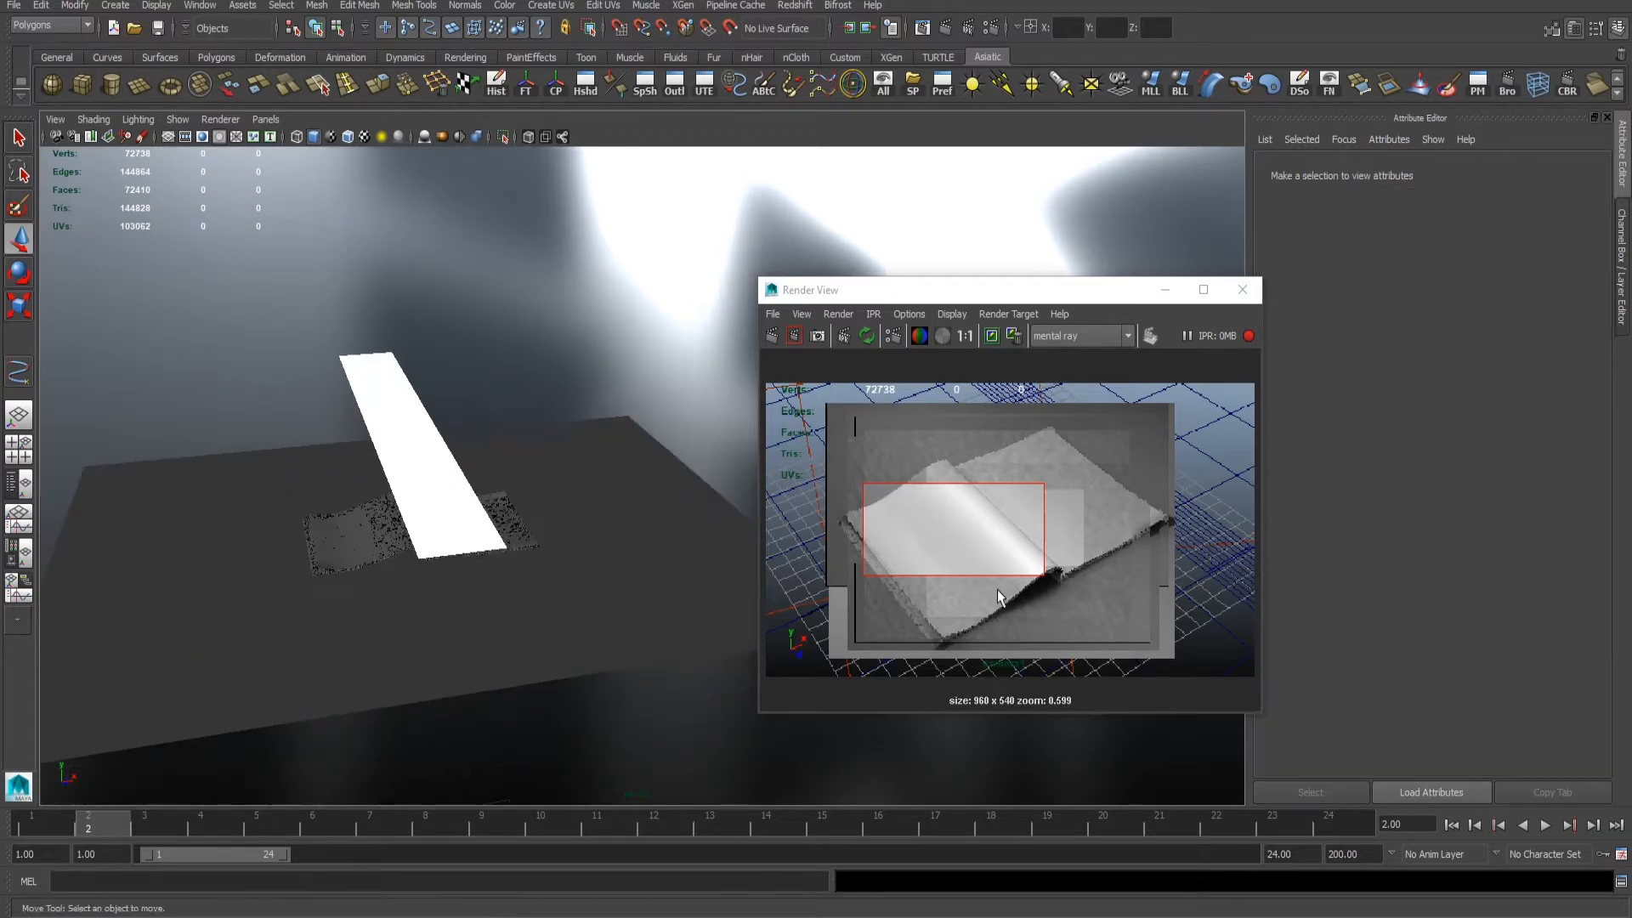
- Render a region that covers the whole book
{"action": "scroll", "coordinate": [997, 589], "scroll_direction": "down", "scroll_amount": 2}
{"action": "left_click_drag", "start_coordinate": [823, 404], "coordinate": [1217, 656]}
{"action": "left_click", "coordinate": [795, 335]}
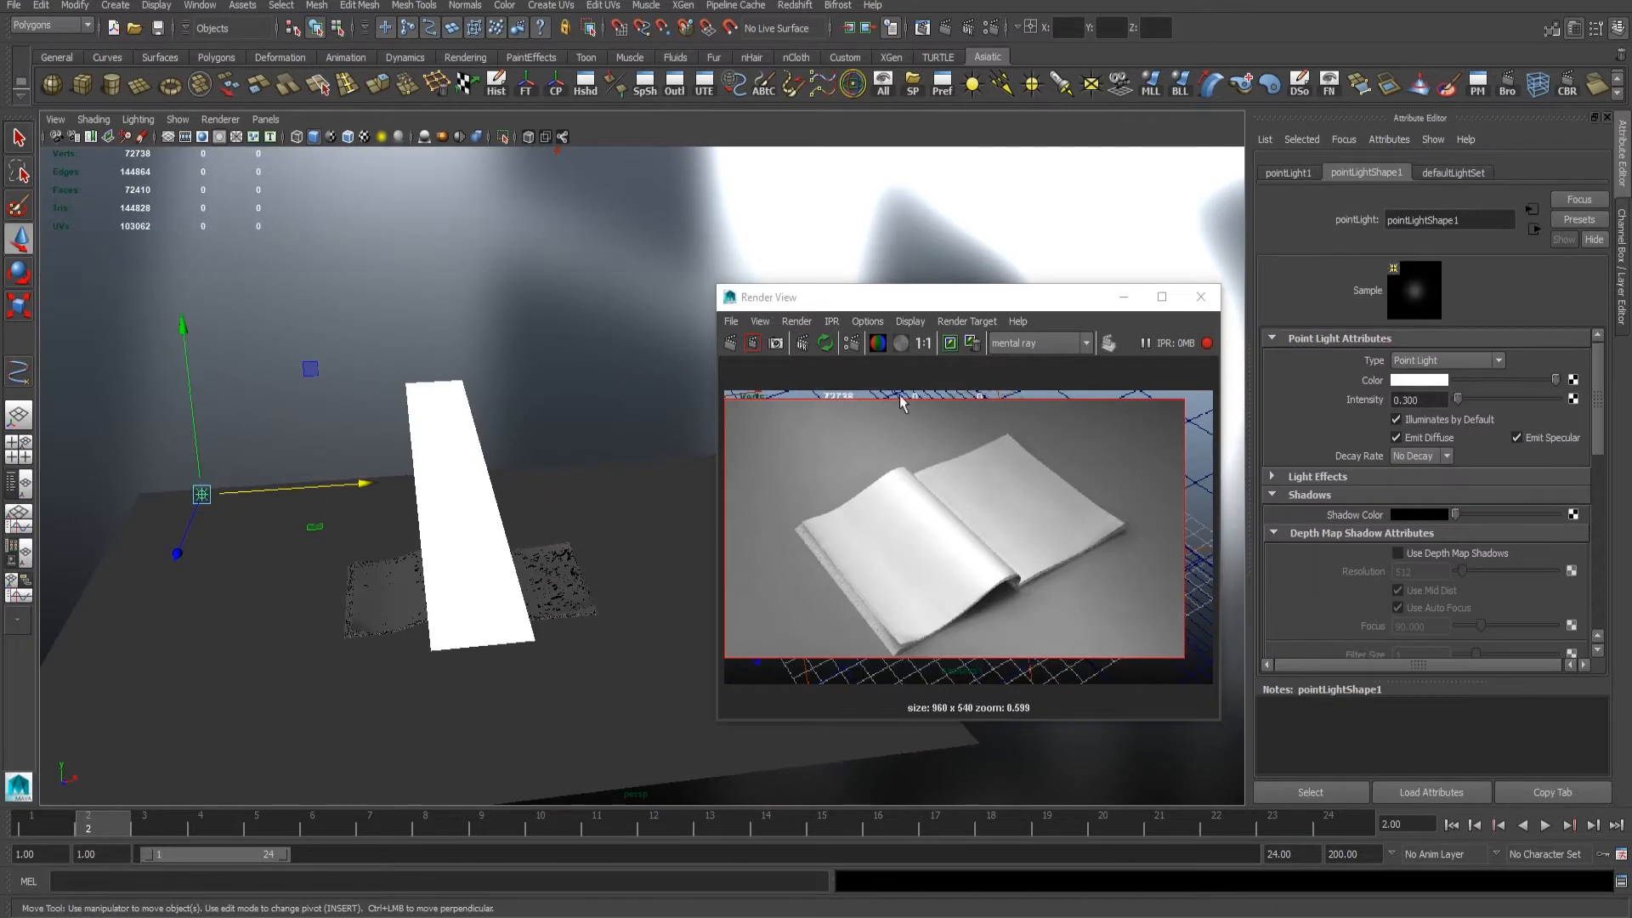
- Duplicate the point light and move the copy along the X axis to the opposite side of the book
{"action": "left_click_drag", "start_coordinate": [197, 371], "coordinate": [243, 346], "text": "alt"}
{"action": "key", "text": "ctrl+d"}
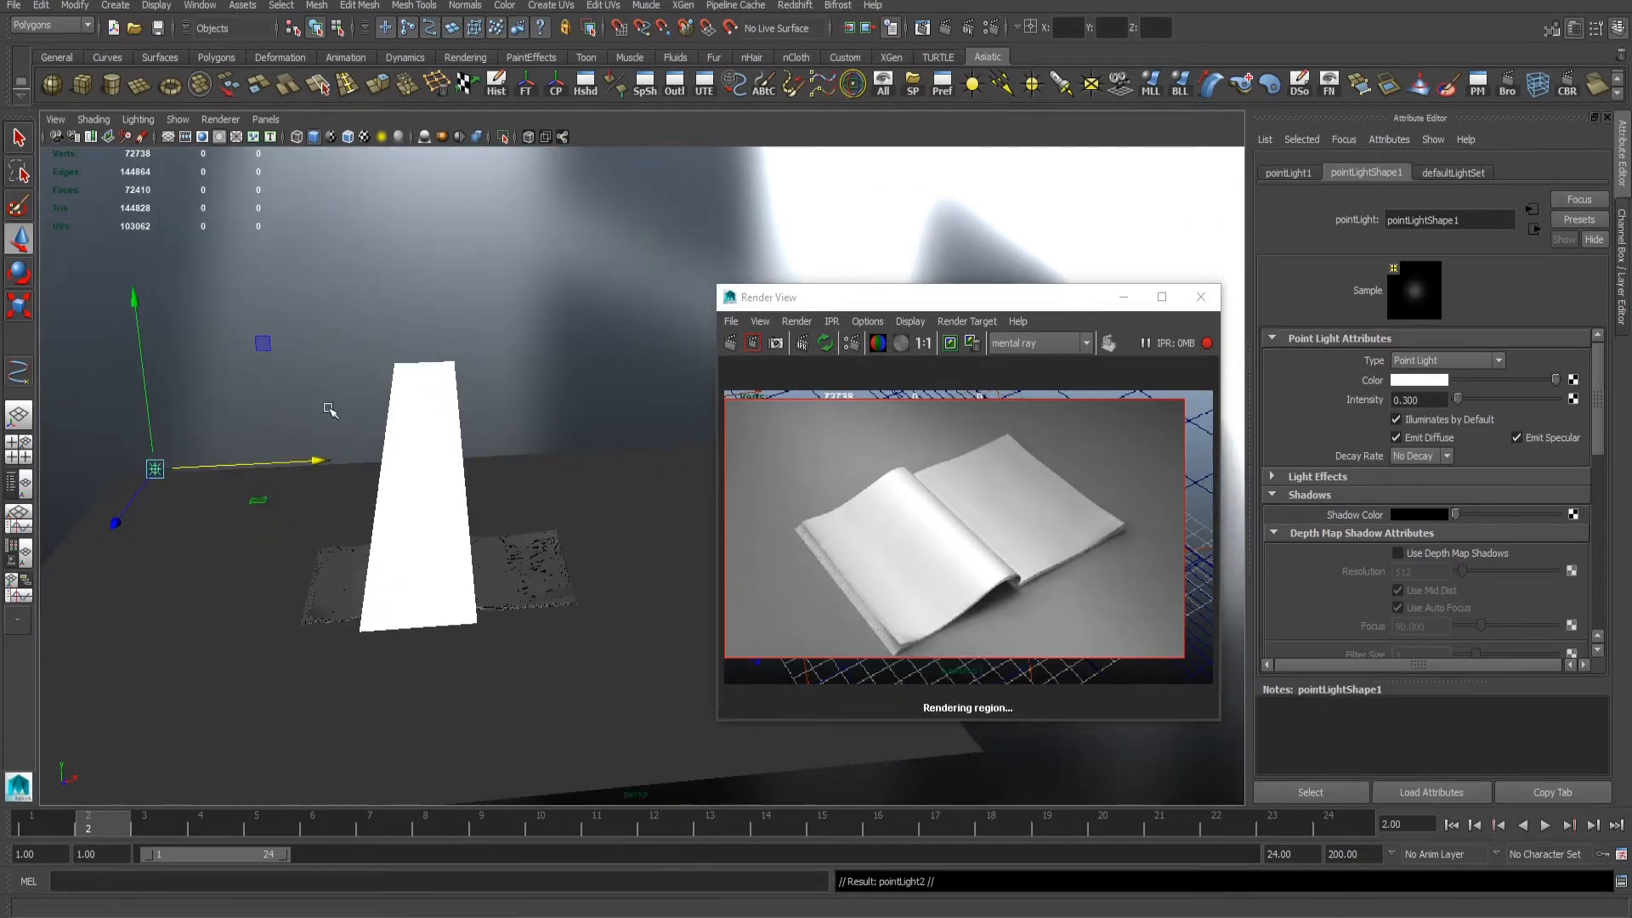
{"action": "left_click_drag", "start_coordinate": [308, 457], "coordinate": [706, 405]}
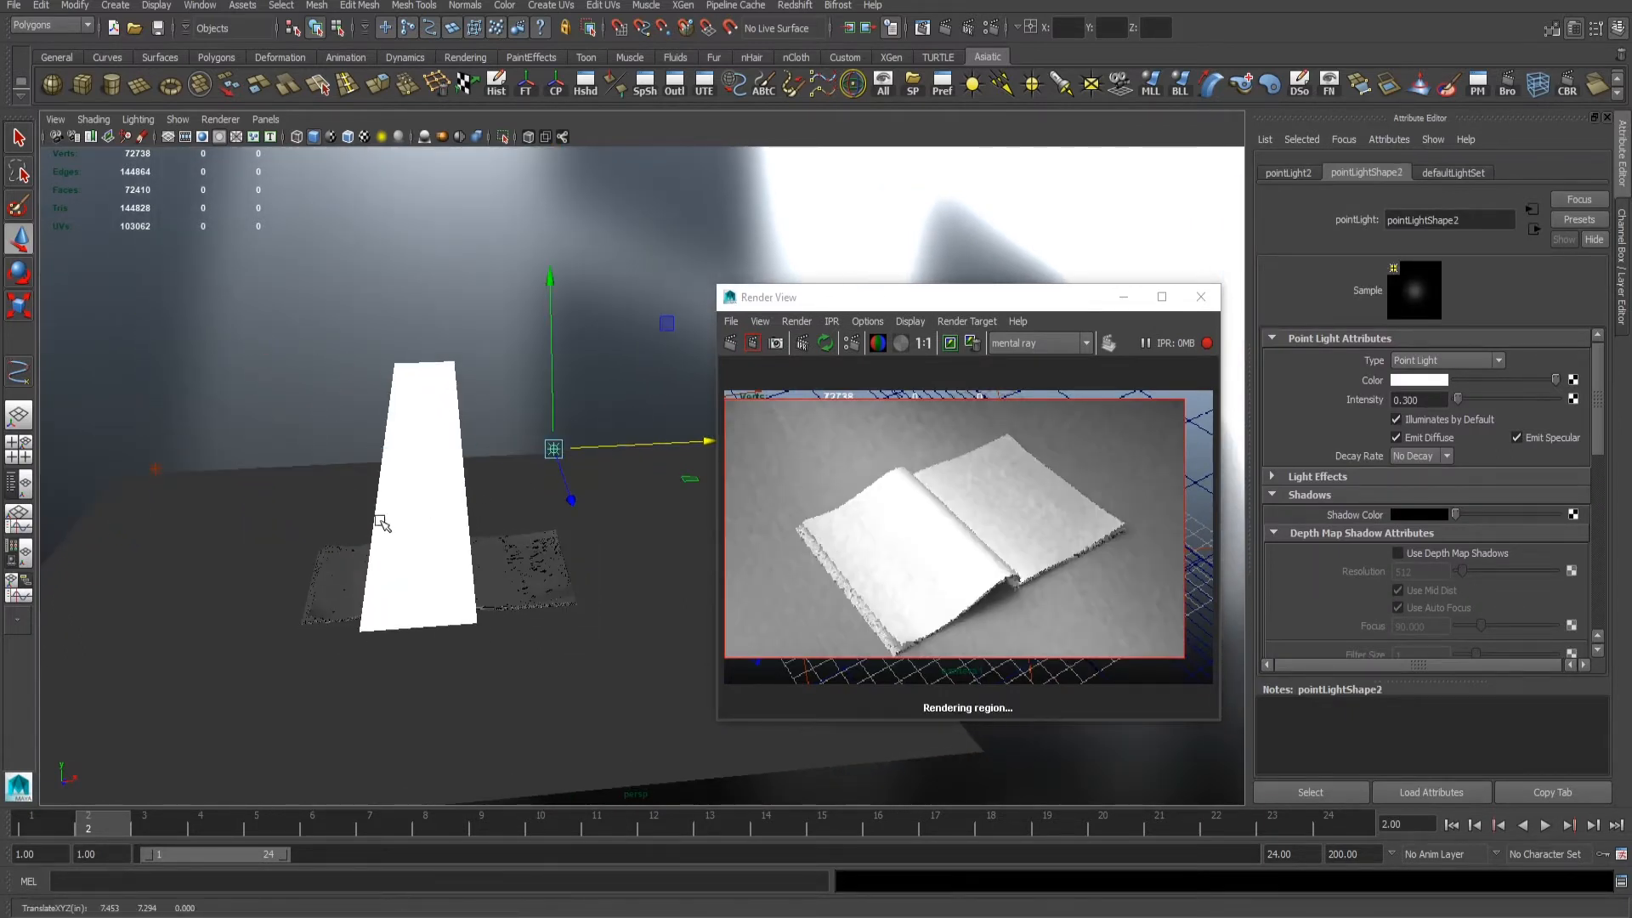
- Break the second point light's links to the ground plane and left-hand pages, and test-render a region across the book
{"action": "left_click_drag", "start_coordinate": [297, 489], "coordinate": [338, 640]}
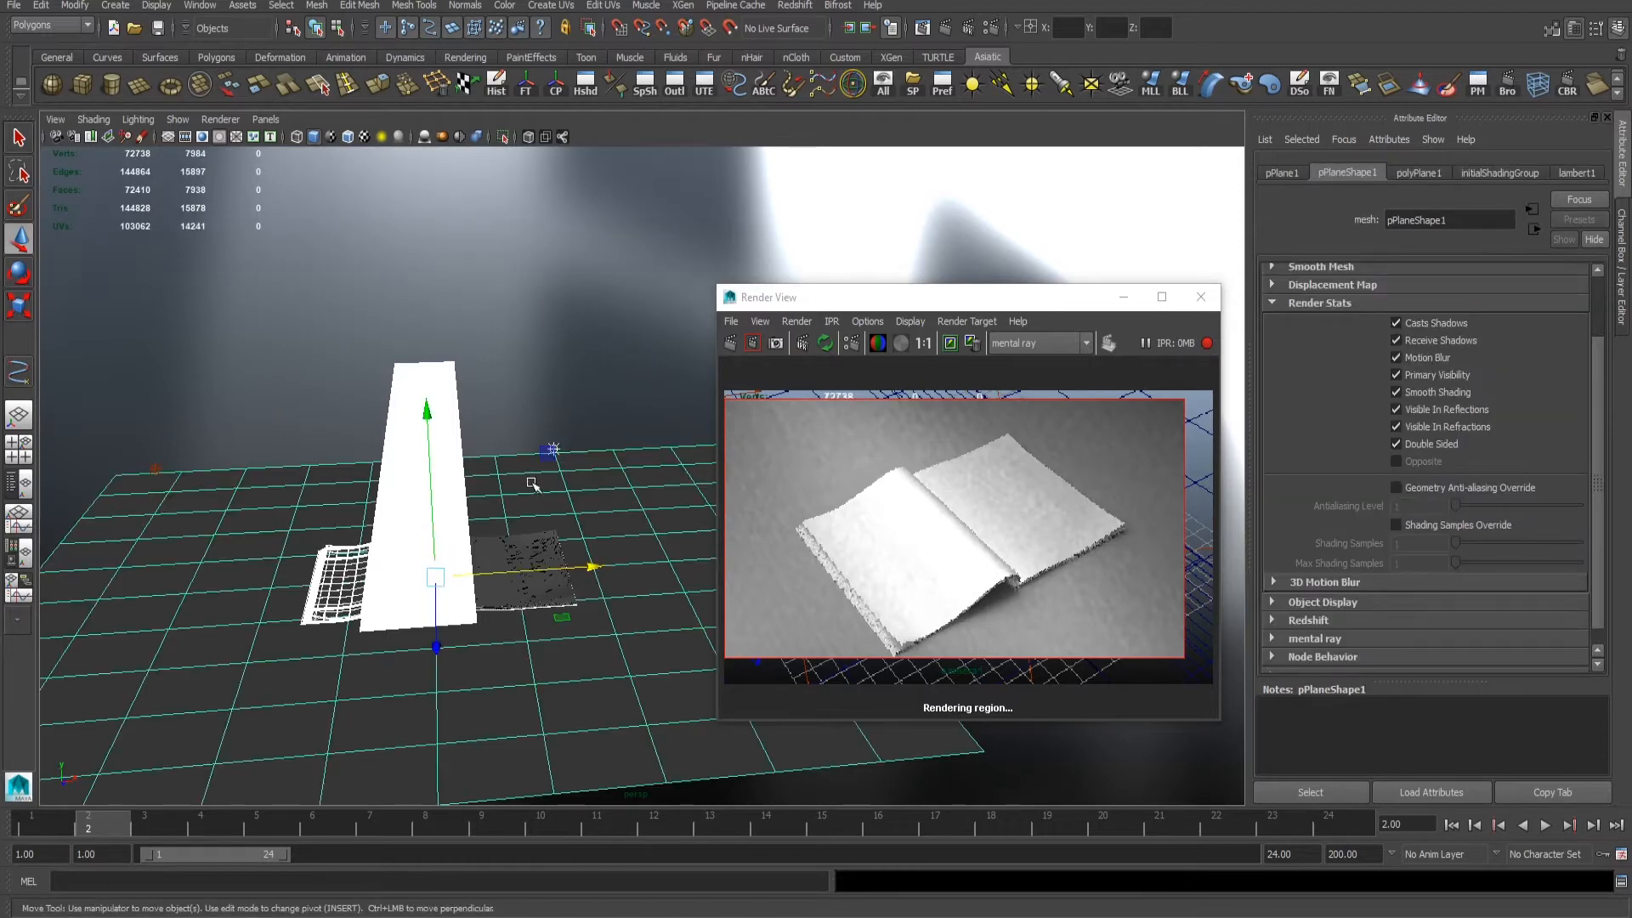
{"action": "right_click_drag", "start_coordinate": [495, 437], "coordinate": [660, 470], "text": "alt"}
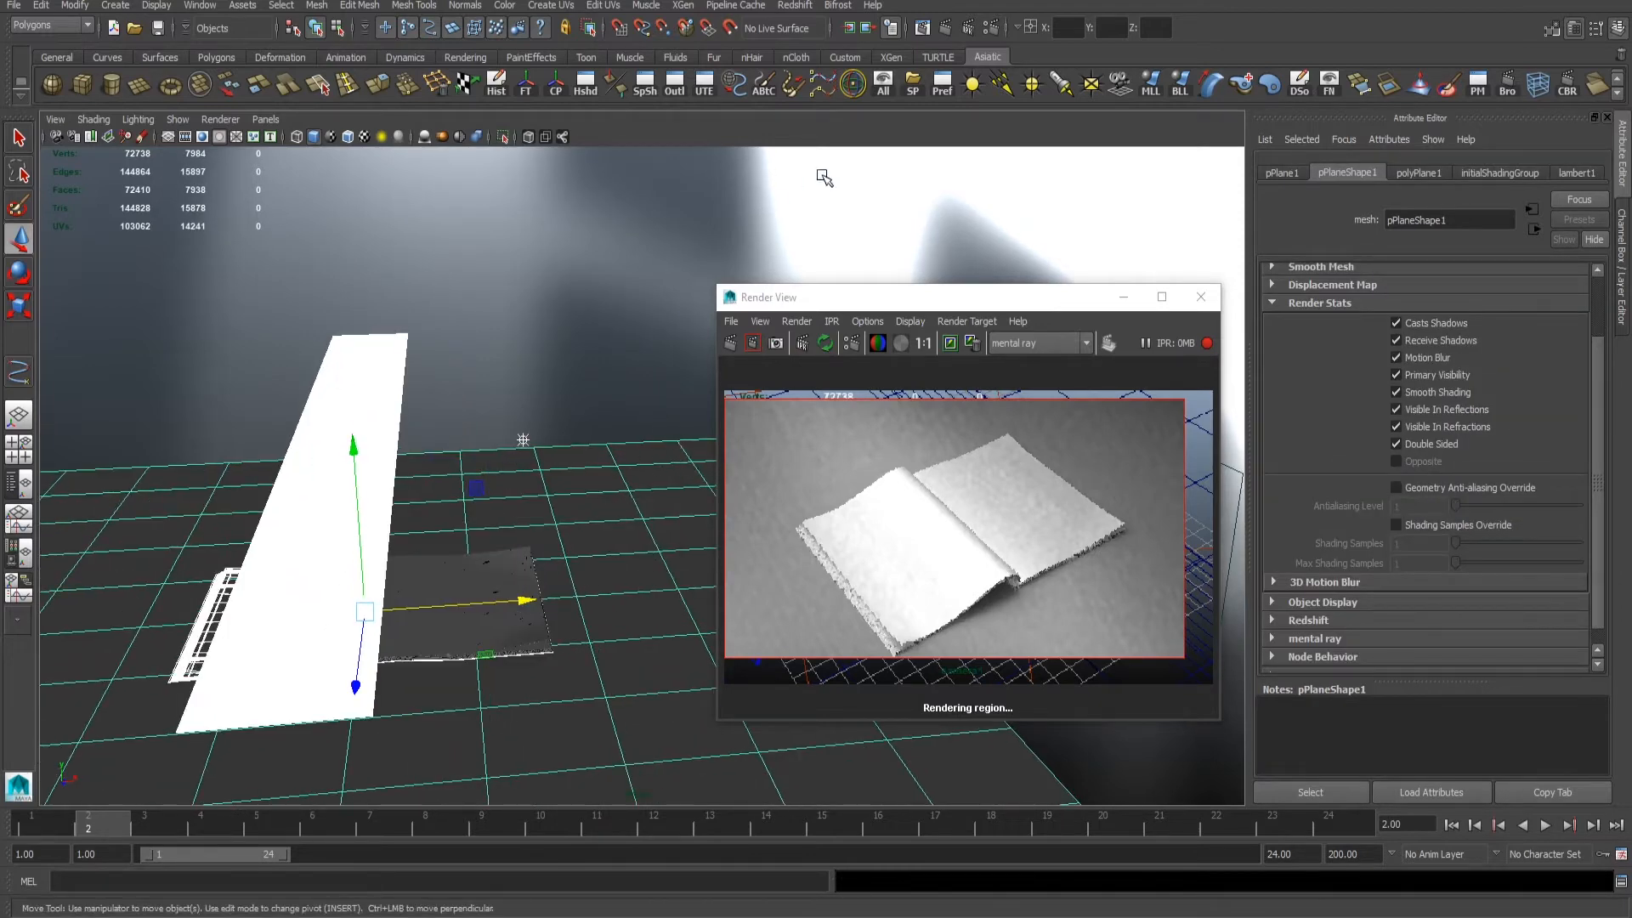
{"action": "left_click", "coordinate": [533, 337]}
{"action": "left_click_drag", "start_coordinate": [660, 364], "coordinate": [557, 459], "text": "alt"}
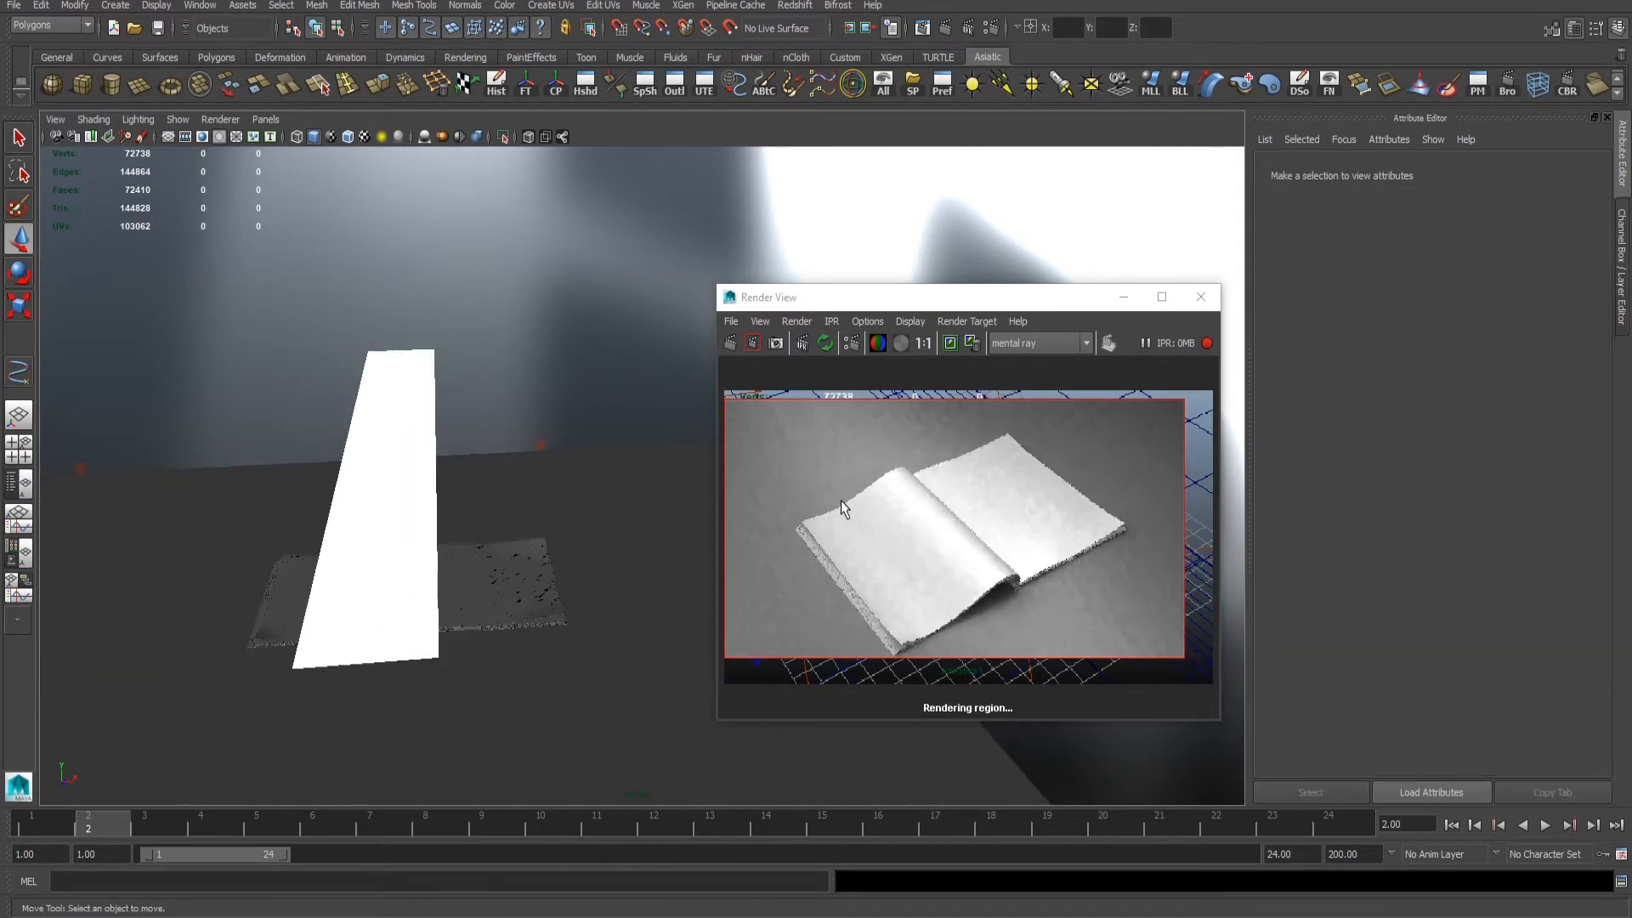
{"action": "left_click_drag", "start_coordinate": [796, 471], "coordinate": [1089, 563]}
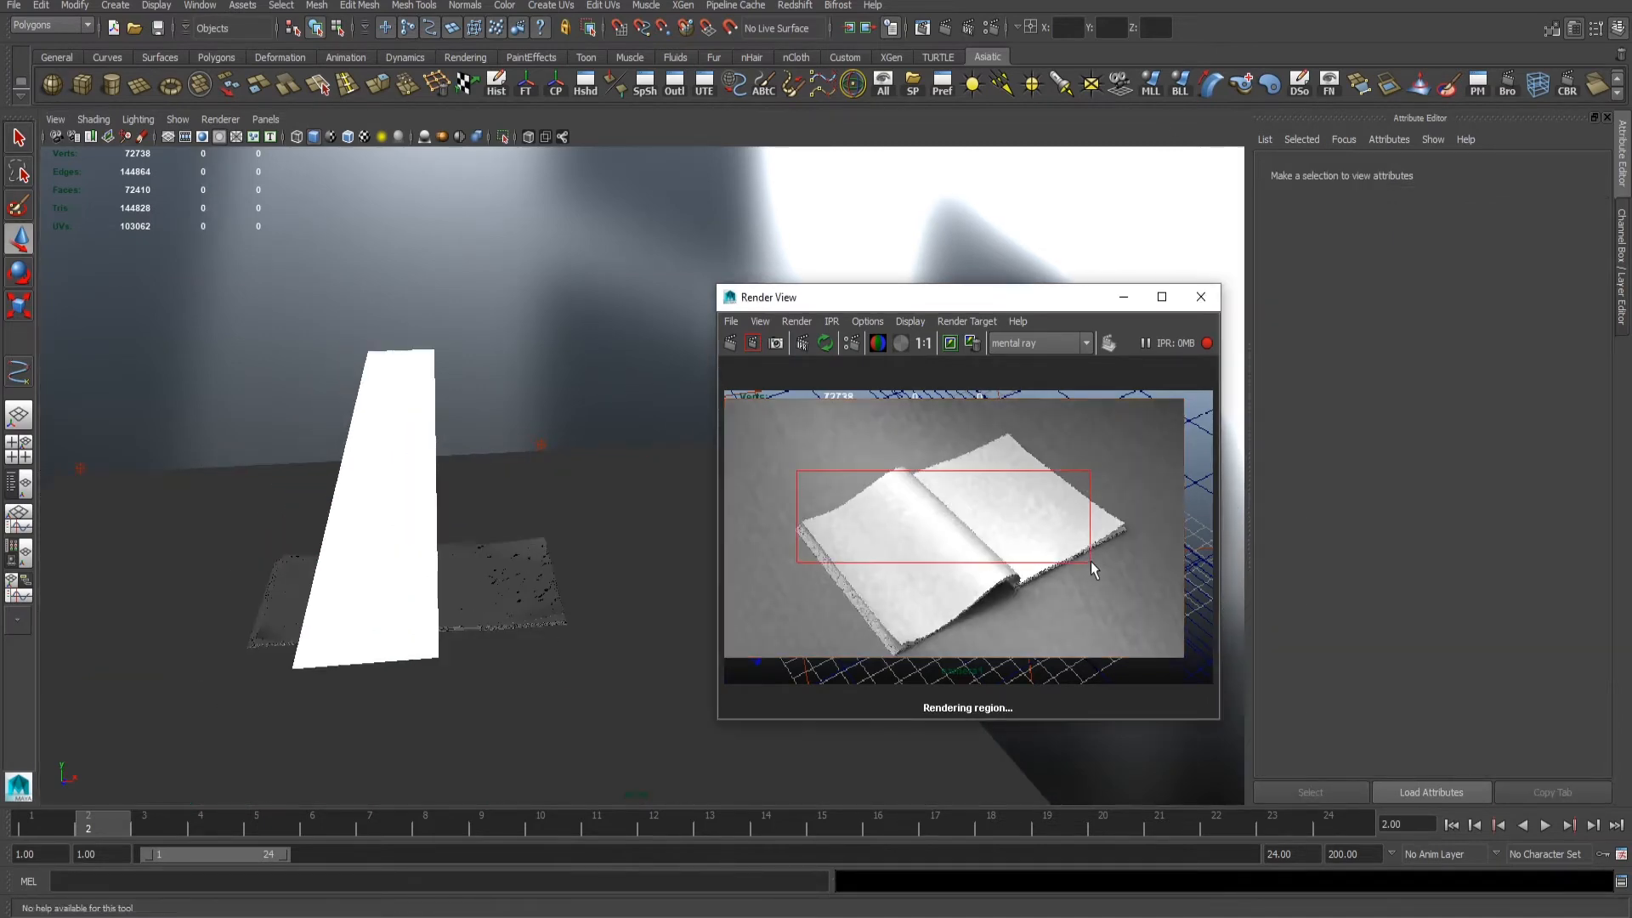
- Move the second point light back and outward from the right-hand page, testing a render region over that page
{"action": "left_click", "coordinate": [543, 439]}
{"action": "left_click_drag", "start_coordinate": [544, 442], "coordinate": [535, 499], "text": "alt"}
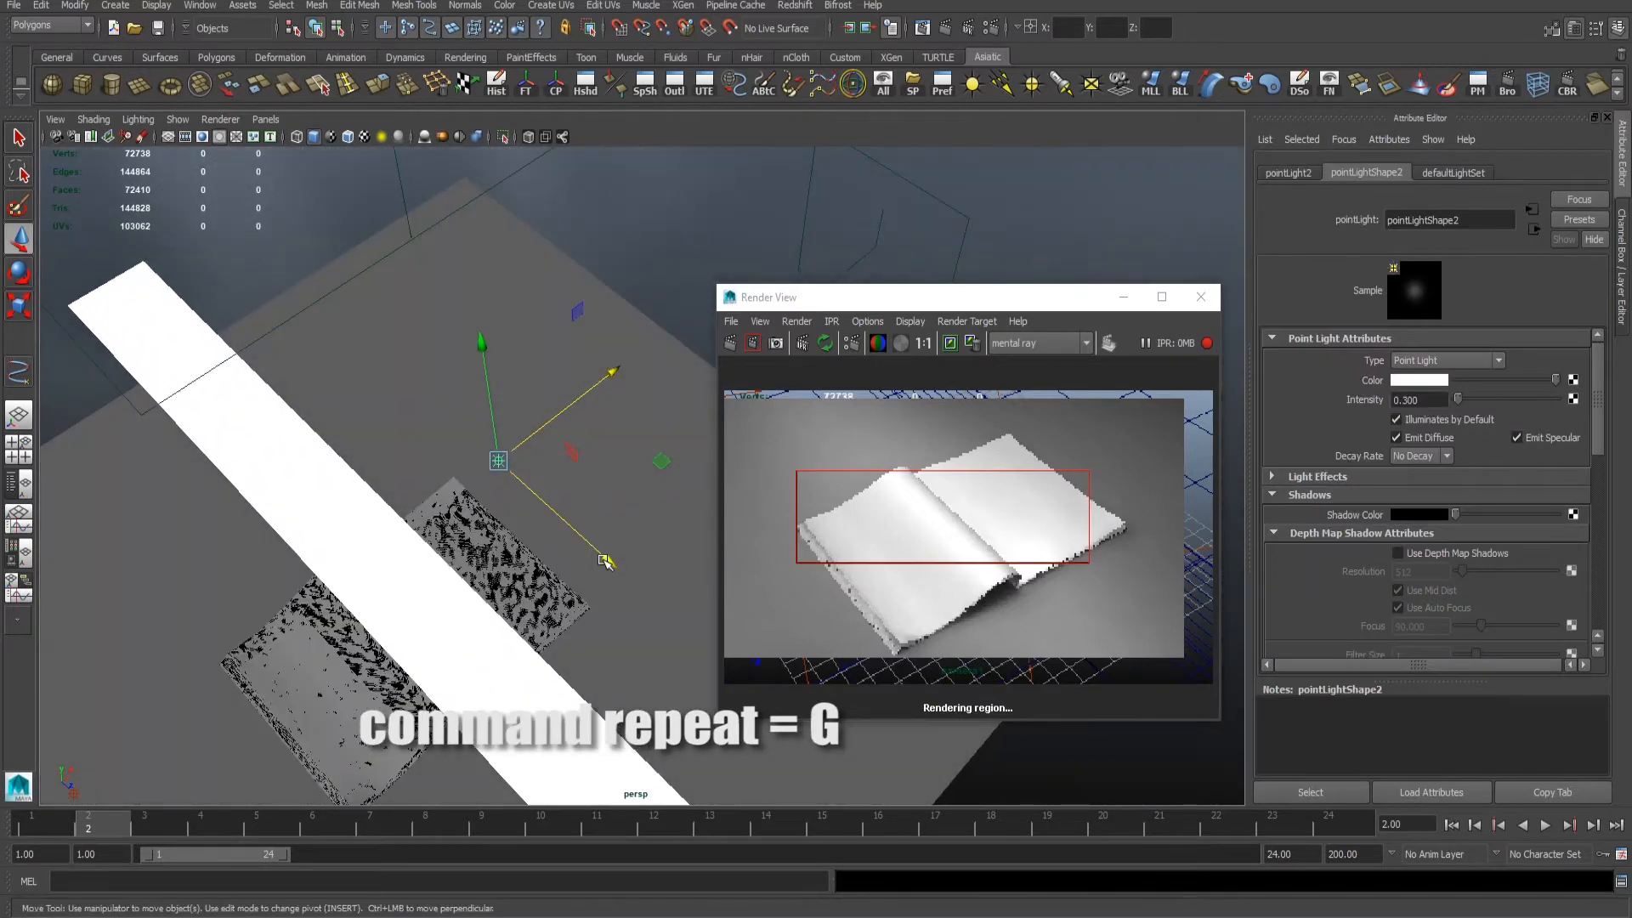
{"action": "left_click_drag", "start_coordinate": [604, 561], "coordinate": [537, 476]}
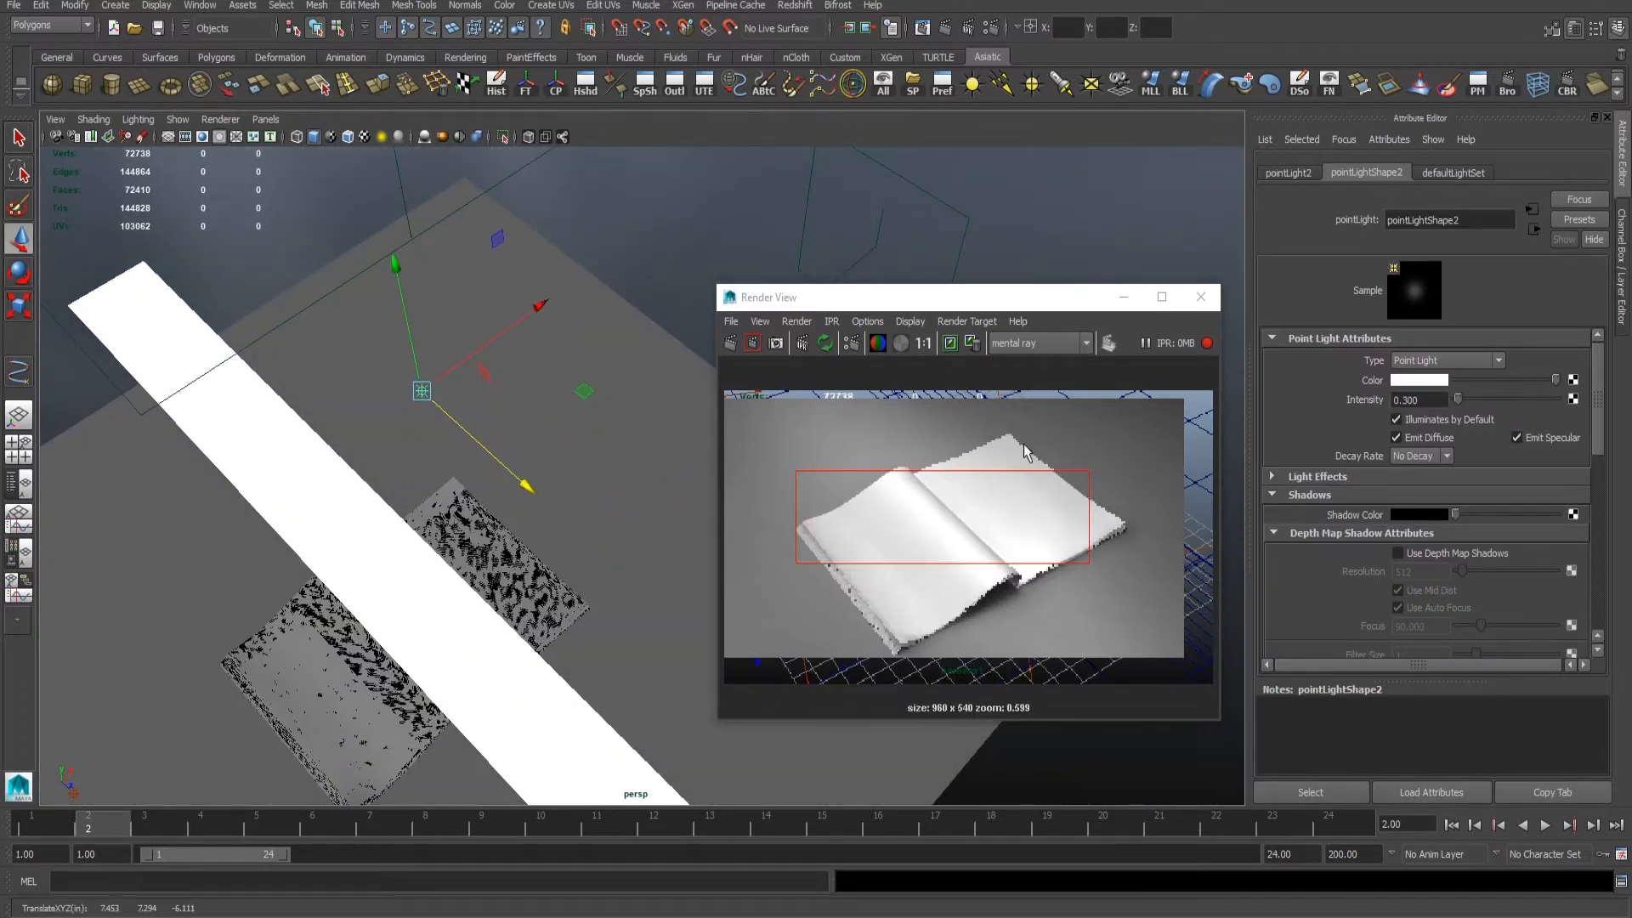
{"action": "left_click_drag", "start_coordinate": [924, 401], "coordinate": [1089, 541]}
{"action": "left_click_drag", "start_coordinate": [665, 420], "coordinate": [338, 360], "text": "alt"}
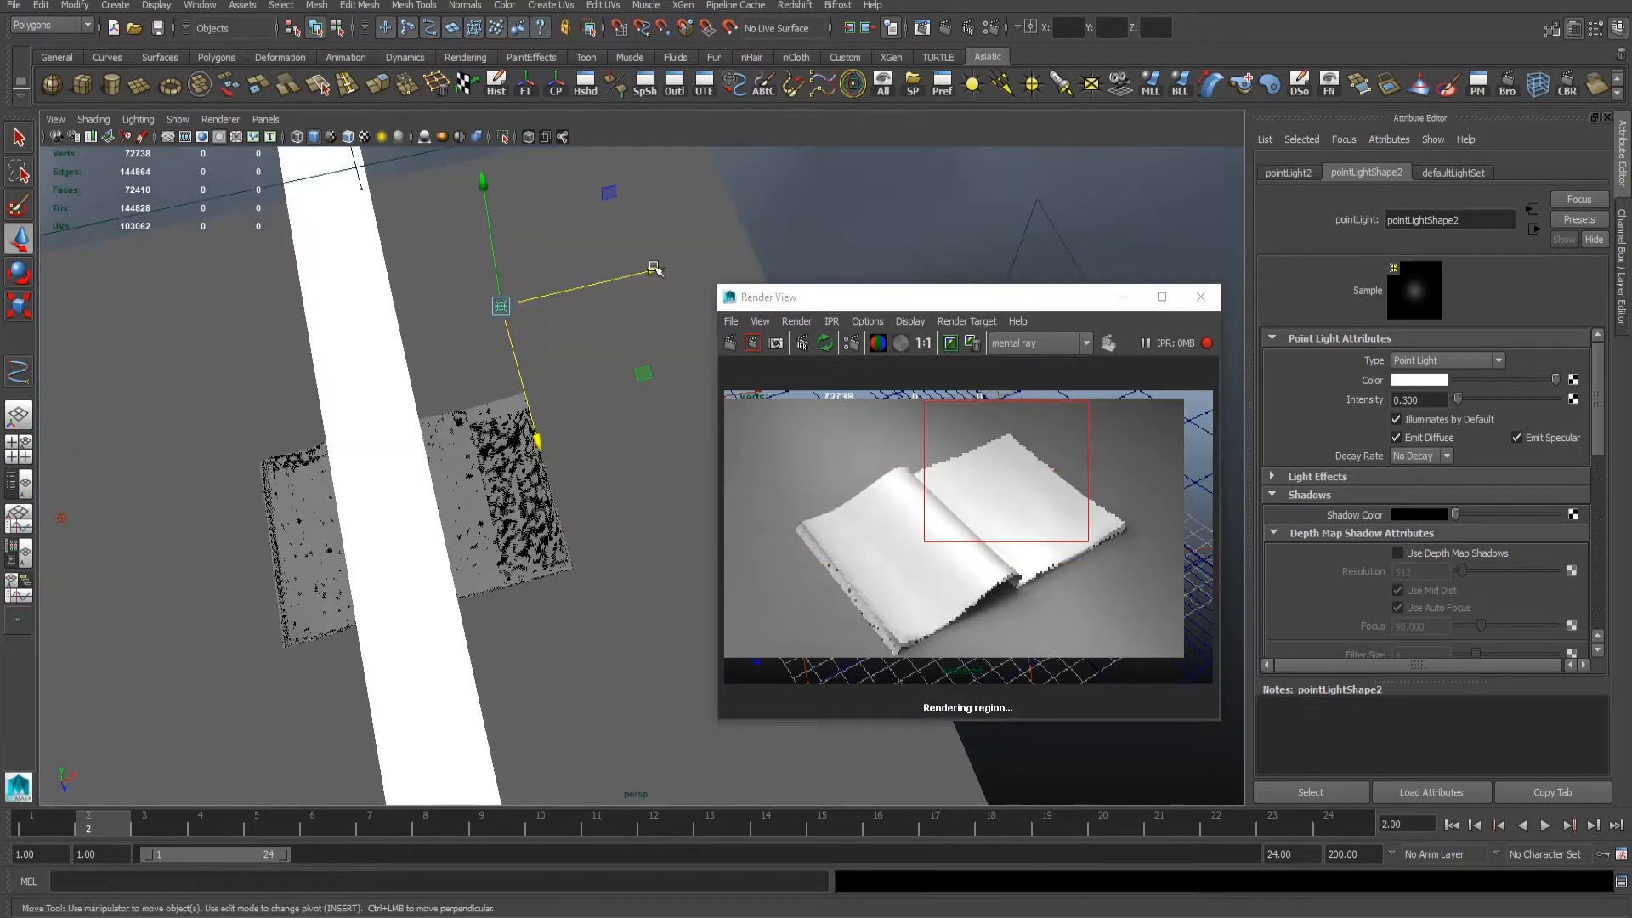
{"action": "left_click_drag", "start_coordinate": [655, 270], "coordinate": [768, 245]}
{"action": "left_click_drag", "start_coordinate": [525, 401], "coordinate": [519, 336], "text": "alt"}
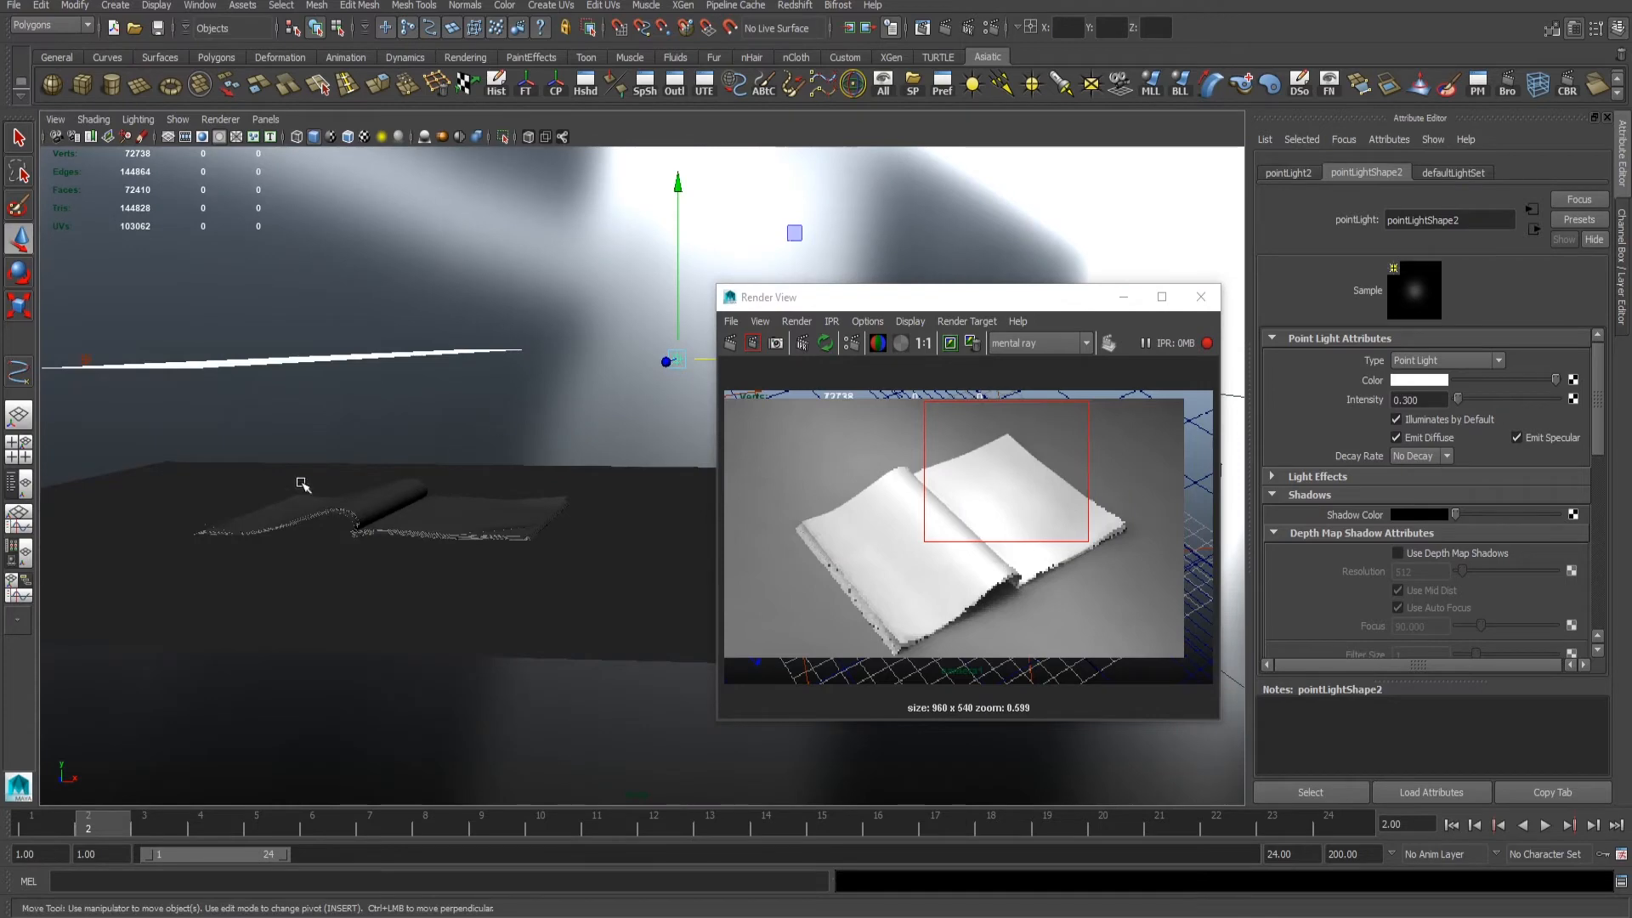
- Restrict the second point light to the book's right-hand page through light linking and test-render a region over the book
{"action": "left_click_drag", "start_coordinate": [277, 464], "coordinate": [595, 603]}
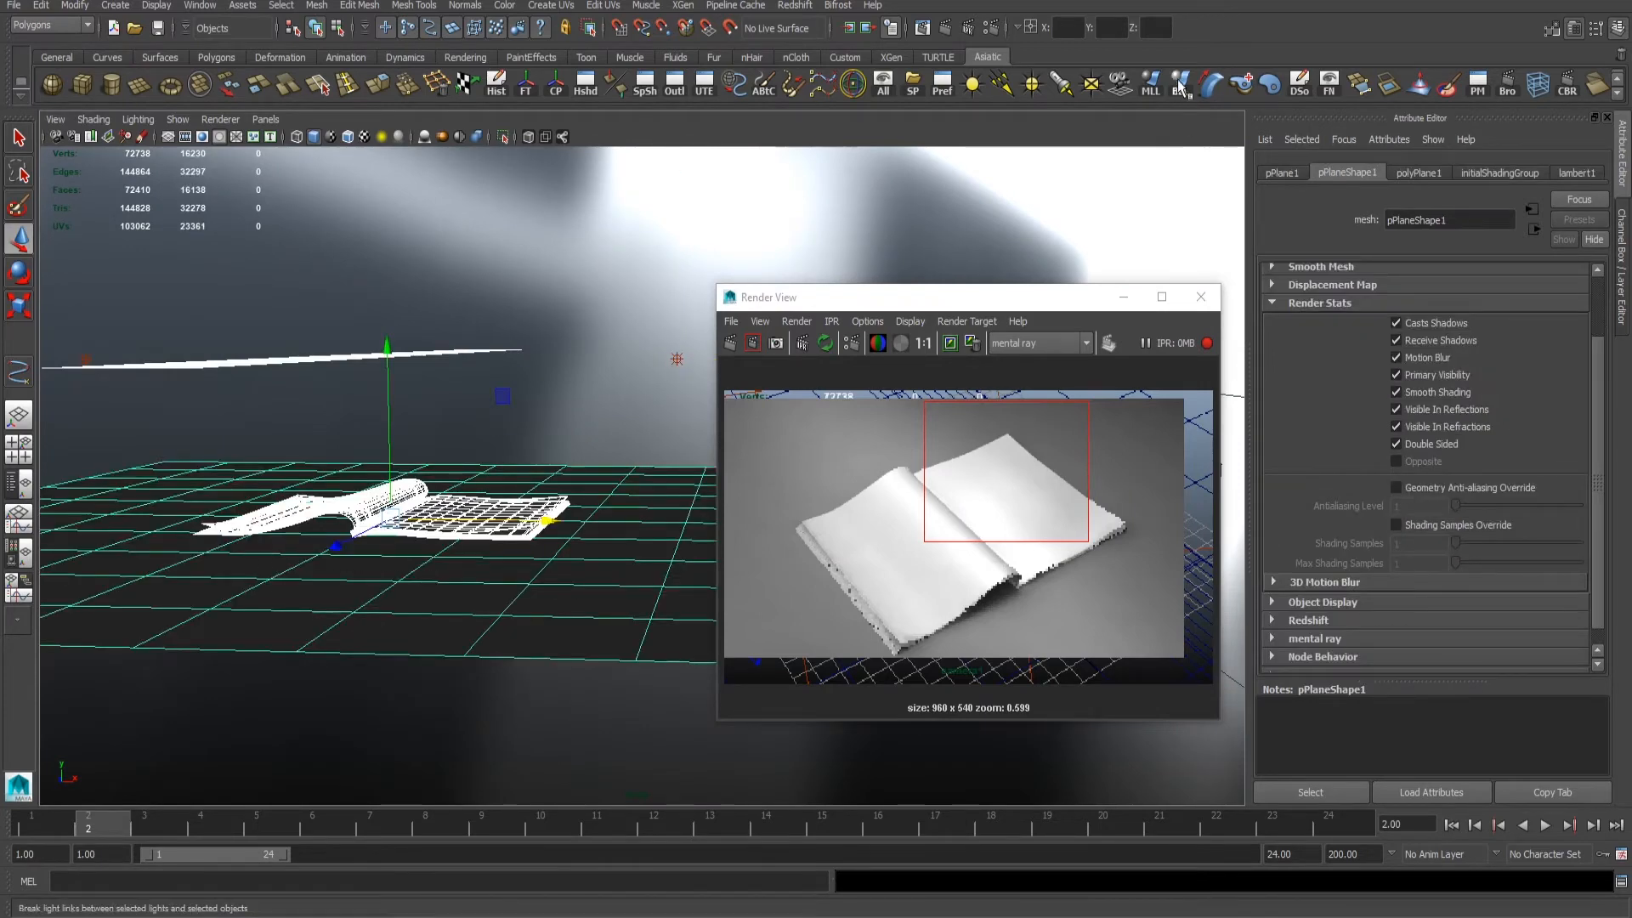
{"action": "left_click_drag", "start_coordinate": [644, 322], "coordinate": [702, 389]}
{"action": "left_click_drag", "start_coordinate": [544, 400], "coordinate": [568, 465], "text": "alt"}
{"action": "left_click", "coordinate": [492, 416]}
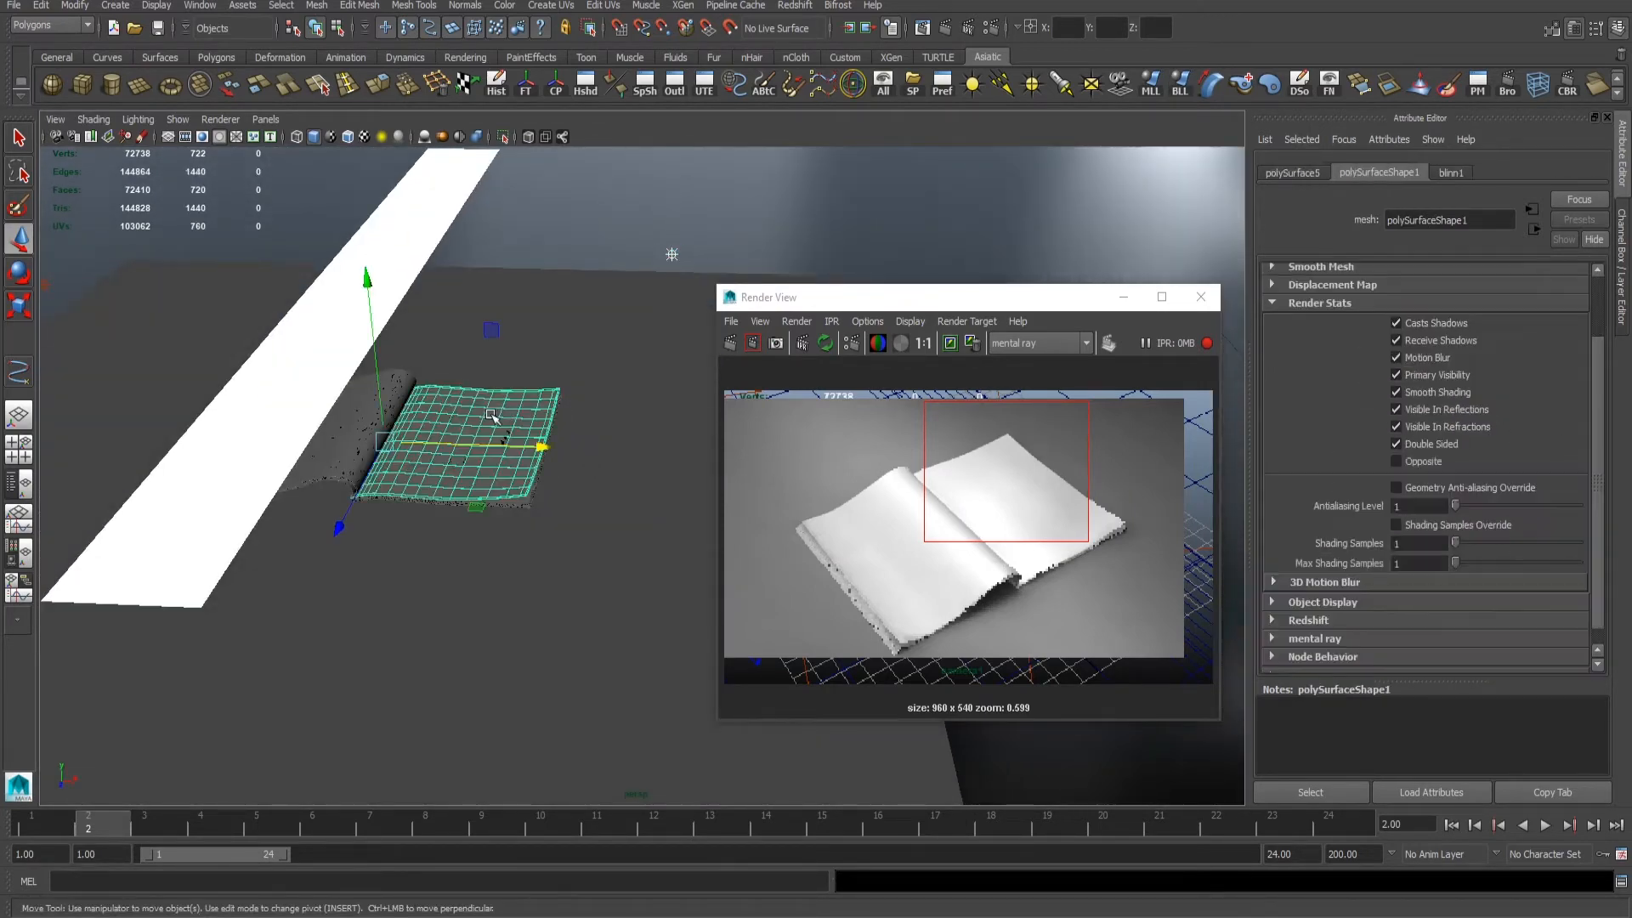
{"action": "left_click", "coordinate": [889, 174]}
{"action": "scroll", "coordinate": [570, 479], "scroll_direction": "up", "scroll_amount": 2}
{"action": "left_click_drag", "start_coordinate": [816, 412], "coordinate": [1140, 601]}
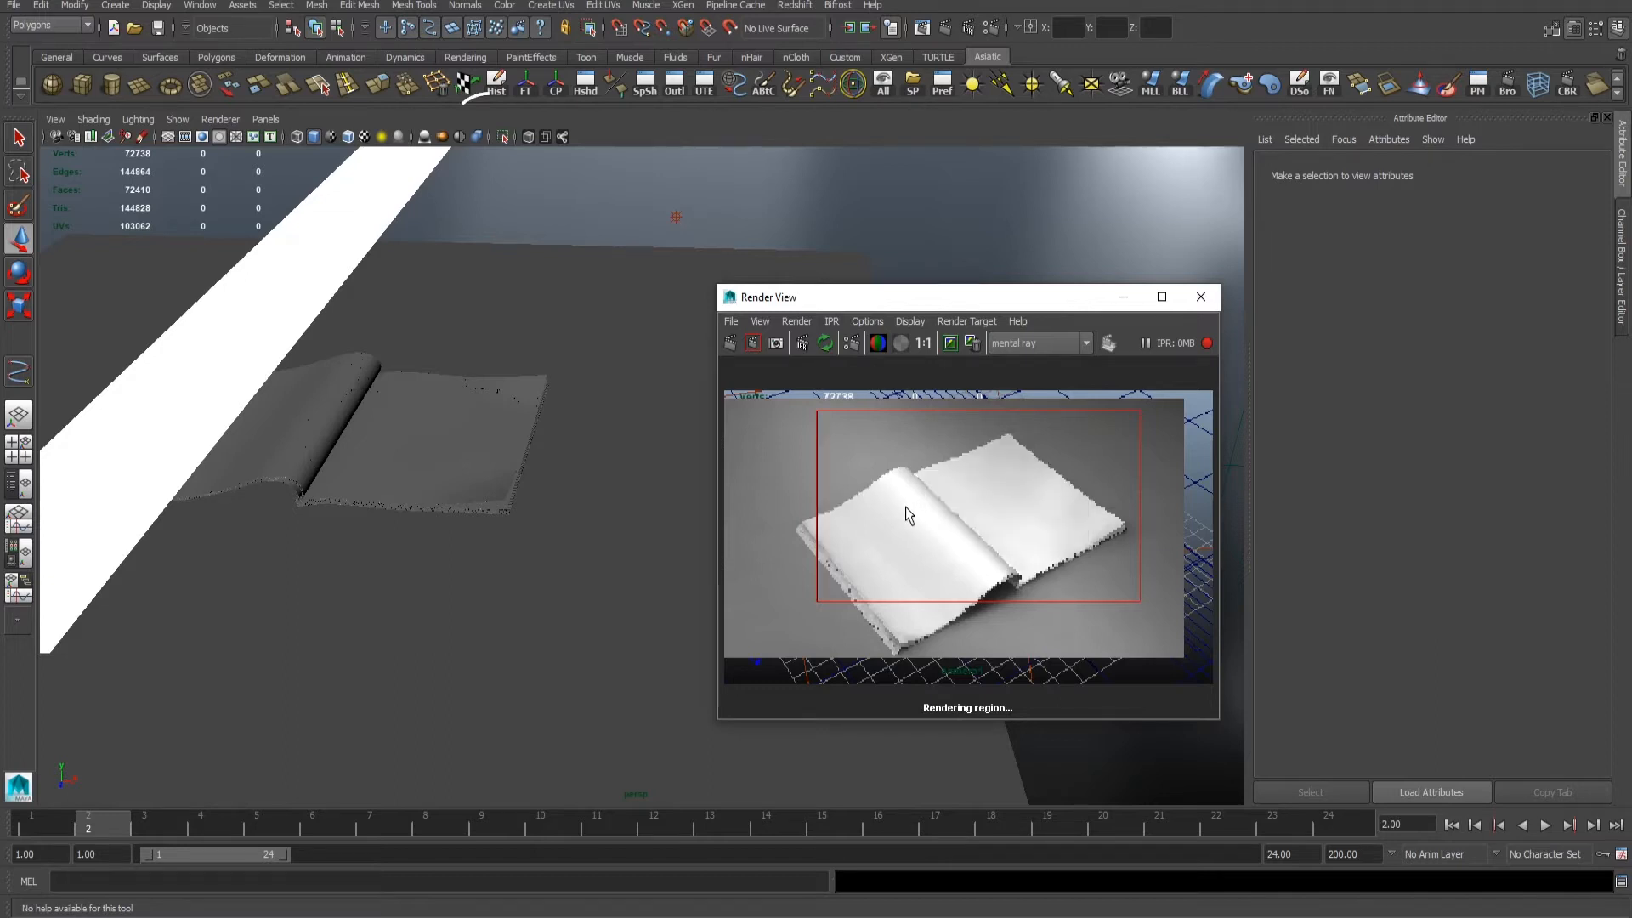
- Reselect the second point light and set its intensity to 0.25
{"action": "left_click_drag", "start_coordinate": [496, 506], "coordinate": [649, 368], "text": "alt"}
{"action": "left_click", "coordinate": [627, 363]}
{"action": "left_click_drag", "start_coordinate": [510, 375], "coordinate": [508, 342], "text": "alt"}
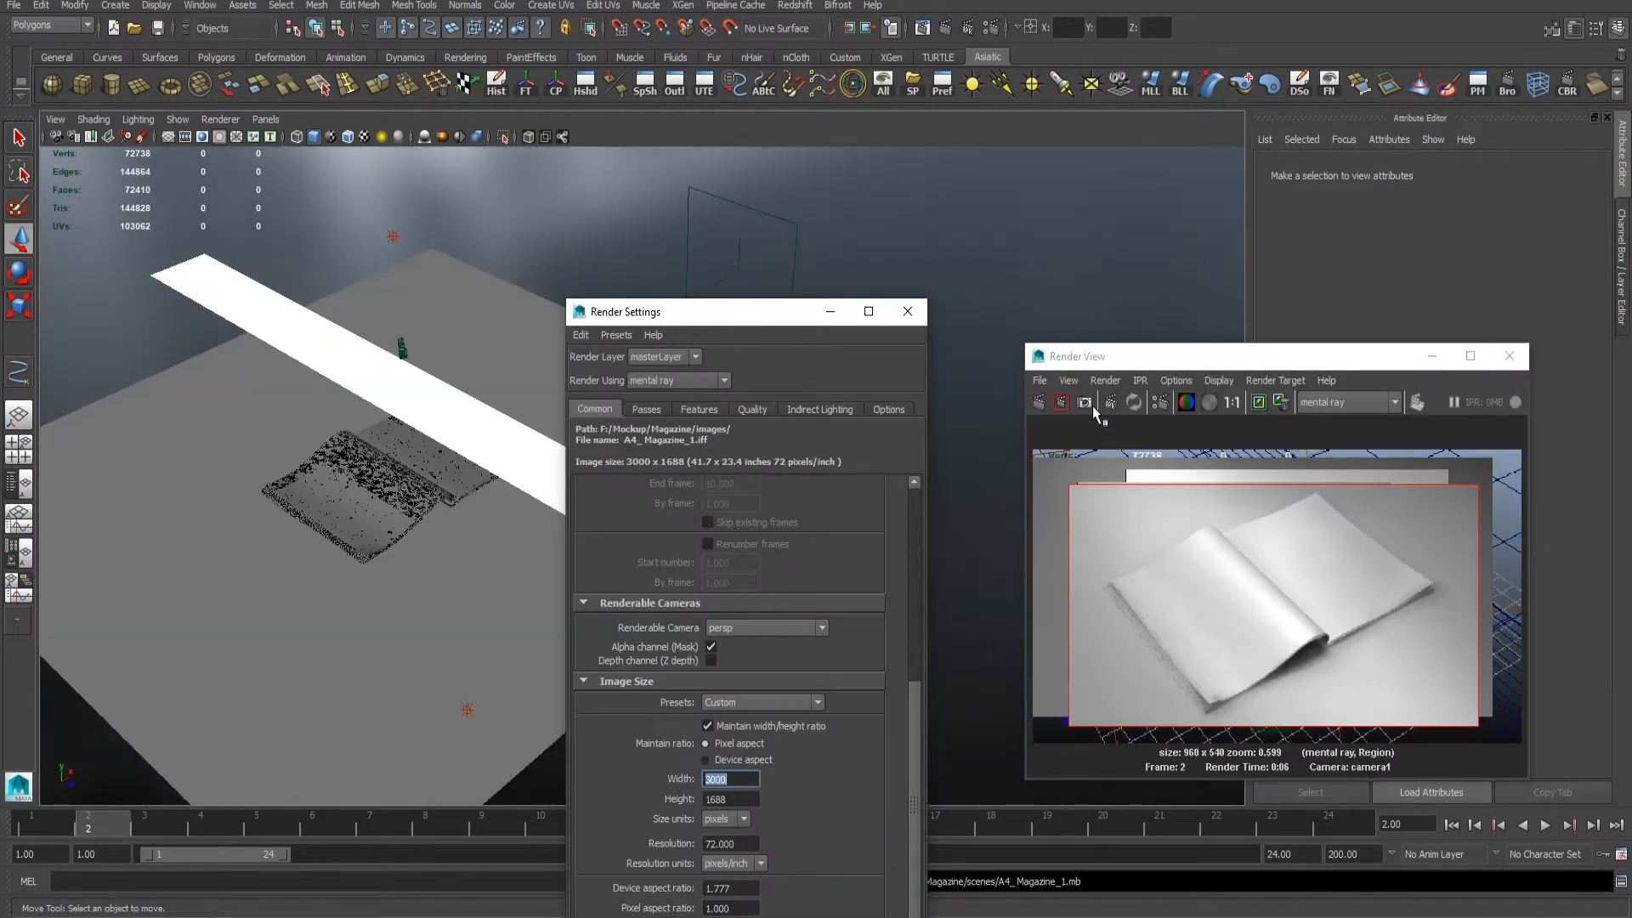
{"action": "left_click", "coordinate": [1085, 402]}
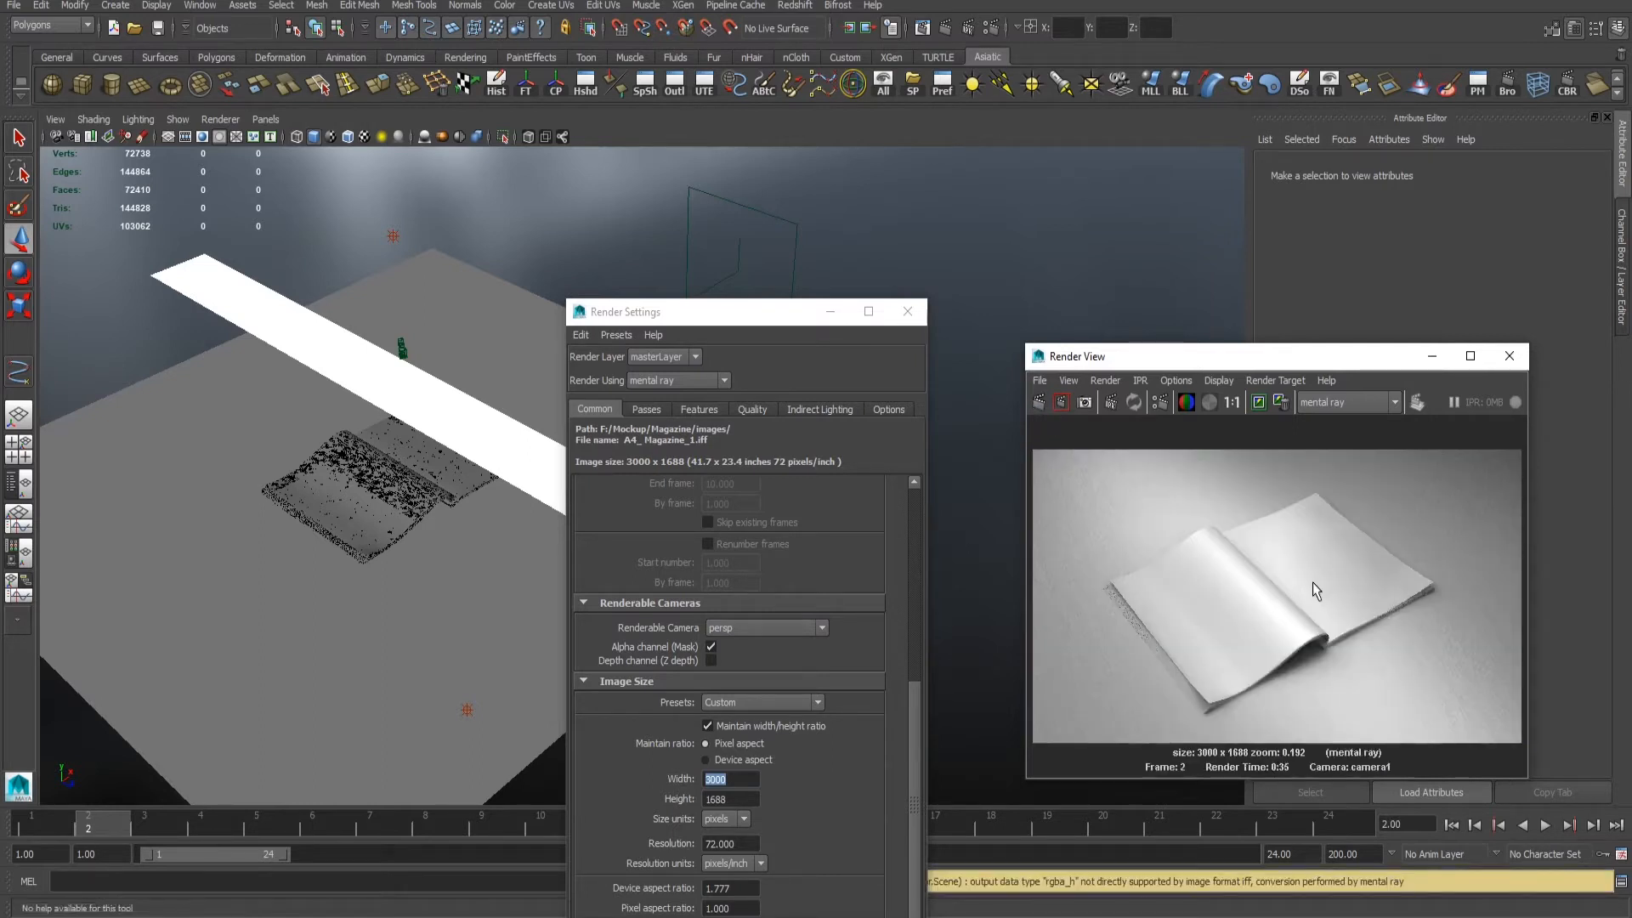
- Inspect the 3000 x 1688 render up close, examining the page edges, the curled page's highlight and the shadow beneath it
{"action": "scroll", "coordinate": [1220, 549], "scroll_direction": "up", "scroll_amount": 6}
{"action": "middle_click_drag", "start_coordinate": [1250, 586], "coordinate": [1045, 623], "text": "alt"}
{"action": "middle_click_drag", "start_coordinate": [1344, 569], "coordinate": [1207, 590], "text": "alt"}
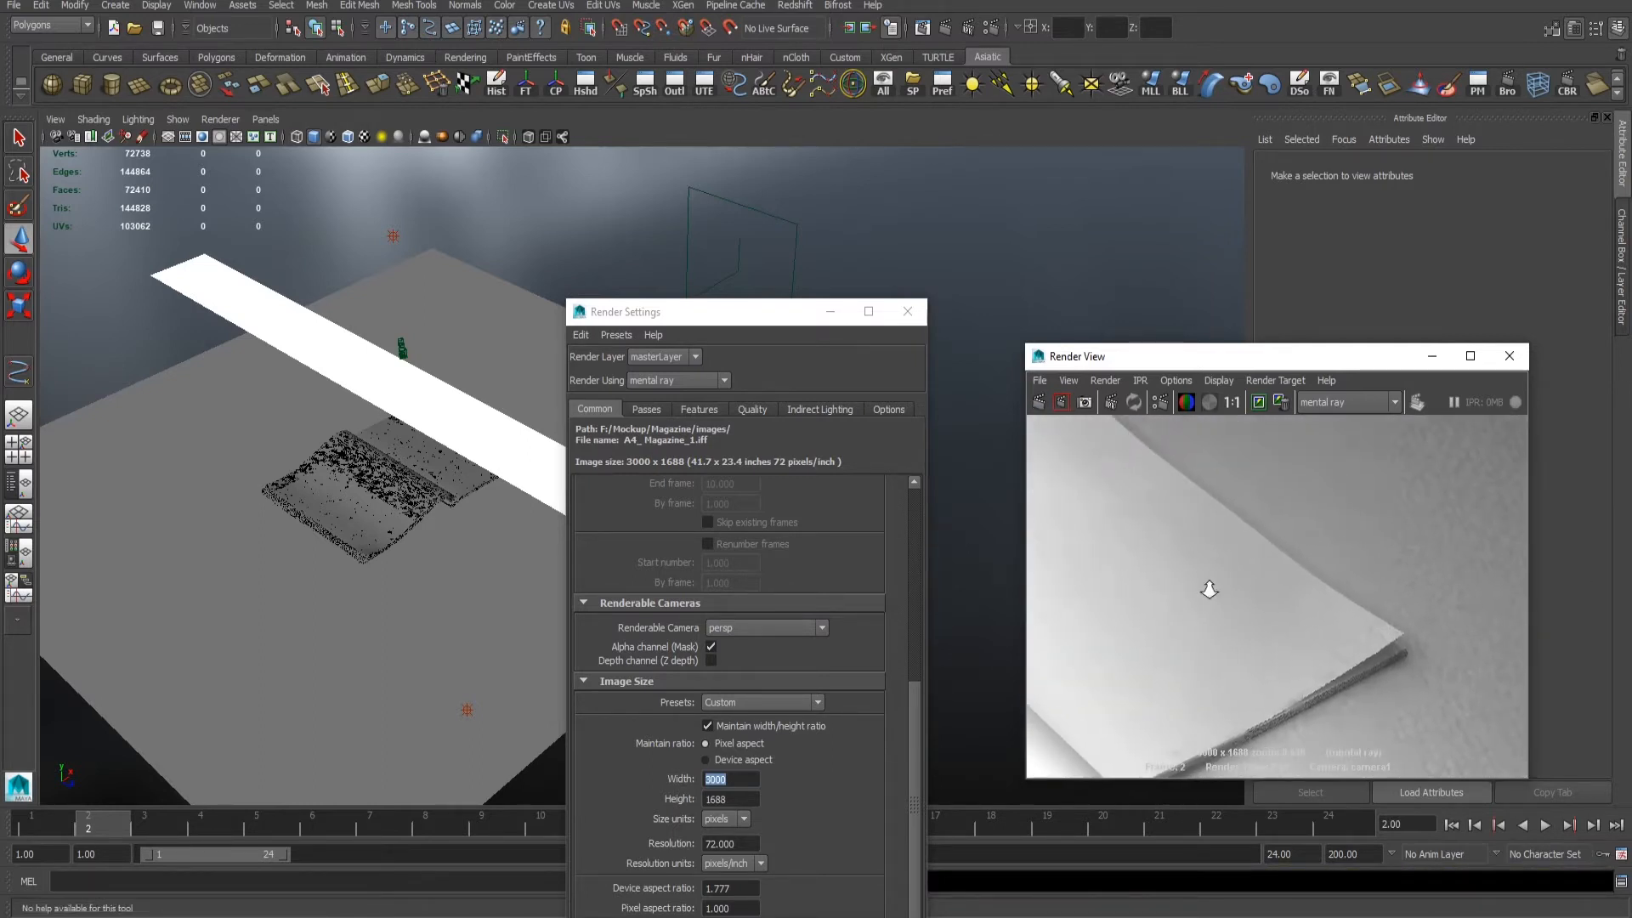
{"action": "scroll", "coordinate": [1212, 588], "scroll_direction": "down", "scroll_amount": 2}
{"action": "right_click_drag", "start_coordinate": [1212, 588], "coordinate": [1114, 592], "text": "alt"}
{"action": "middle_click_drag", "start_coordinate": [1406, 576], "coordinate": [1239, 601], "text": "alt"}
{"action": "right_click_drag", "start_coordinate": [1239, 601], "coordinate": [1283, 615], "text": "alt"}
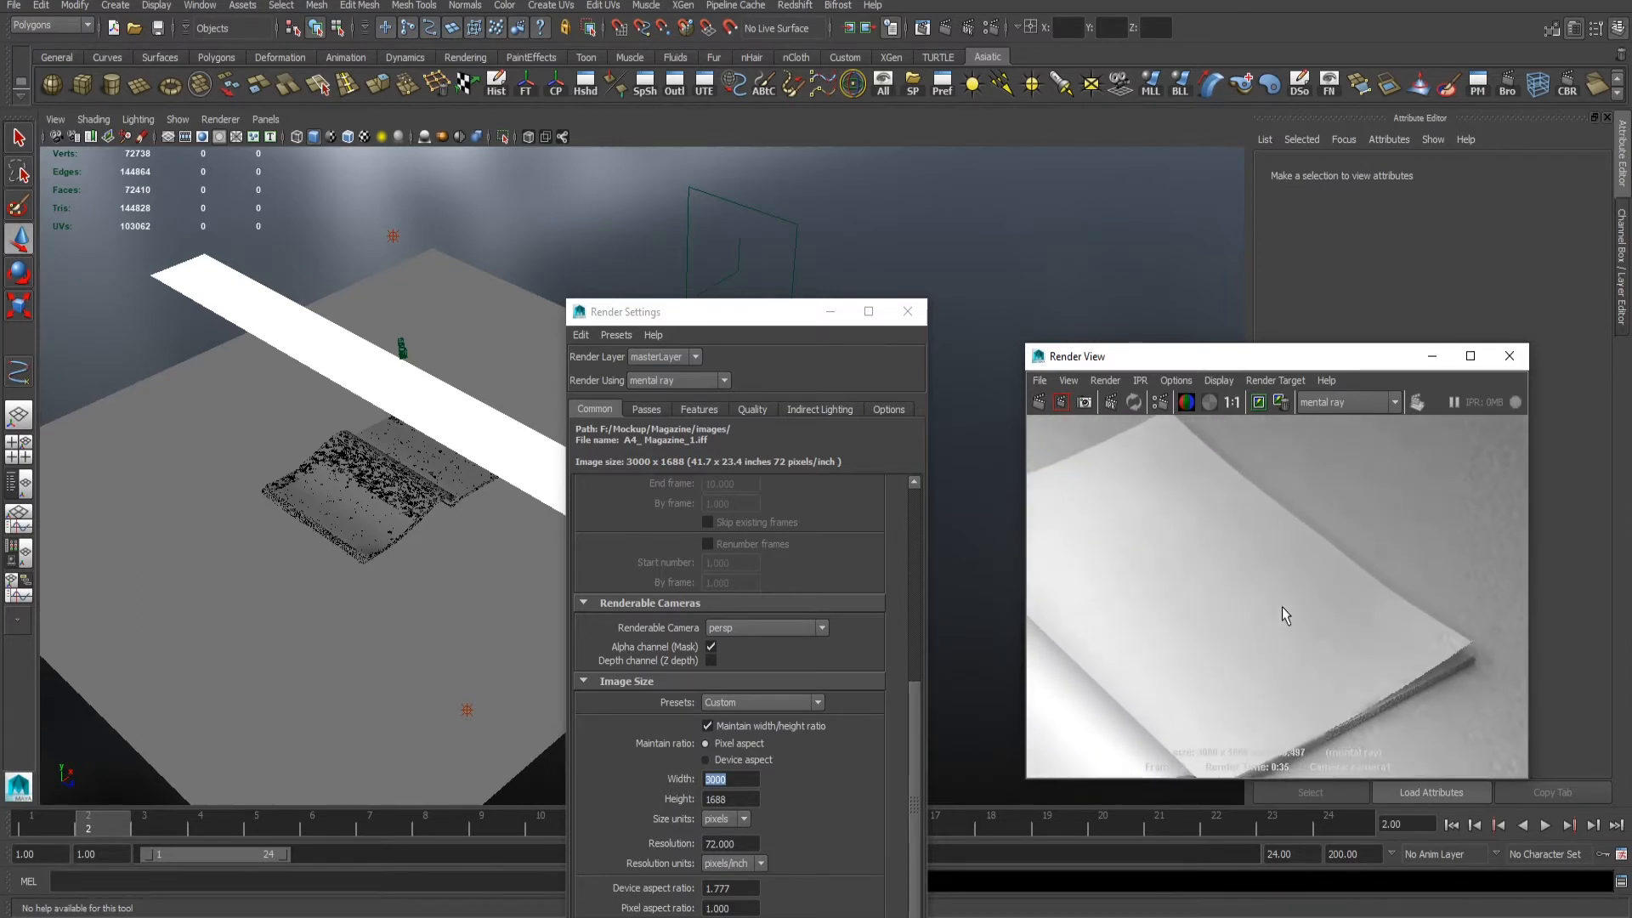
{"action": "middle_click_drag", "start_coordinate": [1292, 616], "coordinate": [1408, 510], "text": "alt"}
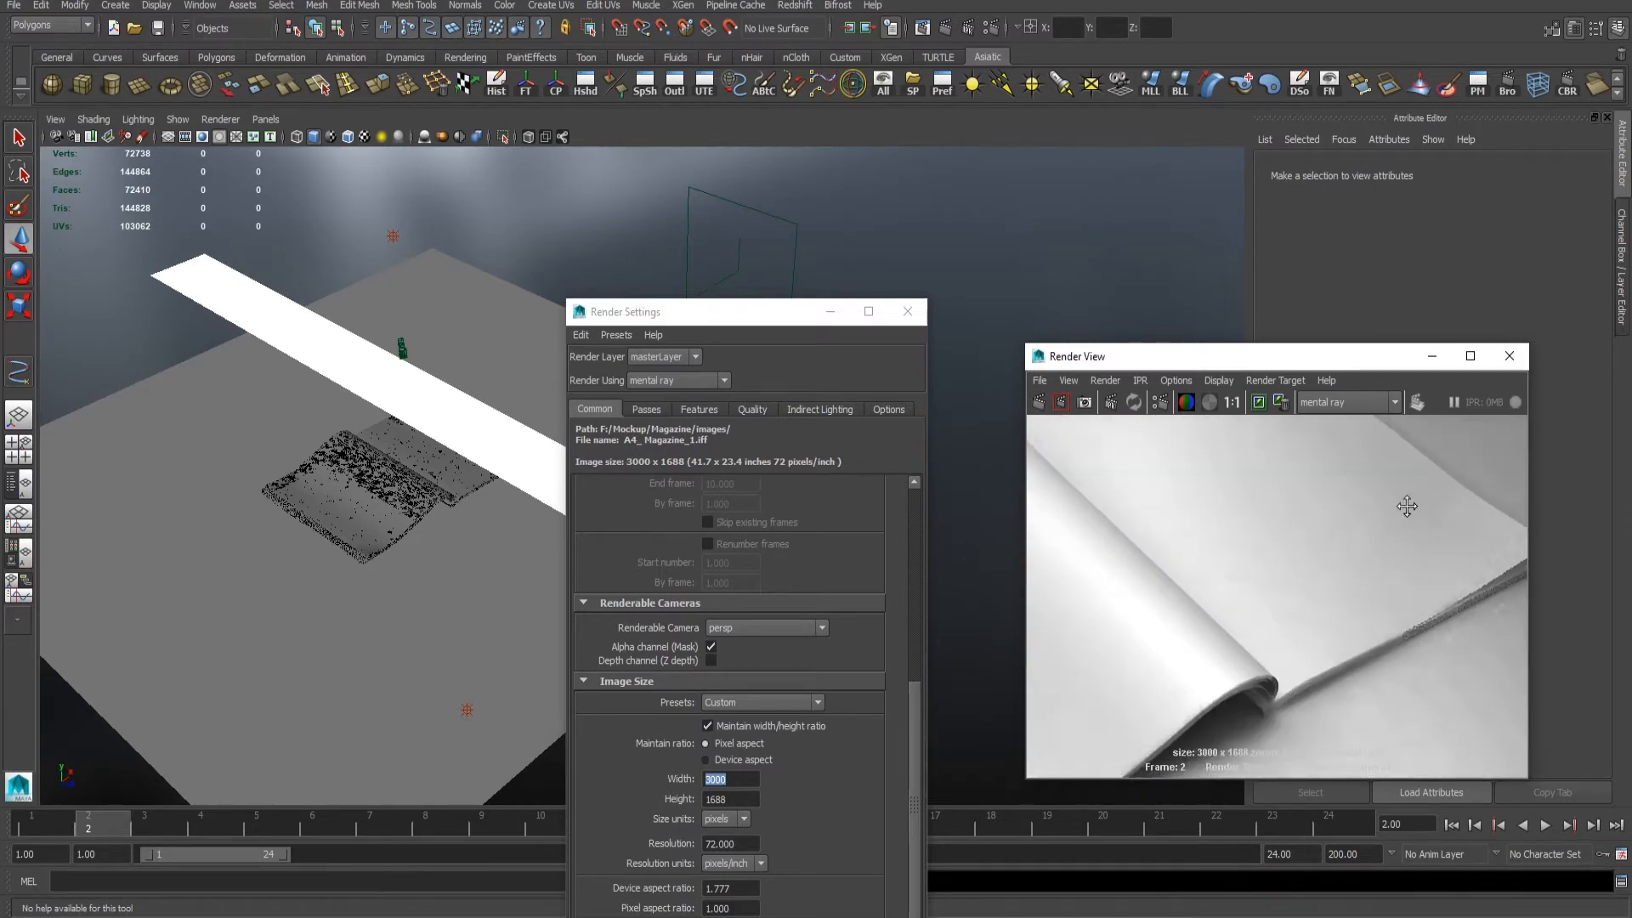
{"action": "middle_click_drag", "start_coordinate": [1309, 630], "coordinate": [1514, 569], "text": "alt"}
{"action": "right_click_drag", "start_coordinate": [1323, 612], "coordinate": [1299, 567], "text": "alt"}
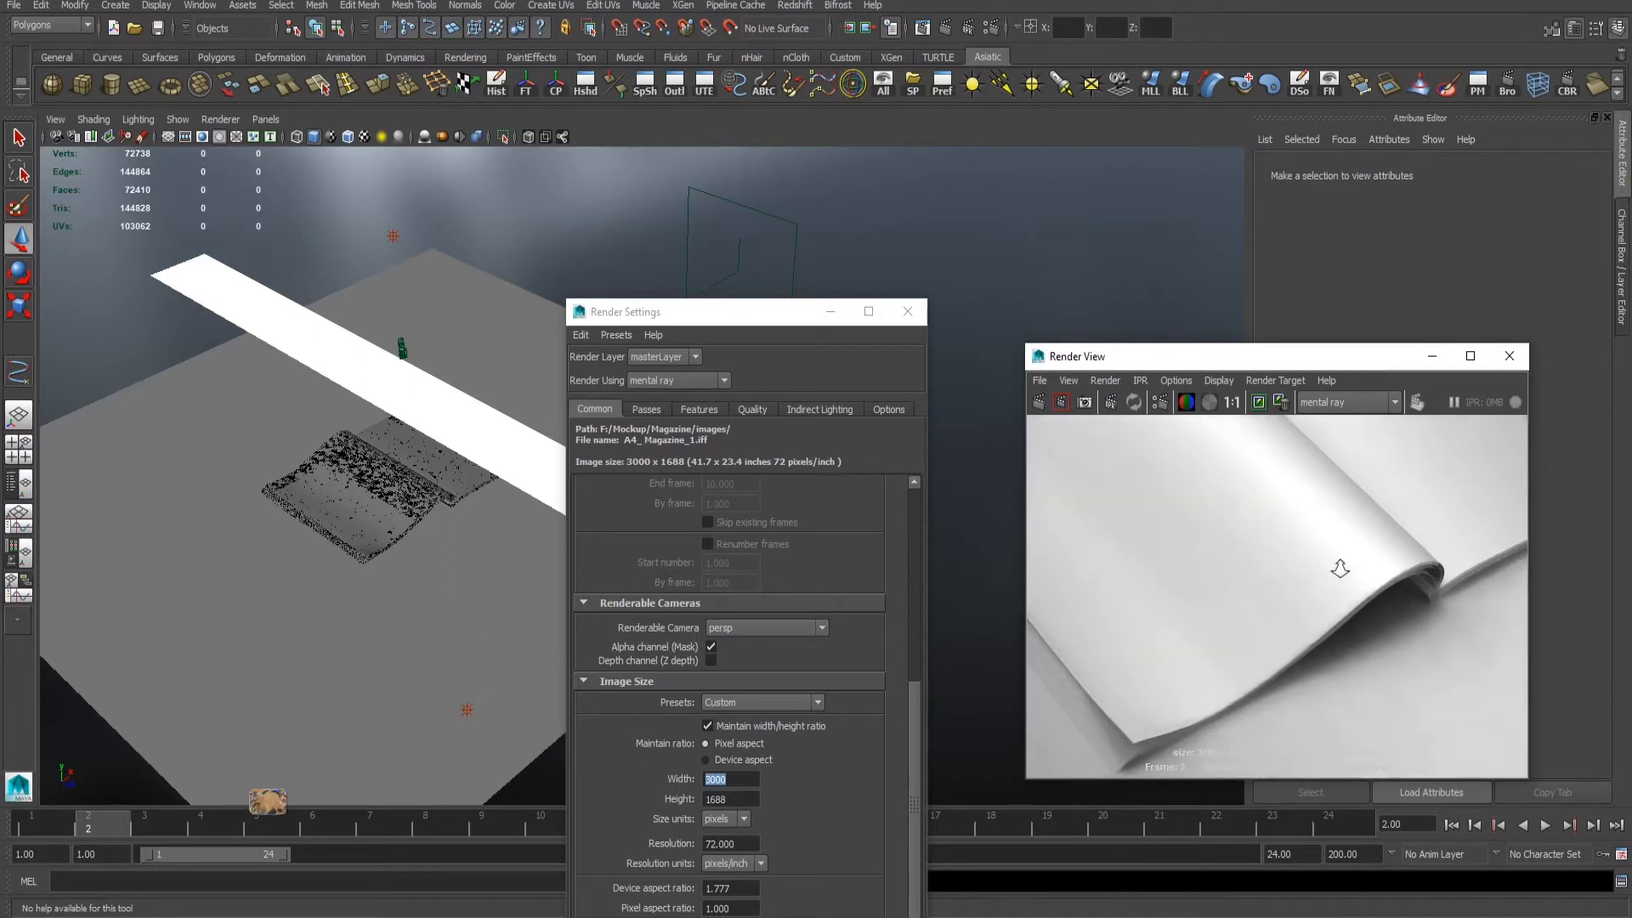
{"action": "middle_click_drag", "start_coordinate": [1246, 626], "coordinate": [1392, 634], "text": "alt"}
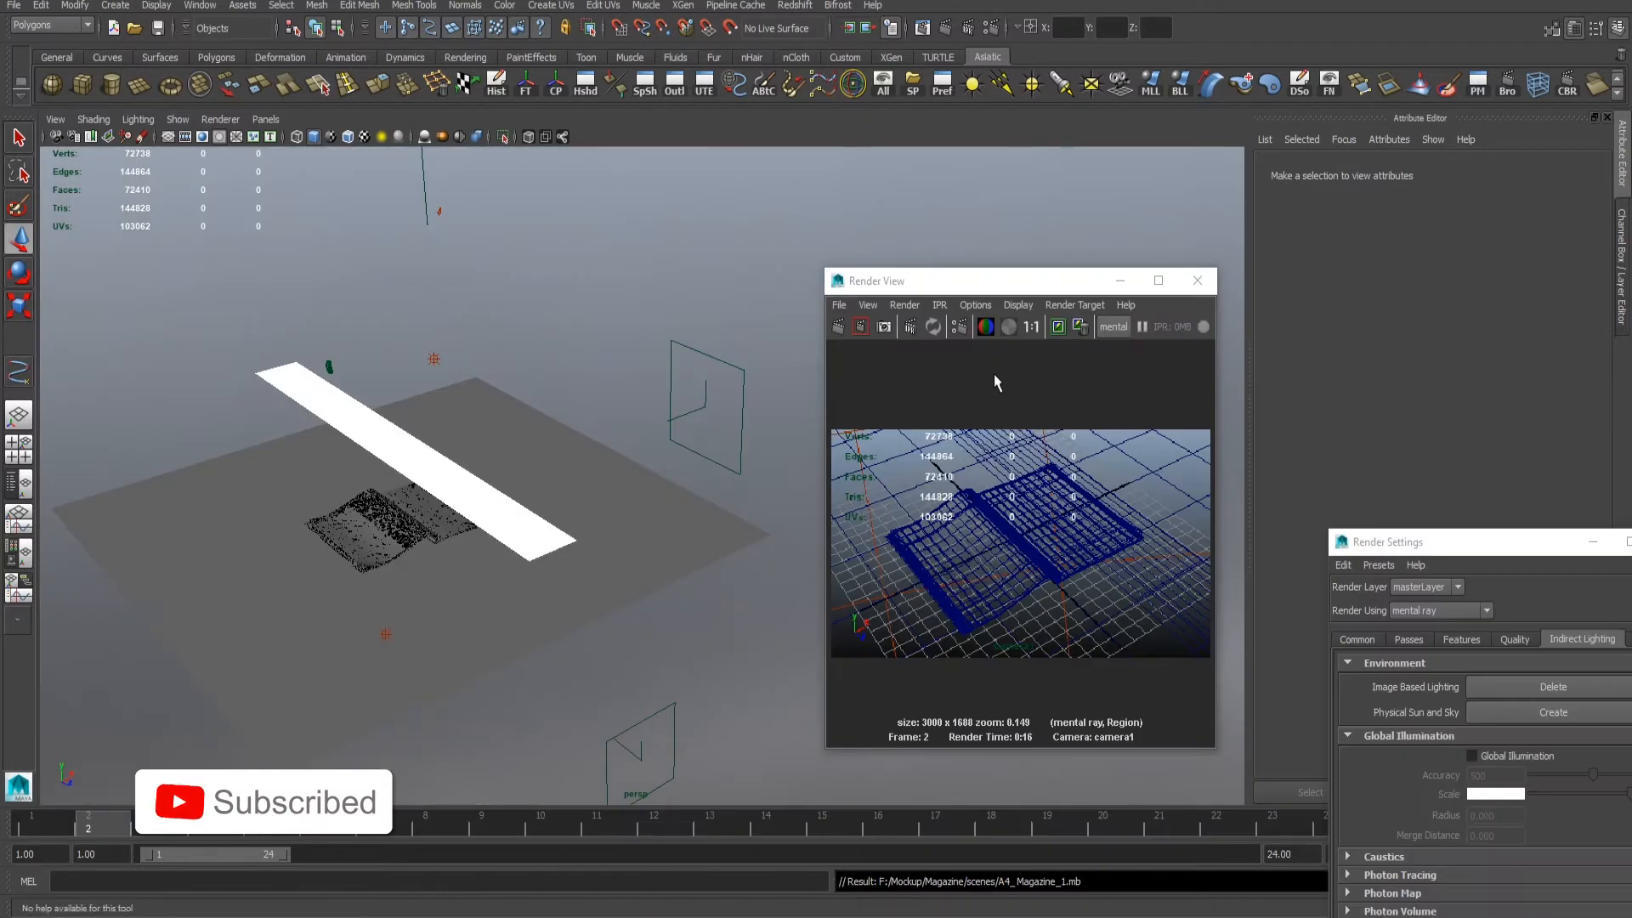
{"action": "right_click_drag", "start_coordinate": [452, 366], "coordinate": [510, 476], "text": "alt"}
{"action": "middle_click_drag", "start_coordinate": [510, 476], "coordinate": [783, 383], "text": "alt"}
{"action": "left_click_drag", "start_coordinate": [783, 382], "coordinate": [659, 346], "text": "alt"}
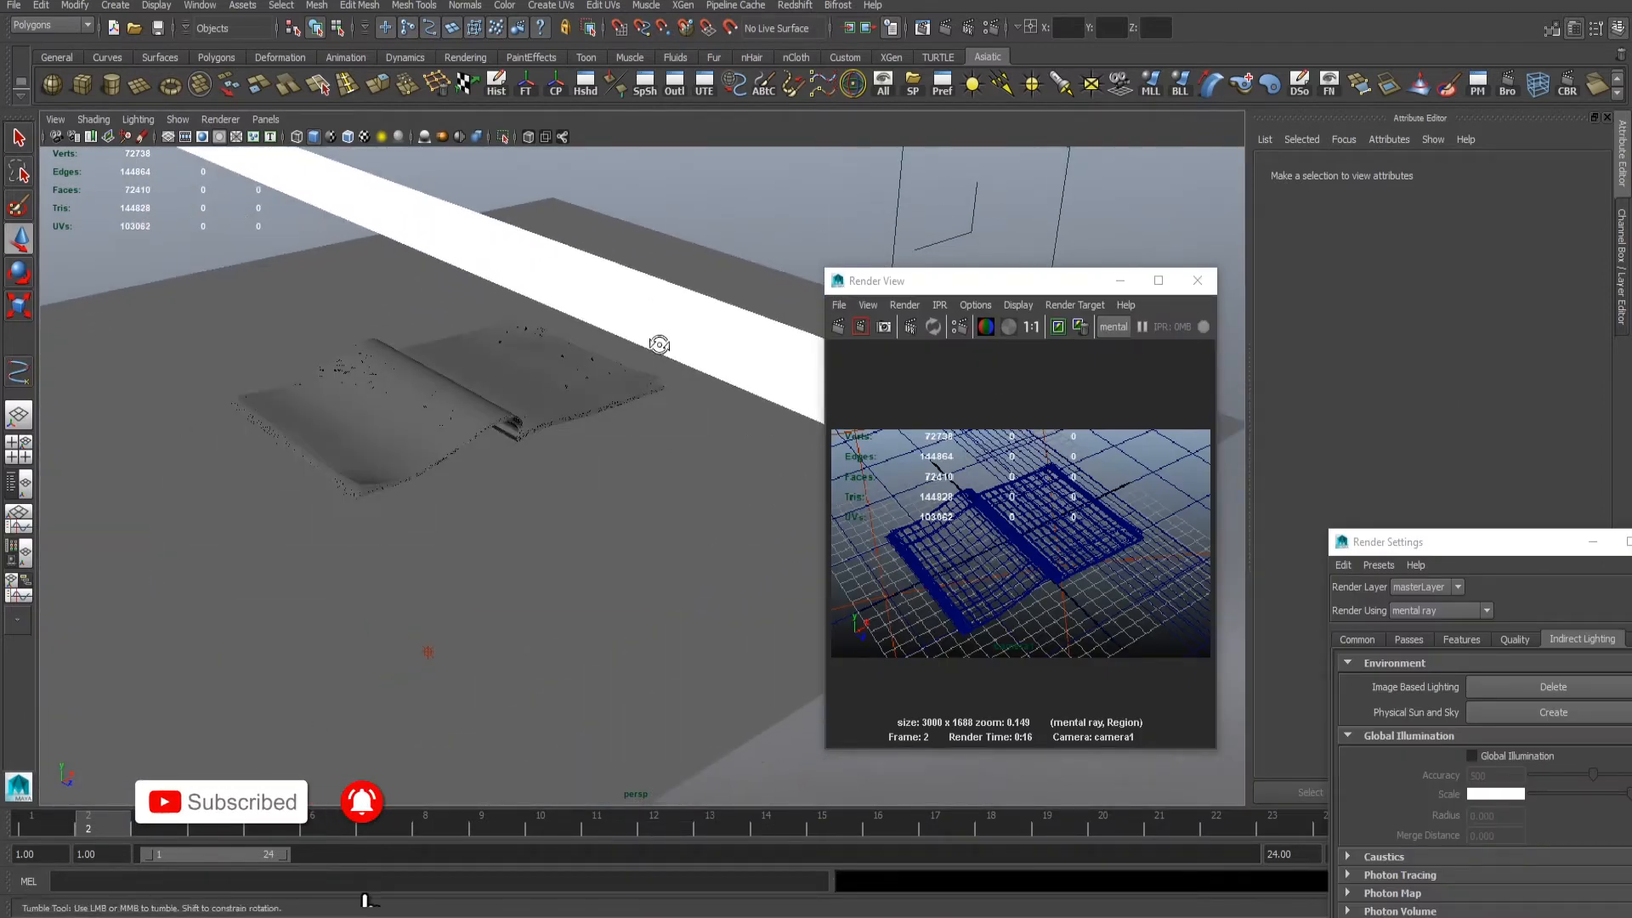
- Re-render the full 3000 x 1688 frame from camera1 and examine the pages and the curled fold up close
{"action": "left_click", "coordinate": [858, 330]}
{"action": "left_click", "coordinate": [860, 325]}
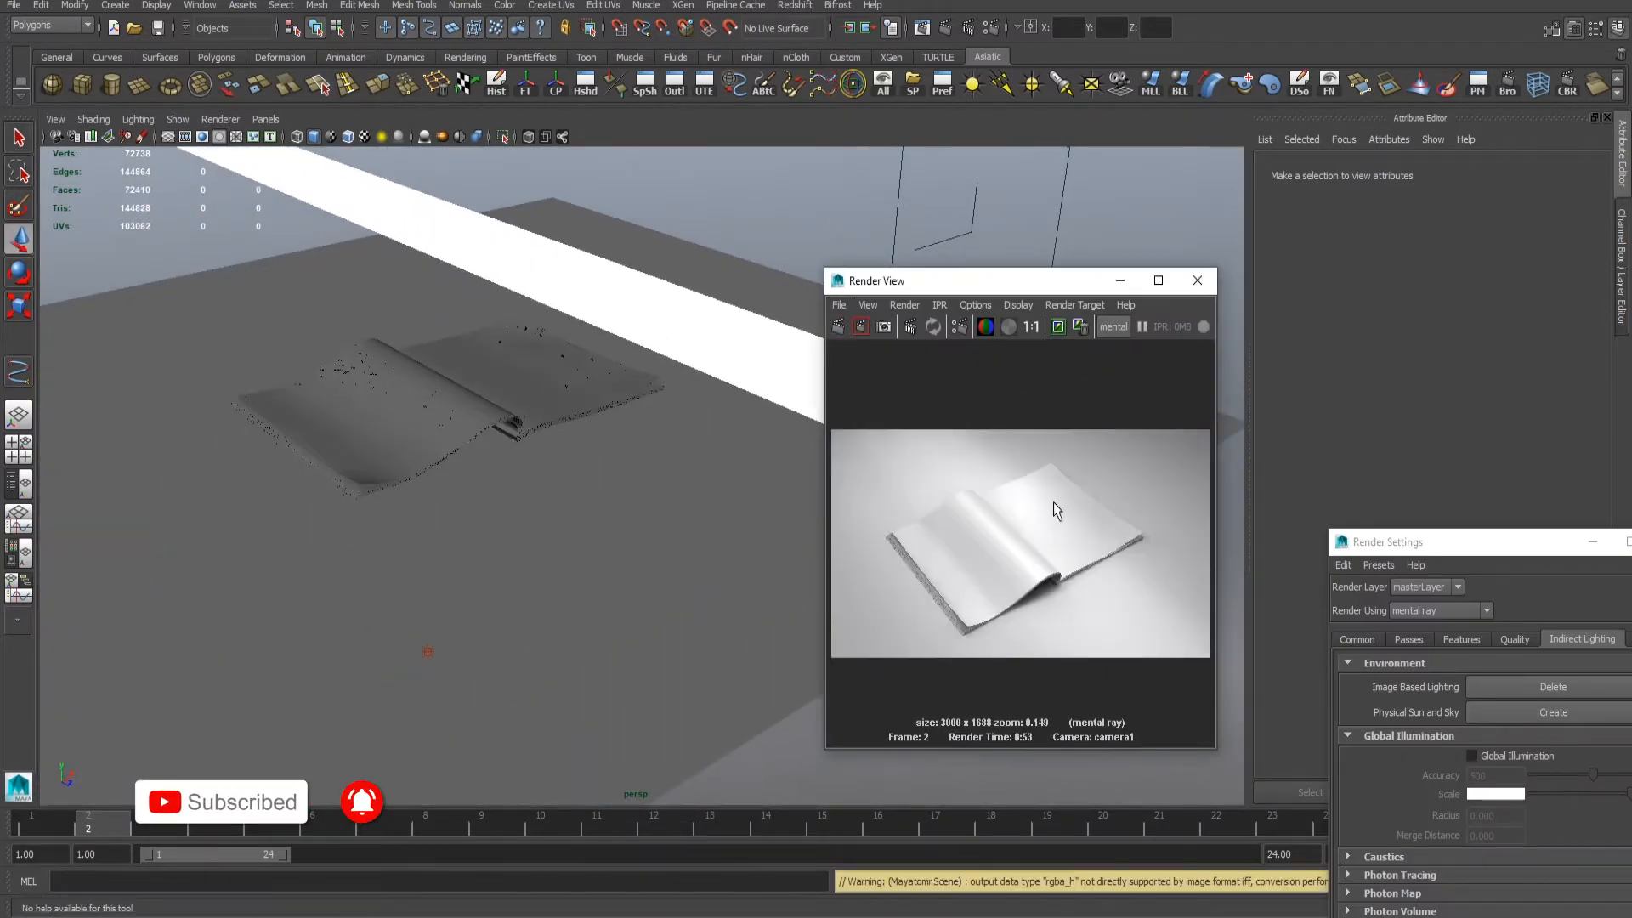
{"action": "right_click_drag", "start_coordinate": [1057, 510], "coordinate": [1098, 629], "text": "alt"}
{"action": "mouse_move", "coordinate": [1098, 629]}
{"action": "middle_mouse_down", "text": "alt"}
{"action": "mouse_move", "coordinate": [923, 348]}
{"action": "mouse_move", "coordinate": [1217, 589]}
{"action": "mouse_move", "coordinate": [1123, 549]}
{"action": "mouse_move", "coordinate": [978, 584]}
{"action": "mouse_move", "coordinate": [991, 589]}
{"action": "middle_mouse_up", "text": "alt"}
{"action": "left_click_drag", "start_coordinate": [914, 489], "coordinate": [1113, 681]}
{"action": "right_click_drag", "start_coordinate": [1105, 630], "coordinate": [982, 551], "text": "alt"}
{"action": "middle_click_drag", "start_coordinate": [982, 551], "coordinate": [1074, 538], "text": "alt"}
- Test-render a small region at the base of the curled page and examine the surrounding page edges
{"action": "left_click", "coordinate": [861, 326]}
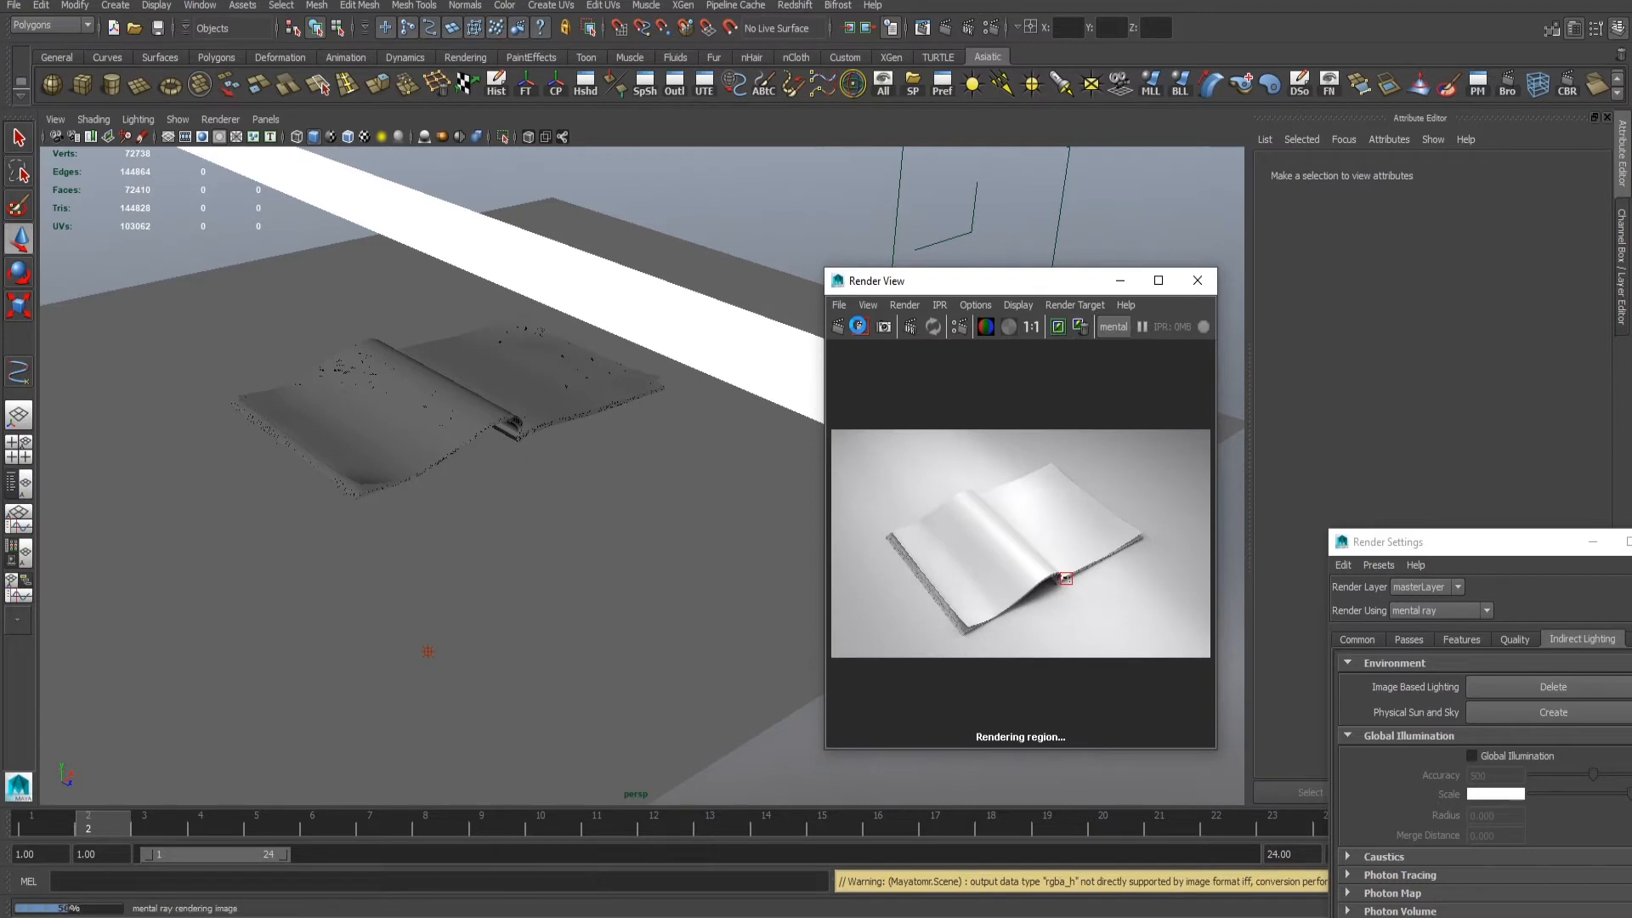
{"action": "right_click_drag", "start_coordinate": [1018, 389], "coordinate": [1159, 545], "text": "alt"}
{"action": "middle_click_drag", "start_coordinate": [1158, 544], "coordinate": [1009, 481], "text": "alt"}
{"action": "right_click_drag", "start_coordinate": [1009, 481], "coordinate": [1350, 590], "text": "alt"}
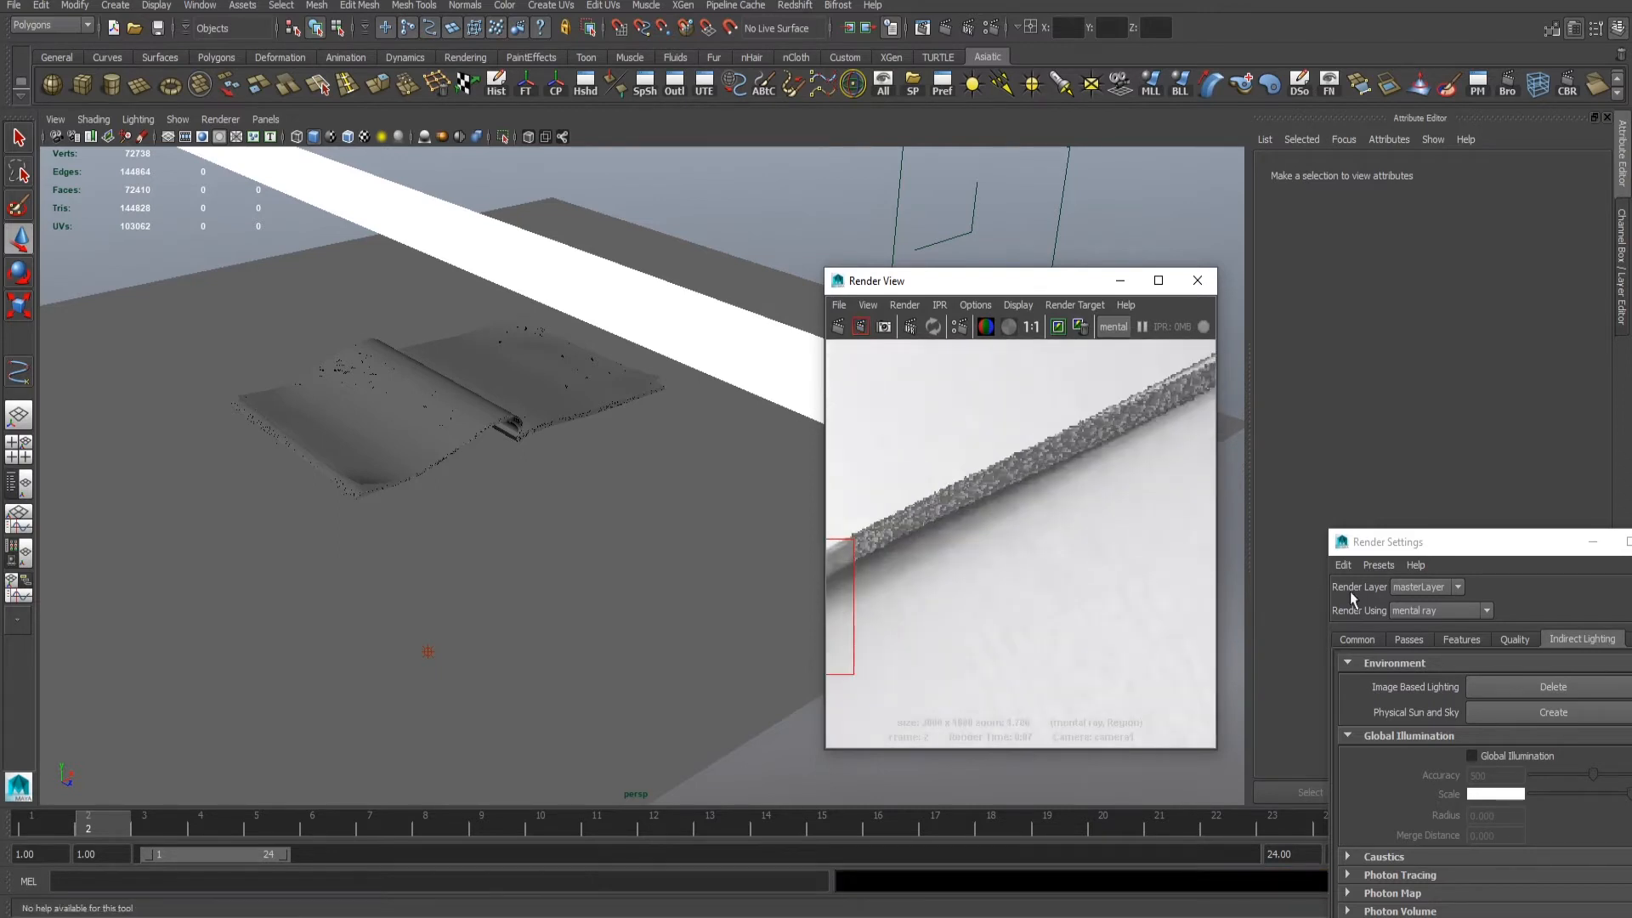
{"action": "middle_click_drag", "start_coordinate": [951, 512], "coordinate": [1029, 459], "text": "alt"}
{"action": "right_click_drag", "start_coordinate": [1028, 457], "coordinate": [1216, 516], "text": "alt"}
{"action": "middle_click_drag", "start_coordinate": [1102, 527], "coordinate": [1085, 522], "text": "alt"}
{"action": "right_click_drag", "start_coordinate": [1085, 522], "coordinate": [976, 467], "text": "alt"}
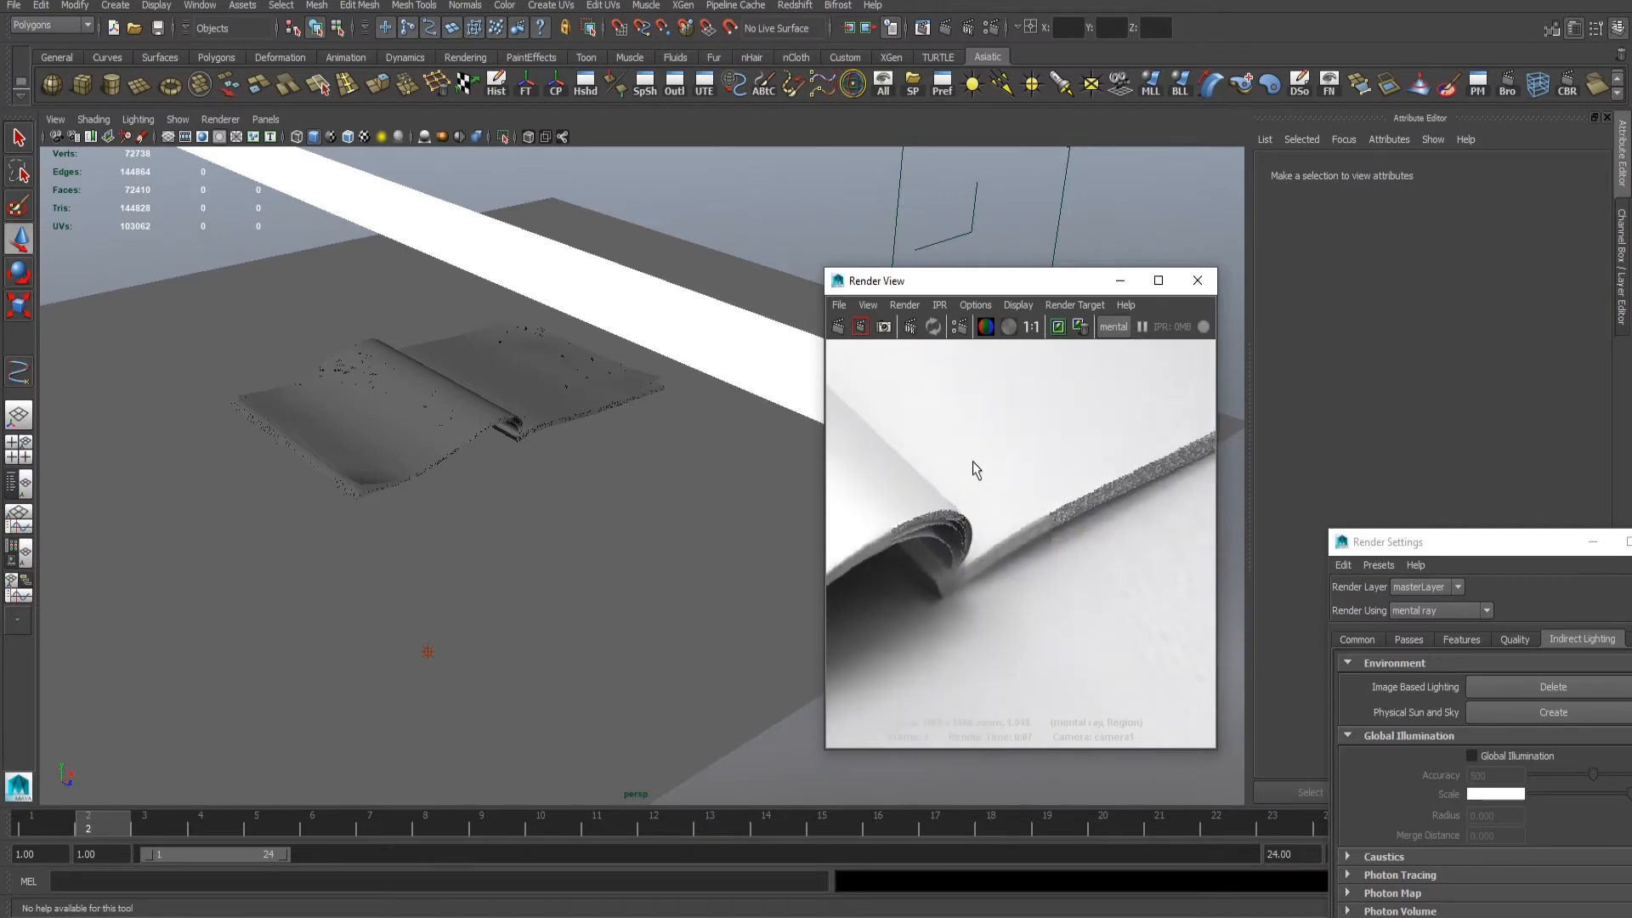
{"action": "middle_click_drag", "start_coordinate": [976, 466], "coordinate": [1080, 494], "text": "alt"}
- Try moving the second point light sideways, farther out from the right-hand page, test-rendering a region over that page
{"action": "left_click", "coordinate": [775, 223]}
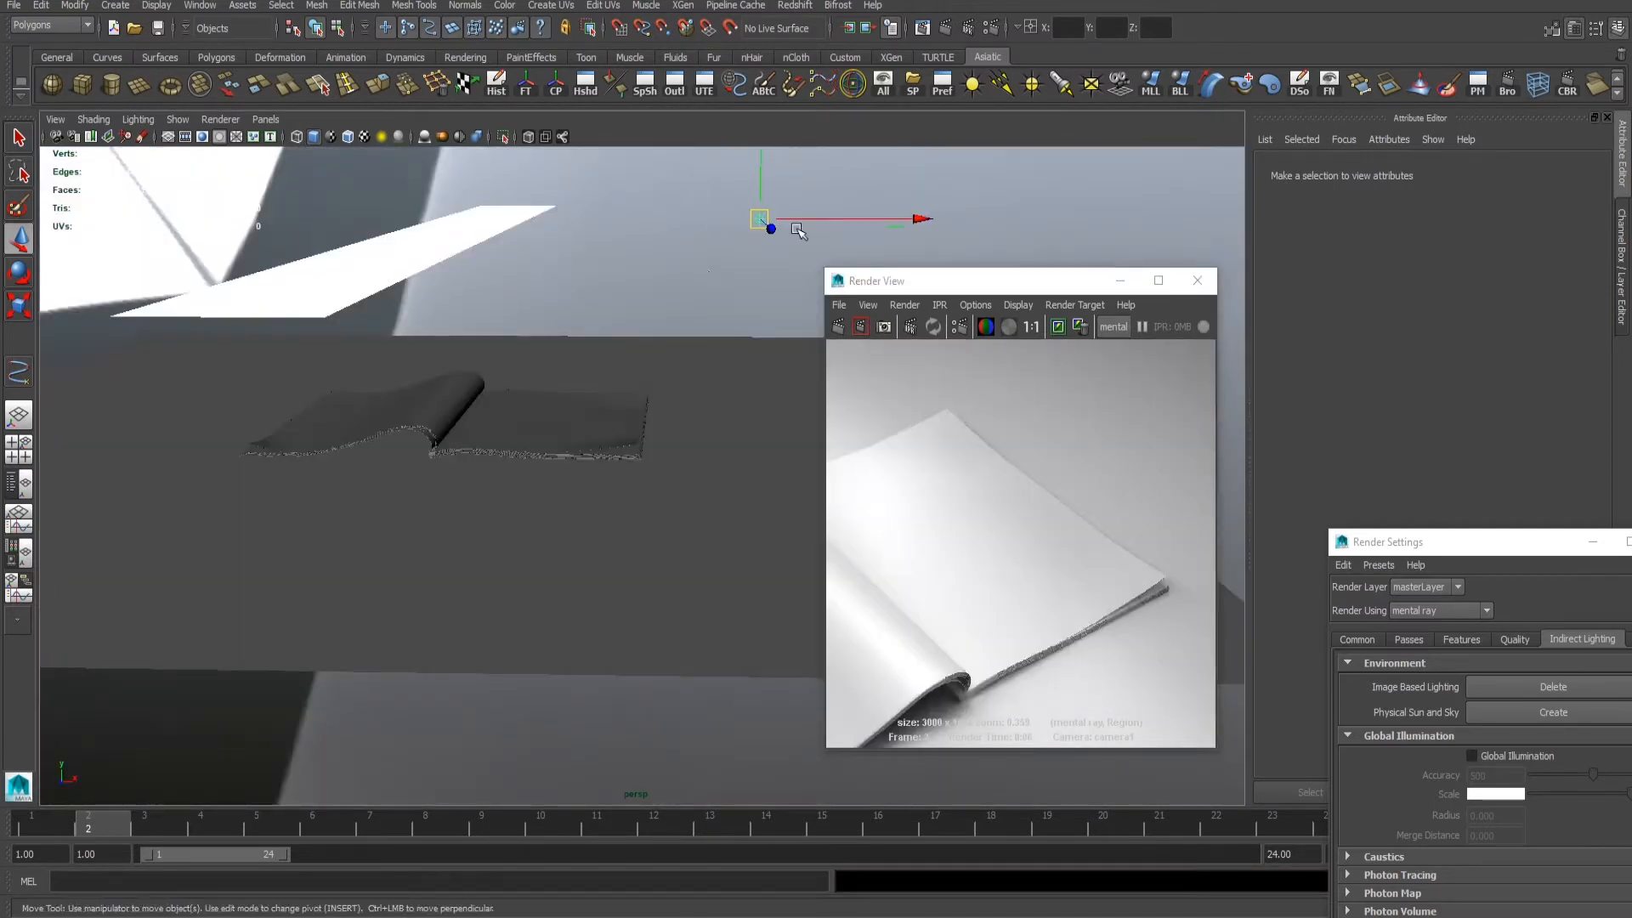
{"action": "left_click_drag", "start_coordinate": [476, 340], "coordinate": [442, 434], "text": "alt"}
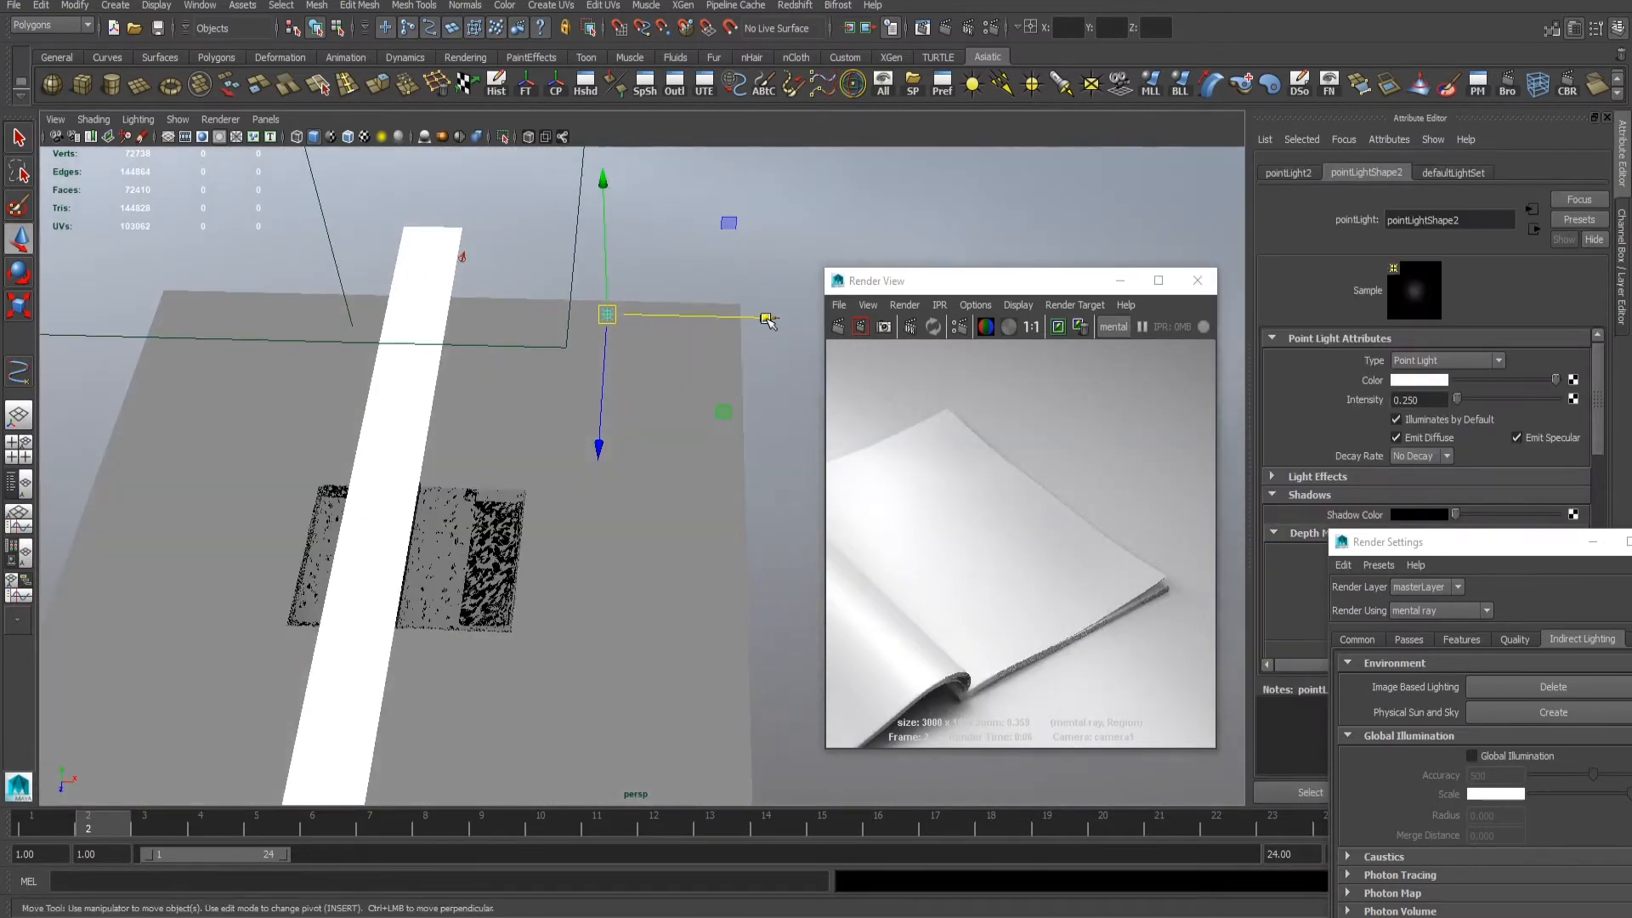
{"action": "left_click_drag", "start_coordinate": [768, 320], "coordinate": [881, 311]}
{"action": "left_click_drag", "start_coordinate": [849, 390], "coordinate": [1062, 536]}
{"action": "left_click", "coordinate": [861, 326]}
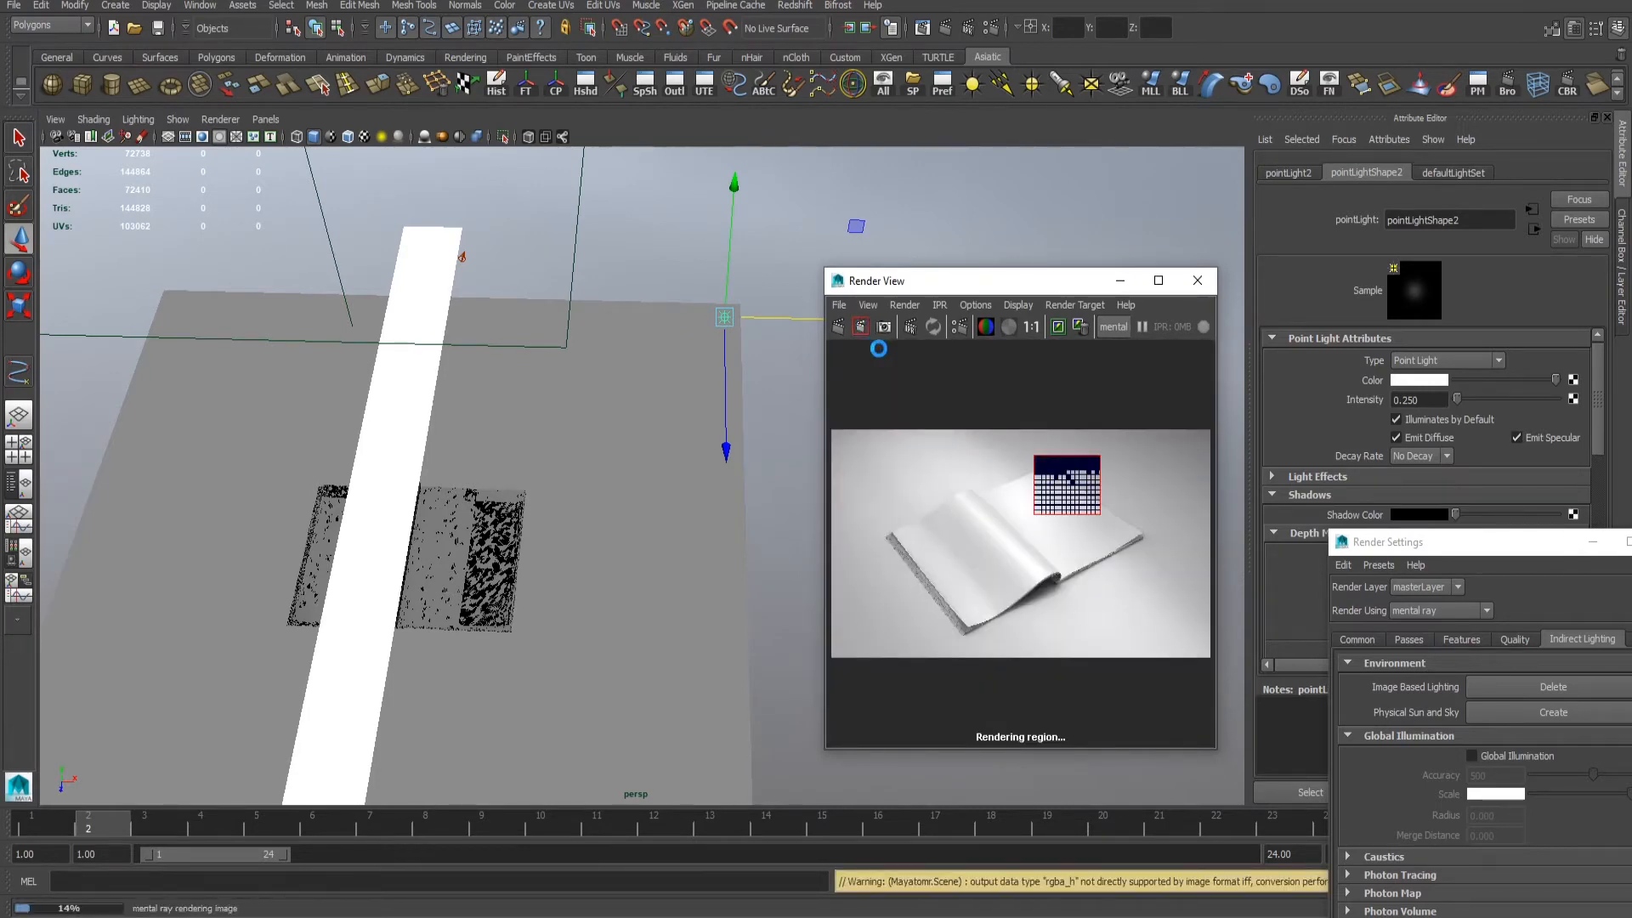
{"action": "scroll", "coordinate": [961, 492], "scroll_direction": "up", "scroll_amount": 5}
{"action": "middle_click_drag", "start_coordinate": [961, 492], "coordinate": [893, 528], "text": "alt"}
{"action": "middle_click_drag", "start_coordinate": [620, 285], "coordinate": [542, 315], "text": "alt"}
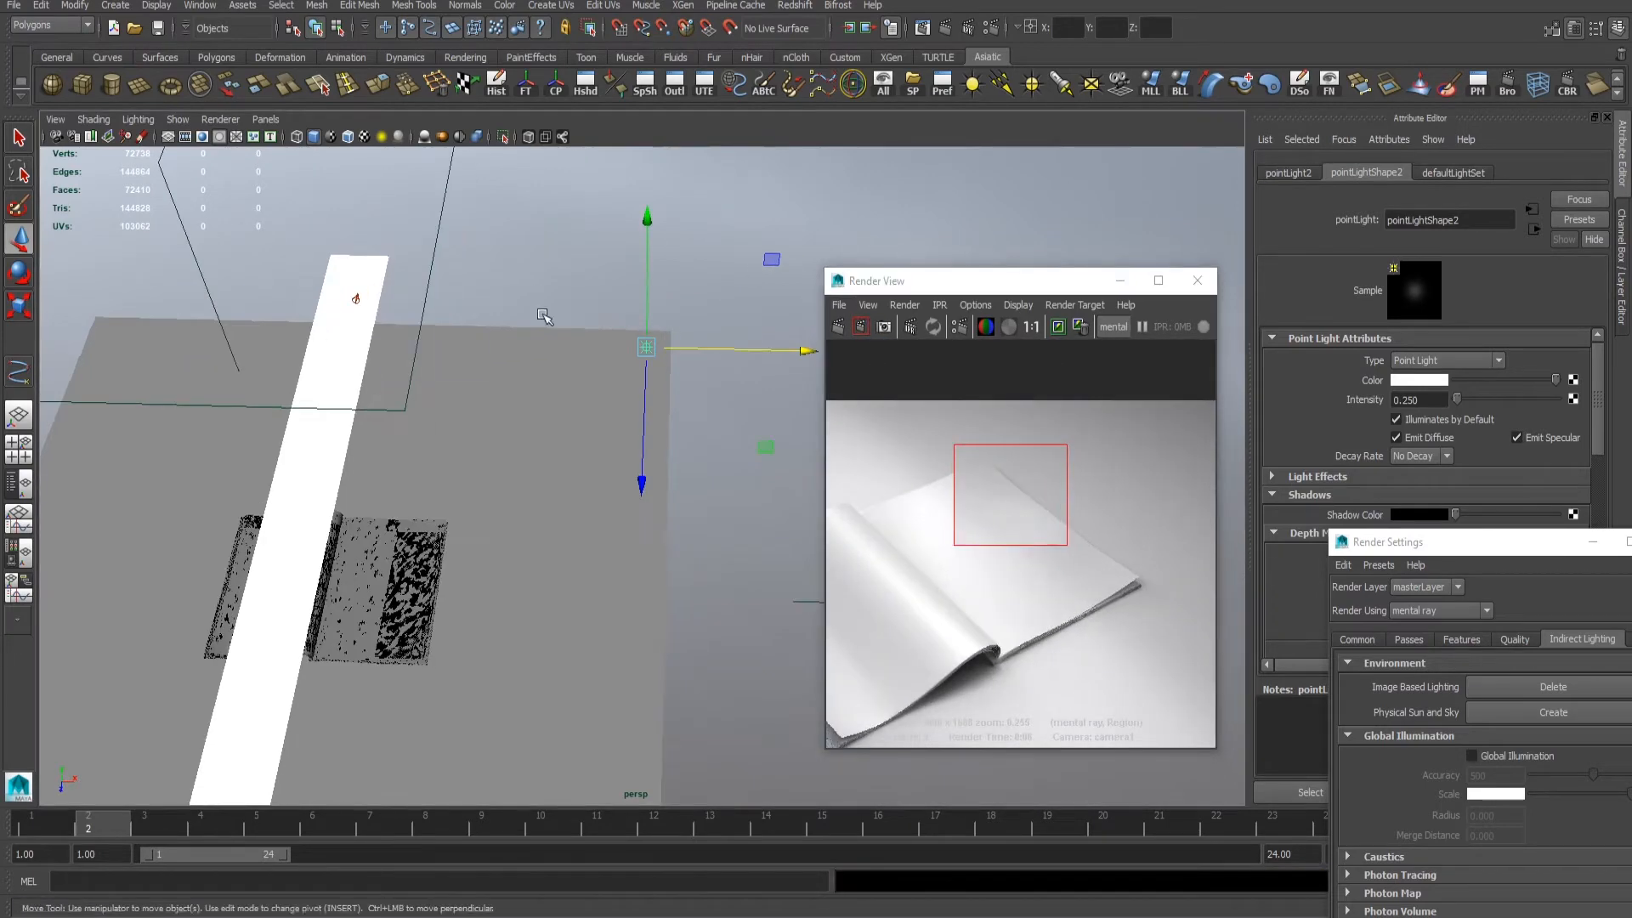
- Undo the last sideways move of the second point light
{"action": "key", "text": "ctrl+z"}
{"action": "key", "text": "ctrl+z"}
{"action": "scroll", "coordinate": [650, 331], "scroll_direction": "down", "scroll_amount": 2}
{"action": "key", "text": "ctrl+z"}
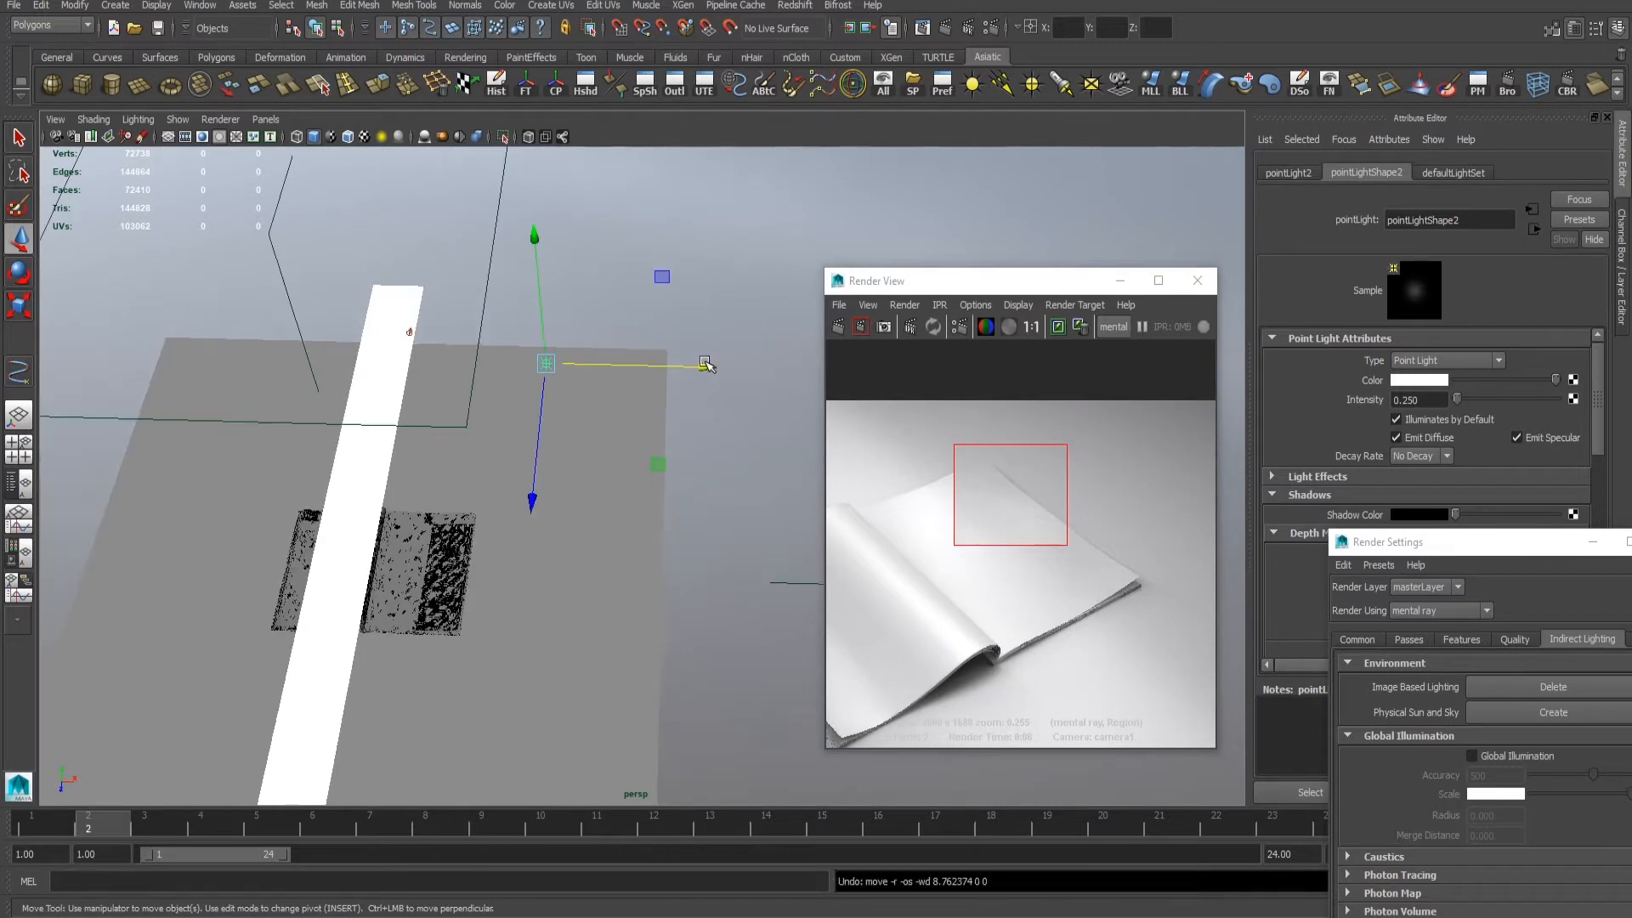
- Move the second point light slightly outward from the right-hand page and test-render regions over that page's edge and upper corner
{"action": "left_click_drag", "start_coordinate": [709, 372], "coordinate": [732, 376]}
{"action": "left_click", "coordinate": [862, 328]}
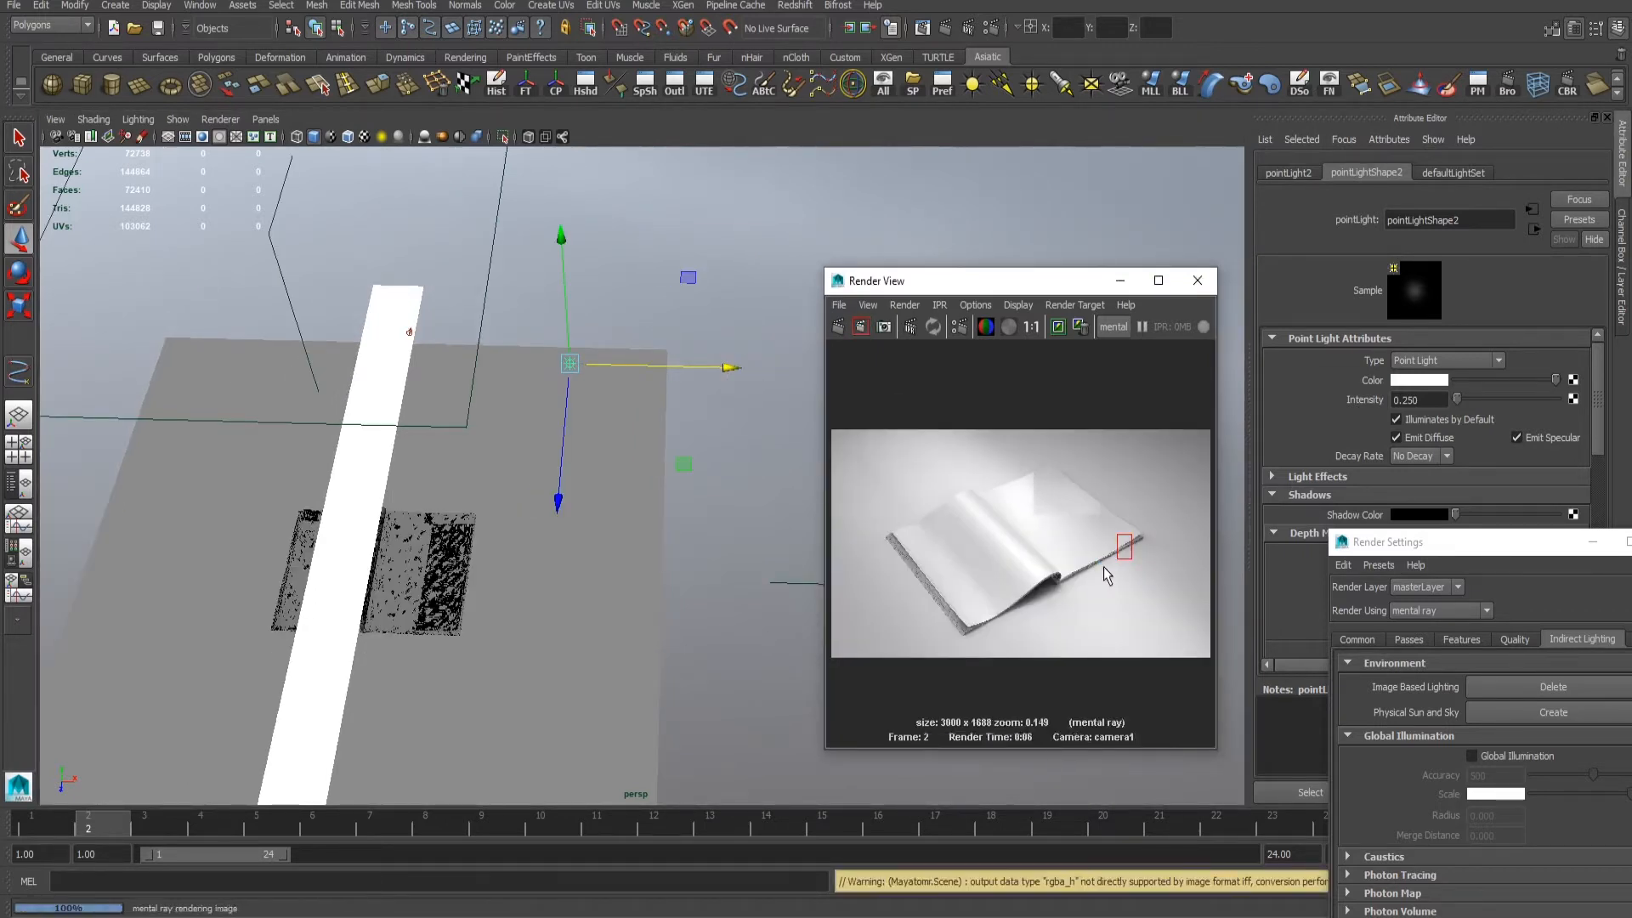
{"action": "left_click_drag", "start_coordinate": [981, 428], "coordinate": [1134, 525]}
{"action": "left_click_drag", "start_coordinate": [1017, 448], "coordinate": [1115, 515]}
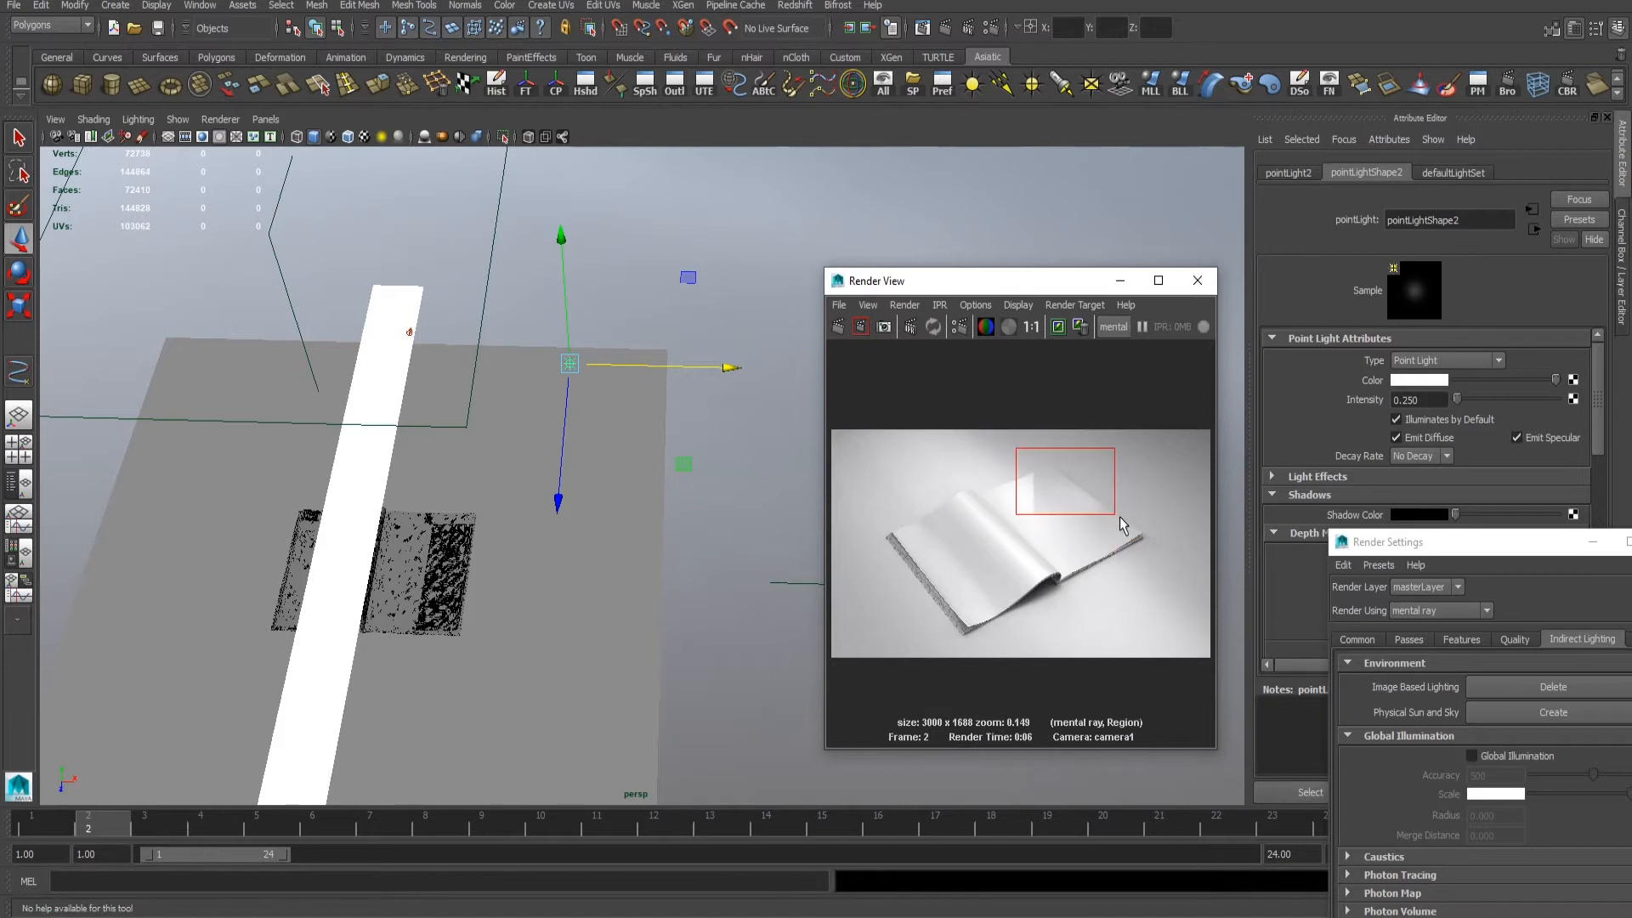
{"action": "left_click", "coordinate": [862, 327]}
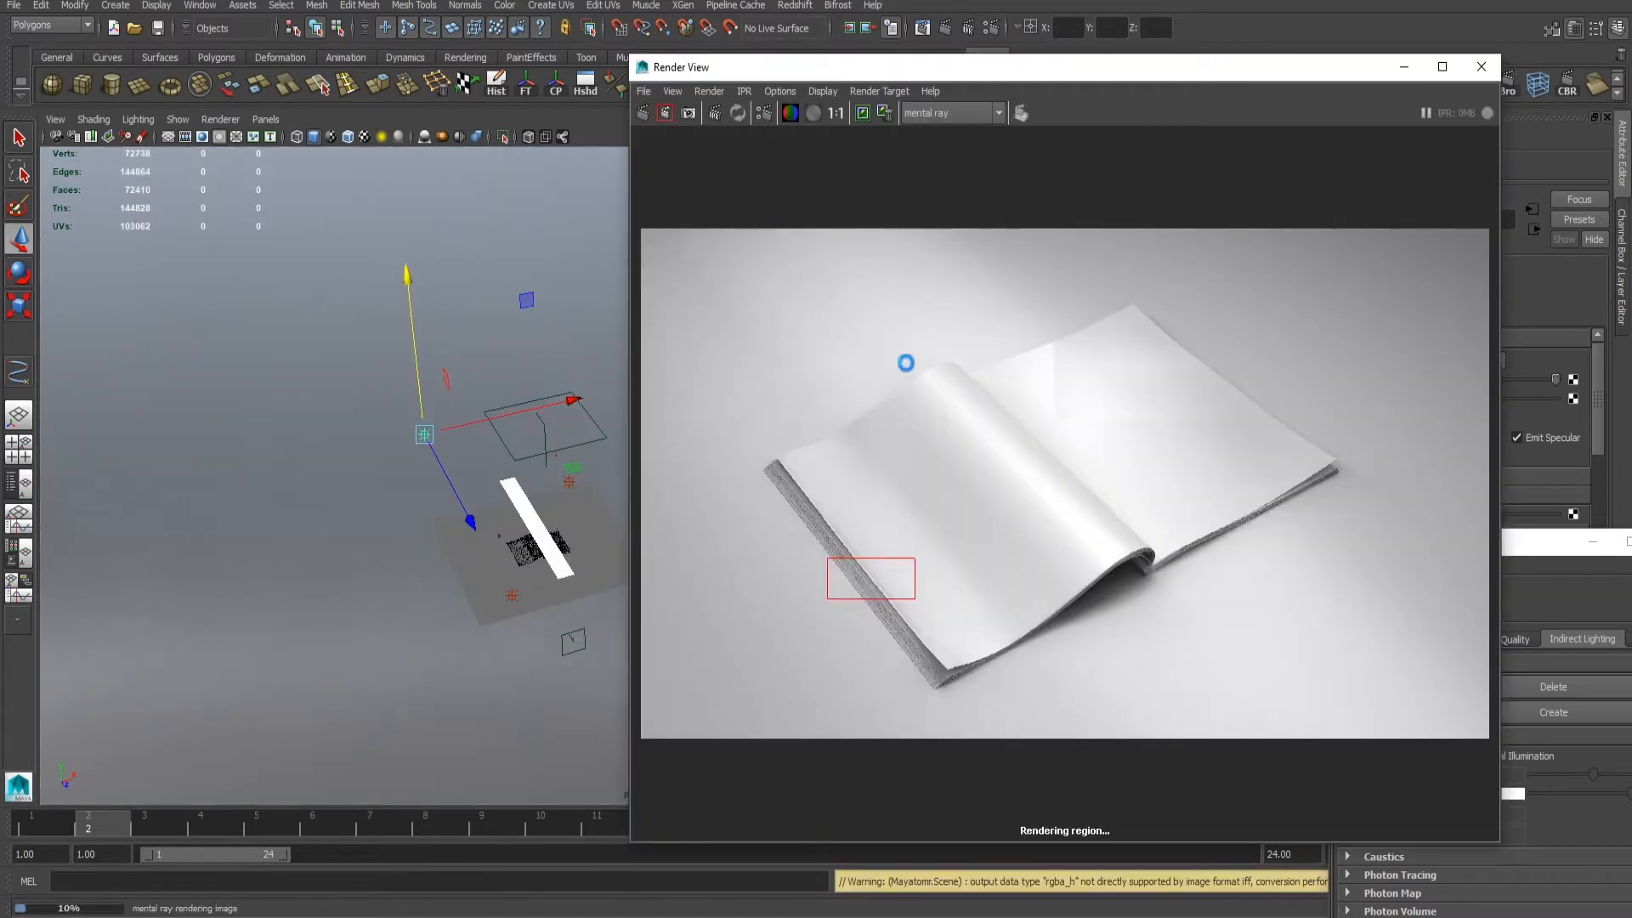
- Examine the left-hand page's edge in the render, and test-render a small region at the base of the curled page
{"action": "right_click_drag", "start_coordinate": [946, 464], "coordinate": [1139, 529], "text": "alt"}
{"action": "left_click", "coordinate": [1141, 531]}
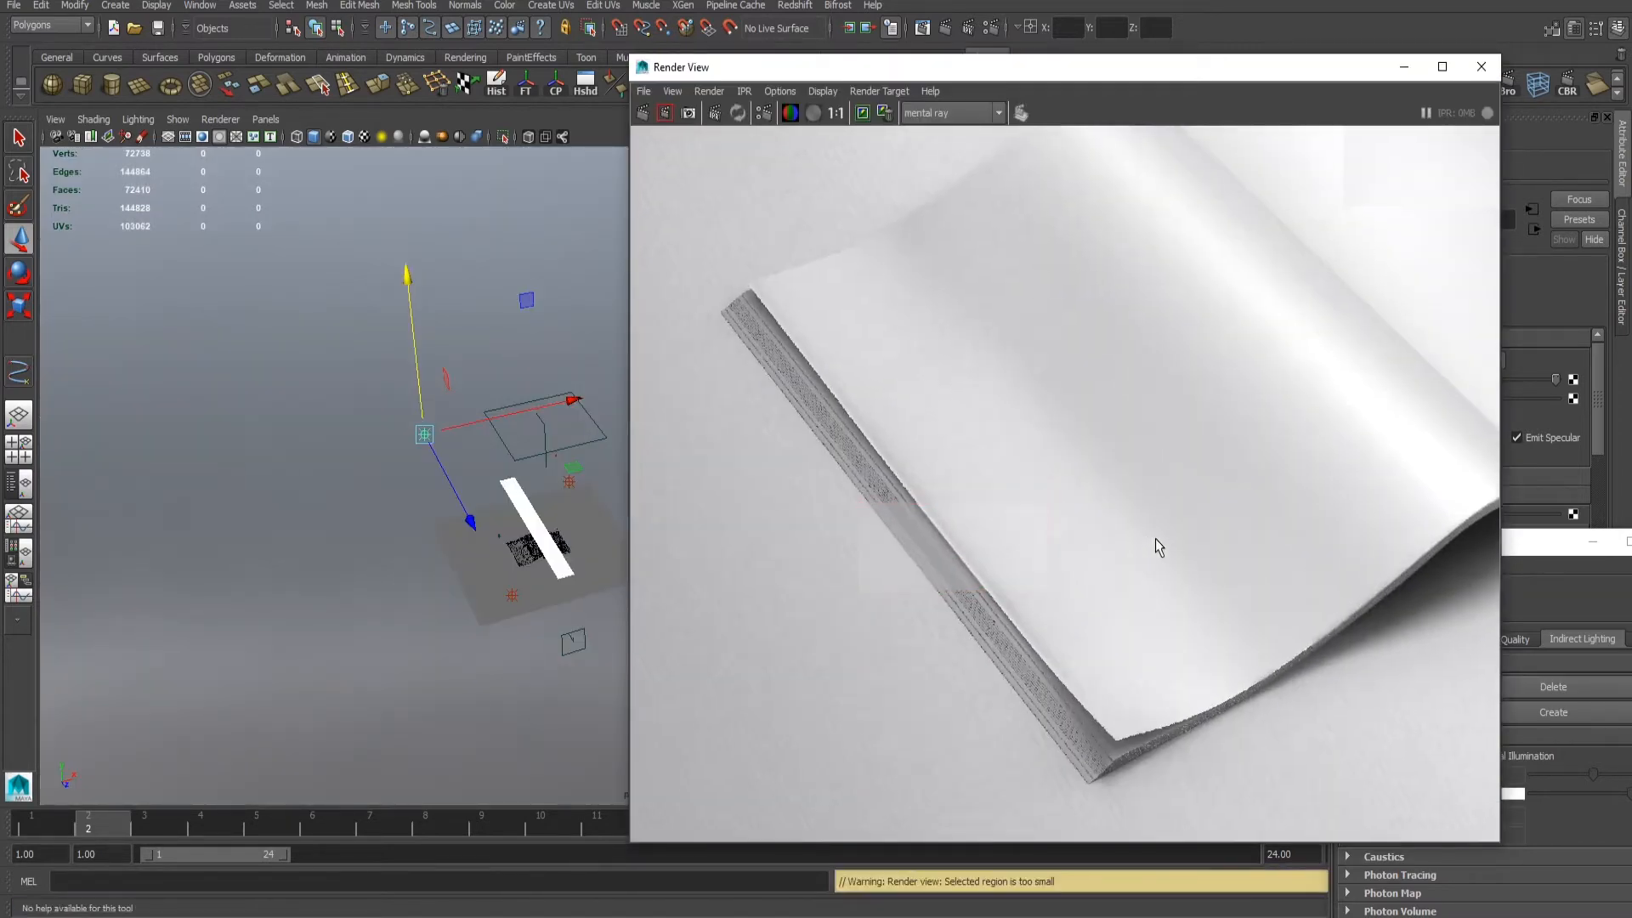
{"action": "middle_click_drag", "start_coordinate": [1159, 547], "coordinate": [801, 589], "text": "alt"}
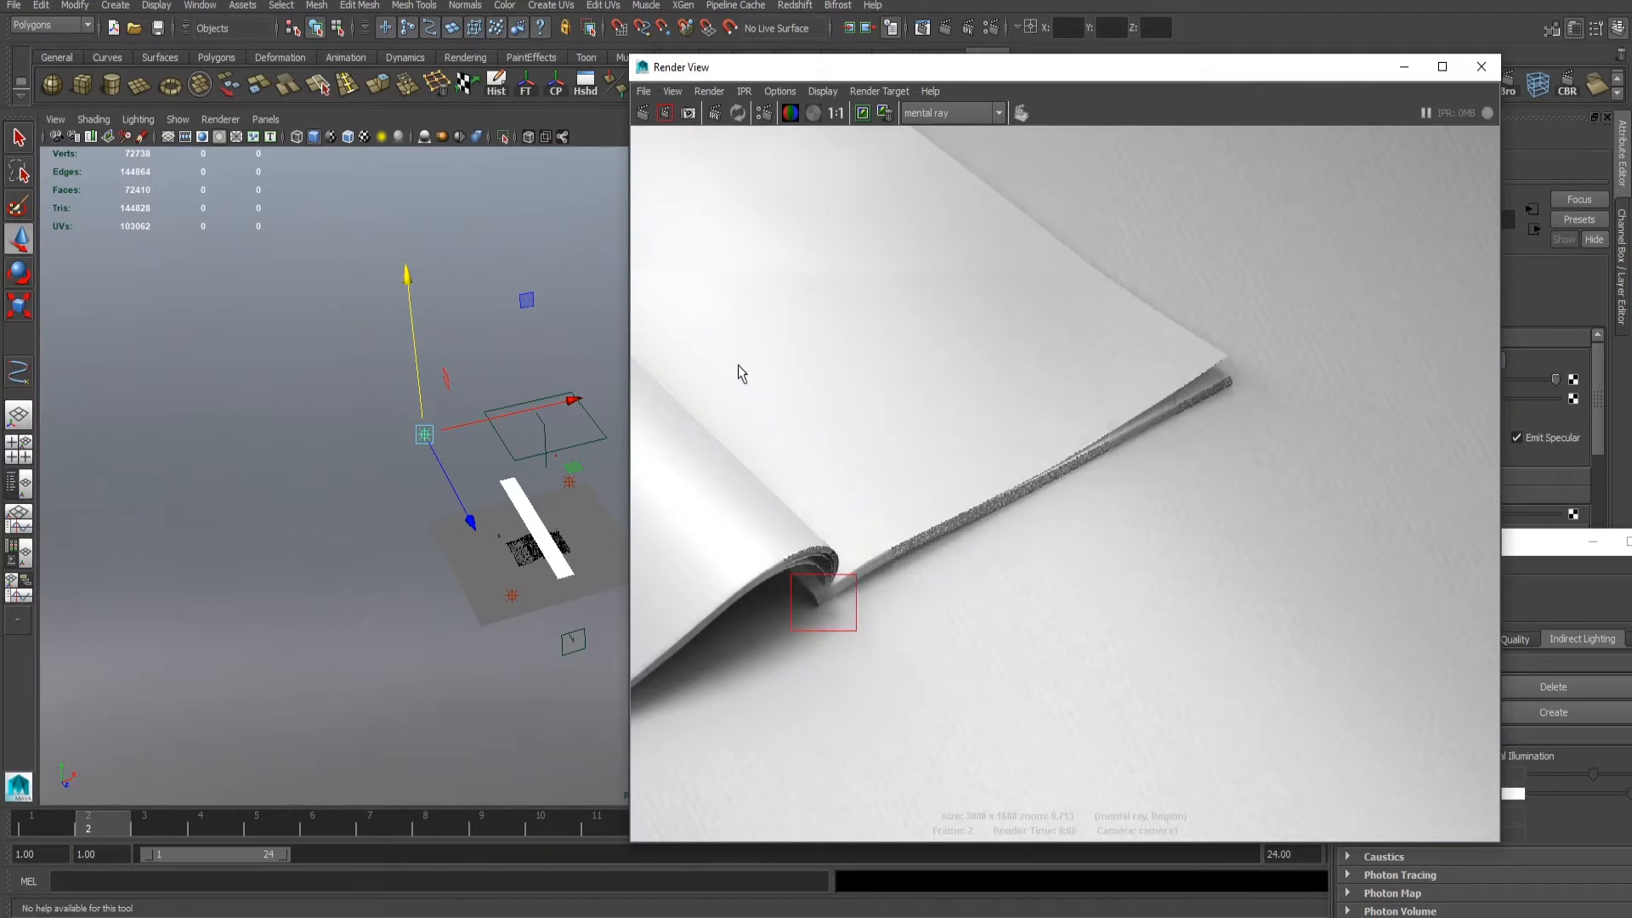
{"action": "left_click", "coordinate": [665, 113]}
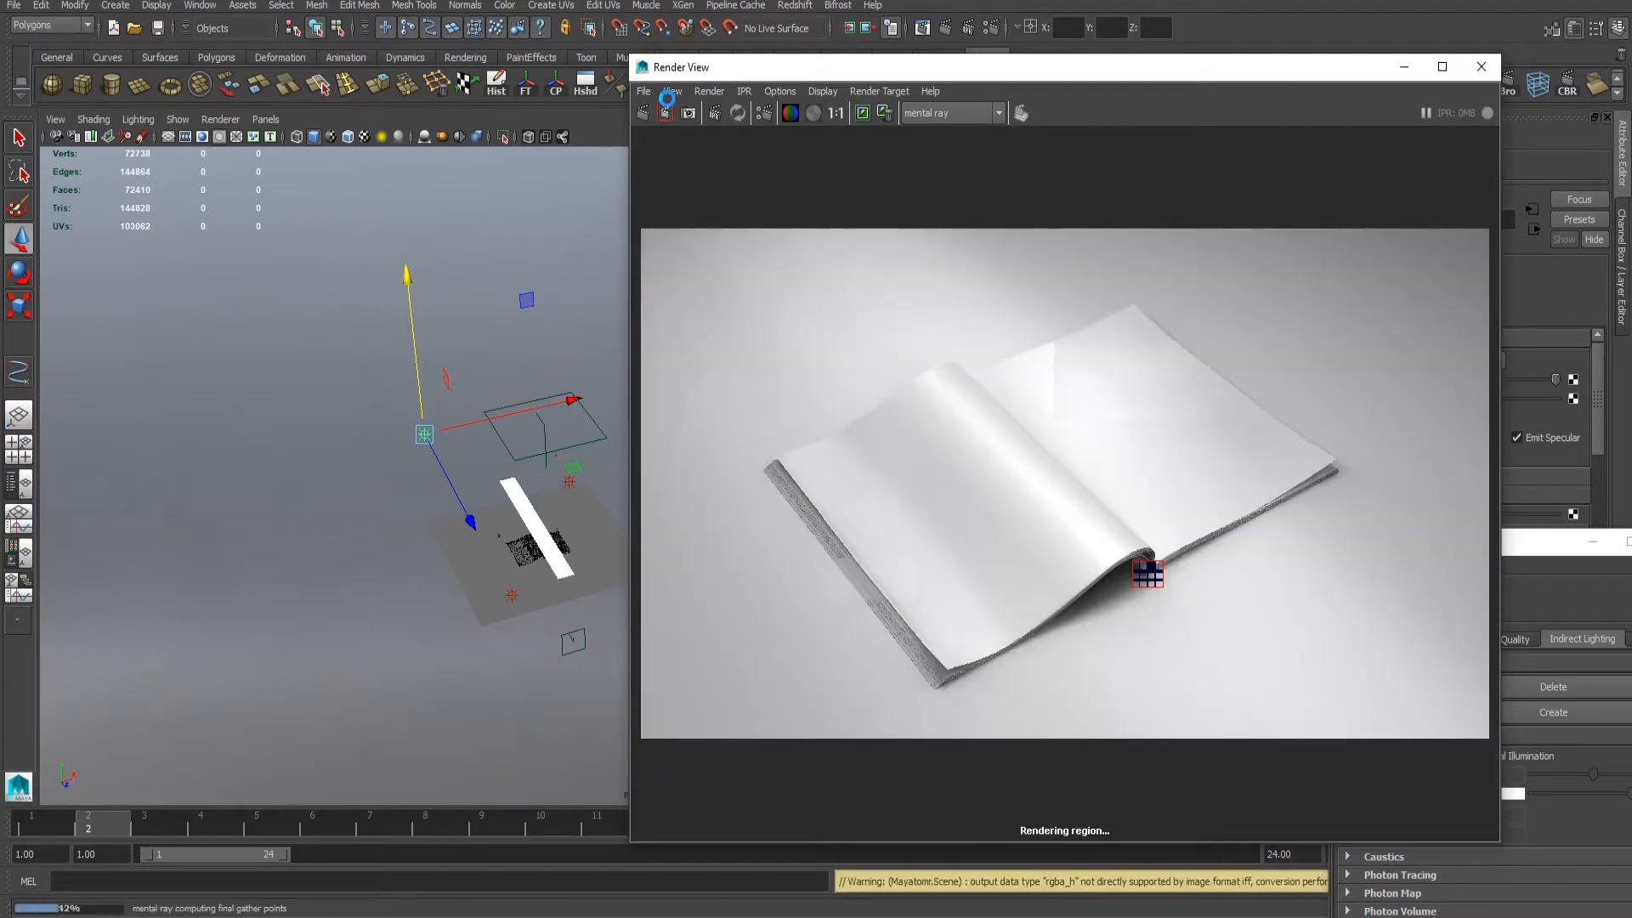
{"action": "right_click_drag", "start_coordinate": [1009, 451], "coordinate": [1572, 722], "text": "alt"}
{"action": "middle_click_drag", "start_coordinate": [1573, 723], "coordinate": [1237, 557], "text": "alt"}
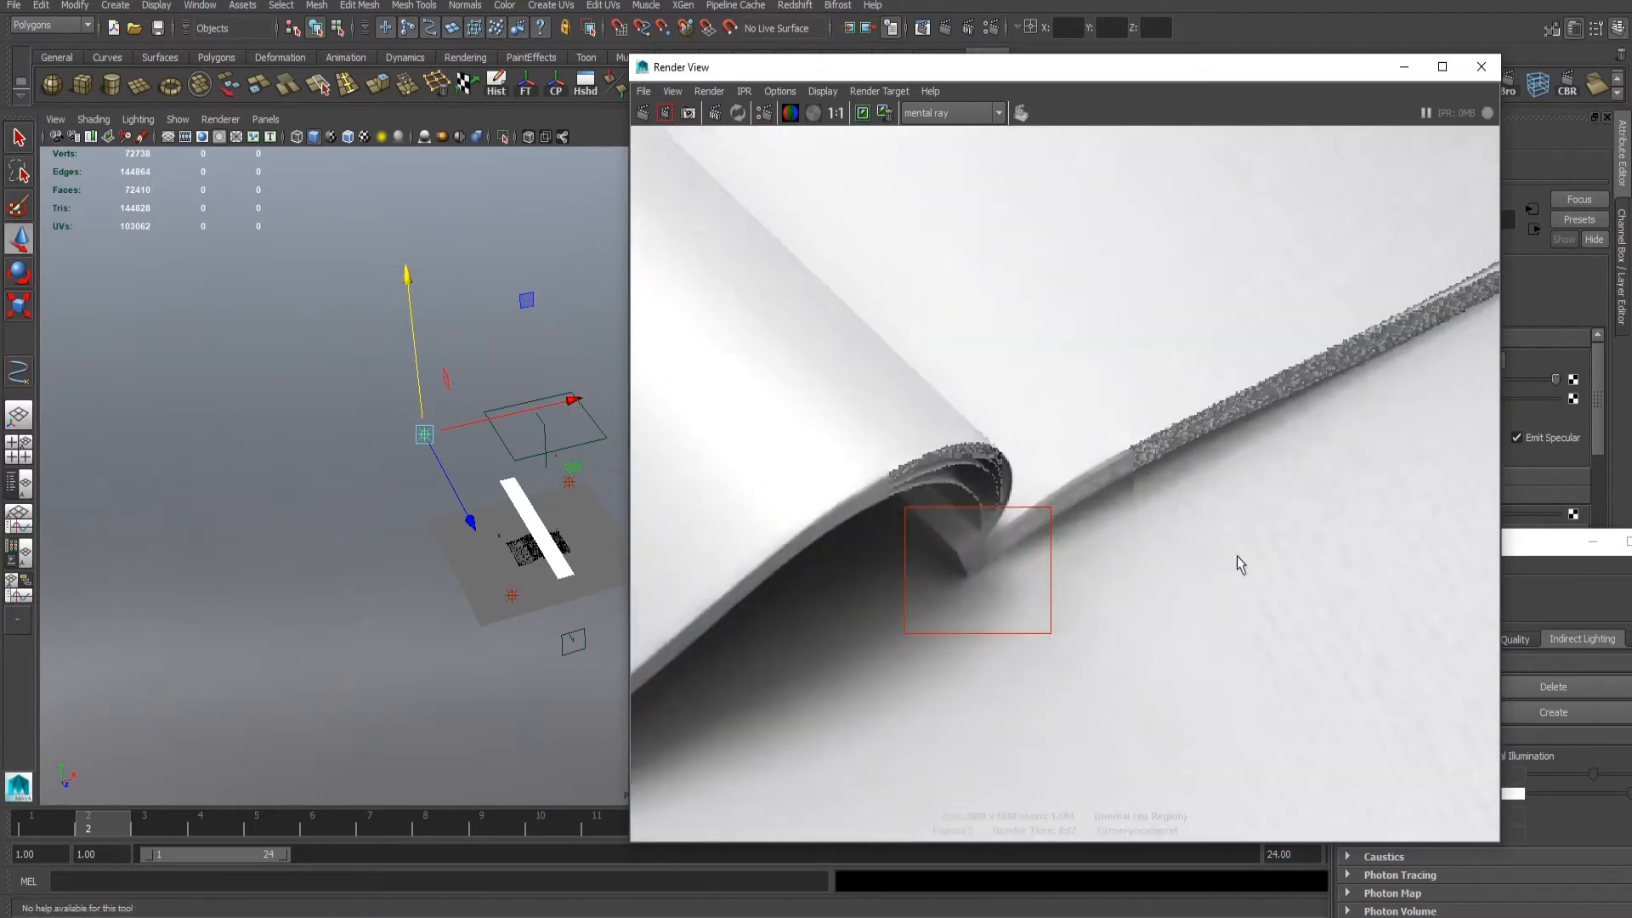
{"action": "left_click", "coordinate": [1233, 559]}
- Set the third point light's intensity to 0.5 and select the ground plane
{"action": "left_click_drag", "start_coordinate": [1029, 67], "coordinate": [867, 243]}
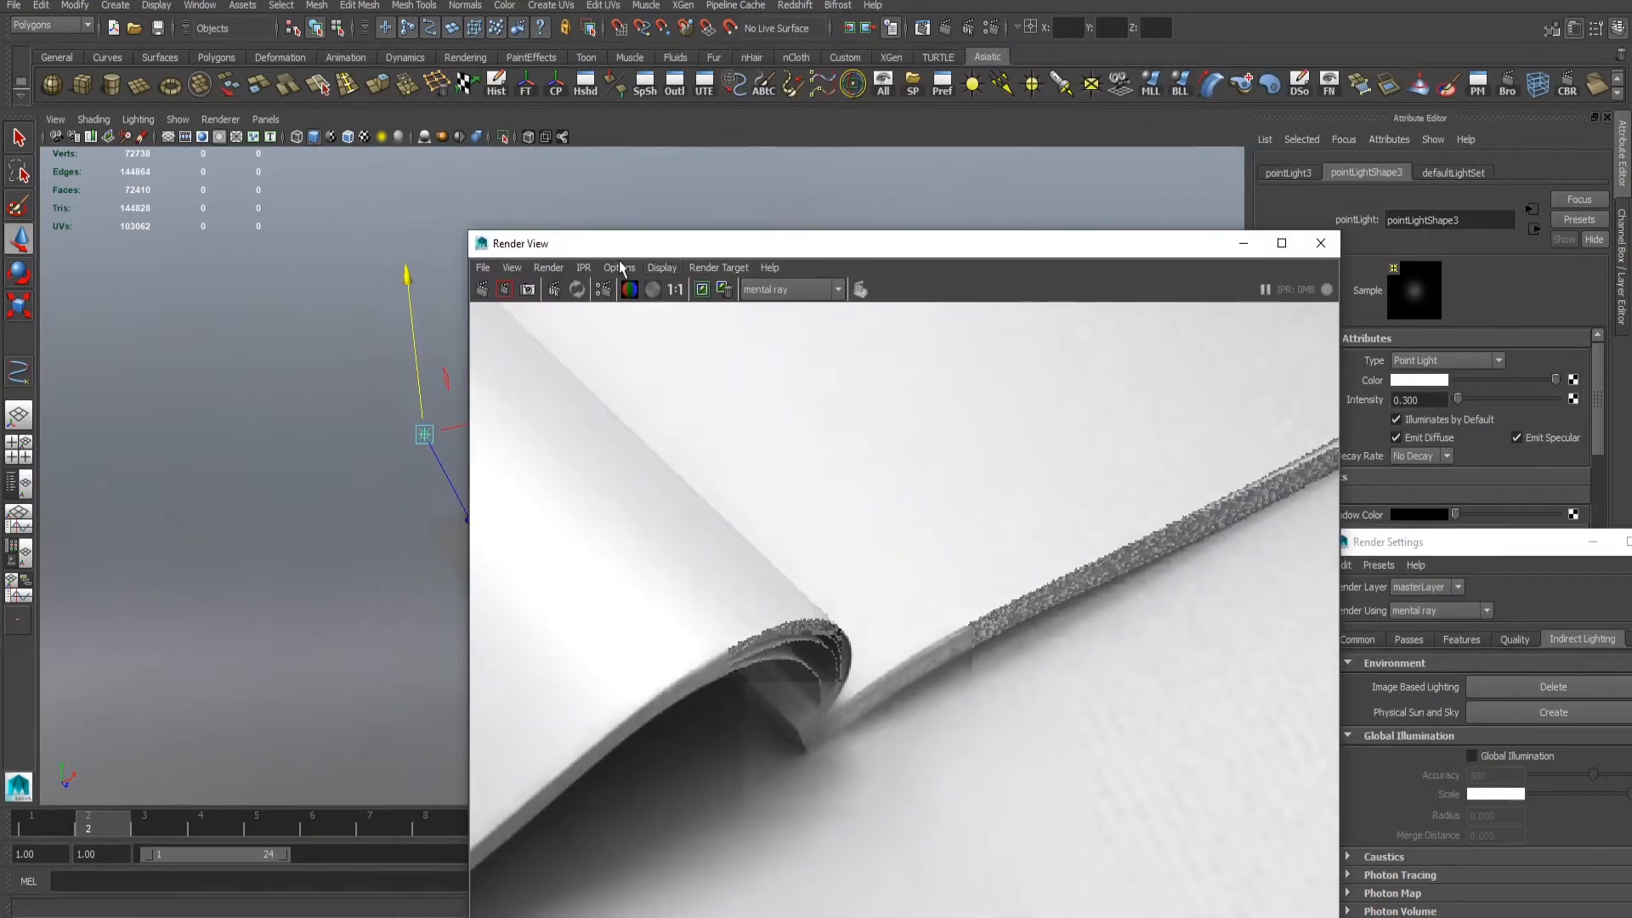
{"action": "left_click_drag", "start_coordinate": [465, 231], "coordinate": [605, 417]}
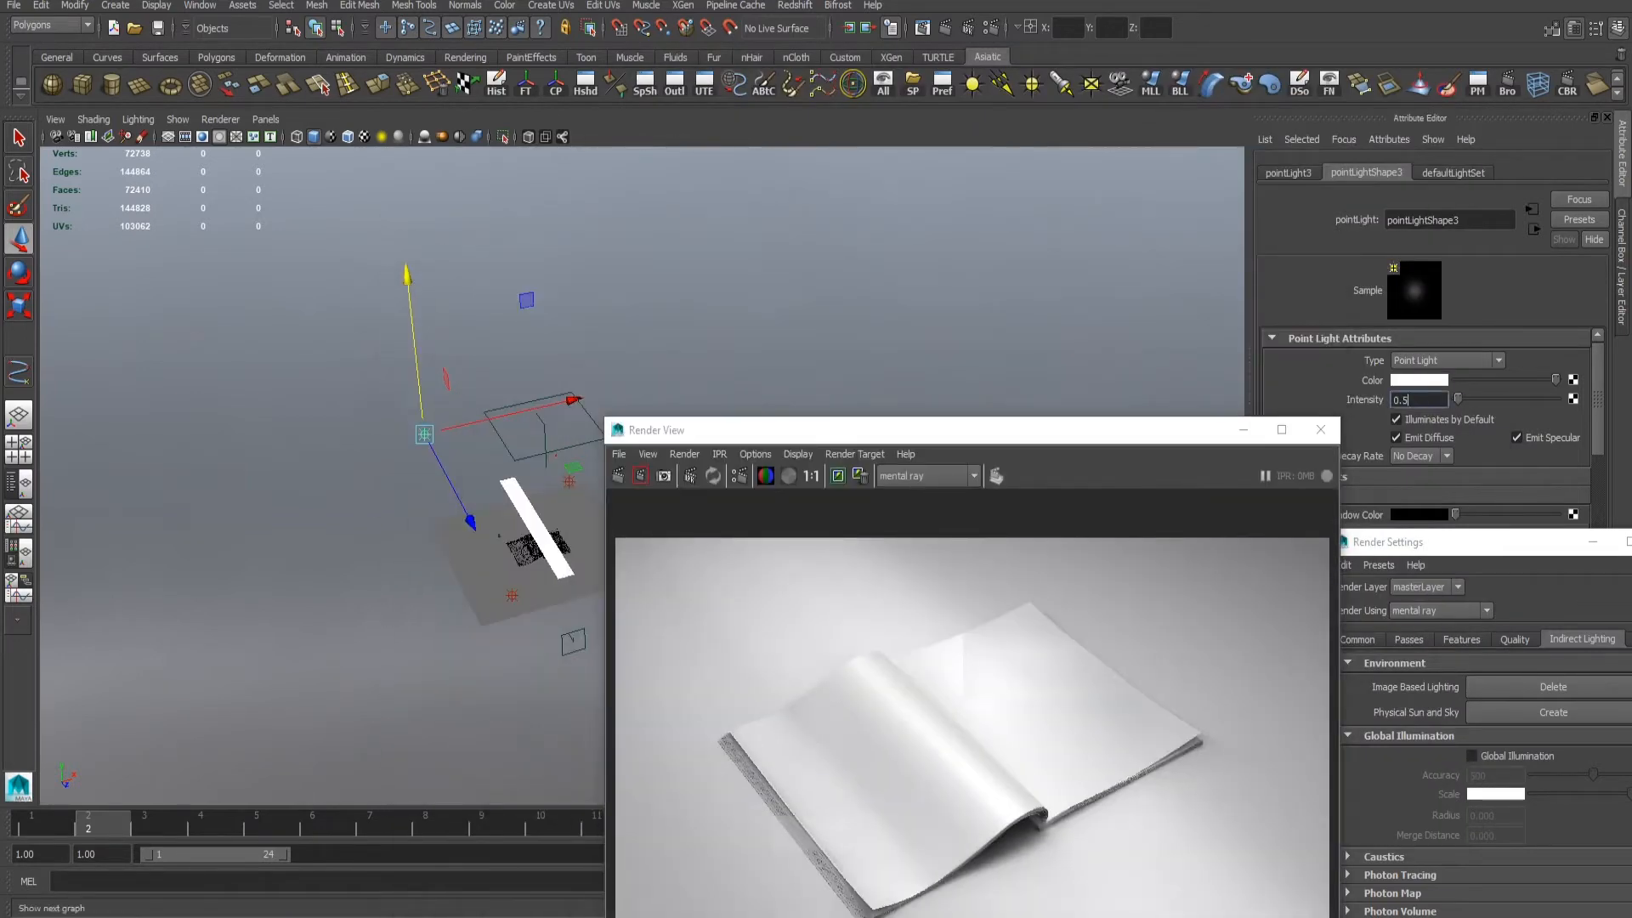
{"action": "key", "text": "Return"}
{"action": "left_click_drag", "start_coordinate": [389, 499], "coordinate": [415, 399], "text": "alt"}
{"action": "left_click_drag", "start_coordinate": [379, 333], "coordinate": [377, 352]}
{"action": "left_click_drag", "start_coordinate": [433, 459], "coordinate": [478, 554], "text": "alt"}
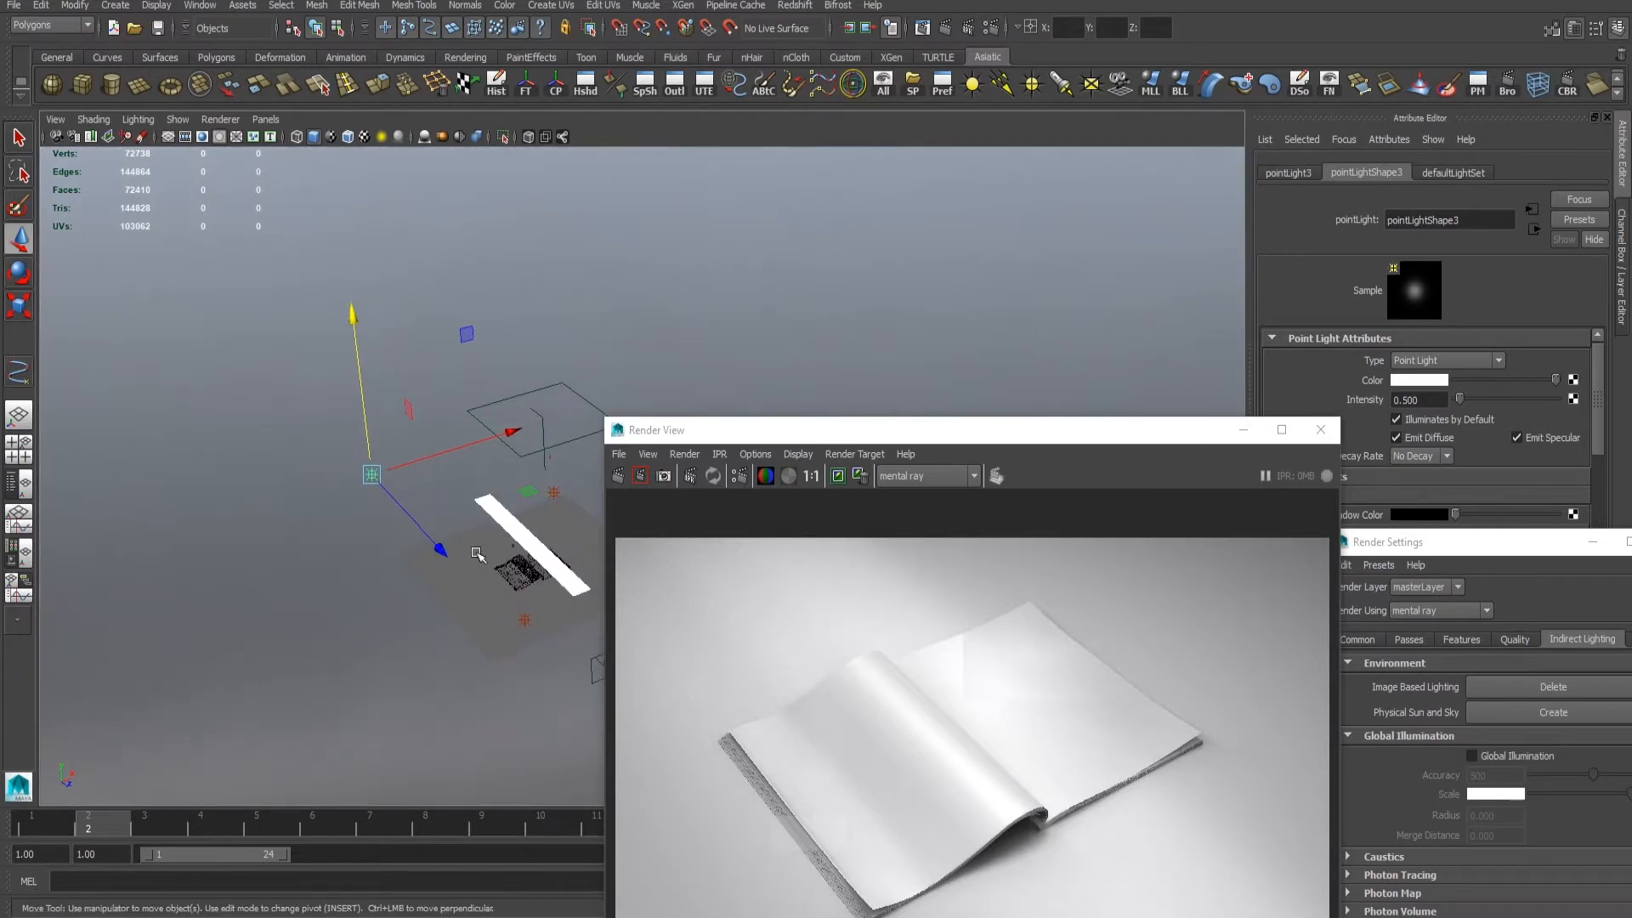
{"action": "left_click", "coordinate": [476, 554]}
- Test-render a small region beneath the curled page with the new light intensity and examine the shadow there
{"action": "left_click_drag", "start_coordinate": [1040, 433], "coordinate": [936, 219]}
{"action": "right_click_drag", "start_coordinate": [898, 589], "coordinate": [1021, 568], "text": "alt"}
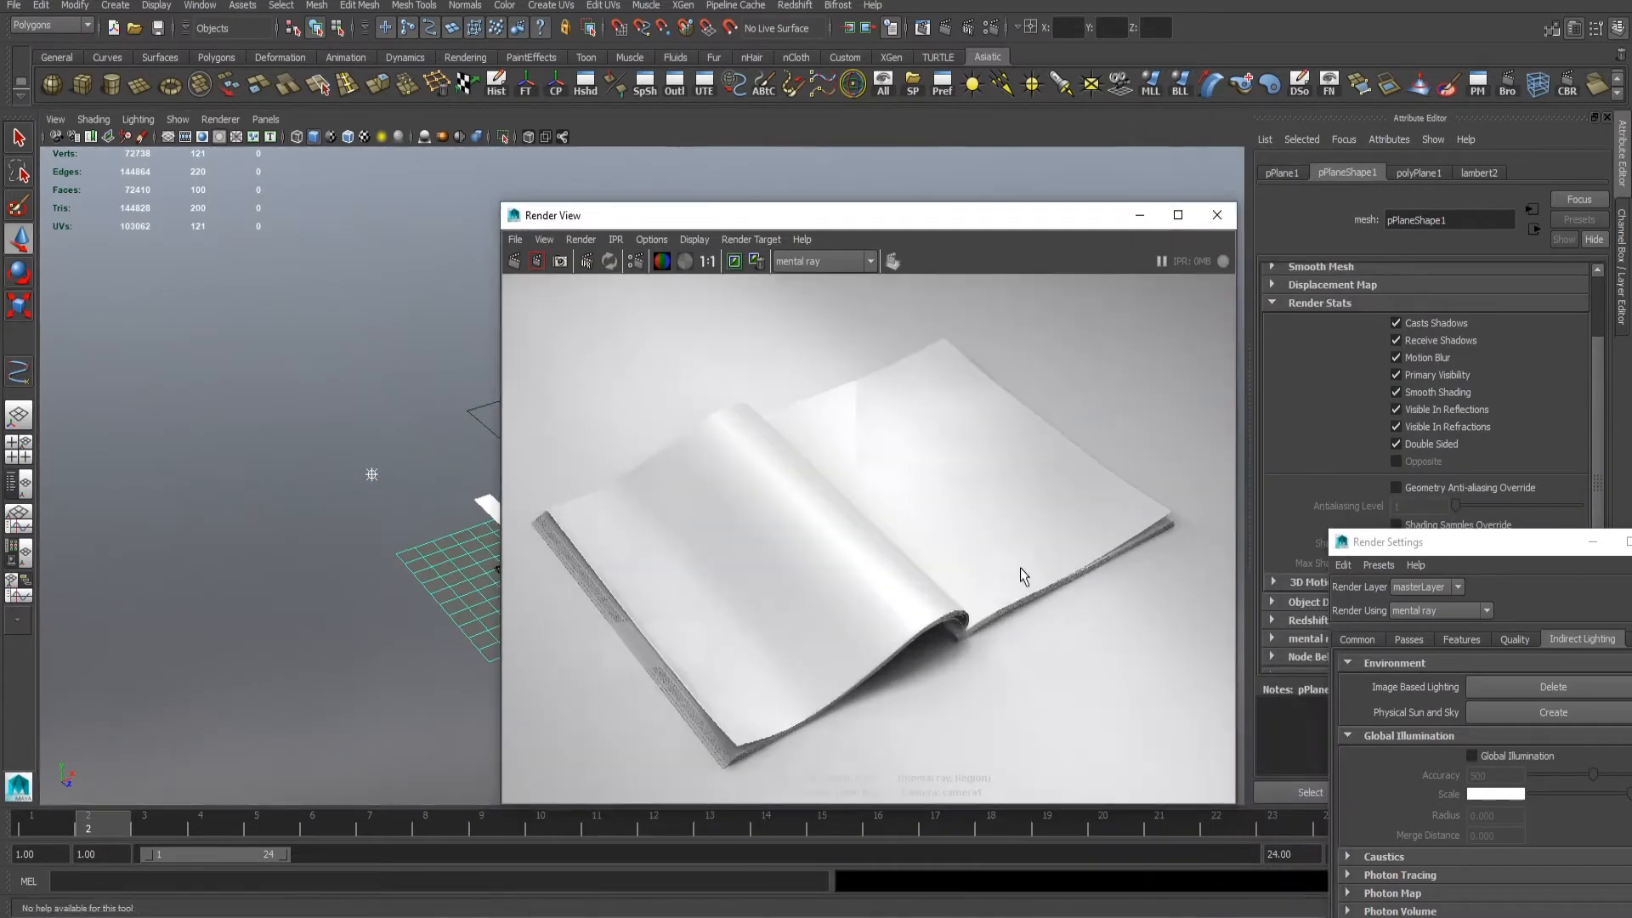
{"action": "left_click", "coordinate": [536, 260]}
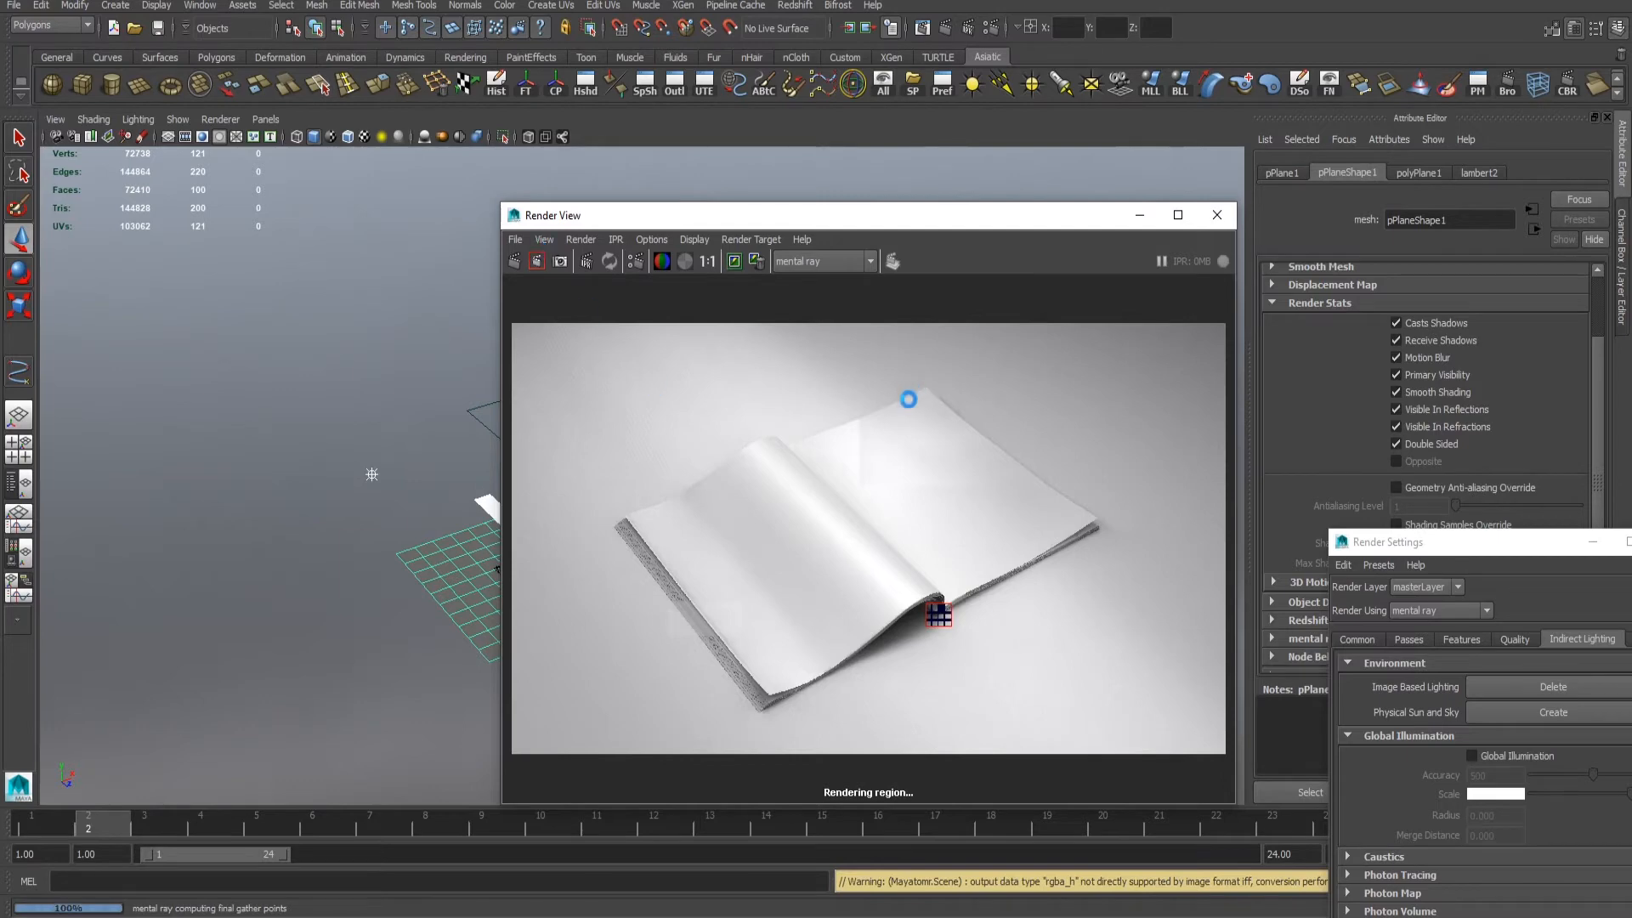
{"action": "middle_click_drag", "start_coordinate": [915, 521], "coordinate": [853, 471], "text": "alt"}
{"action": "right_click_drag", "start_coordinate": [853, 470], "coordinate": [875, 590], "text": "alt"}
{"action": "middle_click_drag", "start_coordinate": [875, 590], "coordinate": [795, 589], "text": "alt"}
{"action": "right_click_drag", "start_coordinate": [795, 589], "coordinate": [736, 474], "text": "alt"}
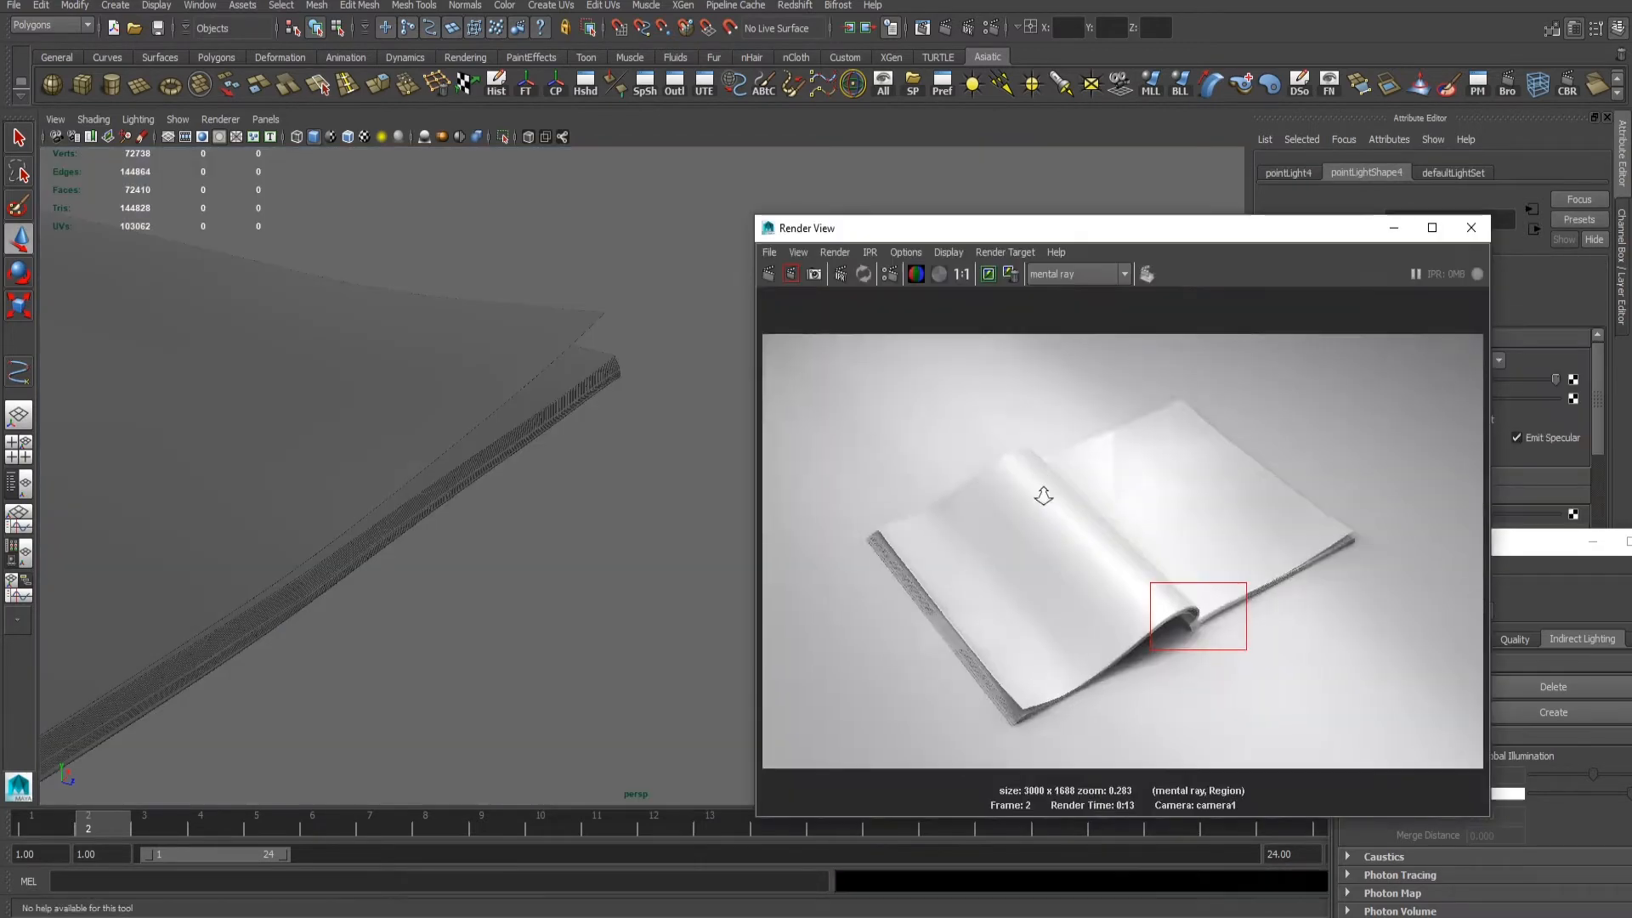
{"action": "right_click_drag", "start_coordinate": [1042, 491], "coordinate": [1420, 592], "text": "alt"}
- Examine the re-rendered curled page edge up close and save the scene
{"action": "left_click", "coordinate": [1214, 637]}
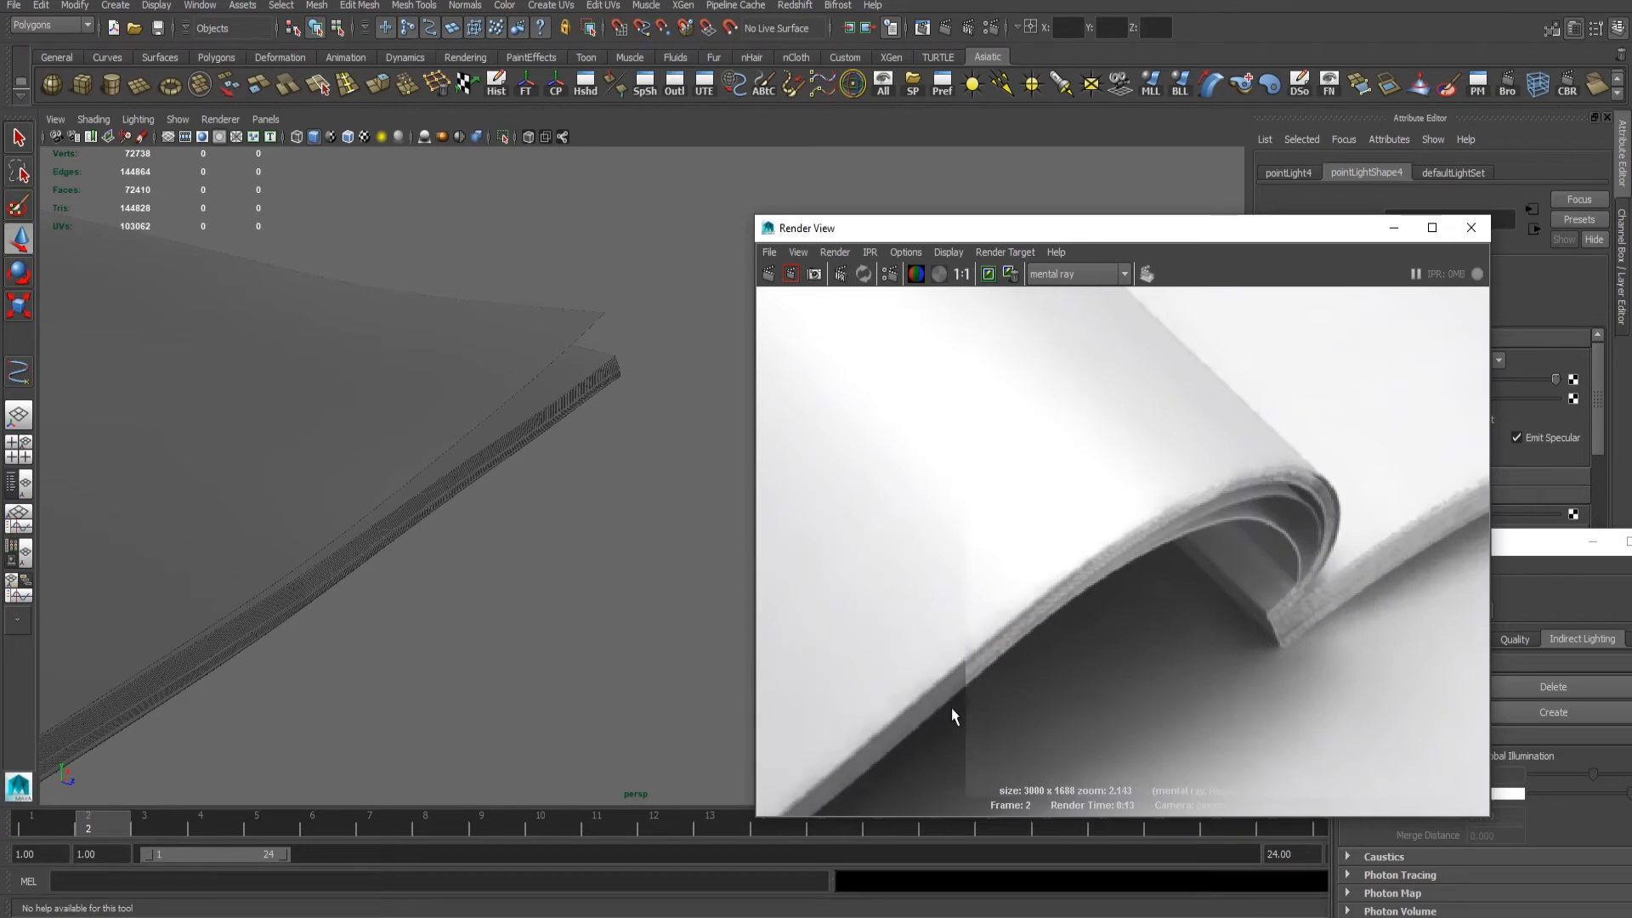
{"action": "right_click_drag", "start_coordinate": [1136, 538], "coordinate": [991, 612], "text": "alt"}
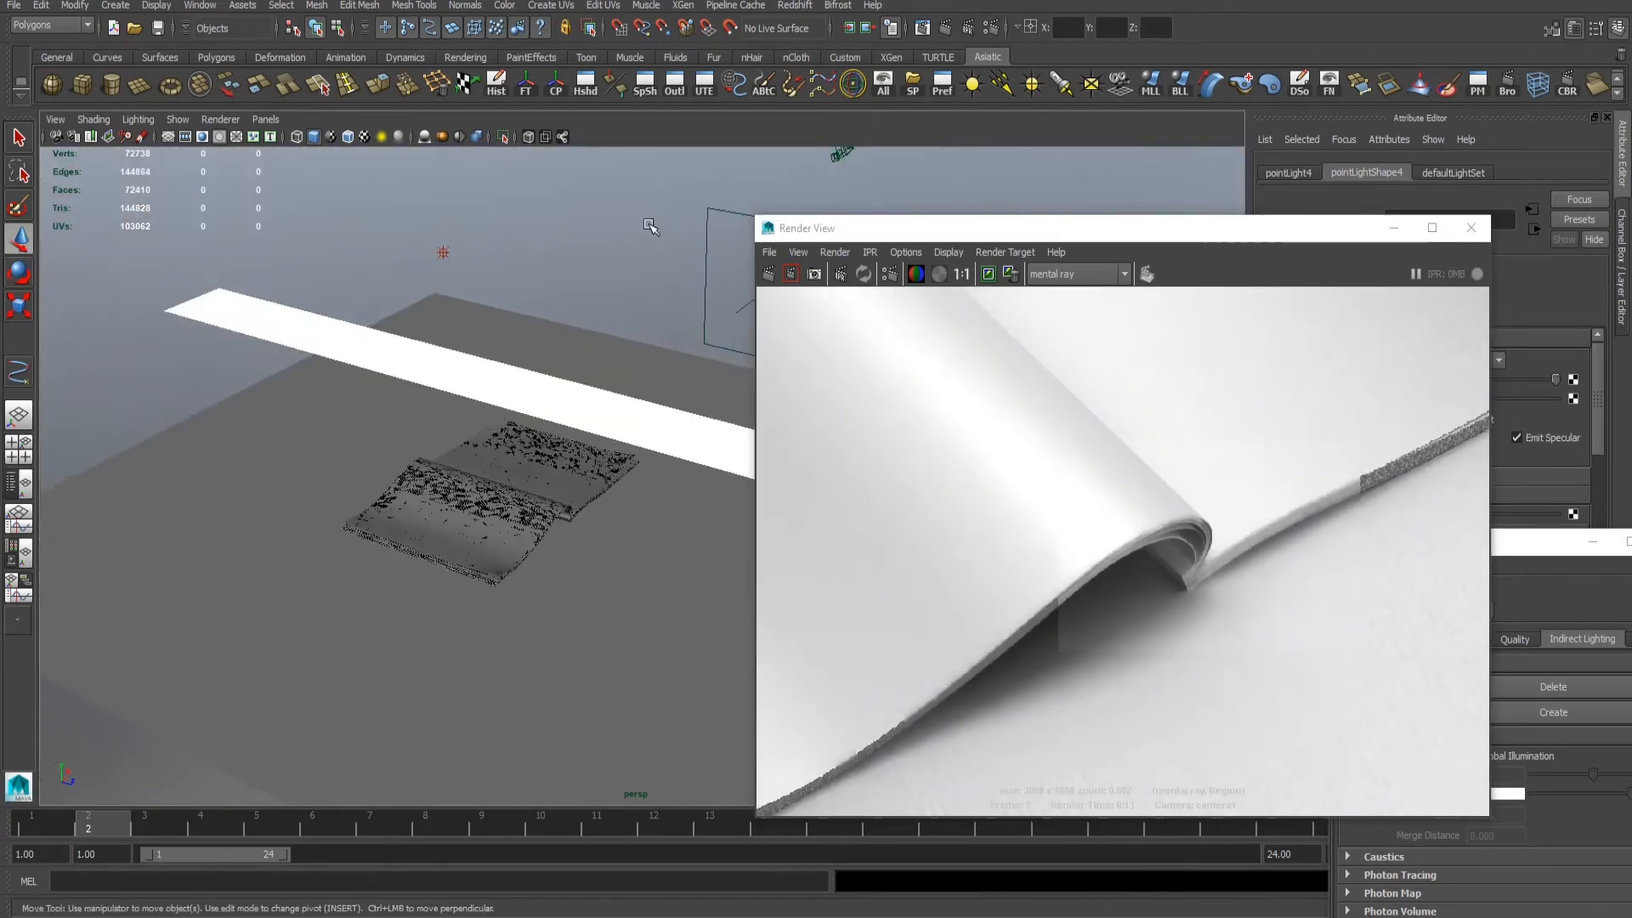
{"action": "left_click_drag", "start_coordinate": [651, 226], "coordinate": [586, 387], "text": "alt"}
{"action": "key", "text": "ctrl+s"}
{"action": "left_click_drag", "start_coordinate": [831, 229], "coordinate": [984, 409]}
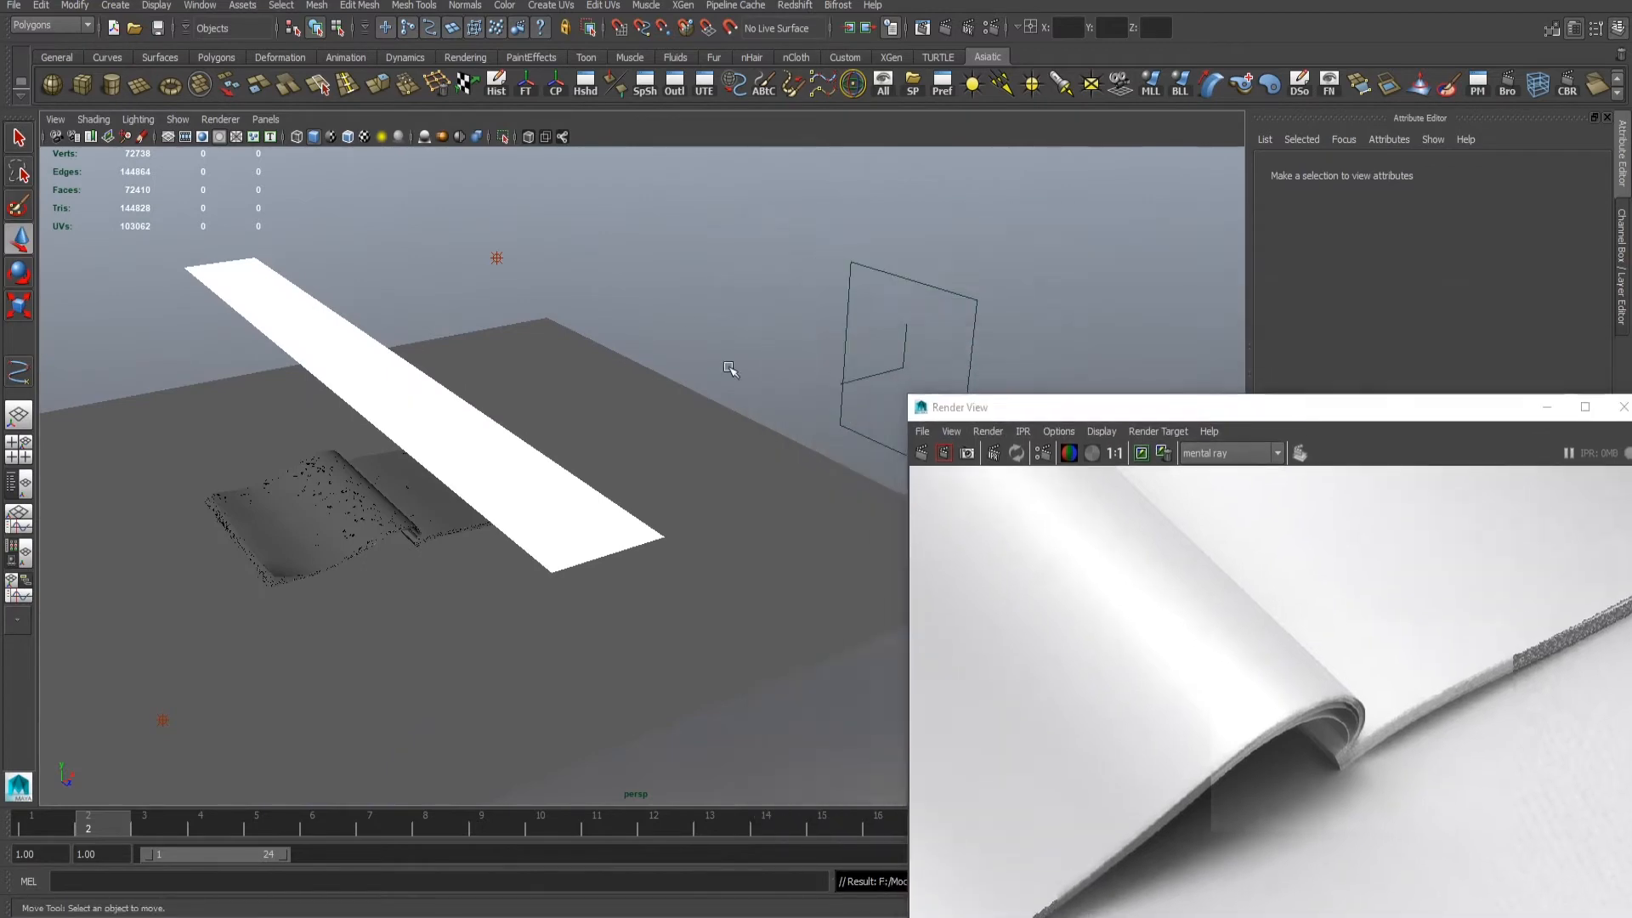
- Select the magazine together with the ground plane and turn on their smooth mesh preview, keeping them selected
{"action": "left_click_drag", "start_coordinate": [732, 368], "coordinate": [598, 380], "text": "alt"}
{"action": "middle_click_drag", "start_coordinate": [598, 379], "coordinate": [650, 437], "text": "alt"}
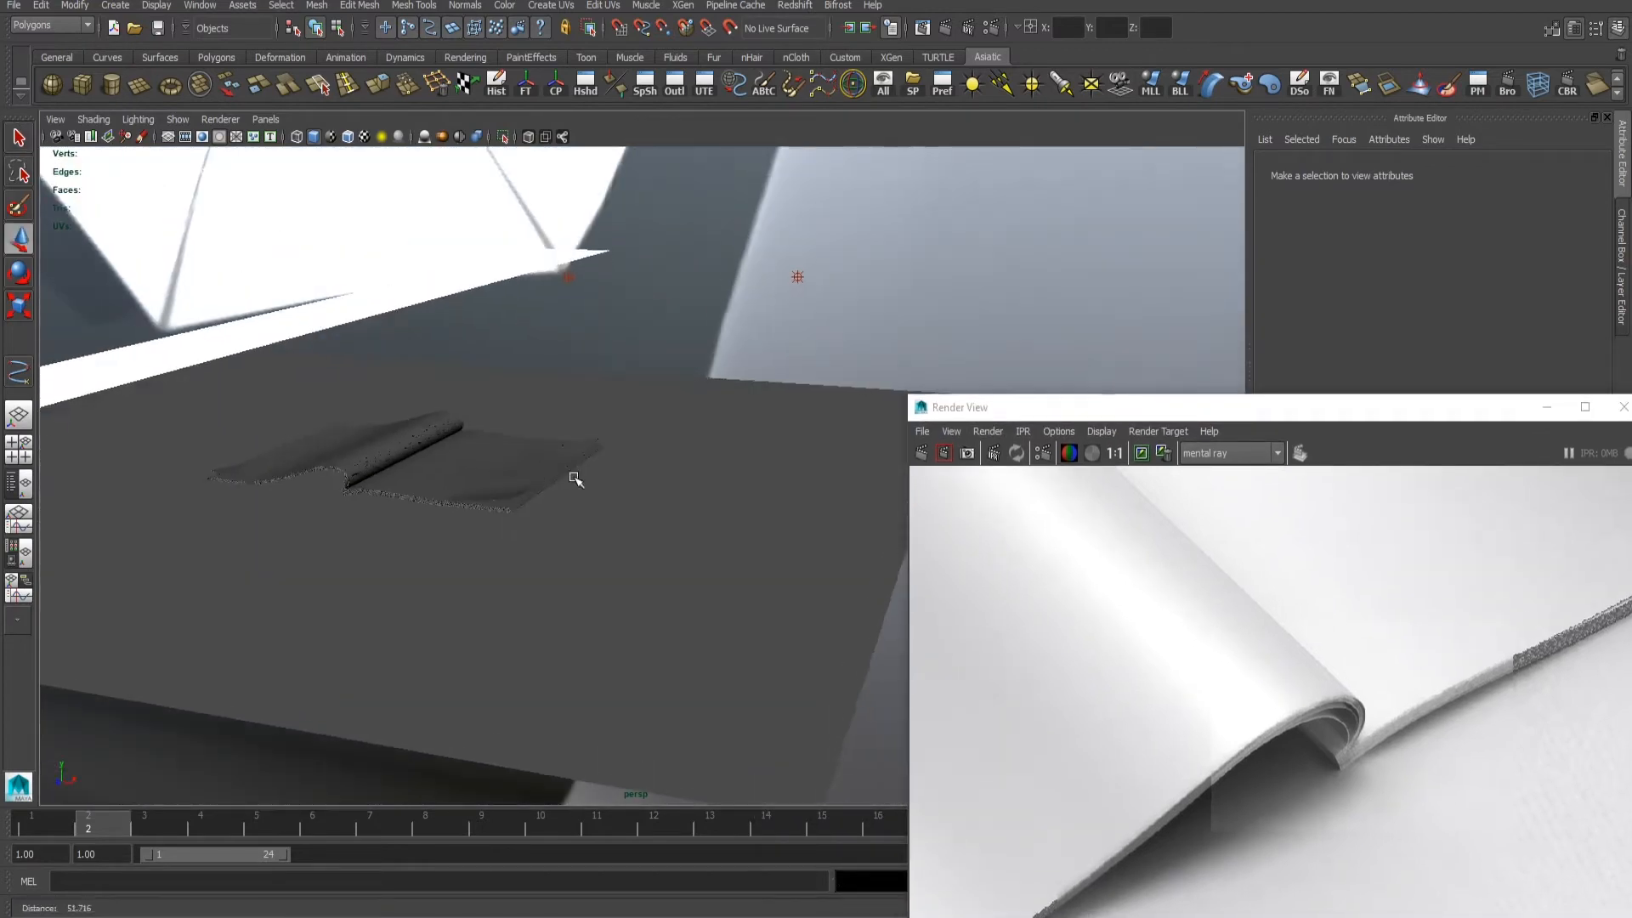
{"action": "mouse_move", "coordinate": [207, 428]}
{"action": "left_mouse_down"}
{"action": "mouse_move", "coordinate": [656, 564]}
{"action": "mouse_move", "coordinate": [521, 537]}
{"action": "mouse_move", "coordinate": [532, 517]}
{"action": "left_mouse_up"}
{"action": "key", "text": "3"}
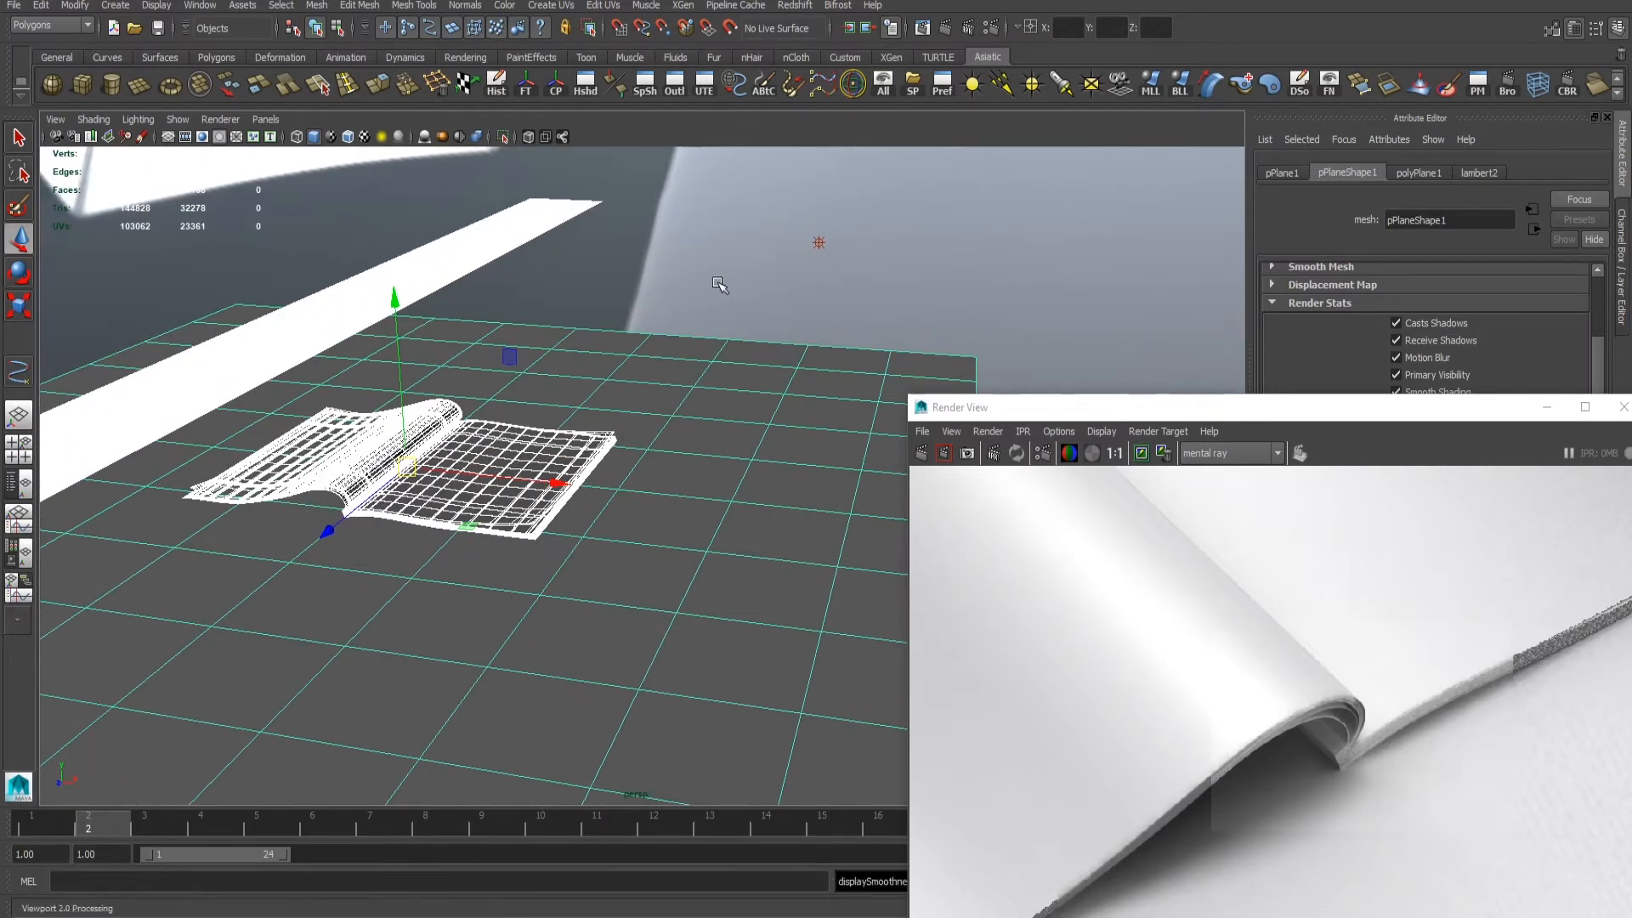
{"action": "left_click", "coordinate": [614, 379]}
{"action": "scroll", "coordinate": [614, 379], "scroll_direction": "up", "scroll_amount": 1}
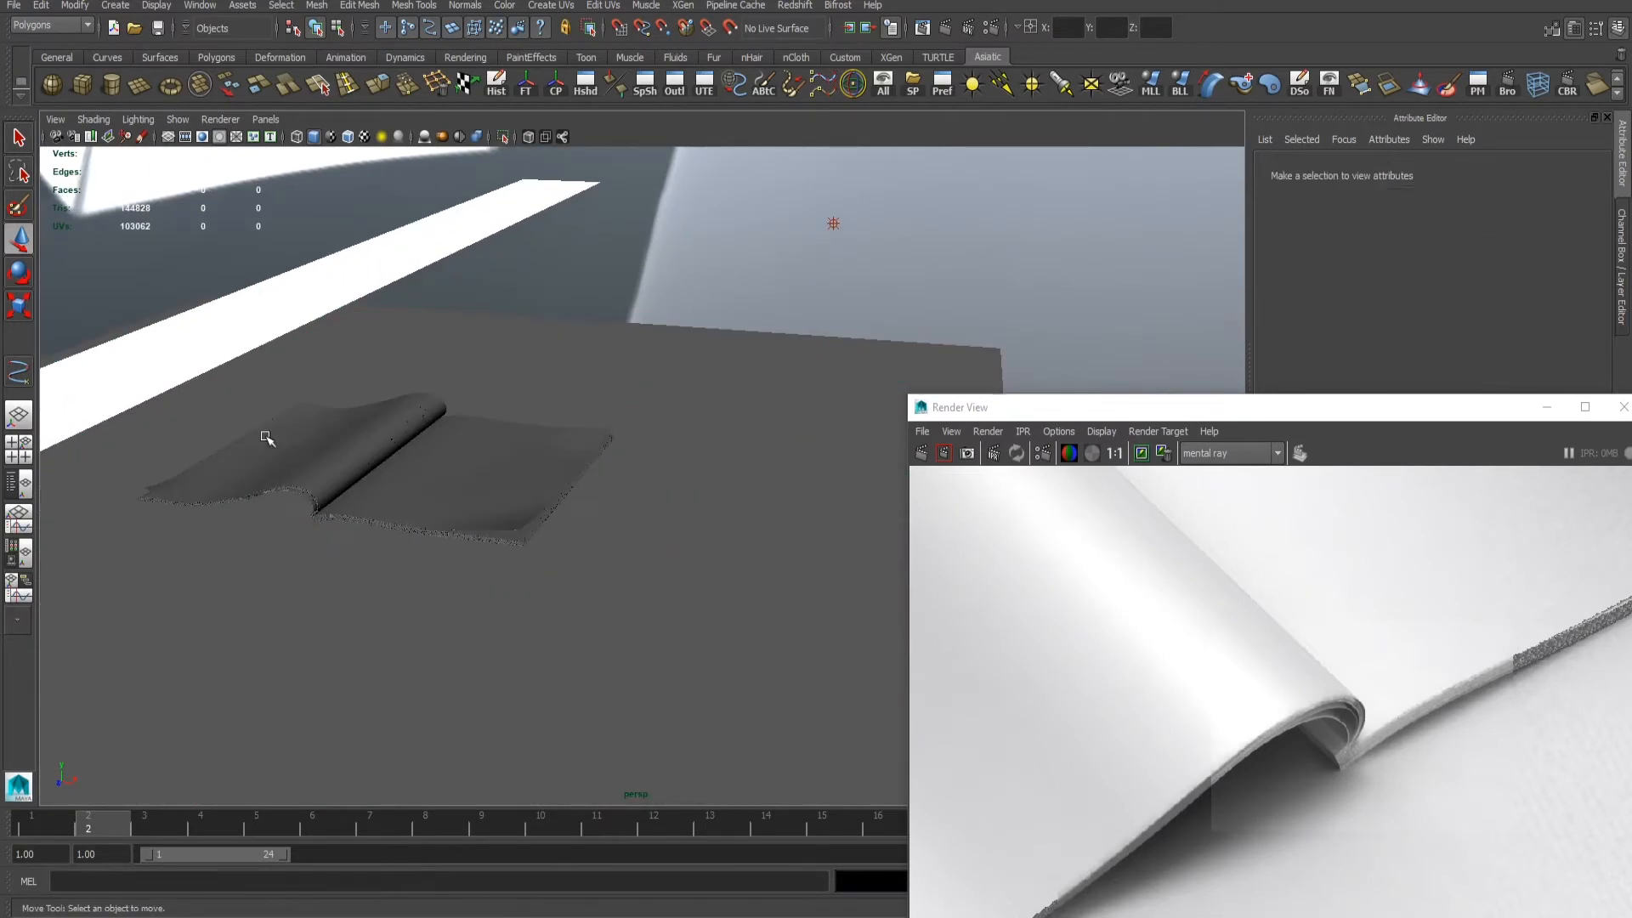
{"action": "key", "text": "ctrl+z"}
{"action": "scroll", "coordinate": [670, 571], "scroll_direction": "down", "scroll_amount": 1}
- Create a render layer from the selected magazine and ground plane and name it AO
{"action": "left_click_drag", "start_coordinate": [1064, 410], "coordinate": [488, 513]}
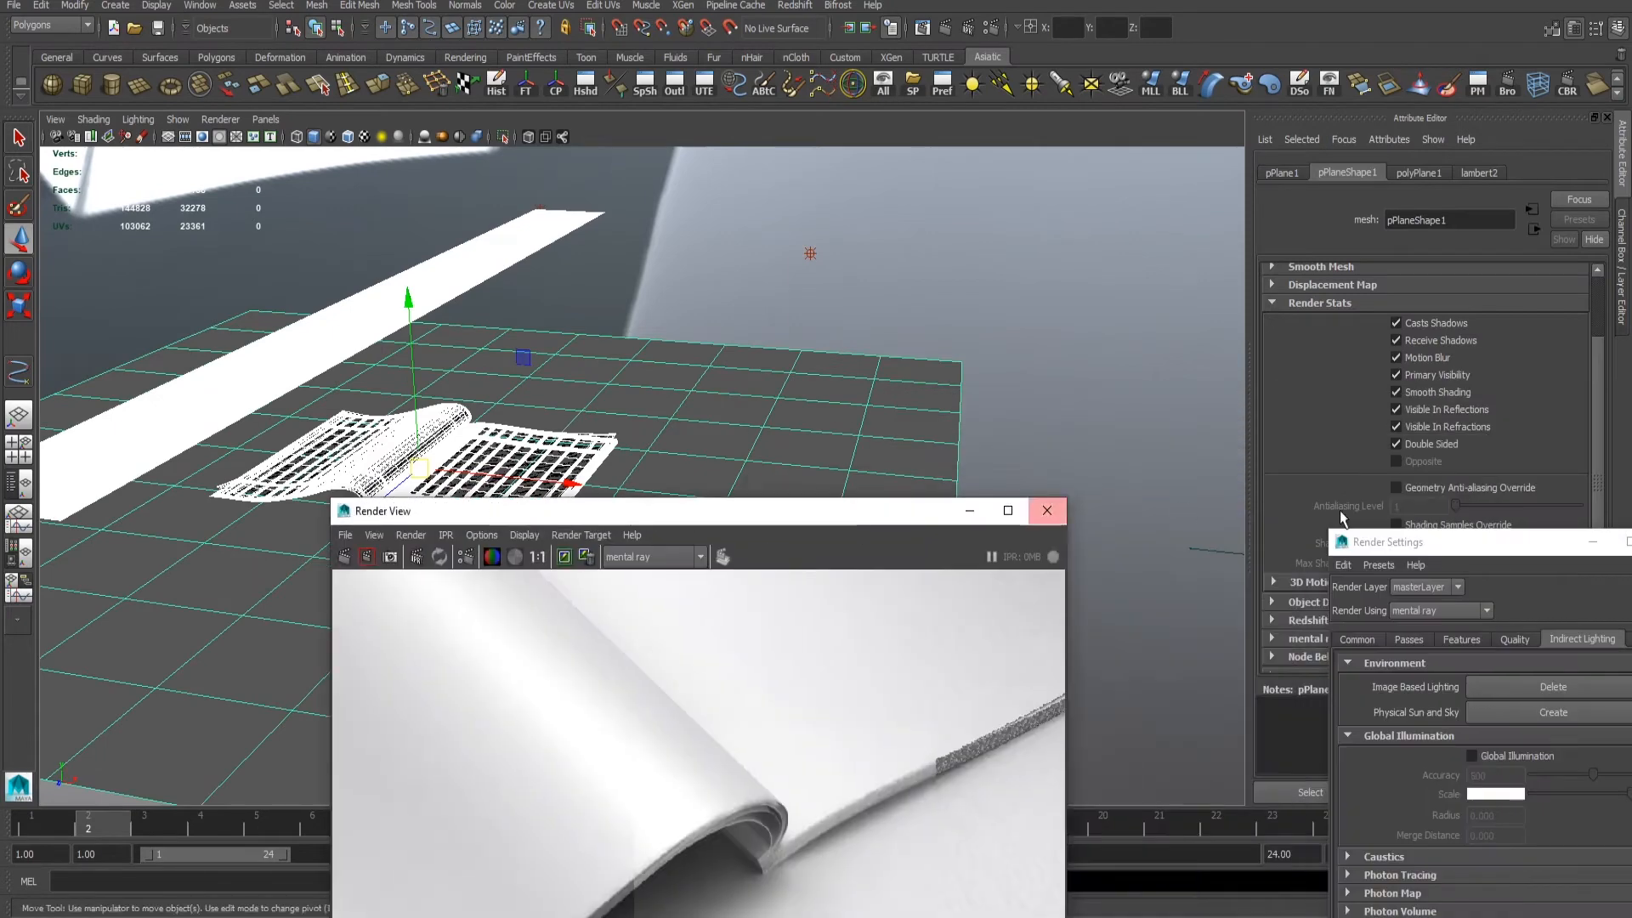
{"action": "left_click_drag", "start_coordinate": [1408, 540], "coordinate": [1631, 545]}
{"action": "left_click_drag", "start_coordinate": [814, 540], "coordinate": [1631, 587]}
{"action": "left_click", "coordinate": [1624, 302]}
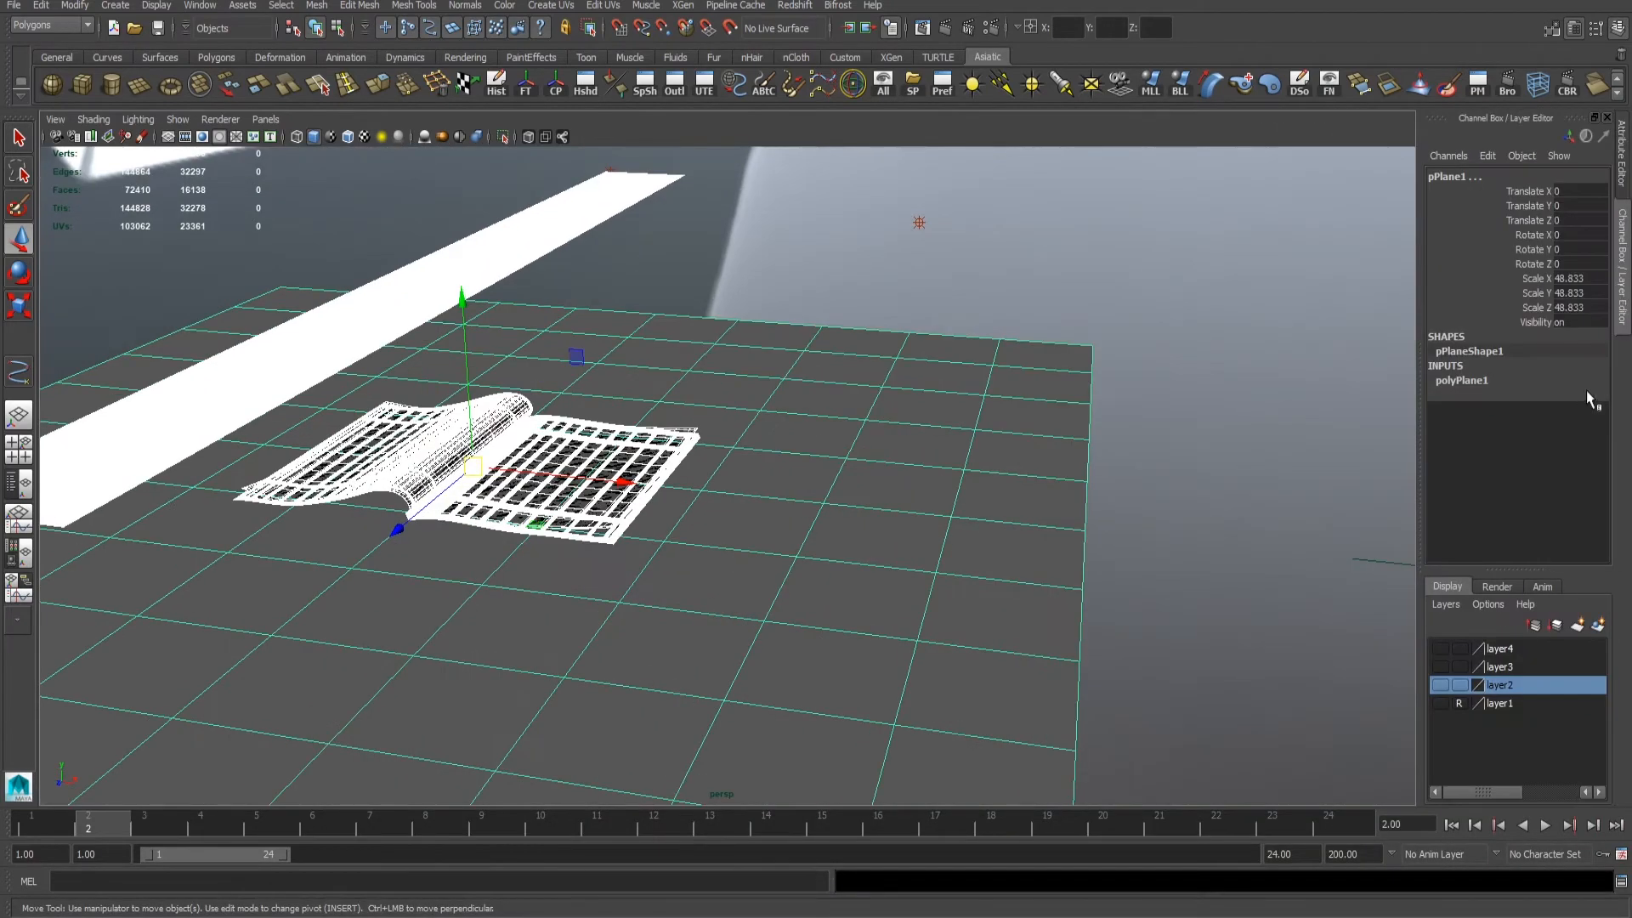
{"action": "left_click", "coordinate": [1501, 587]}
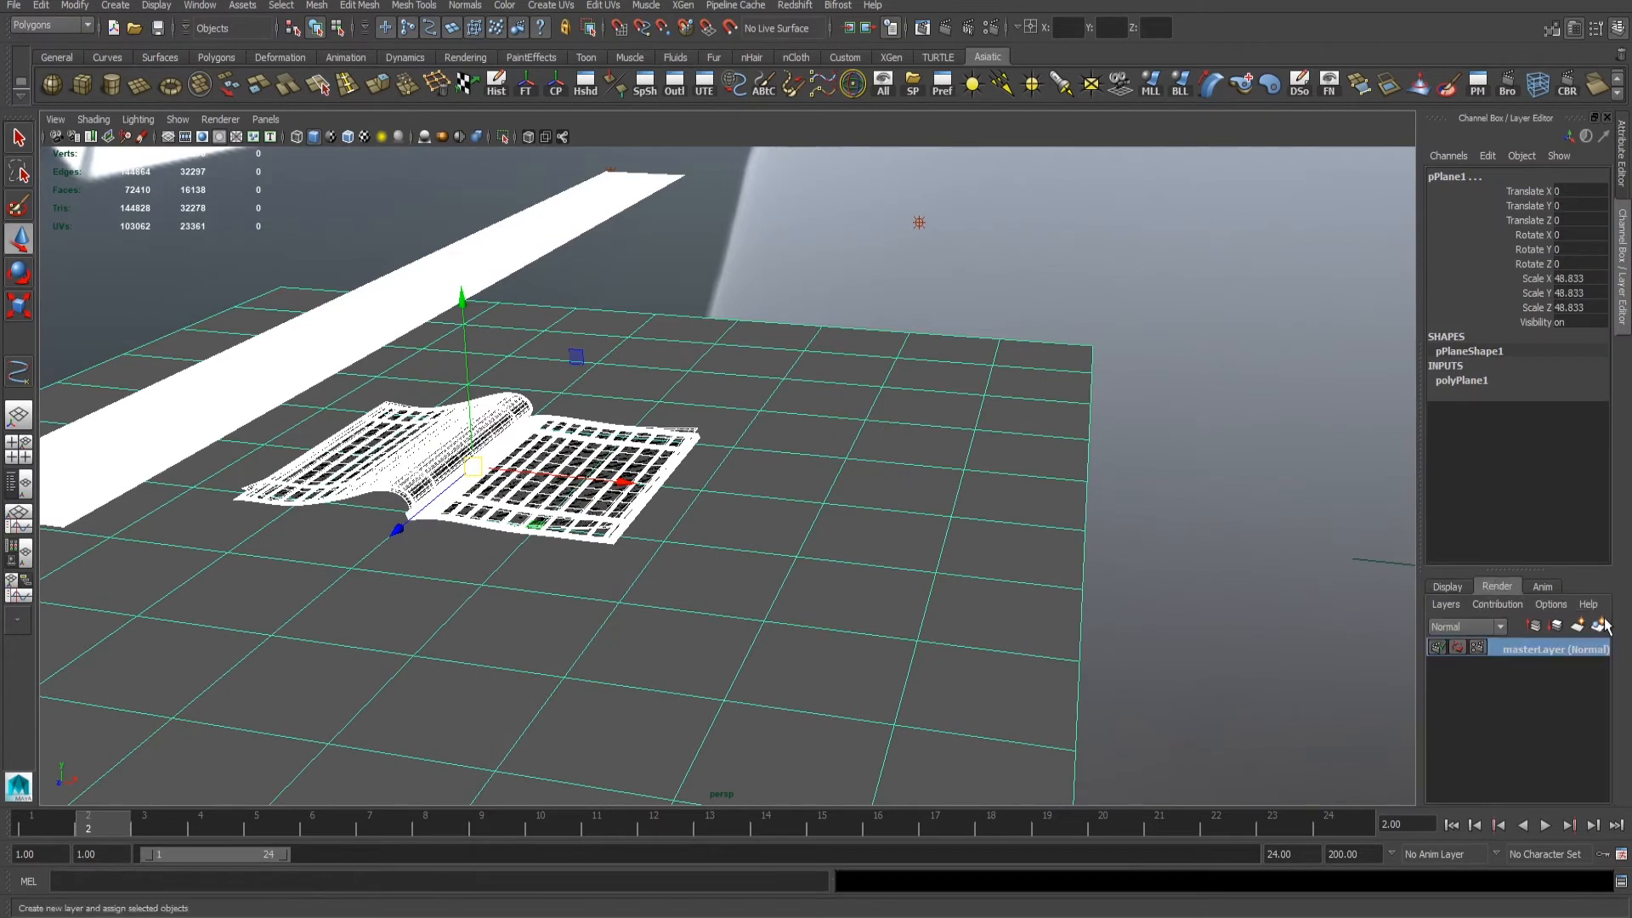
{"action": "left_click", "coordinate": [1602, 625]}
{"action": "left_click", "coordinate": [1524, 651]}
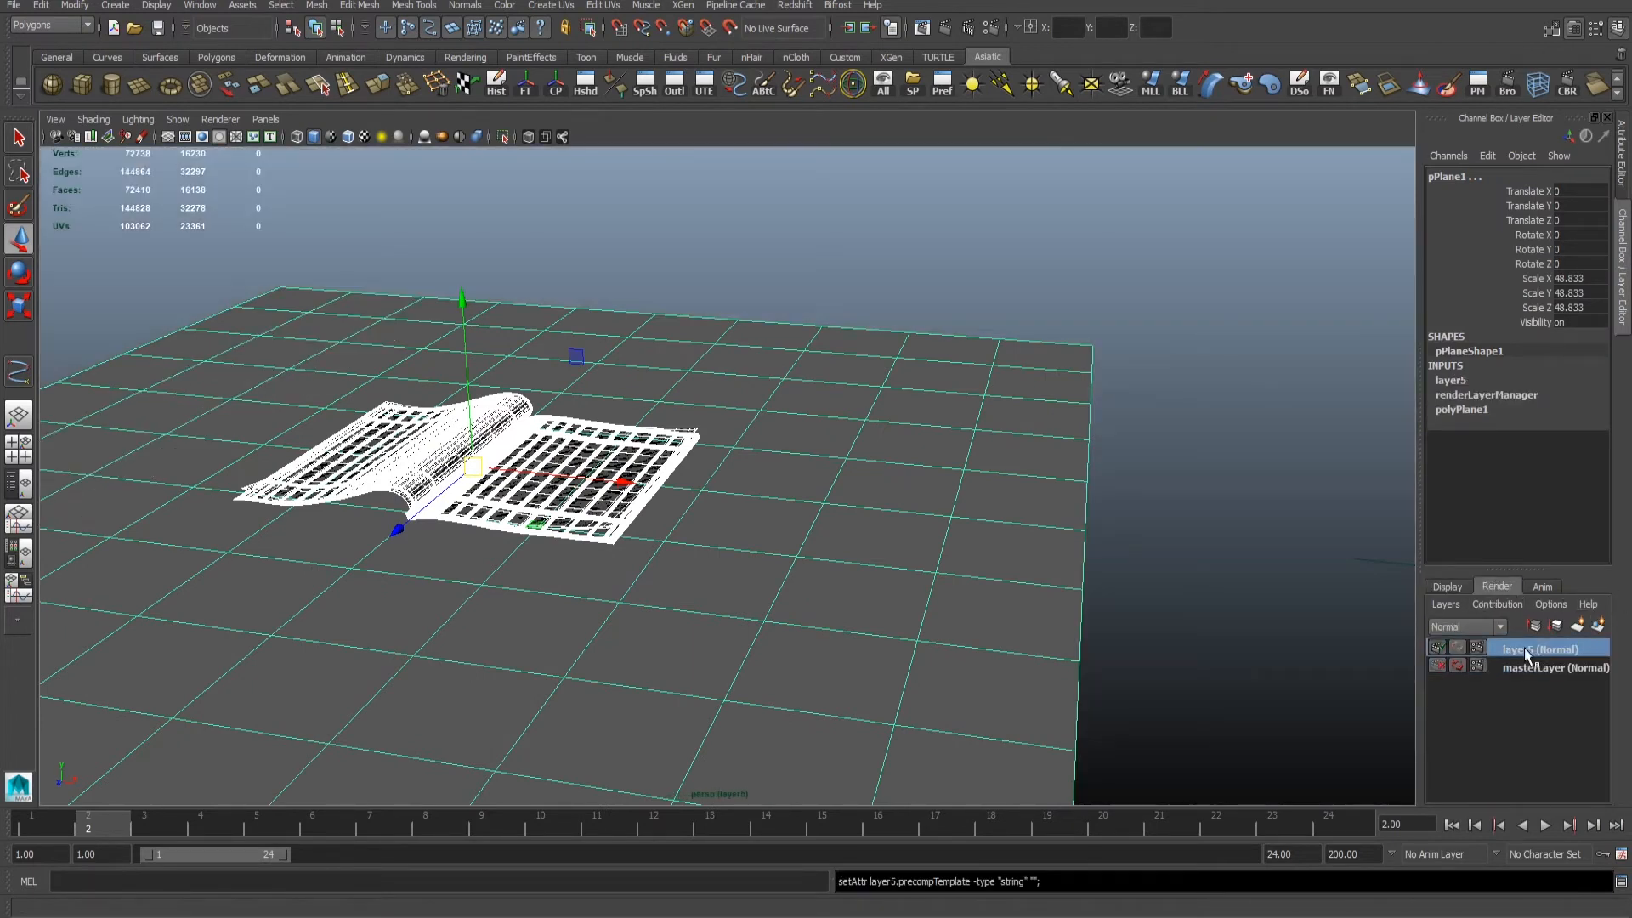
{"action": "left_click", "coordinate": [1529, 671]}
{"action": "left_click", "coordinate": [1519, 651]}
{"action": "double_click", "coordinate": [1528, 651]}
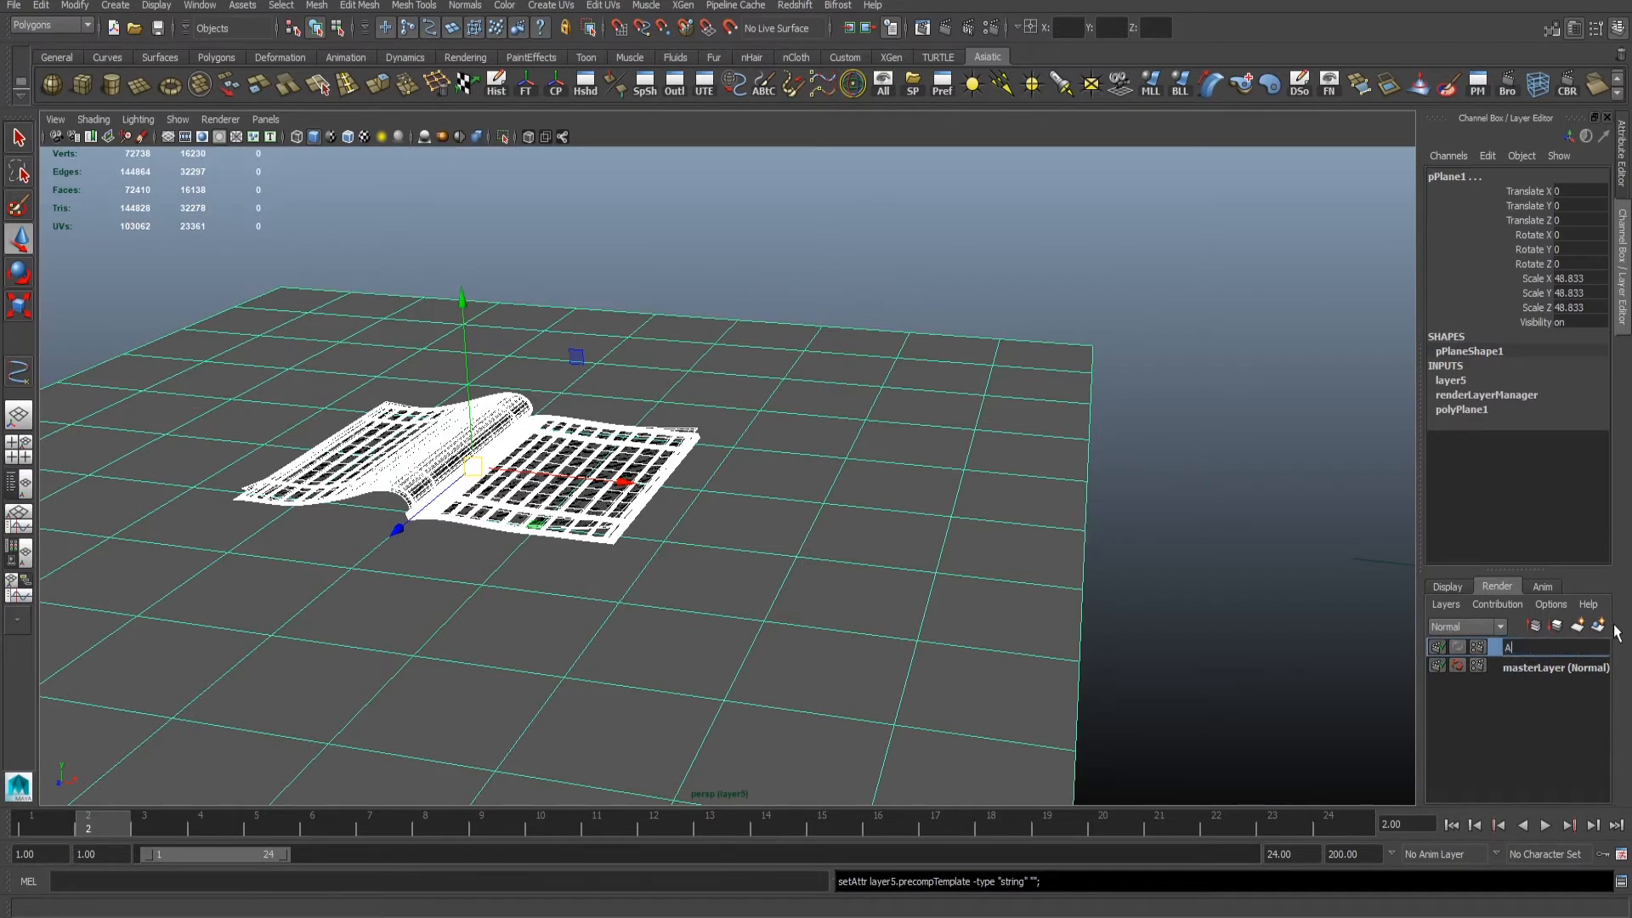
{"action": "type", "text": "AO"}
{"action": "key", "text": "Return"}
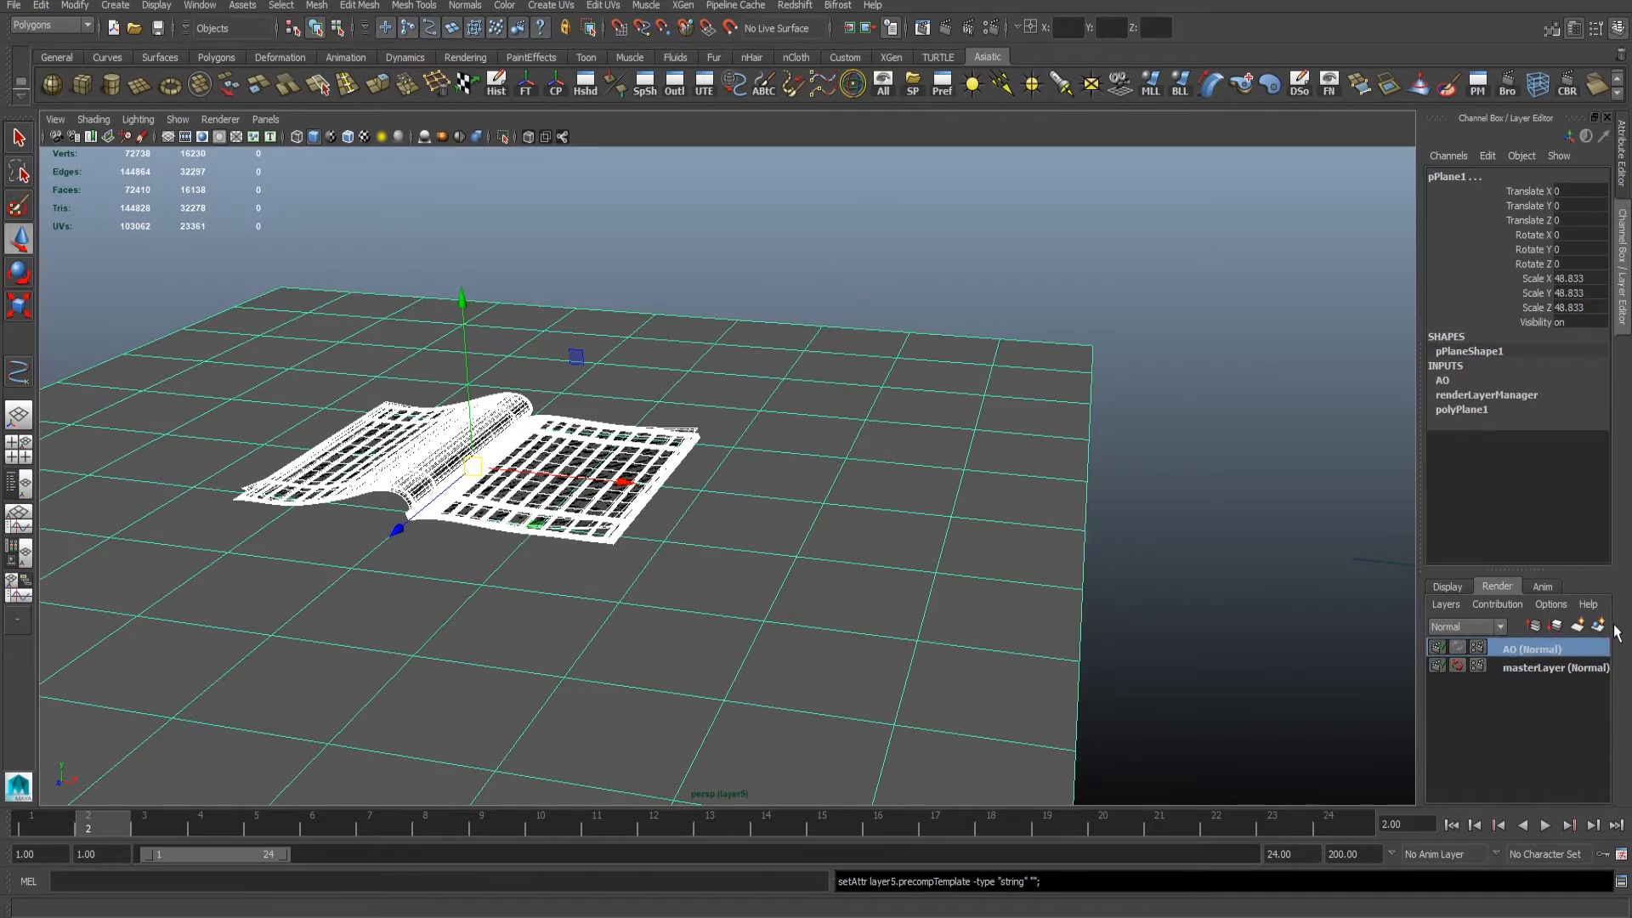
- Open the AO render layer's attributes and apply the Occlusion preset to it
{"action": "right_click", "coordinate": [1547, 653]}
{"action": "left_click", "coordinate": [1539, 867]}
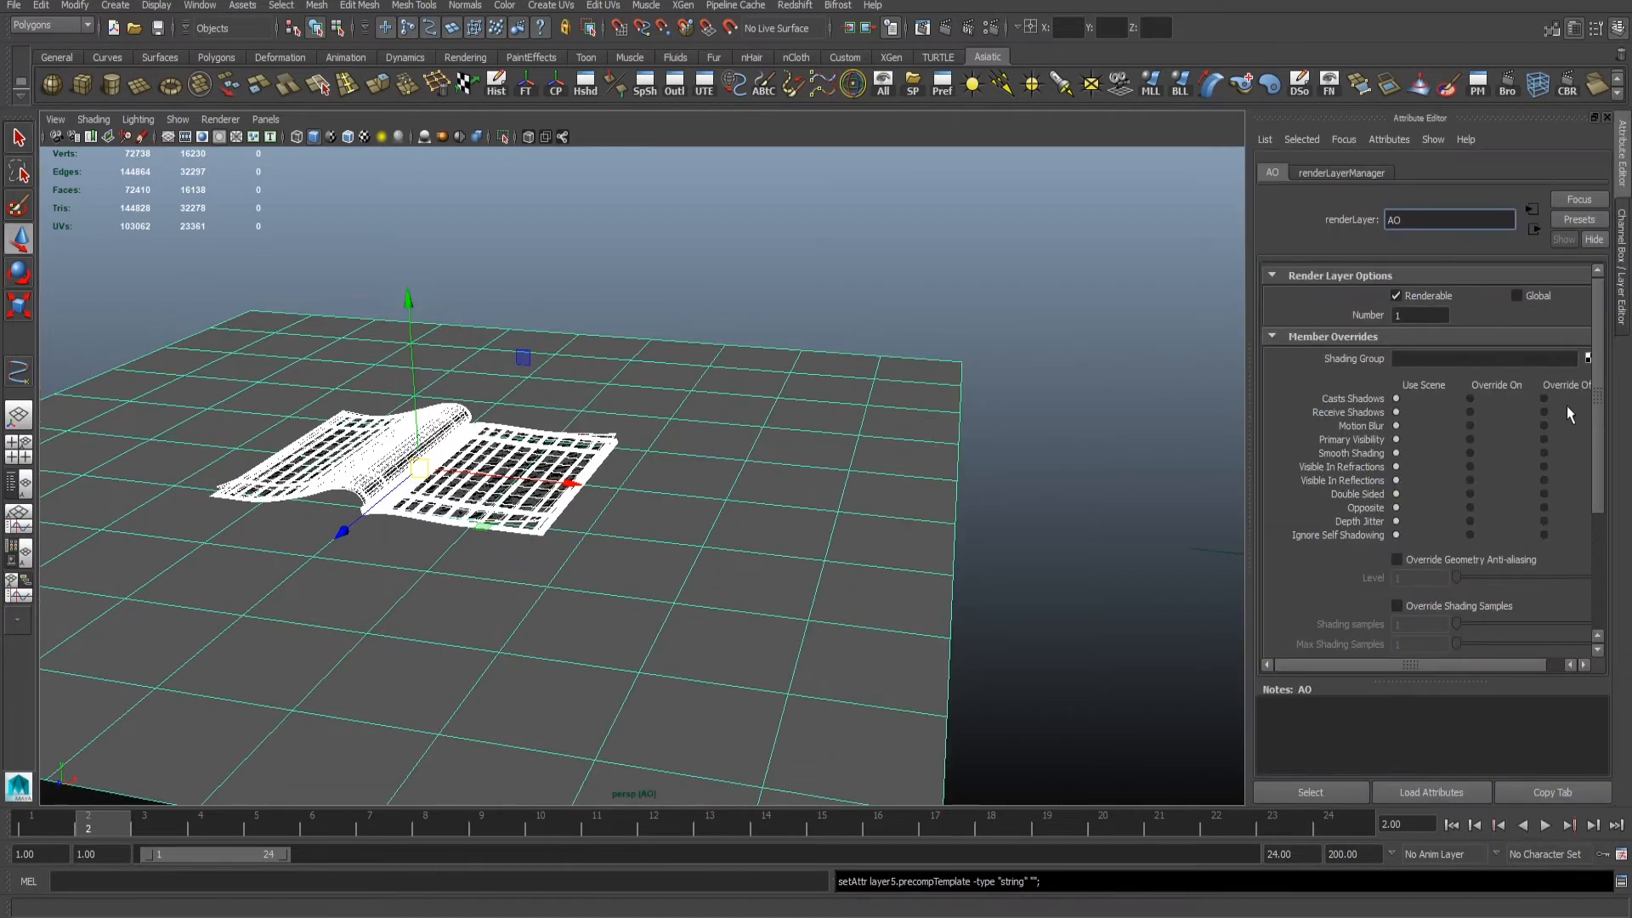
{"action": "left_click", "coordinate": [1573, 223]}
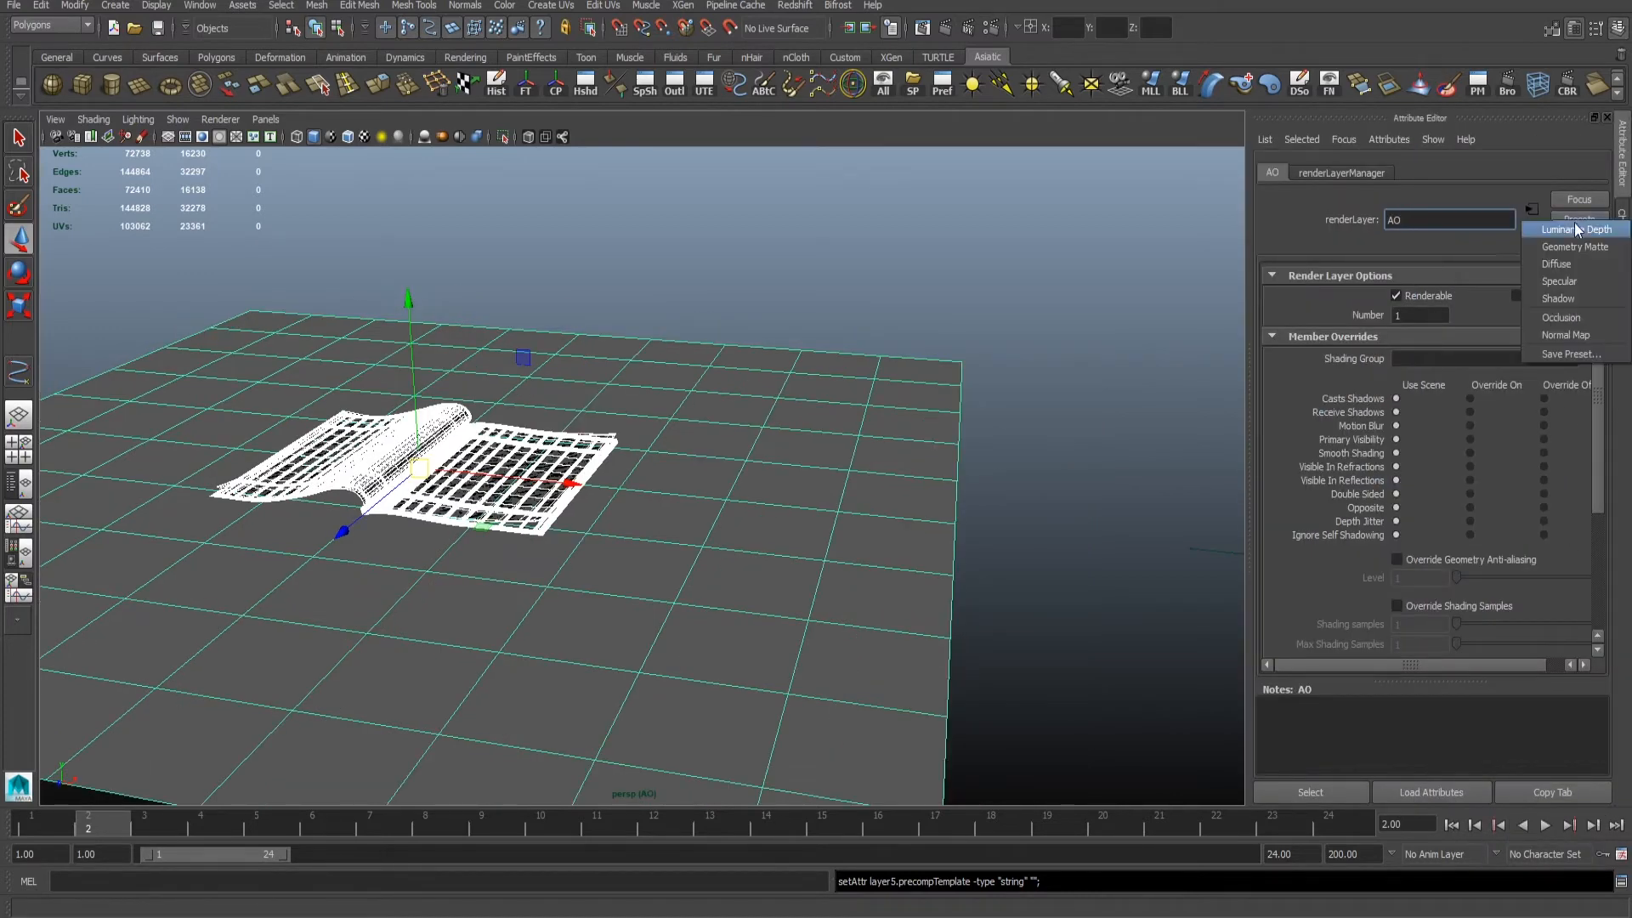
{"action": "left_click", "coordinate": [1561, 317]}
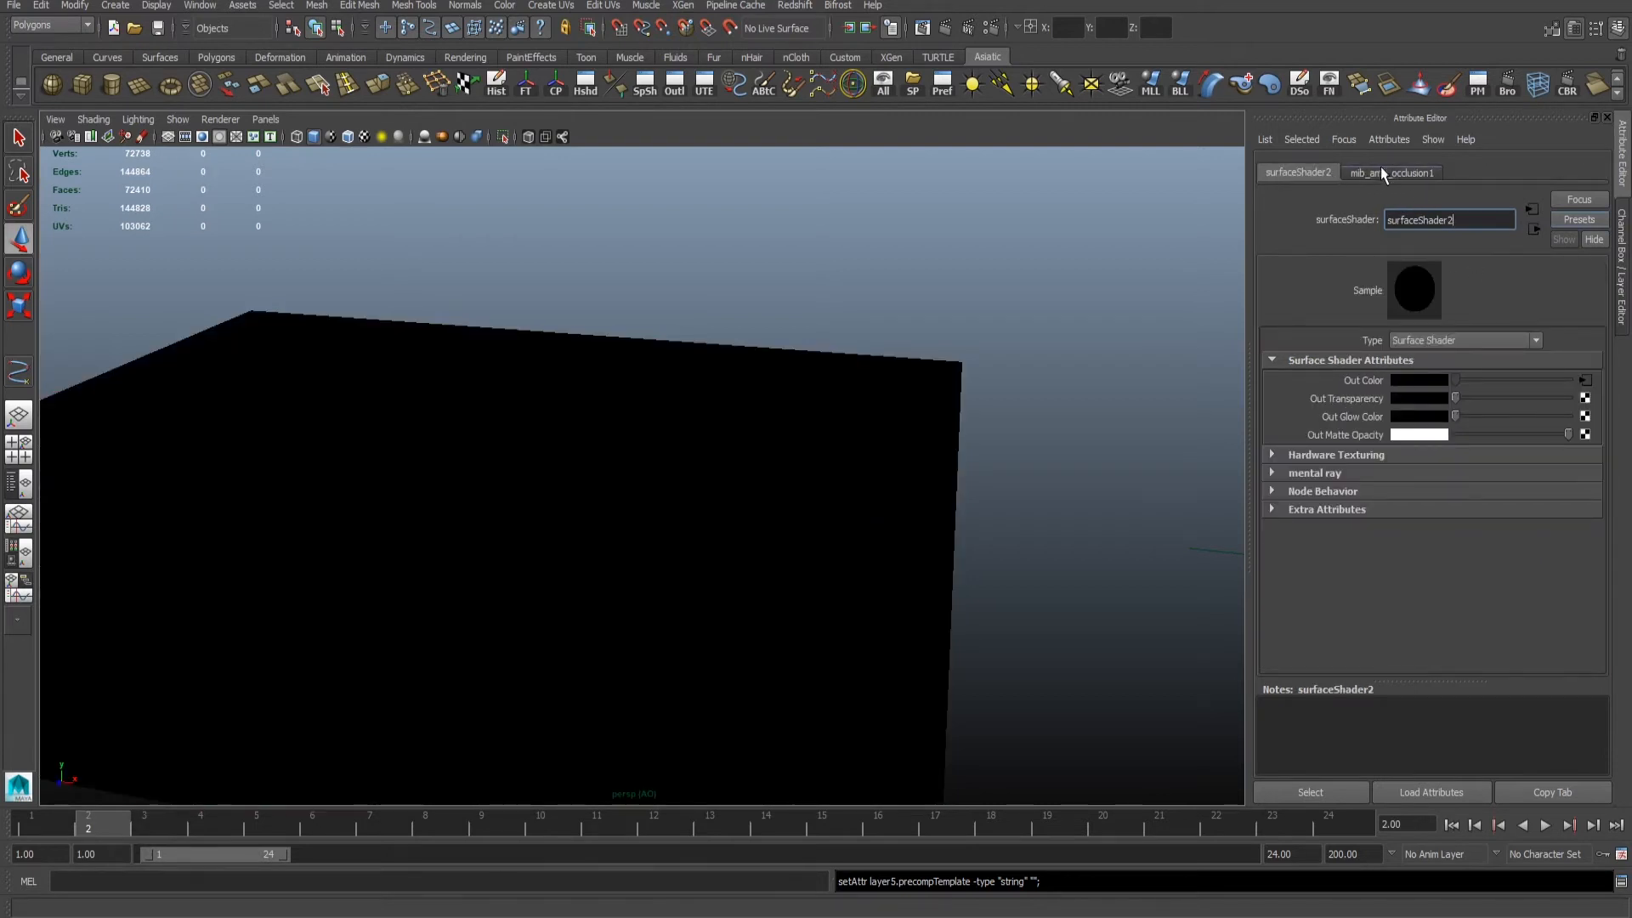
- Set the ambient occlusion samples to 32 and max distance to 16, and test-render a region around the curled page
{"action": "left_click", "coordinate": [1381, 171]}
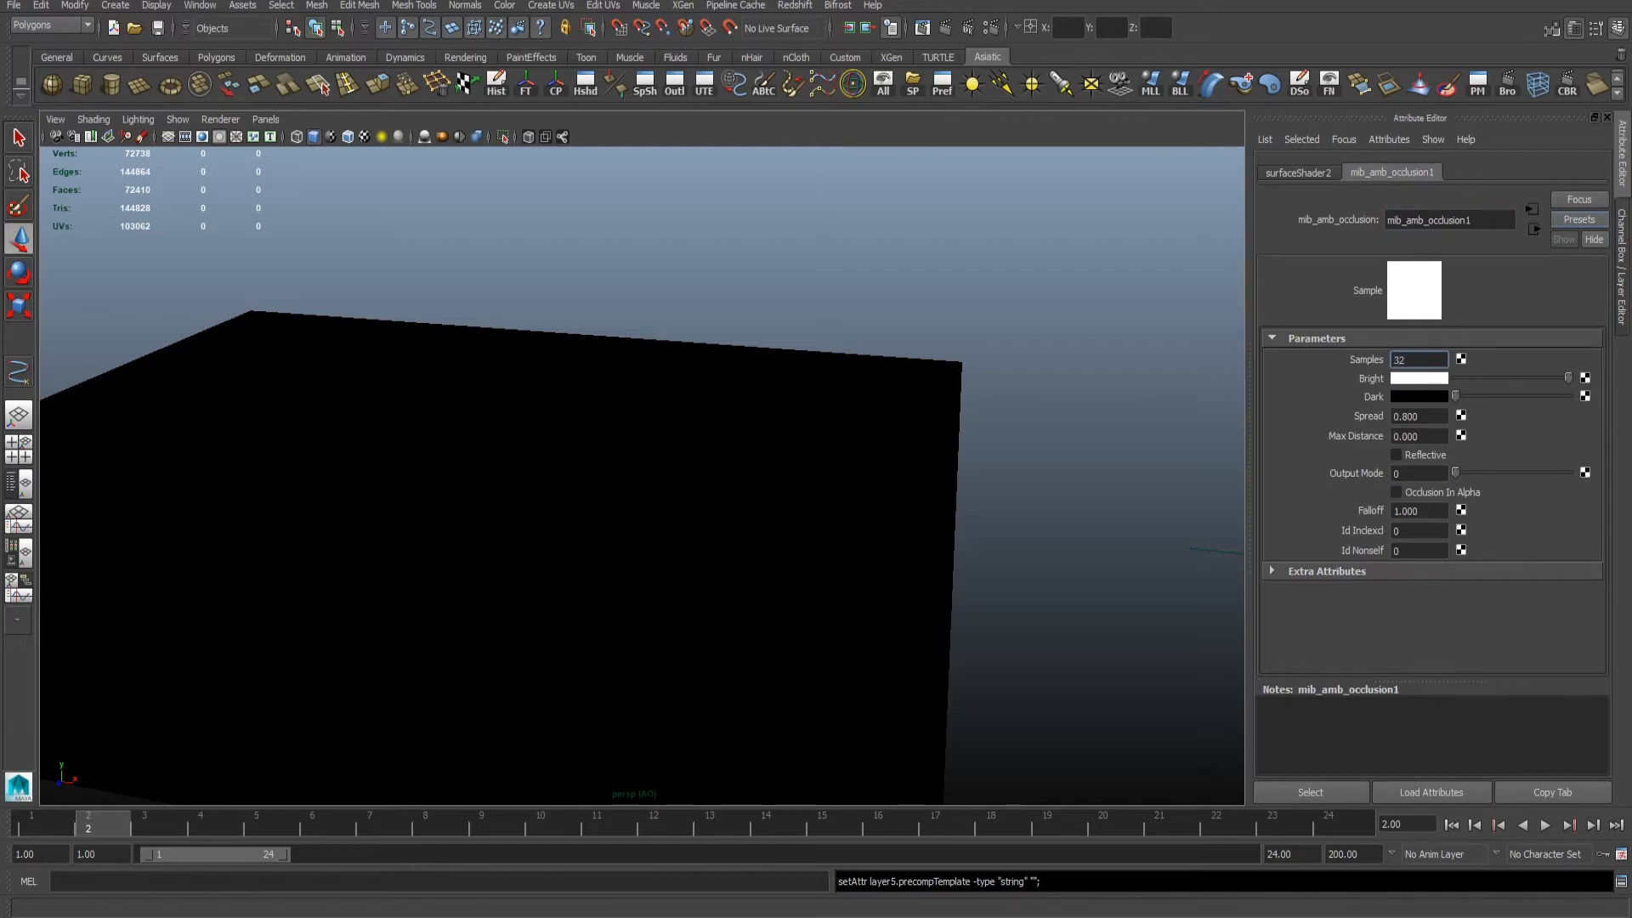
{"action": "left_click", "coordinate": [1423, 437]}
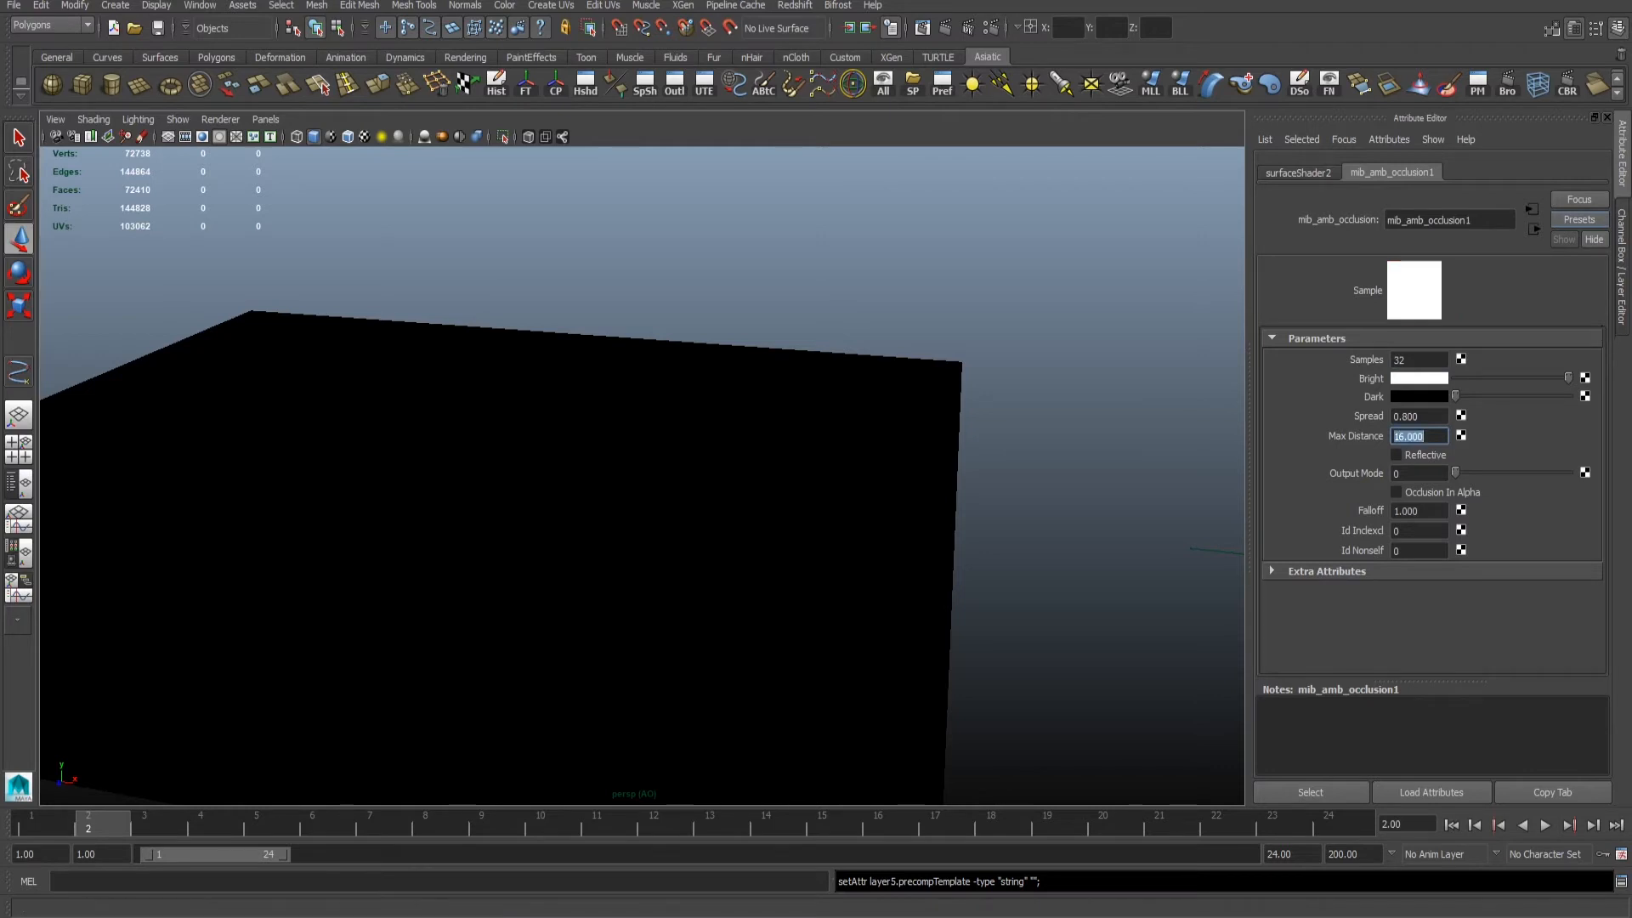
{"action": "left_click", "coordinate": [922, 29]}
{"action": "scroll", "coordinate": [697, 457], "scroll_direction": "down", "scroll_amount": 5}
{"action": "left_click_drag", "start_coordinate": [685, 449], "coordinate": [862, 544]}
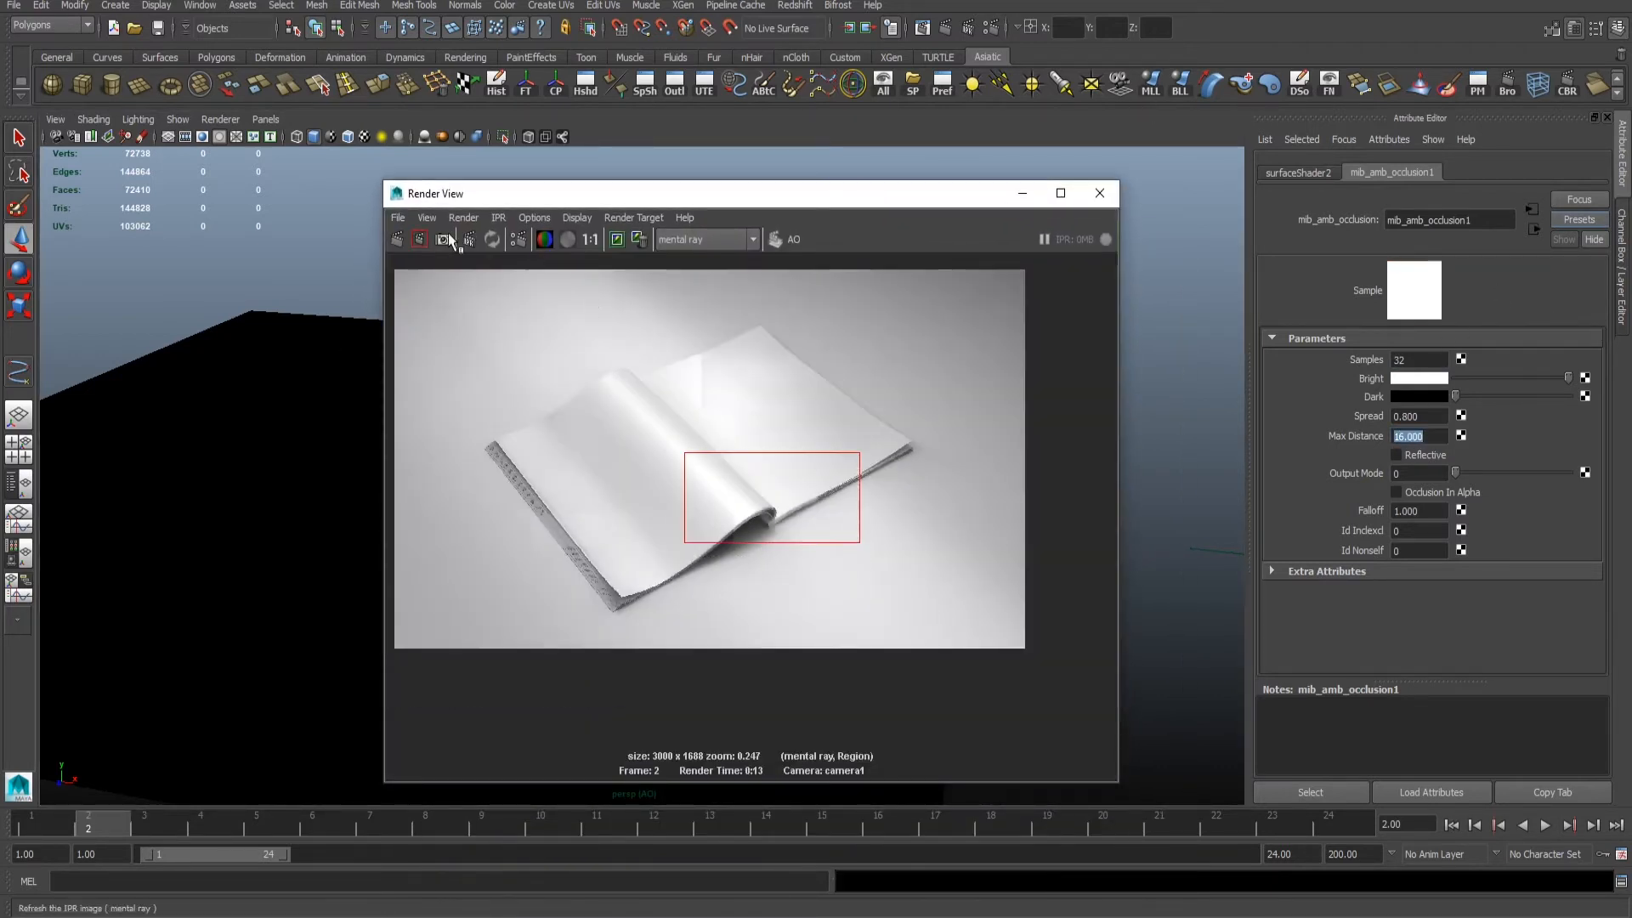
{"action": "left_click", "coordinate": [459, 239]}
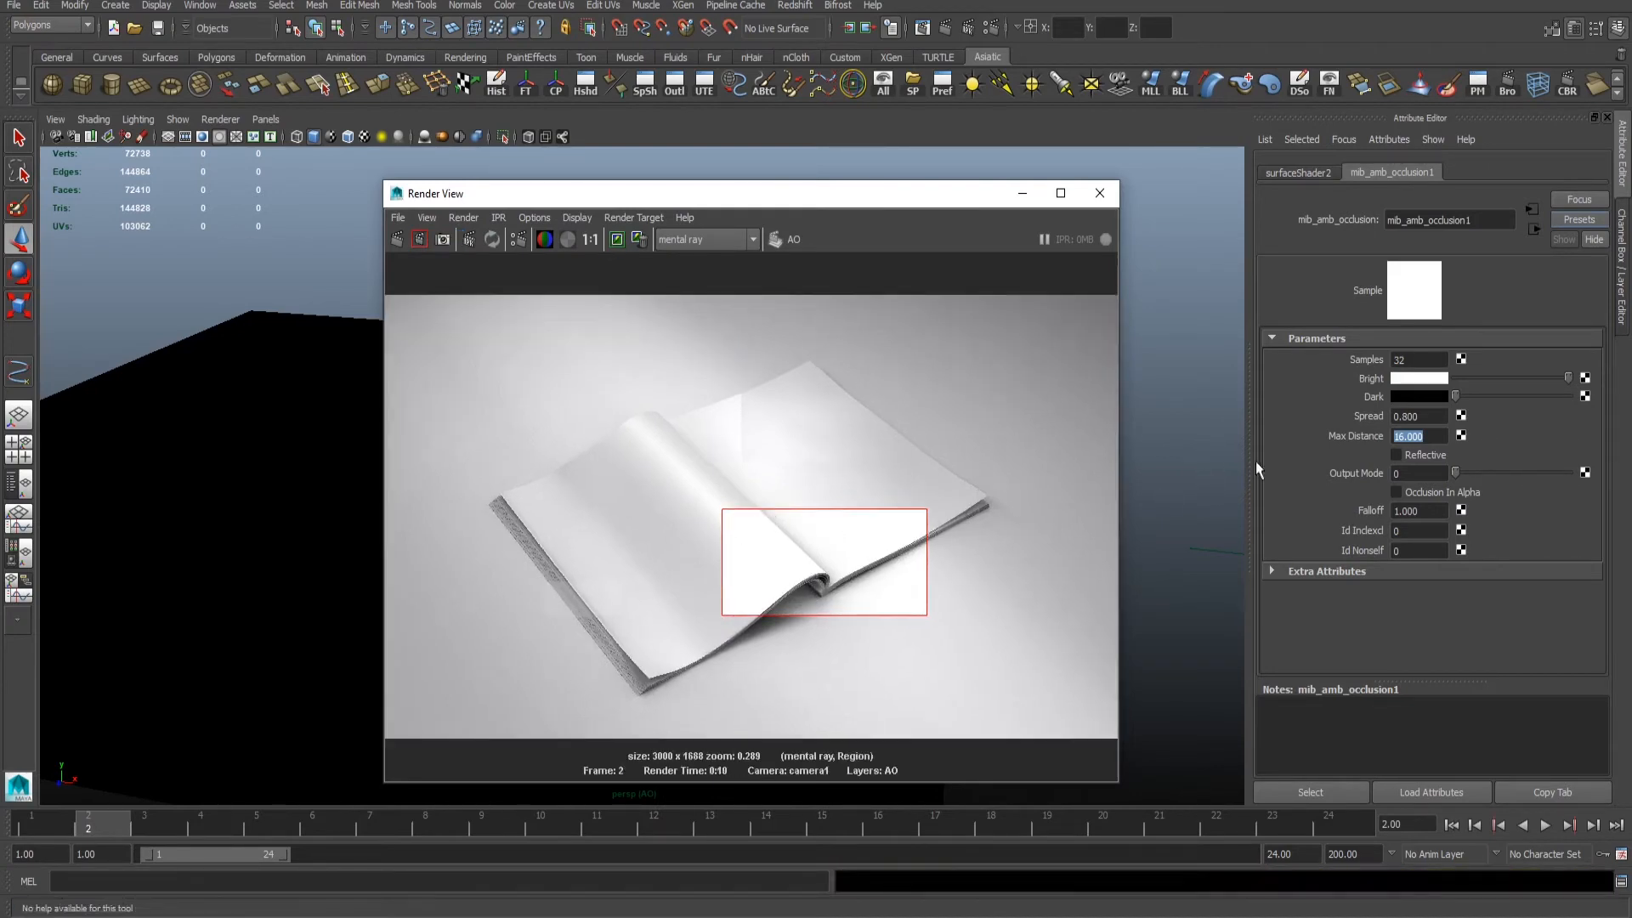
- Try an occlusion max distance of 32 and test-render a wider region around the curled page
{"action": "type", "text": "32"}
{"action": "key", "text": "Return"}
{"action": "left_click_drag", "start_coordinate": [644, 524], "coordinate": [904, 637]}
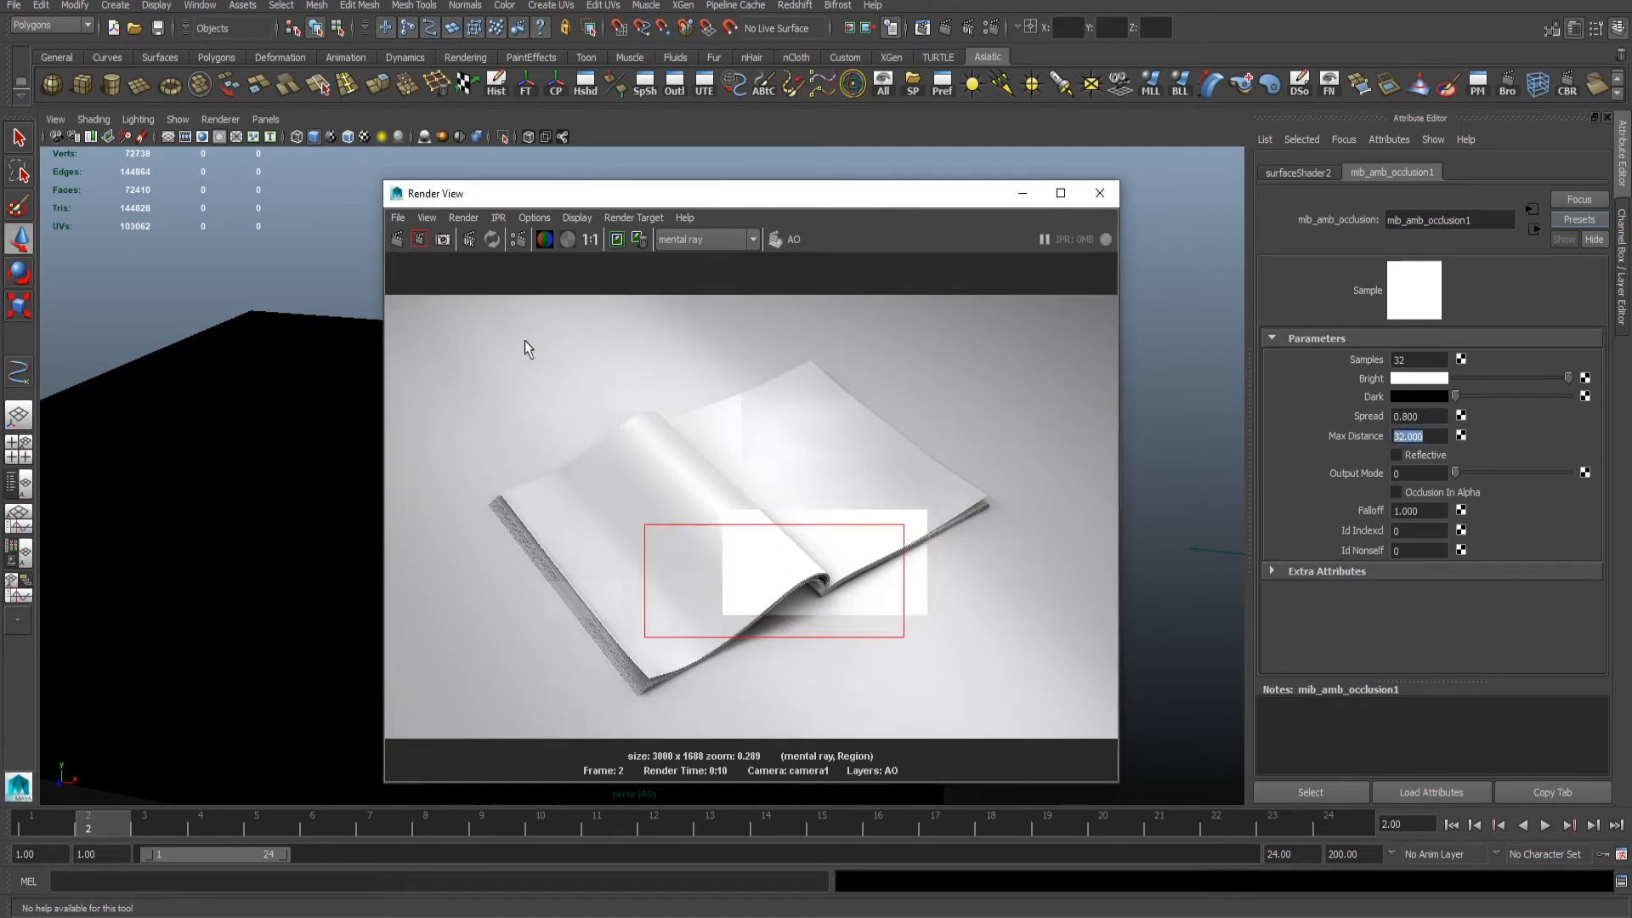
{"action": "left_click", "coordinate": [419, 239]}
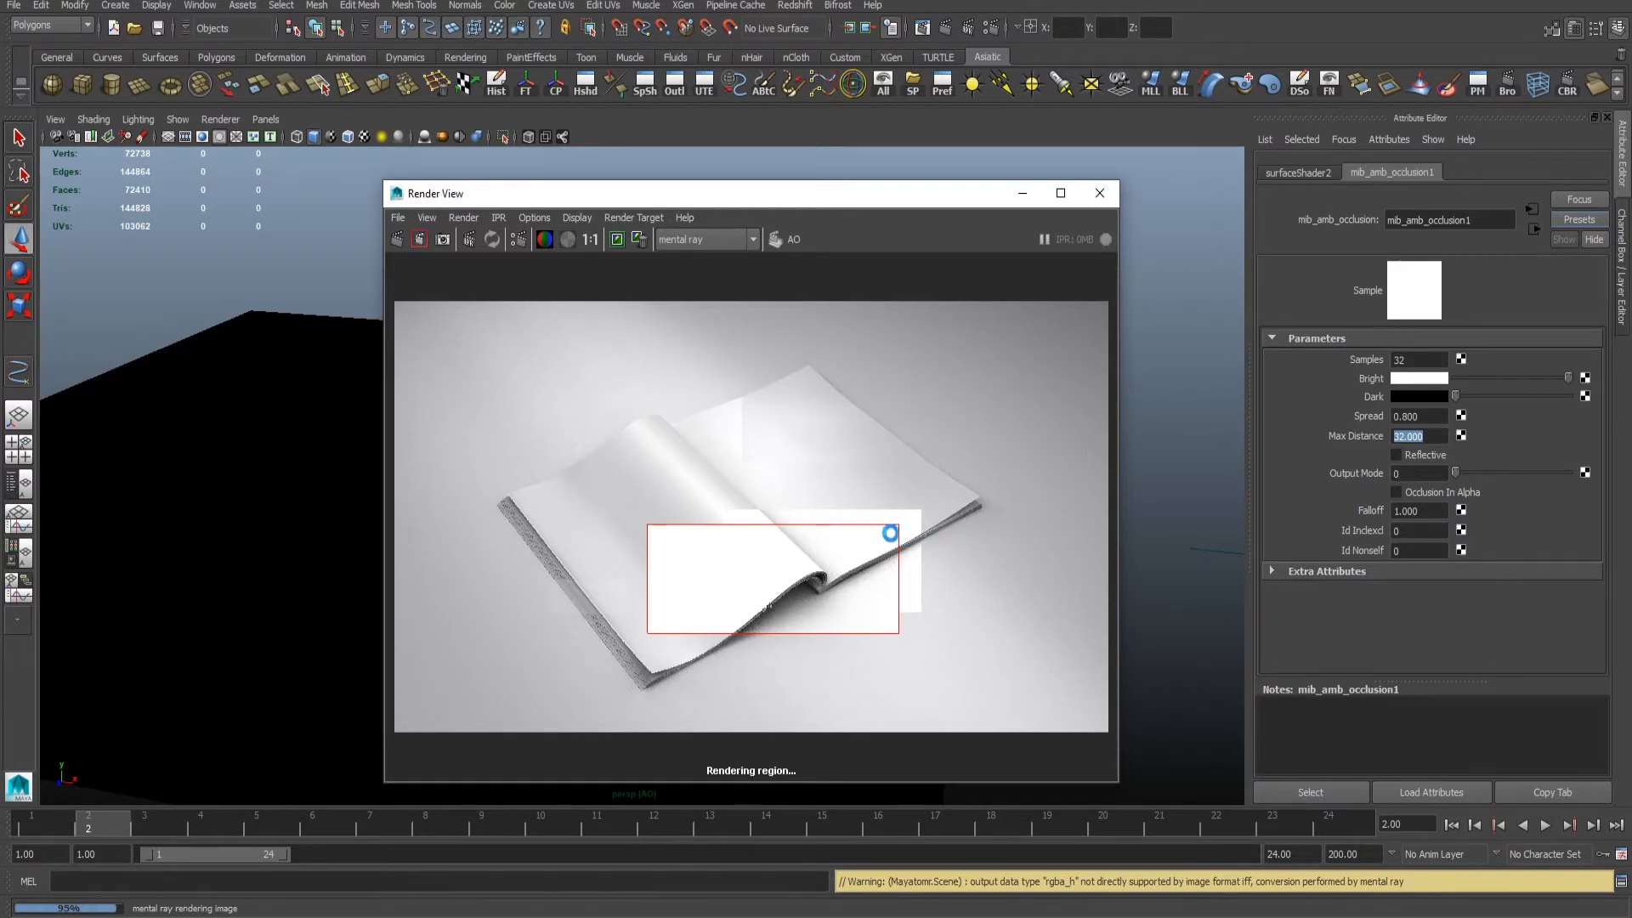
{"action": "scroll", "coordinate": [875, 539], "scroll_direction": "up", "scroll_amount": 8}
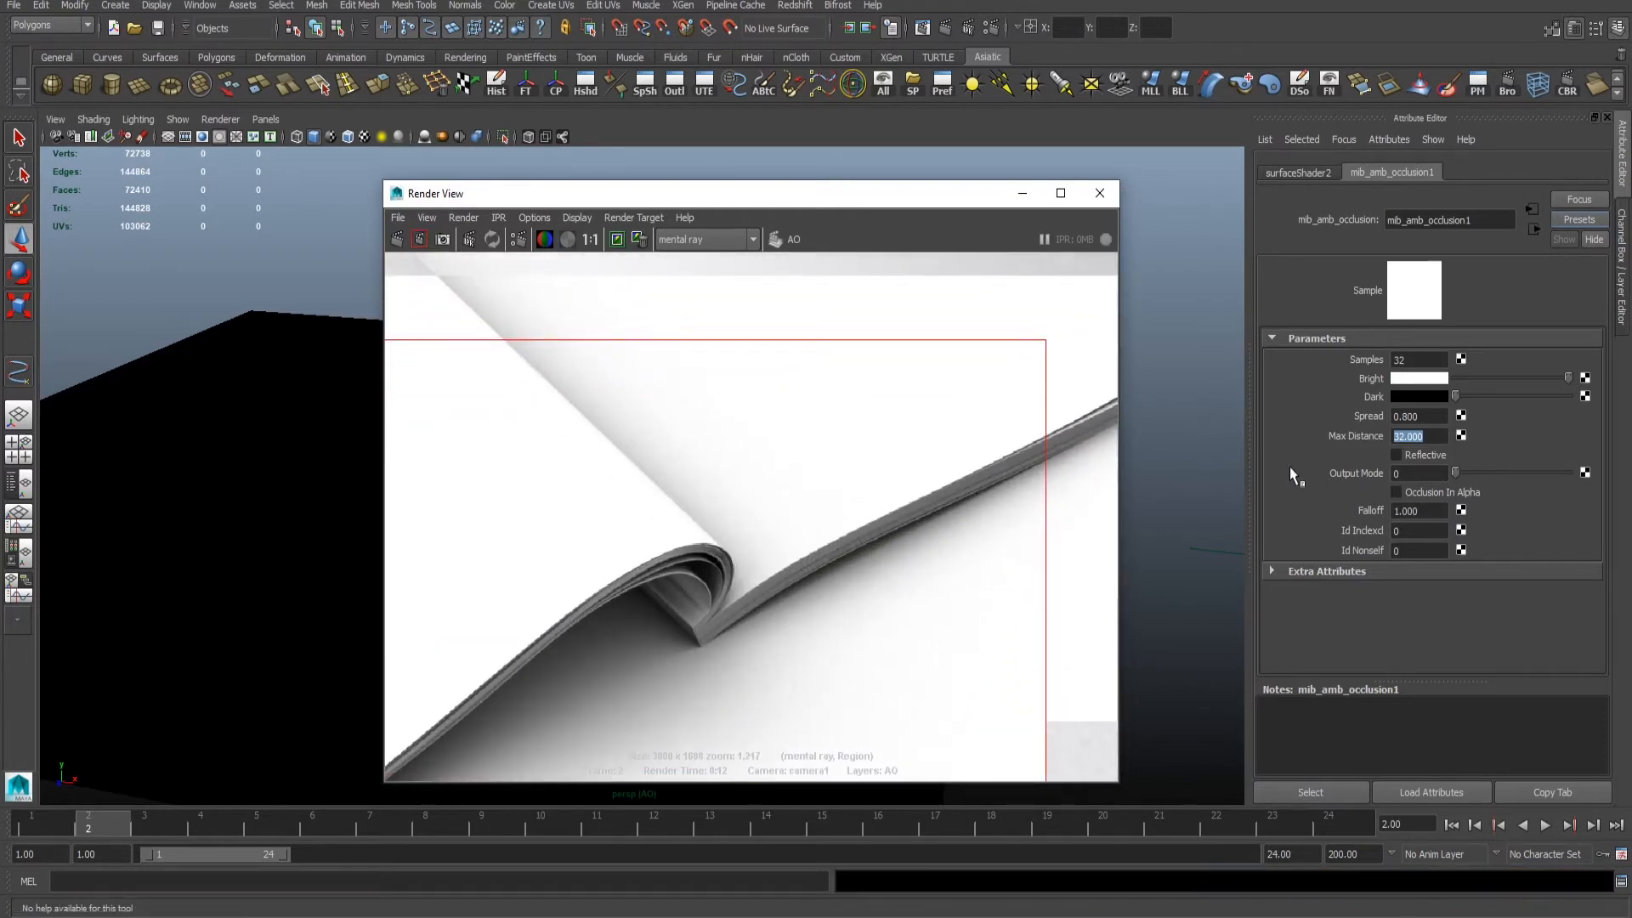
- Set the occlusion max distance to 8 and test-render a region around the end of the page curl
{"action": "left_click", "coordinate": [1173, 397]}
{"action": "scroll", "coordinate": [821, 563], "scroll_direction": "down", "scroll_amount": 1}
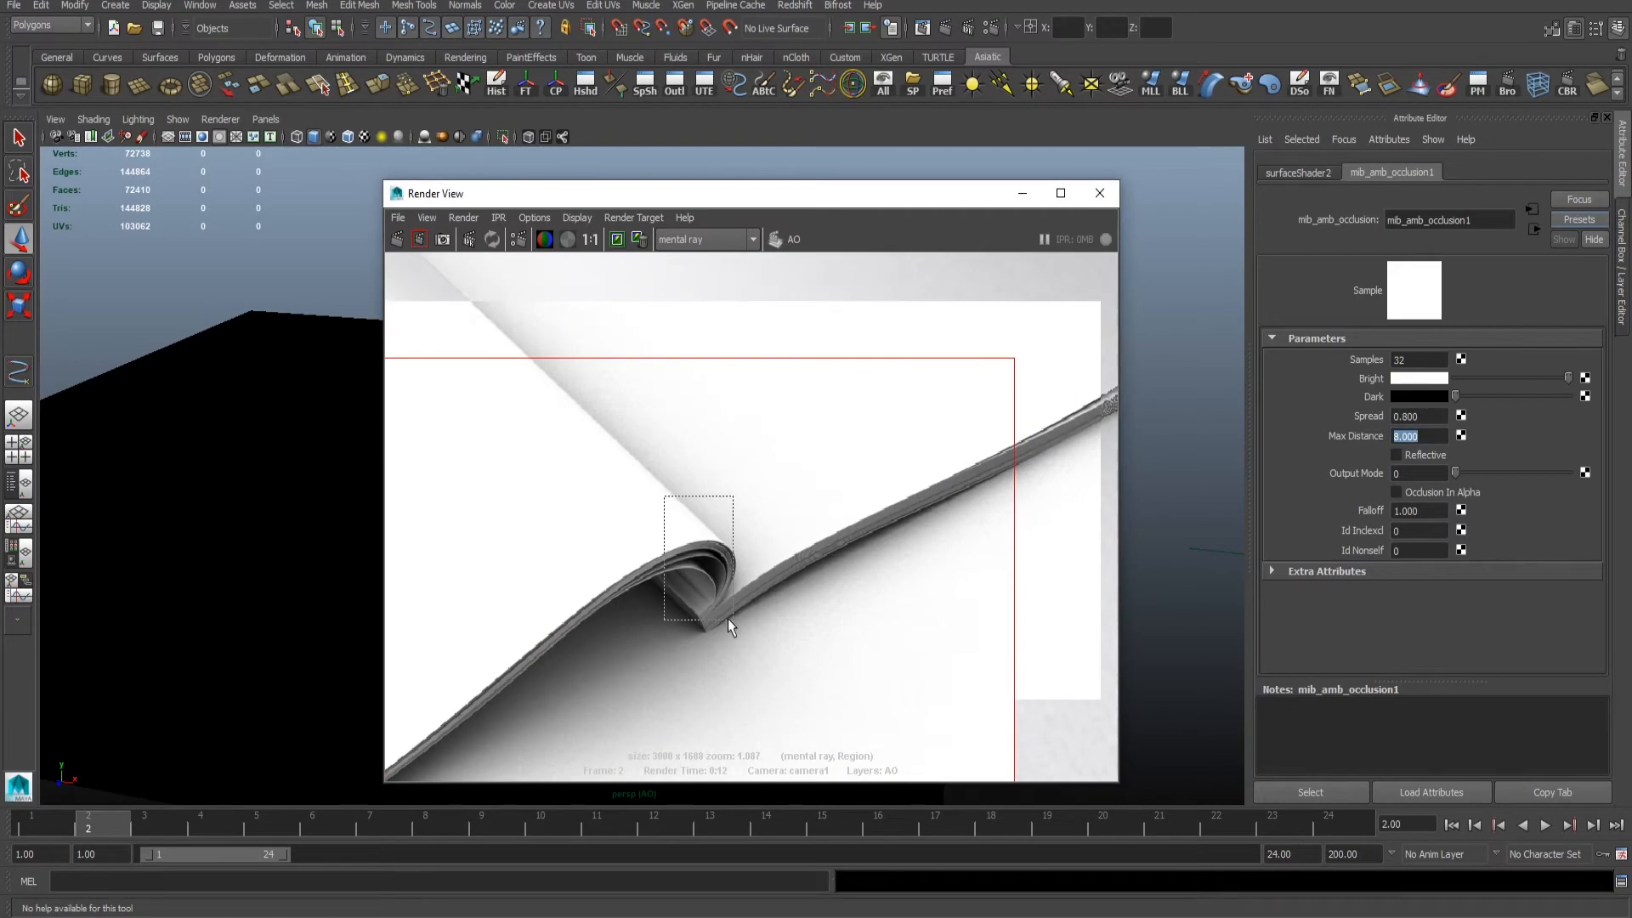
{"action": "left_click_drag", "start_coordinate": [728, 619], "coordinate": [789, 676]}
{"action": "left_click", "coordinate": [592, 241]}
{"action": "scroll", "coordinate": [715, 496], "scroll_direction": "up", "scroll_amount": 7}
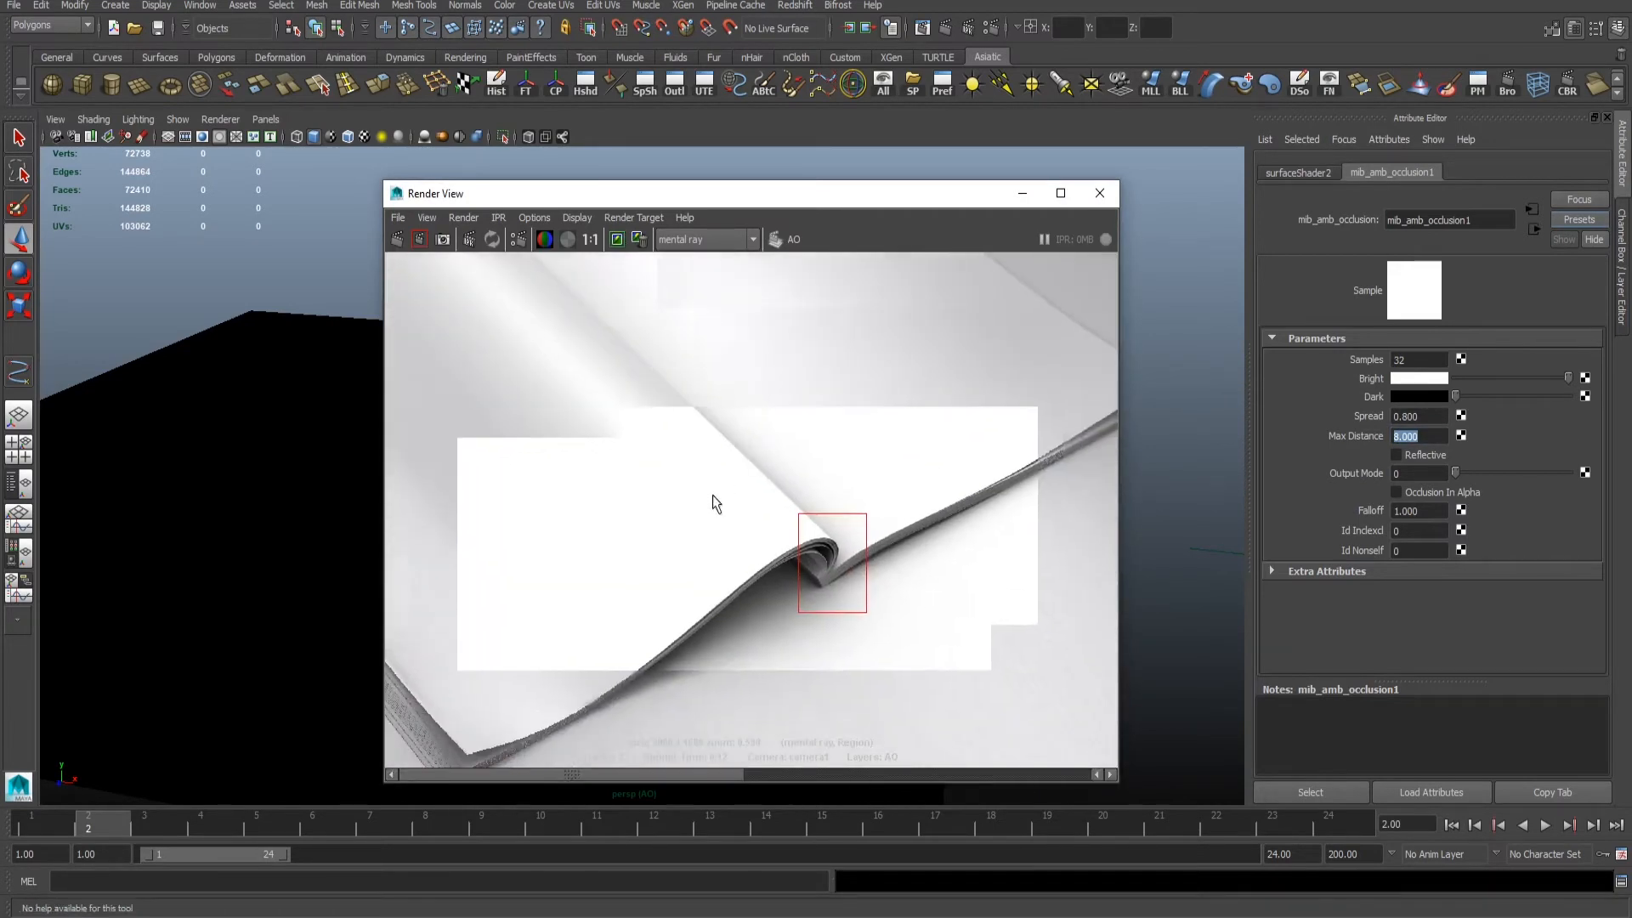
{"action": "left_click_drag", "start_coordinate": [708, 493], "coordinate": [911, 628]}
{"action": "left_click", "coordinate": [420, 239]}
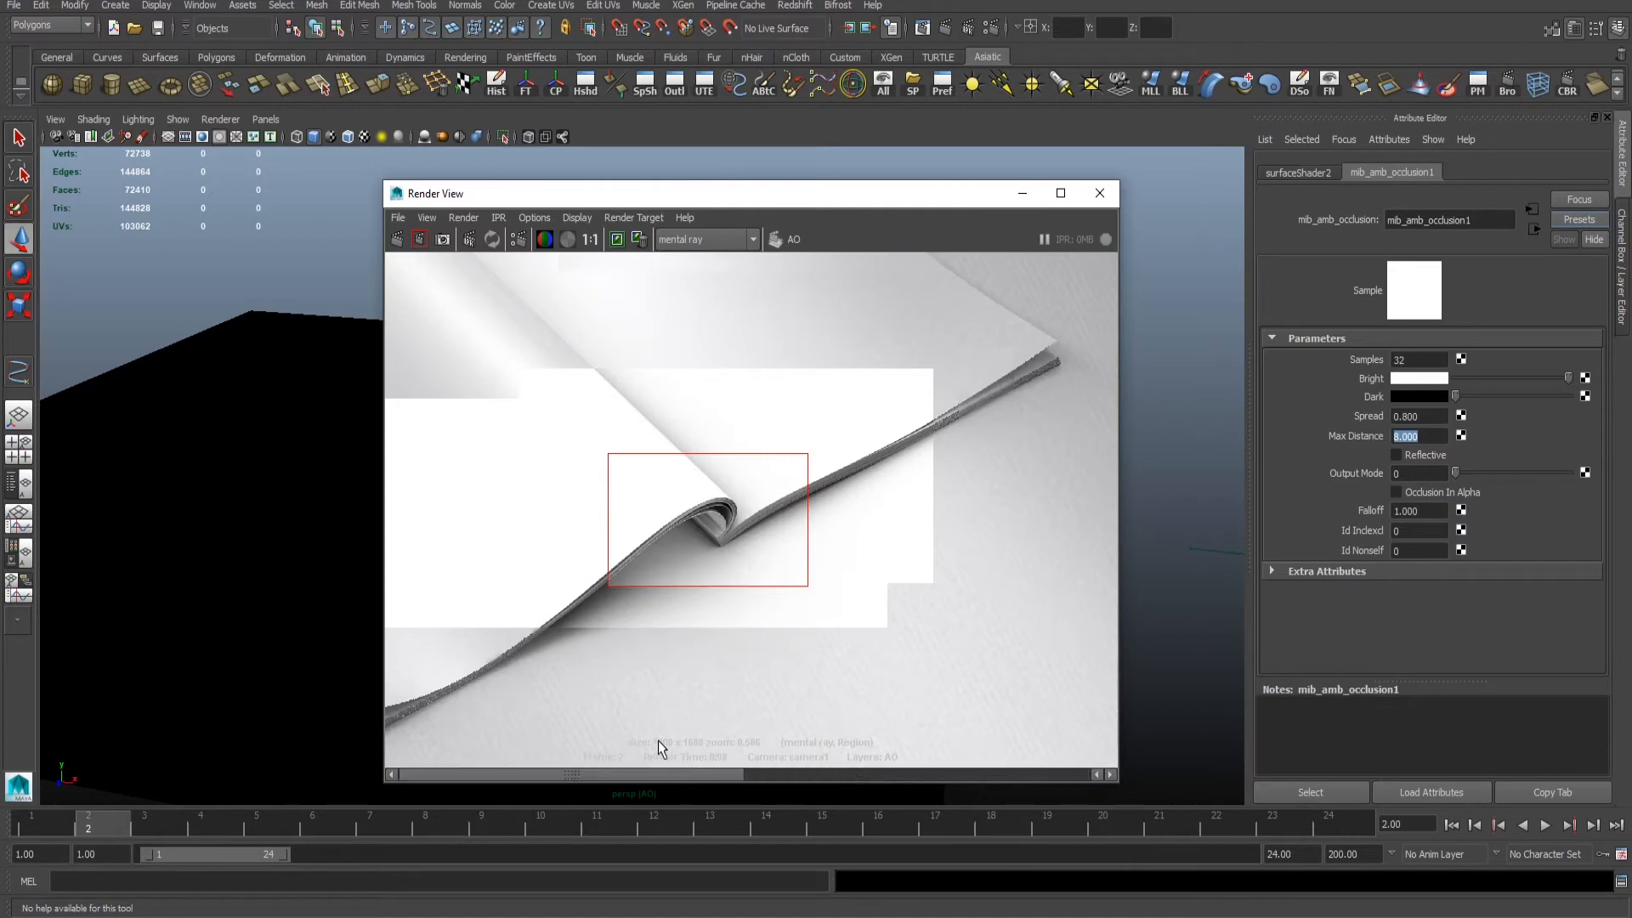
- Examine the occlusion render at the page curl up close and save the scene
{"action": "left_click_drag", "start_coordinate": [716, 732], "coordinate": [608, 724]}
{"action": "right_click_drag", "start_coordinate": [648, 515], "coordinate": [711, 549], "text": "alt"}
{"action": "key", "text": "ctrl+s"}
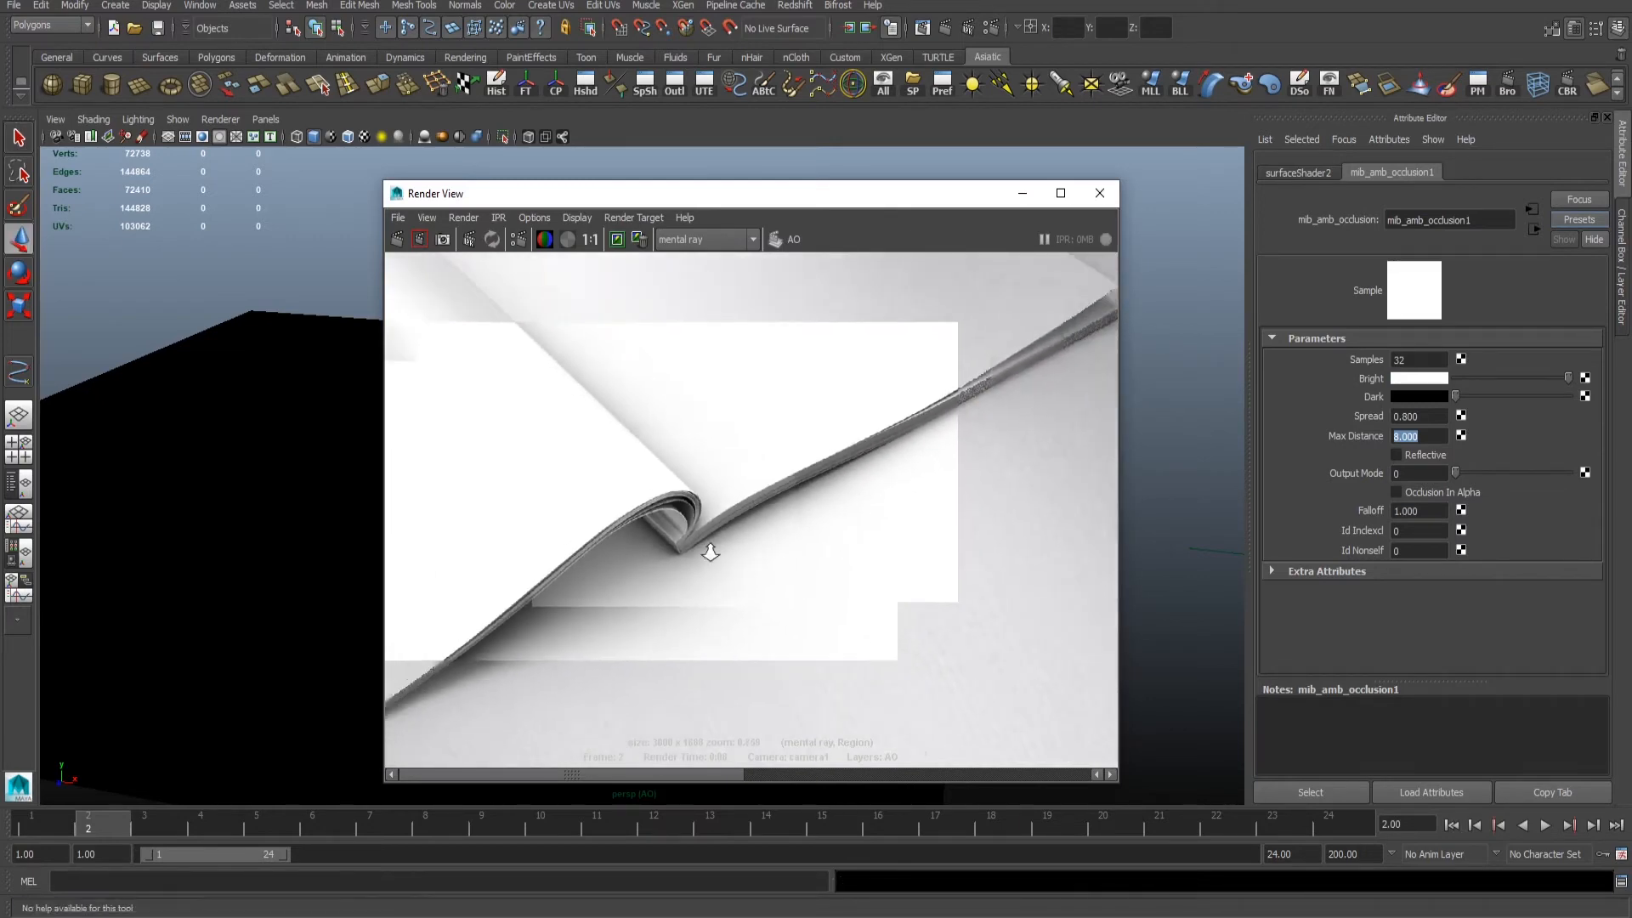
{"action": "right_click_drag", "start_coordinate": [823, 557], "coordinate": [769, 552], "text": "alt"}
{"action": "left_click", "coordinate": [973, 533]}
{"action": "right_click_drag", "start_coordinate": [972, 533], "coordinate": [697, 509], "text": "alt"}
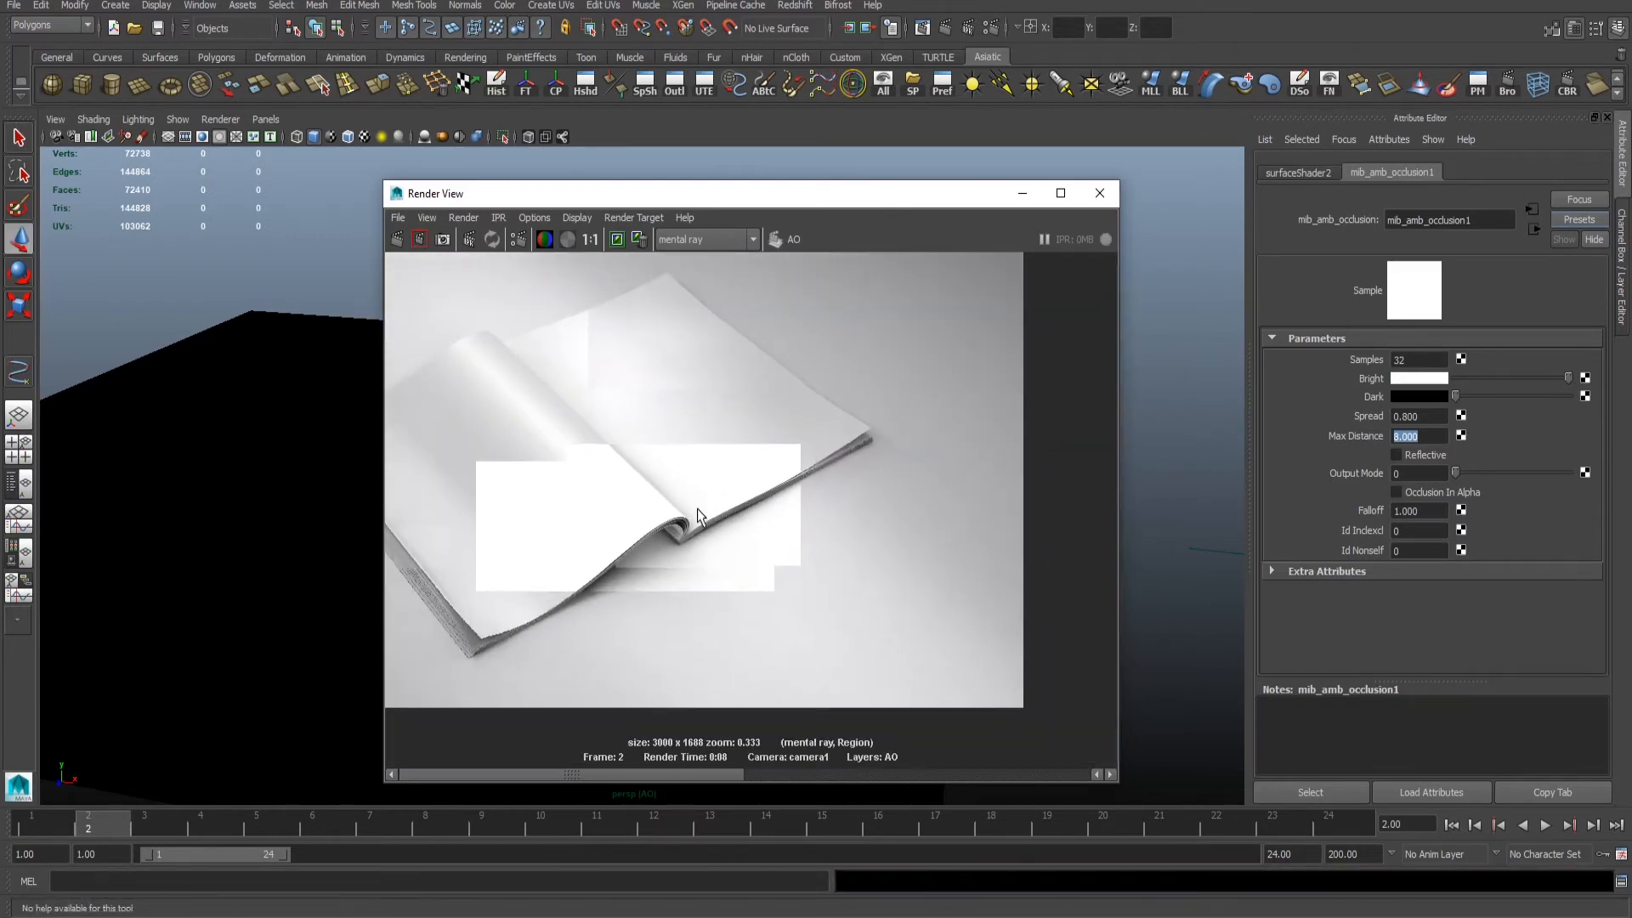
{"action": "right_click_drag", "start_coordinate": [843, 458], "coordinate": [672, 398], "text": "alt"}
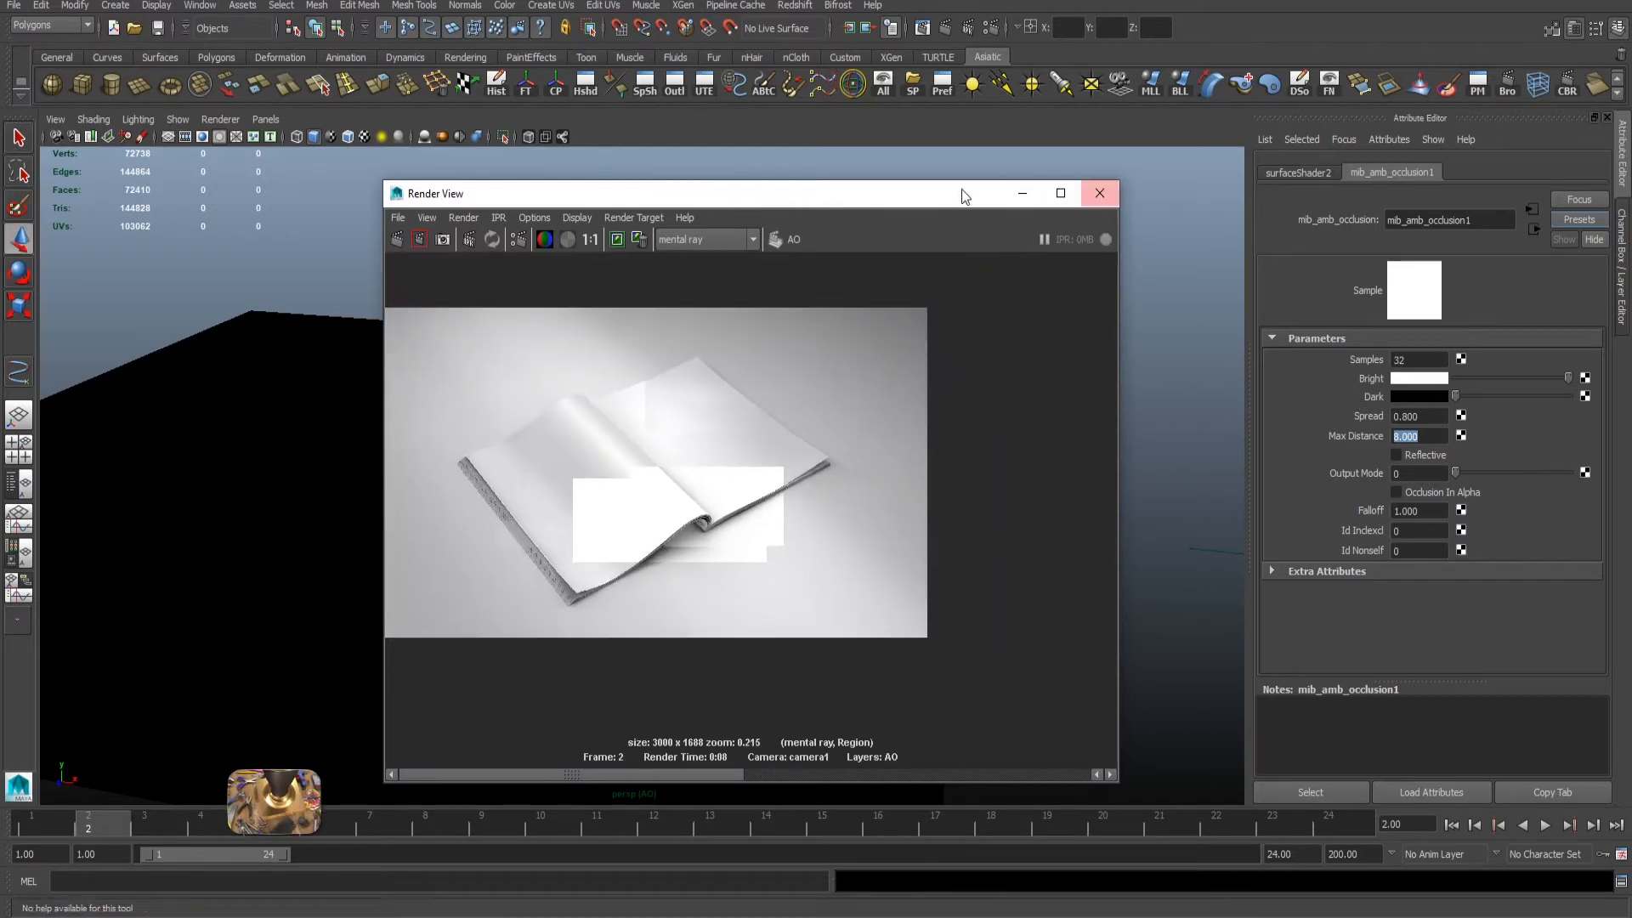
- Select the whole magazine in the scene and inspect from the front view where it meets the ground plane
{"action": "left_click_drag", "start_coordinate": [874, 199], "coordinate": [1222, 556]}
{"action": "right_click_drag", "start_coordinate": [1053, 434], "coordinate": [706, 383], "text": "alt"}
{"action": "left_click_drag", "start_coordinate": [706, 382], "coordinate": [736, 349], "text": "alt"}
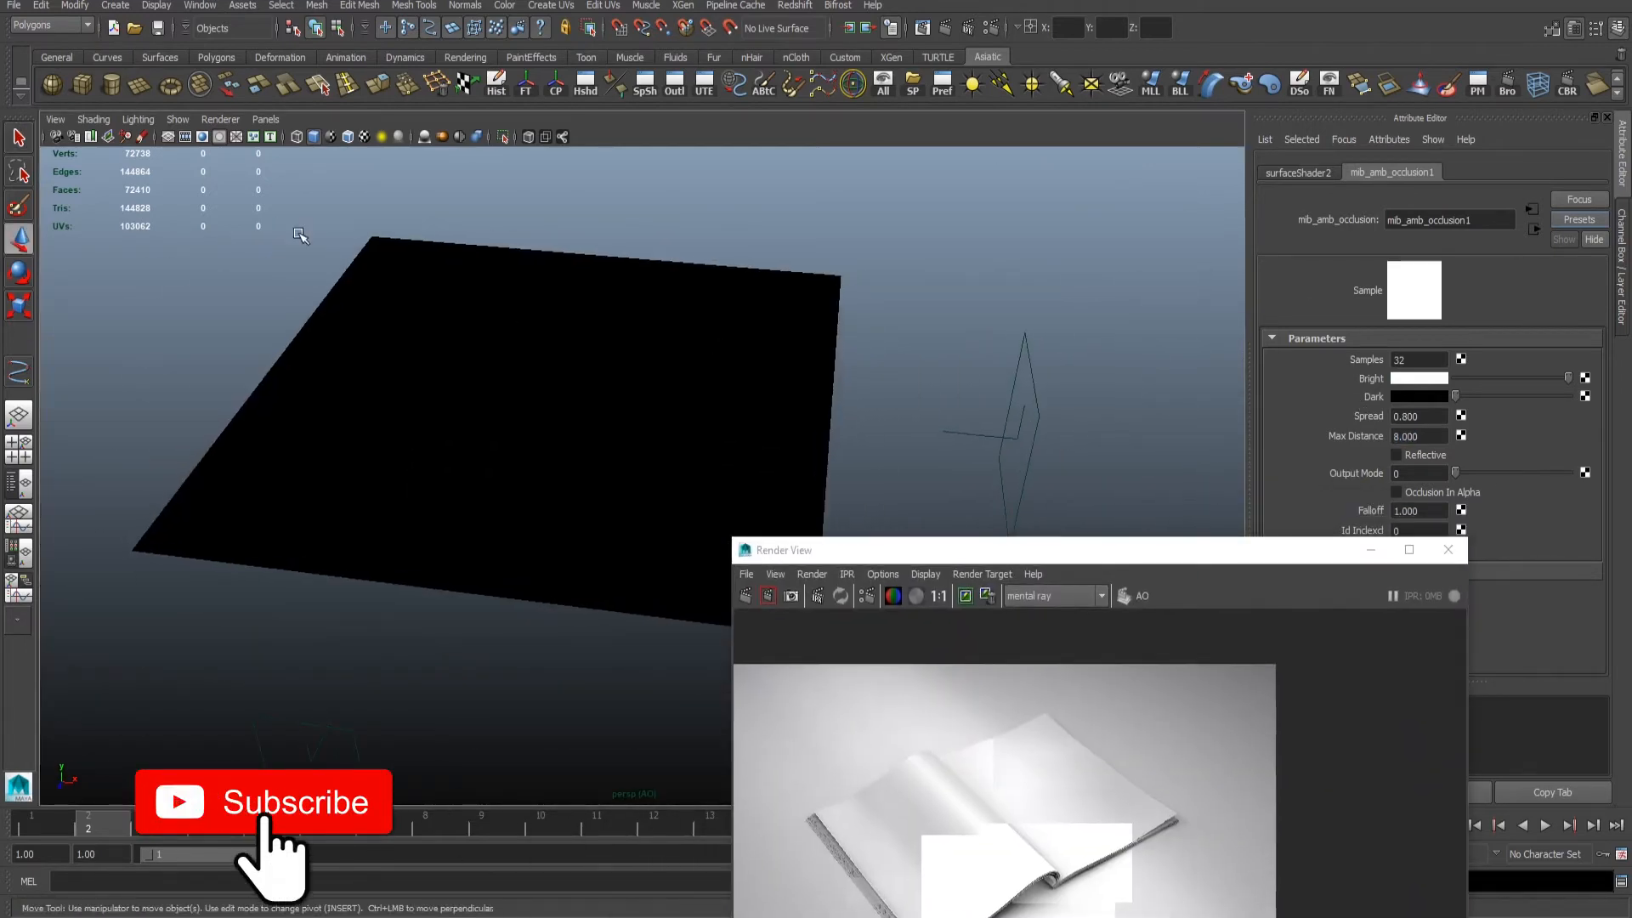
{"action": "left_click_drag", "start_coordinate": [303, 239], "coordinate": [736, 534]}
{"action": "left_click_drag", "start_coordinate": [759, 361], "coordinate": [753, 294], "text": "alt"}
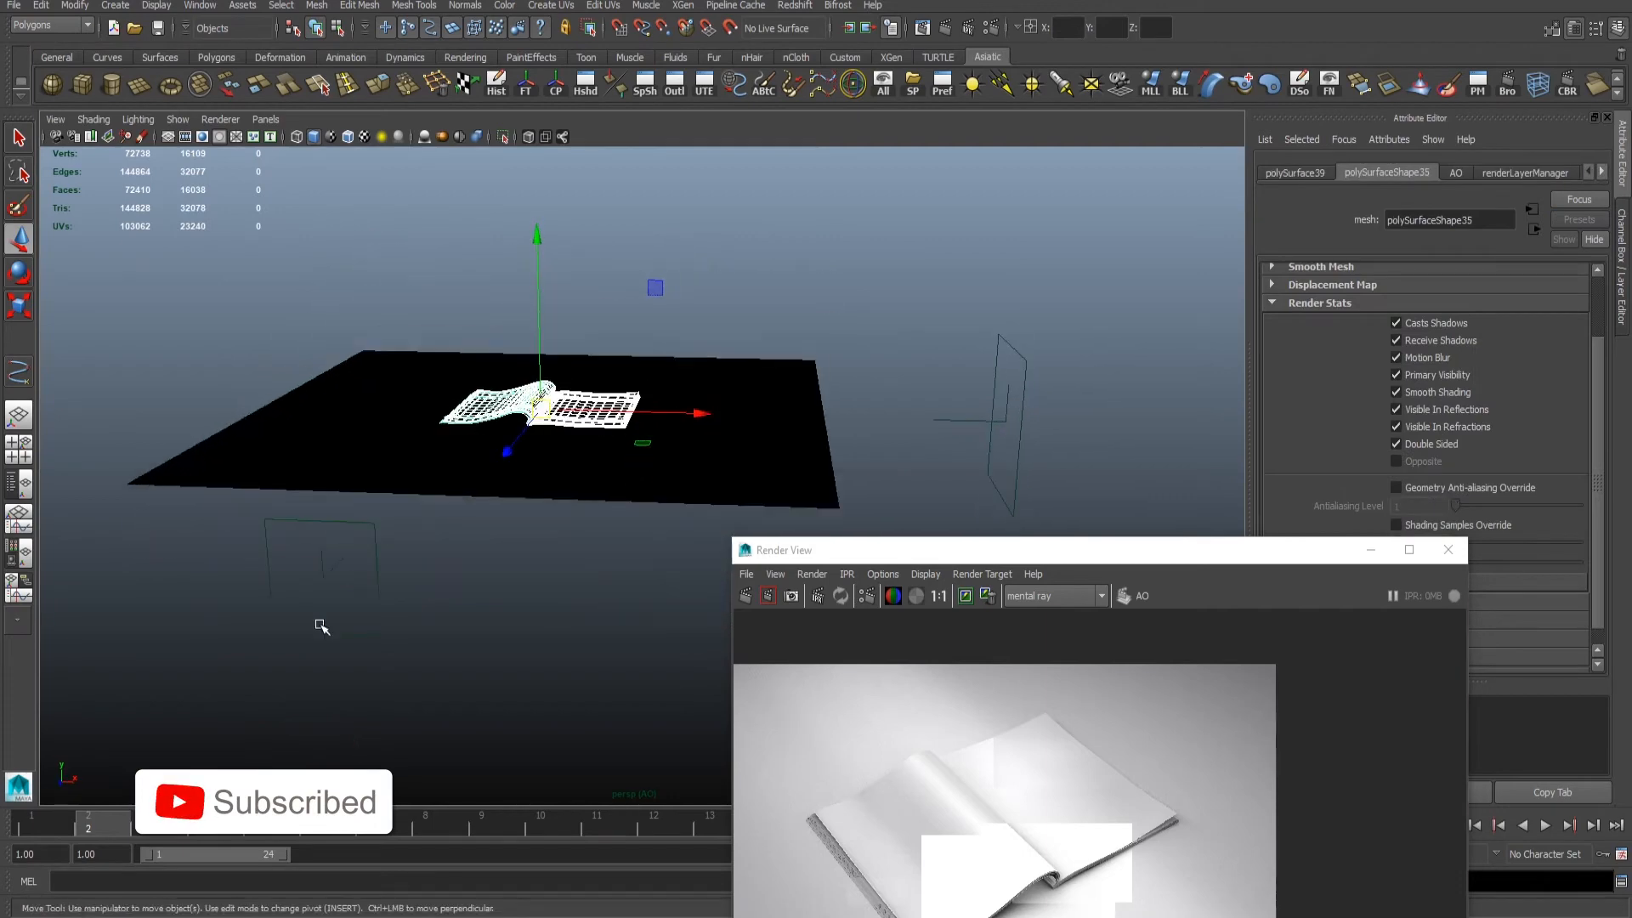
{"action": "key", "text": "space"}
{"action": "key", "text": "space"}
{"action": "middle_click_drag", "start_coordinate": [523, 534], "coordinate": [92, 417], "text": "alt"}
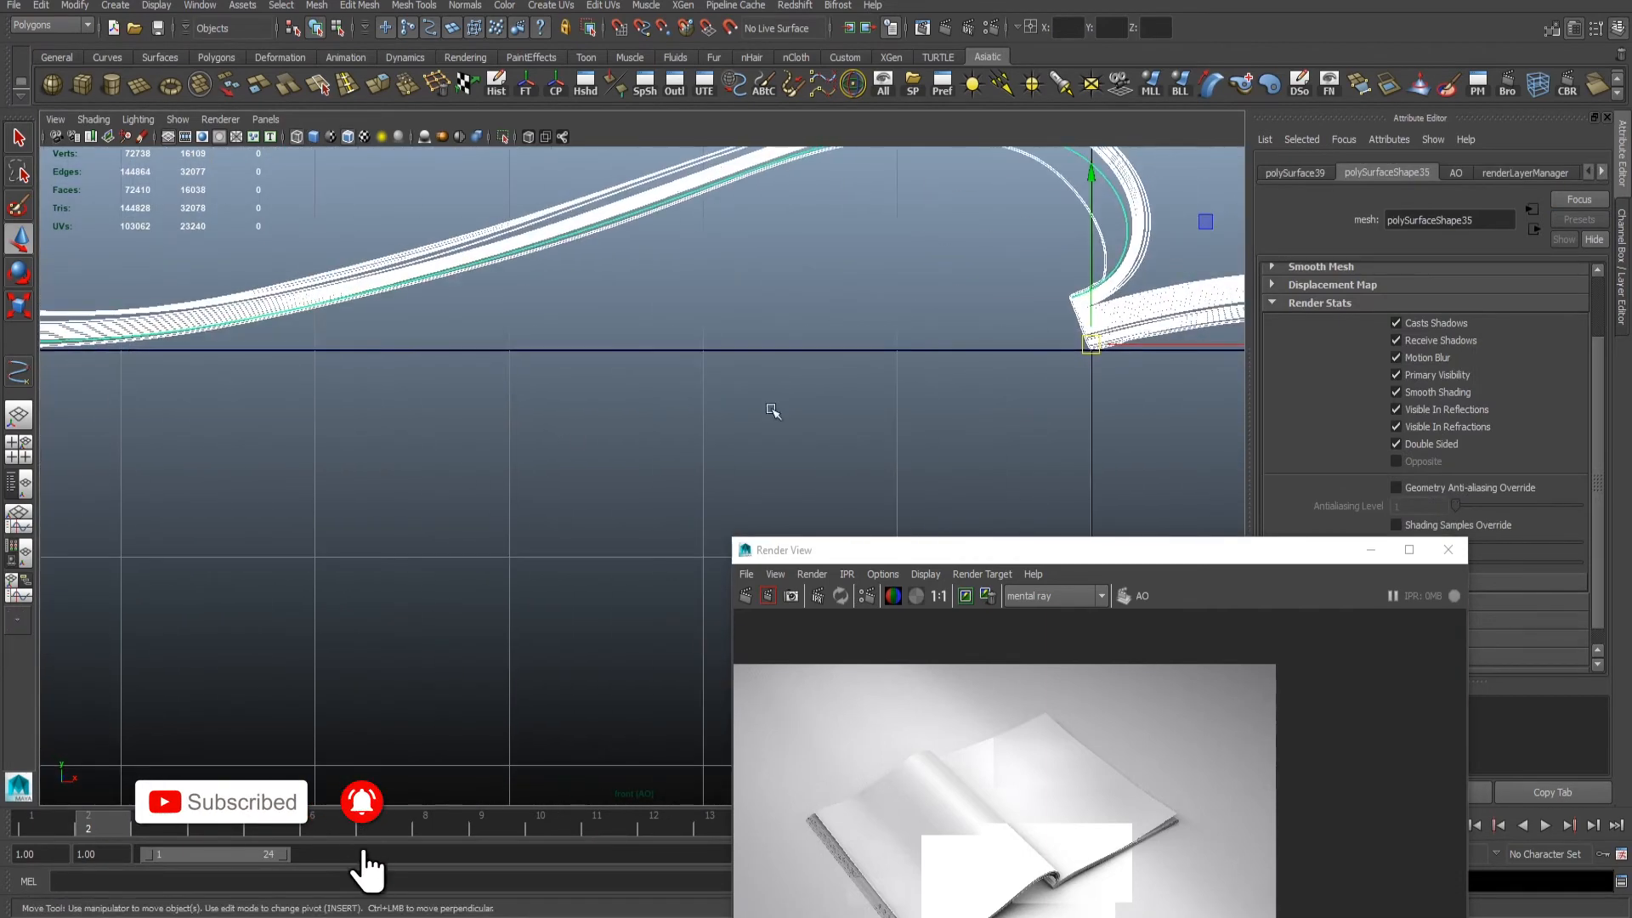
{"action": "key", "text": "space"}
{"action": "key", "text": "space"}
{"action": "left_click_drag", "start_coordinate": [875, 317], "coordinate": [841, 395], "text": "alt"}
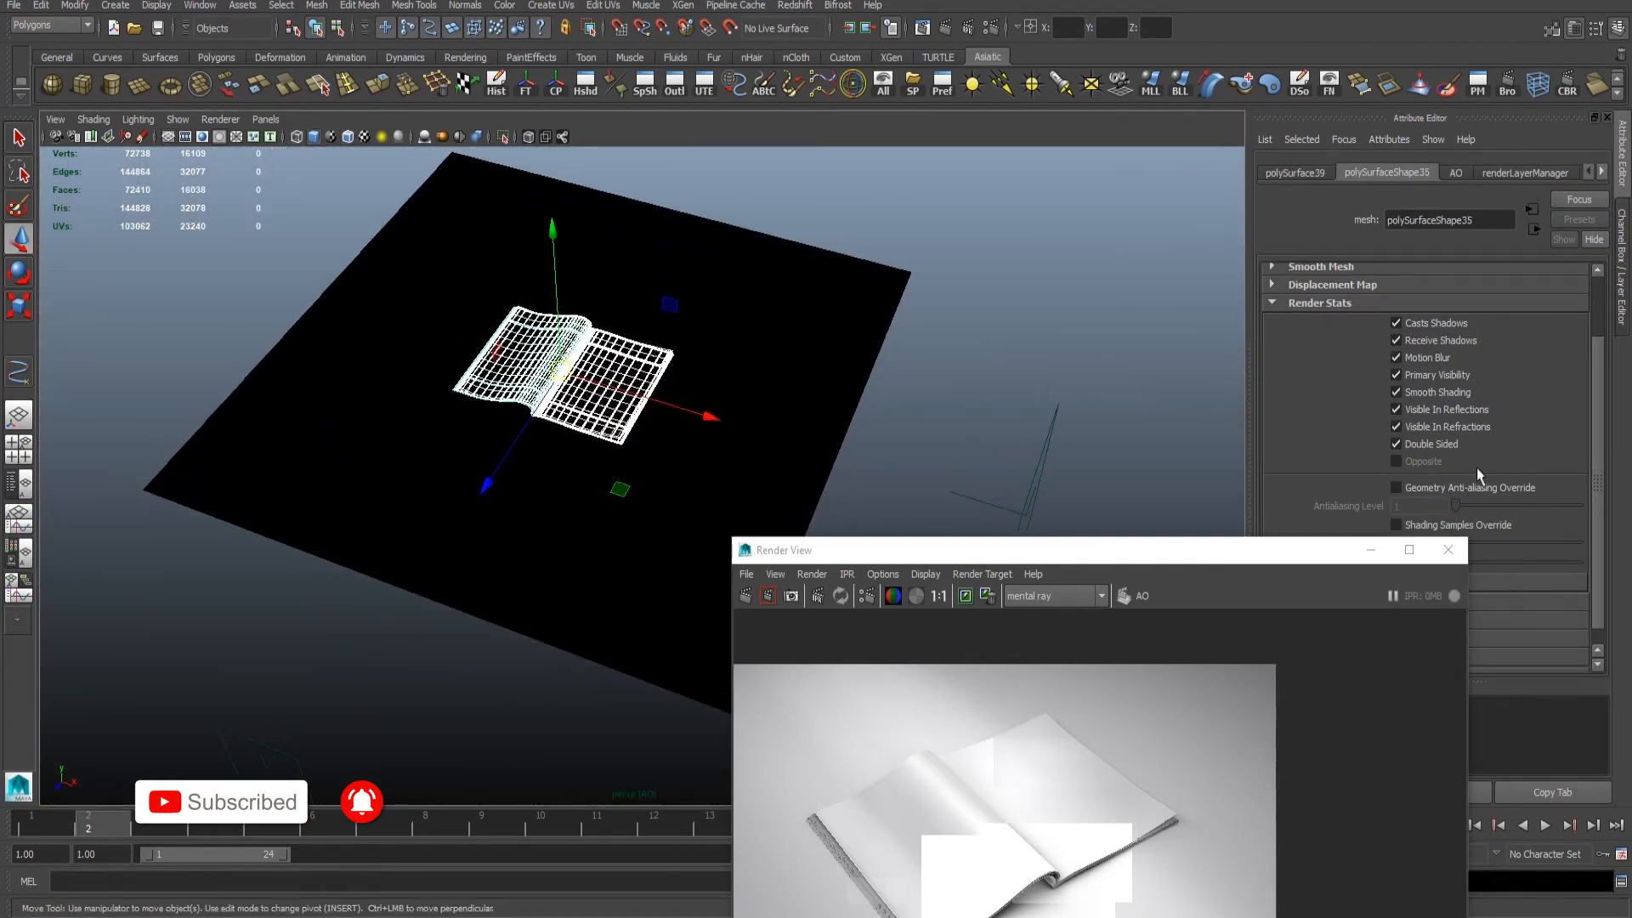
- Create a render layer from the selected magazine, name it ID, and save the scene
{"action": "left_click_drag", "start_coordinate": [1204, 560], "coordinate": [1631, 788]}
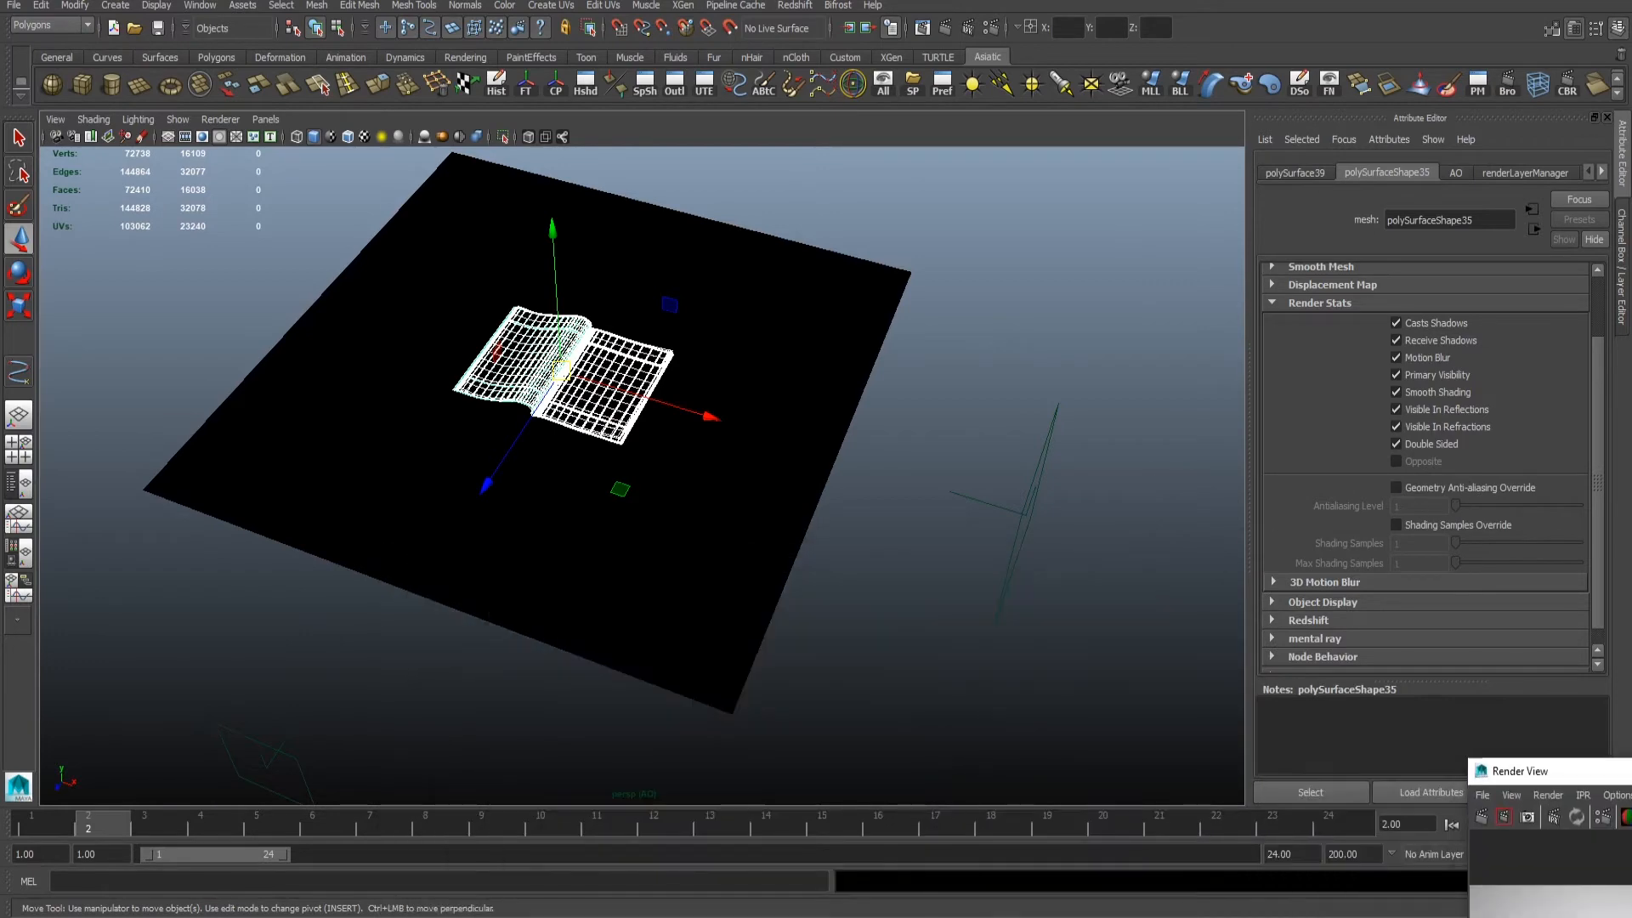
{"action": "left_click", "coordinate": [1622, 302]}
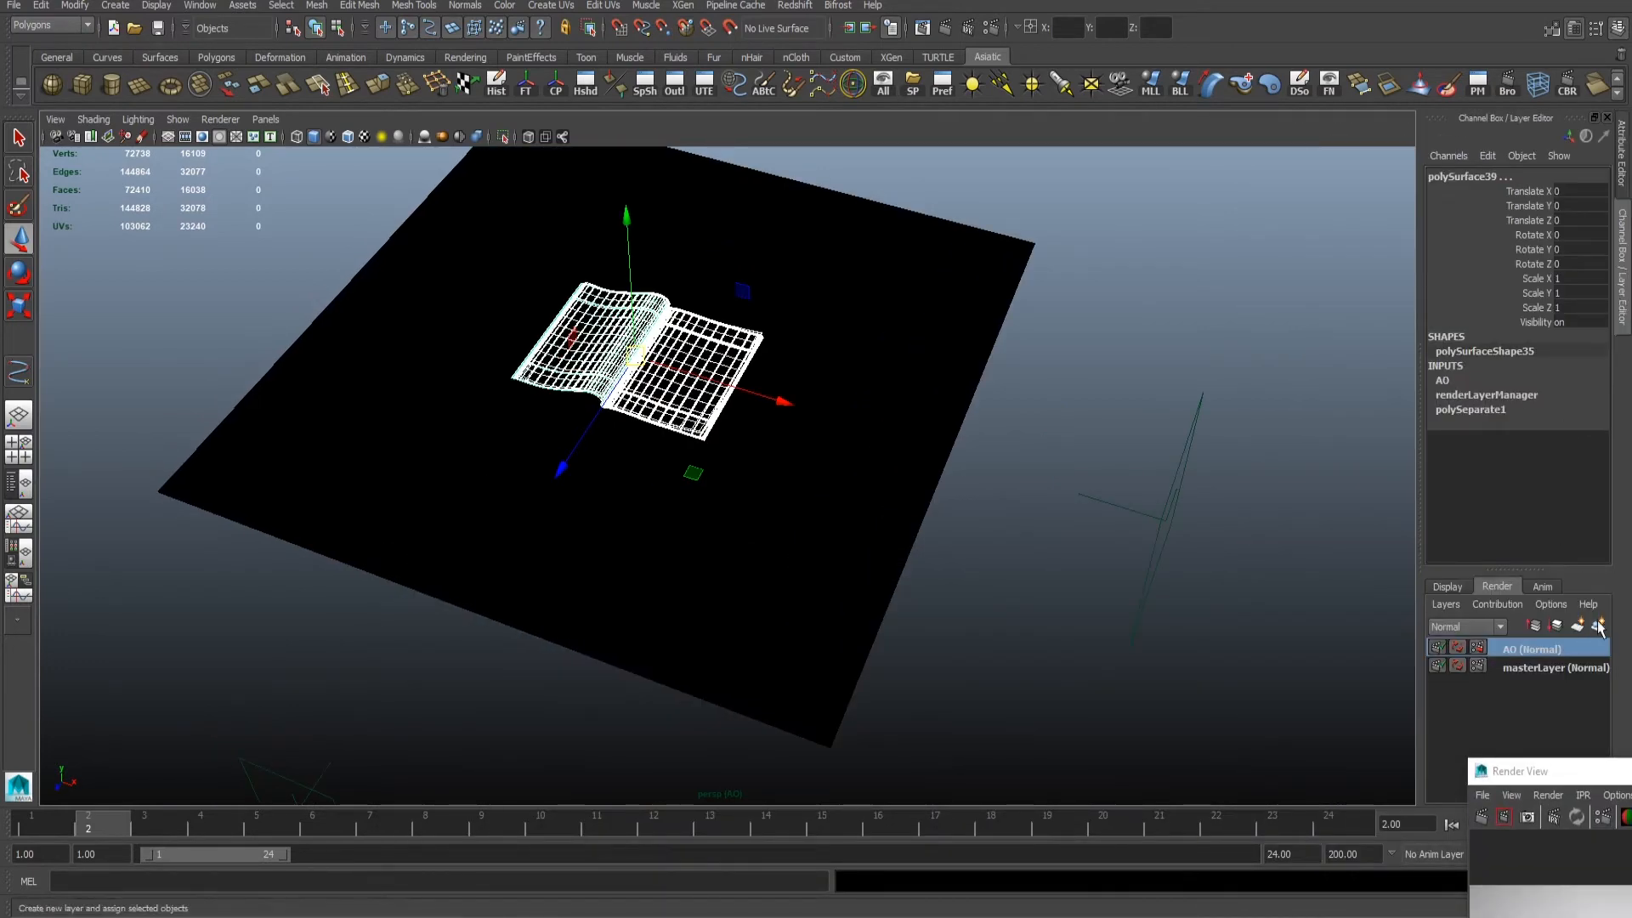
{"action": "left_click", "coordinate": [1598, 625]}
{"action": "left_click", "coordinate": [1541, 649]}
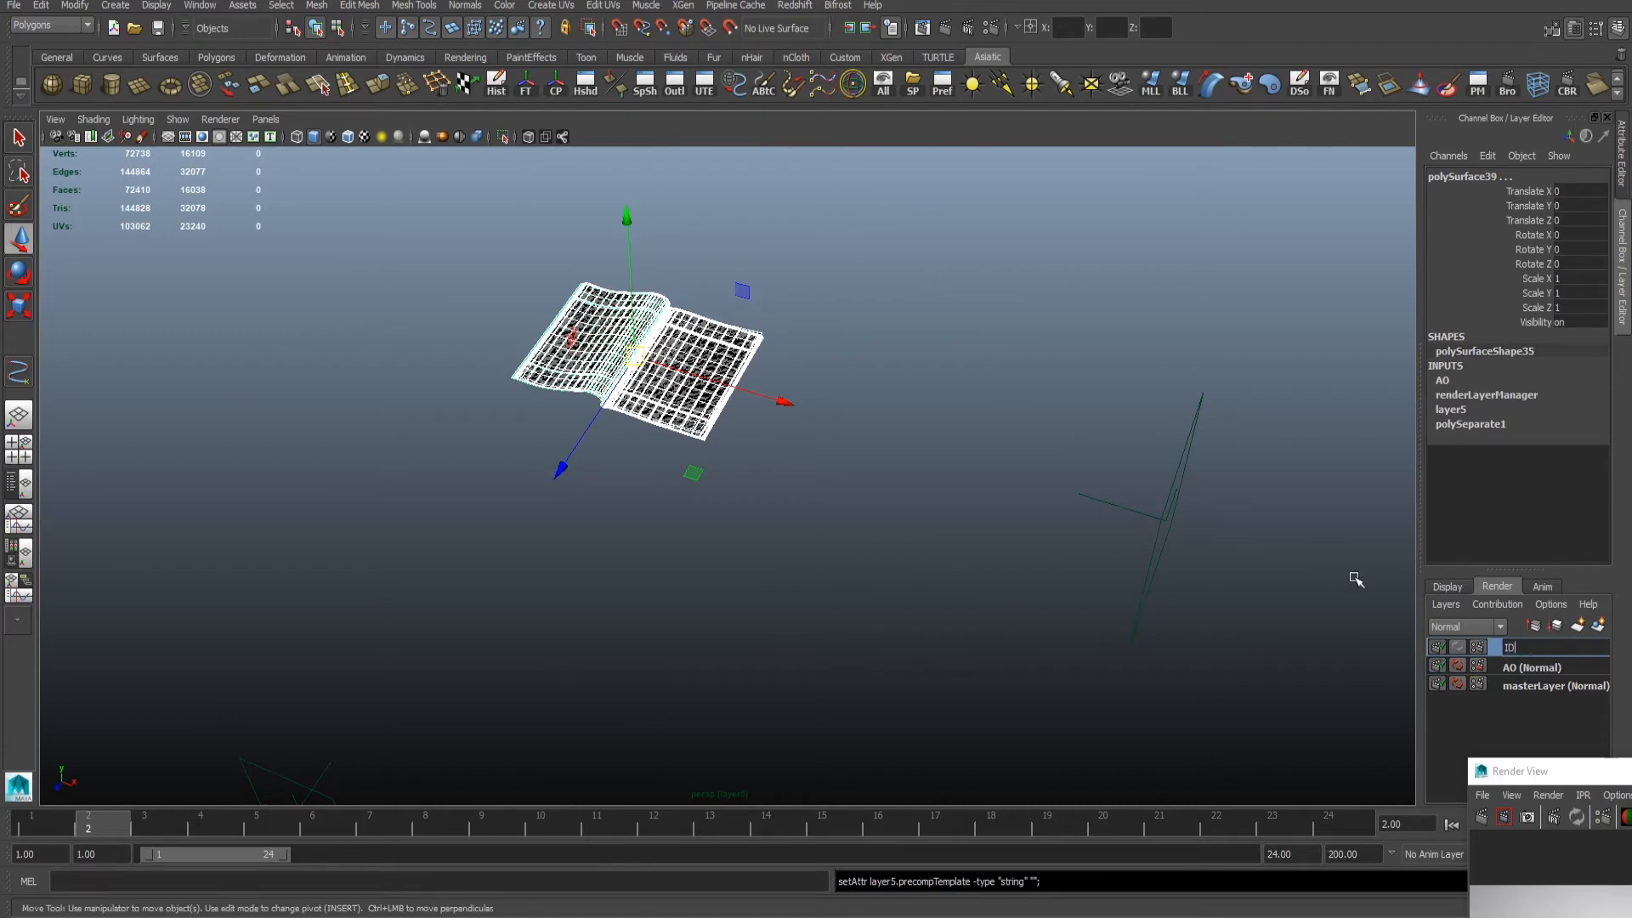
{"action": "key", "text": "Return"}
{"action": "left_click", "coordinate": [1051, 557]}
{"action": "right_click_drag", "start_coordinate": [688, 484], "coordinate": [936, 537], "text": "alt"}
{"action": "key", "text": "q"}
{"action": "key", "text": "ctrl+s"}
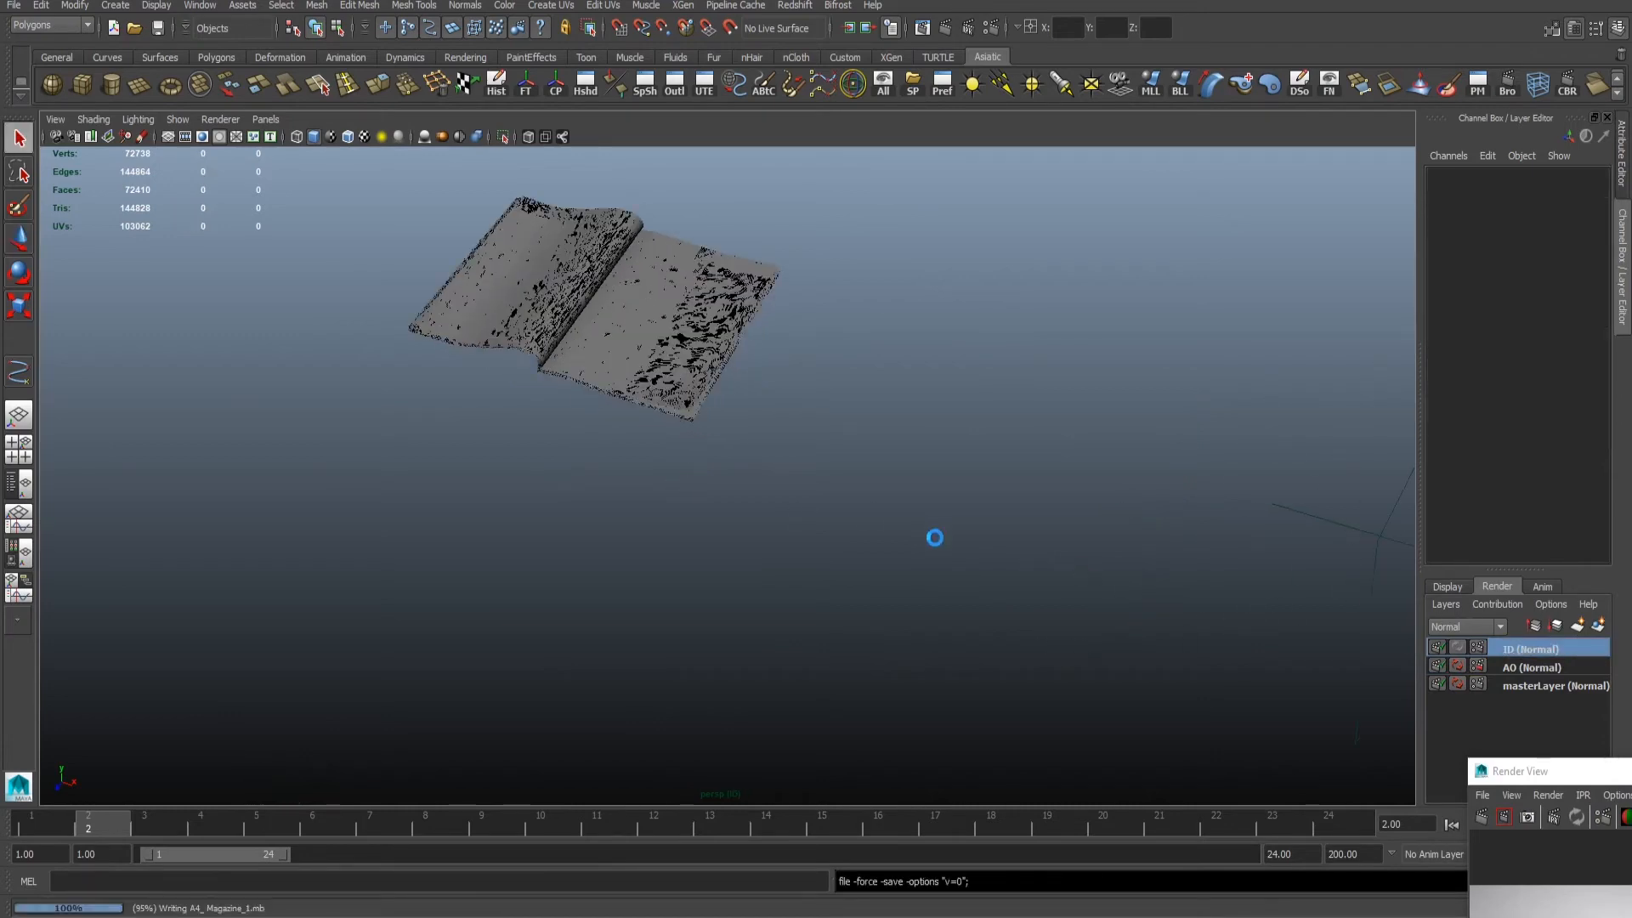
- Create a surface shader in the Hypershade and set its out color to red
{"action": "key", "text": "w"}
{"action": "scroll", "coordinate": [703, 354], "scroll_direction": "up", "scroll_amount": 2}
{"action": "middle_click_drag", "start_coordinate": [703, 354], "coordinate": [753, 506], "text": "alt"}
{"action": "scroll", "coordinate": [685, 463], "scroll_direction": "up", "scroll_amount": 2}
{"action": "left_click_drag", "start_coordinate": [686, 463], "coordinate": [667, 431], "text": "alt"}
{"action": "scroll", "coordinate": [712, 448], "scroll_direction": "up", "scroll_amount": 1}
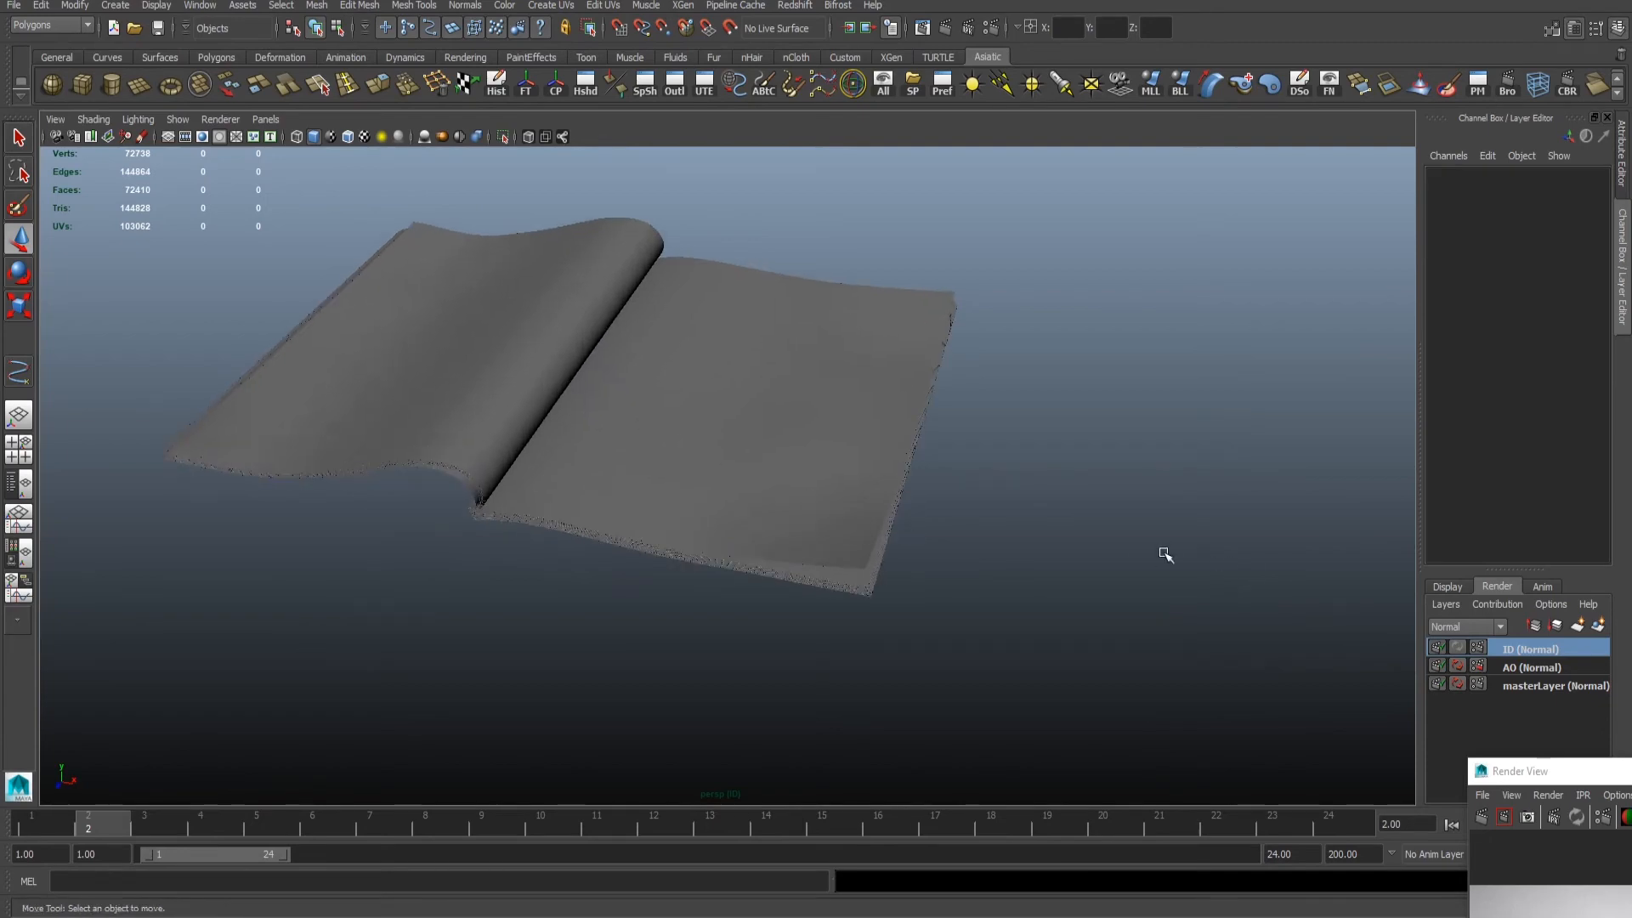
{"action": "left_click", "coordinate": [585, 83]}
{"action": "left_click_drag", "start_coordinate": [1188, 252], "coordinate": [1631, 663]}
{"action": "left_click", "coordinate": [917, 633]}
{"action": "left_click", "coordinate": [1419, 383]}
{"action": "left_click", "coordinate": [1352, 353]}
{"action": "scroll", "coordinate": [802, 354], "scroll_direction": "up", "scroll_amount": 2}
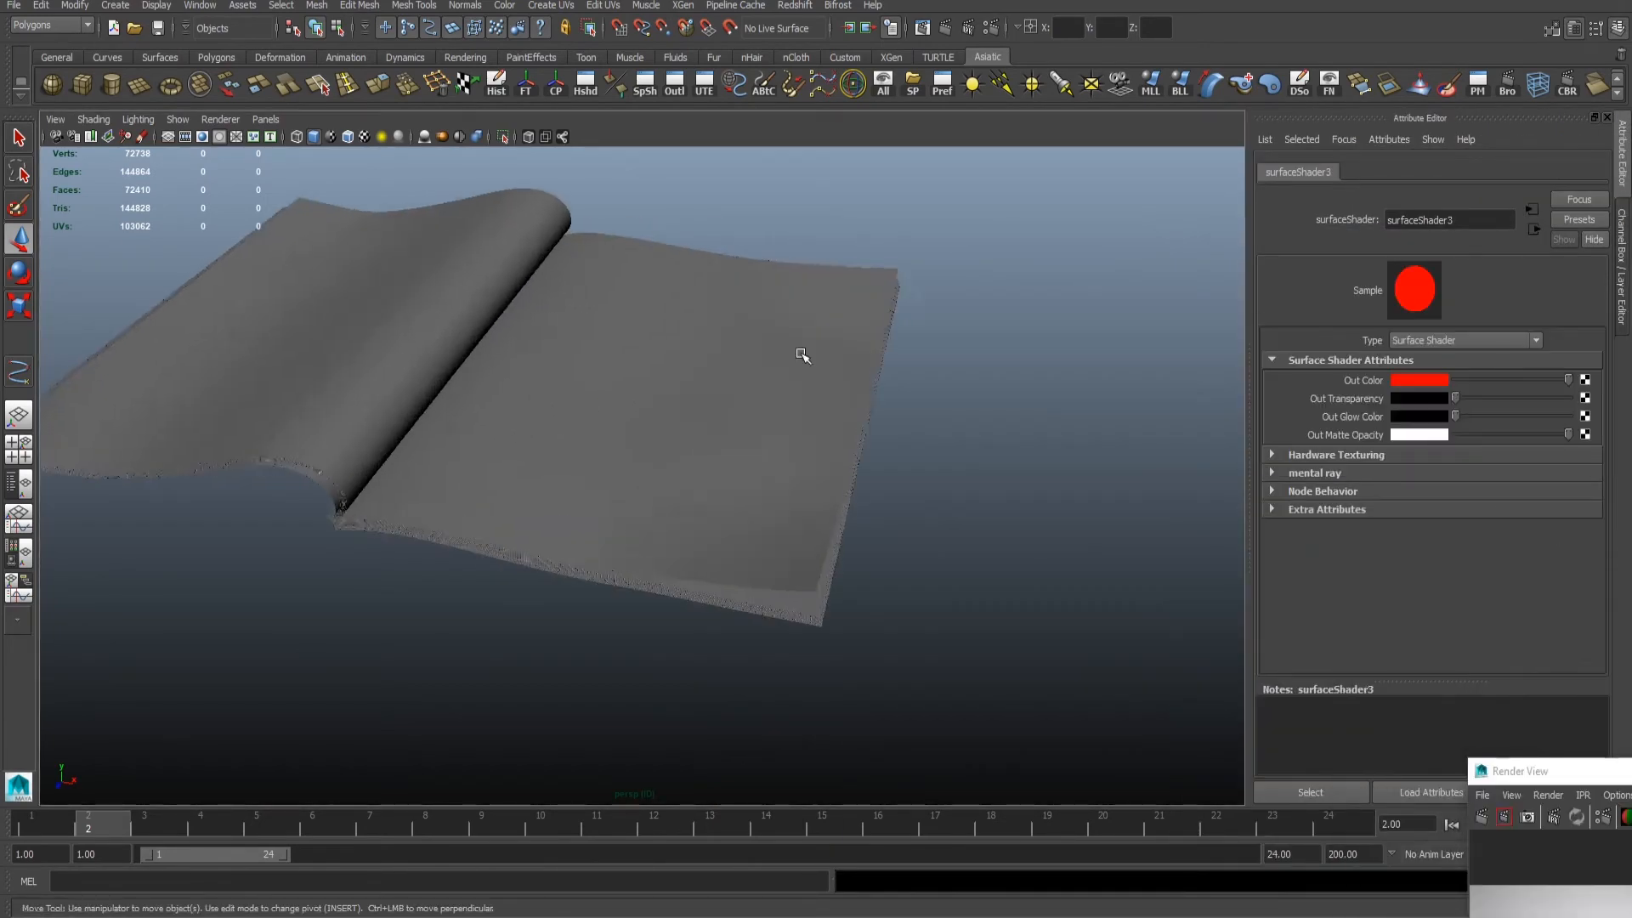
- Duplicate the red surface shader into two further shaders with yellow and green out colors
{"action": "scroll", "coordinate": [801, 354], "scroll_direction": "down", "scroll_amount": 1}
{"action": "middle_click_drag", "start_coordinate": [802, 354], "coordinate": [670, 356], "text": "alt"}
{"action": "key", "text": "ctrl+d"}
{"action": "left_click", "coordinate": [1415, 381]}
{"action": "left_click", "coordinate": [1365, 350]}
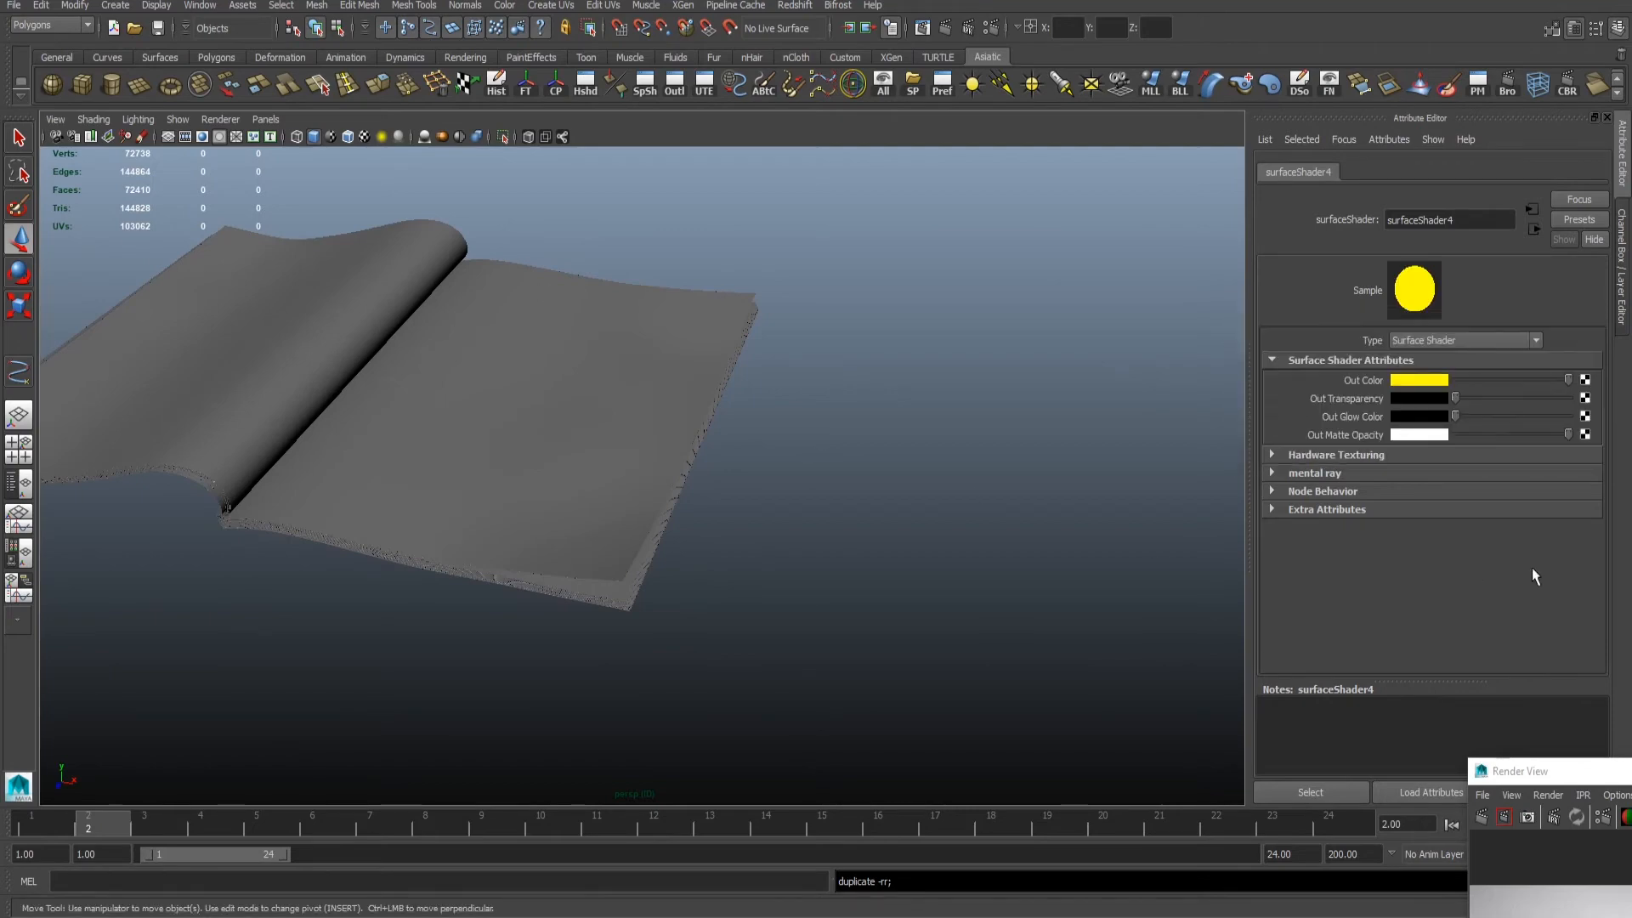
{"action": "key", "text": "ctrl+d"}
{"action": "left_click_drag", "start_coordinate": [1631, 544], "coordinate": [1096, 475]}
{"action": "left_click", "coordinate": [1419, 380]}
{"action": "left_click", "coordinate": [1405, 350]}
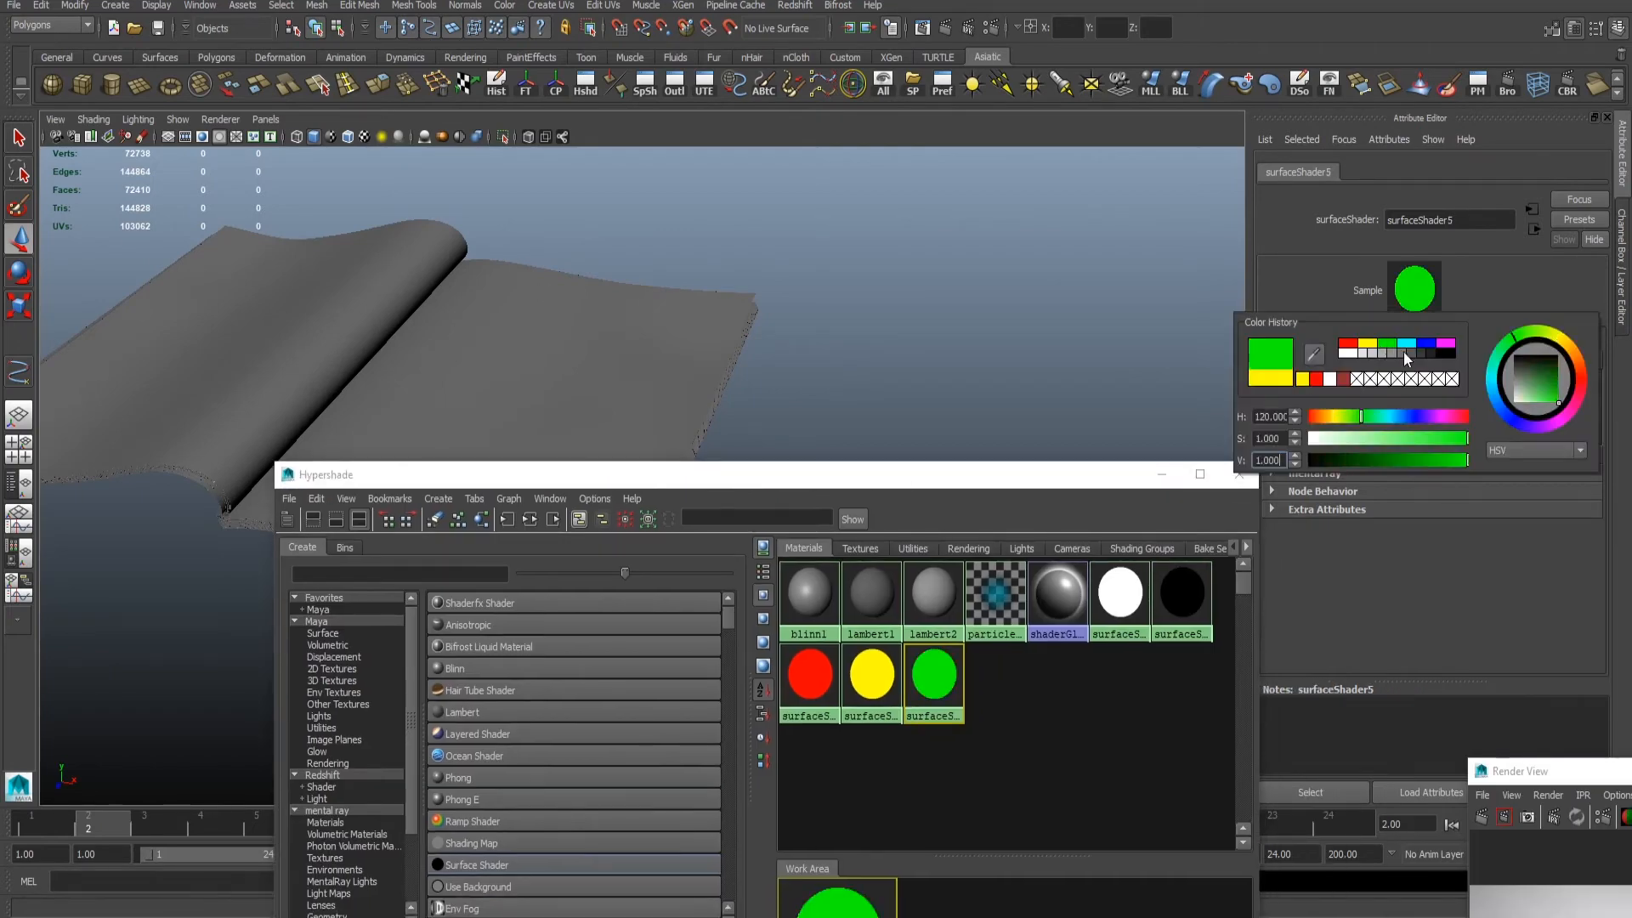
- Duplicate the surface shader into three more copies with cyan, blue and magenta out colors
{"action": "key", "text": "ctrl+d"}
{"action": "left_click", "coordinate": [1420, 382]}
{"action": "left_click", "coordinate": [1423, 342]}
{"action": "key", "text": "ctrl+d"}
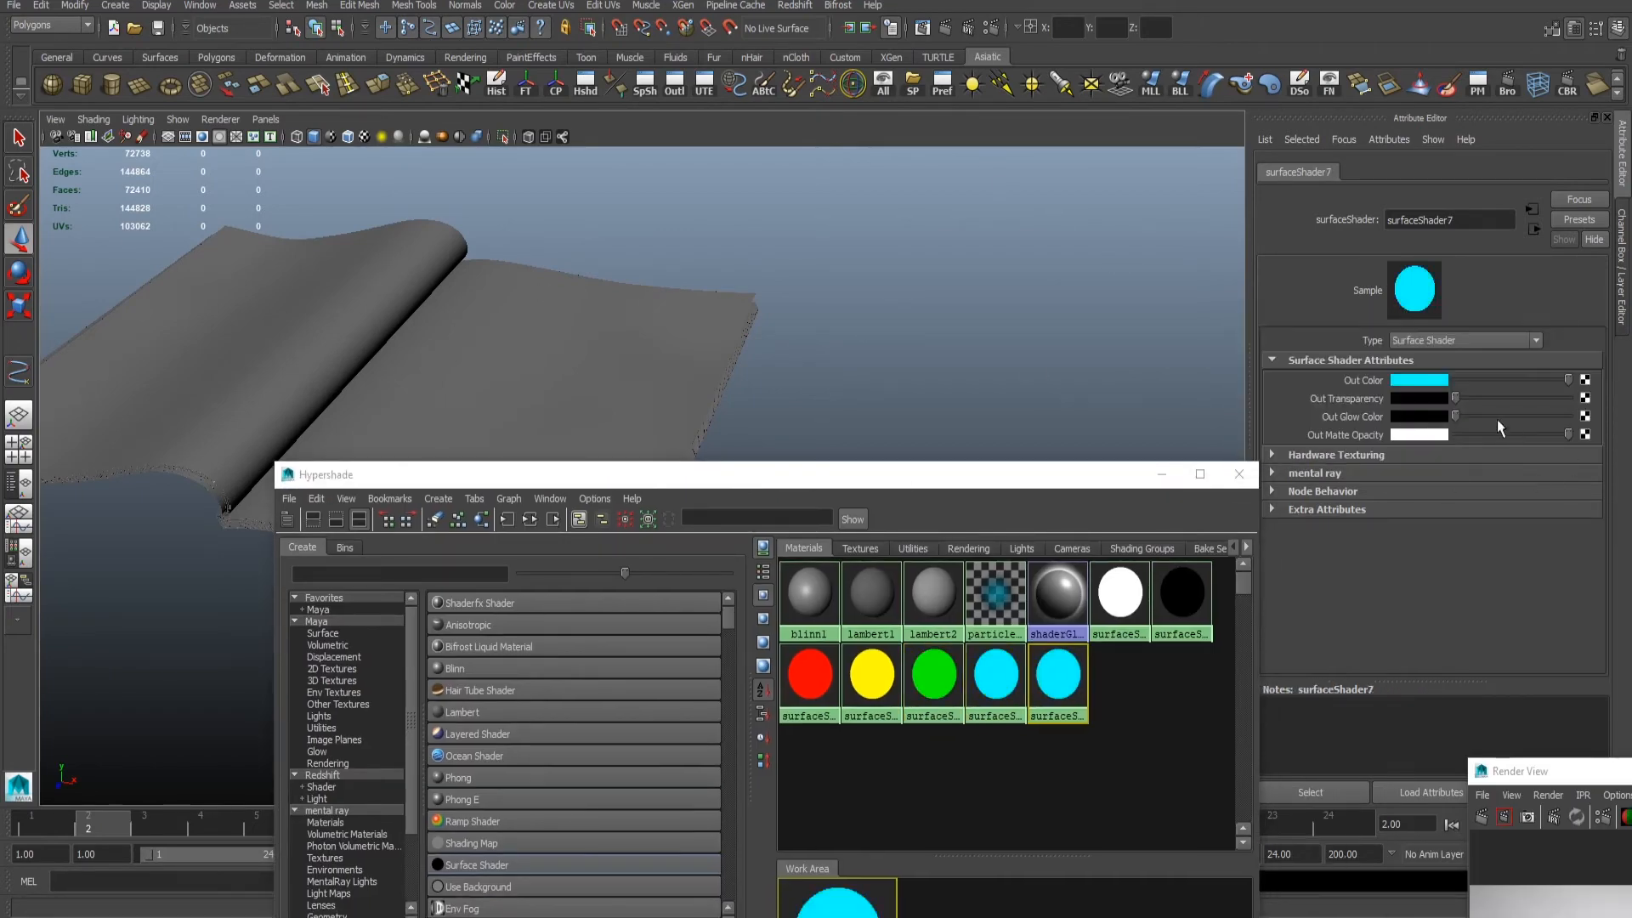
{"action": "left_click", "coordinate": [1437, 384]}
{"action": "left_click", "coordinate": [1456, 357]}
{"action": "key", "text": "ctrl+d"}
{"action": "left_click", "coordinate": [1419, 380]}
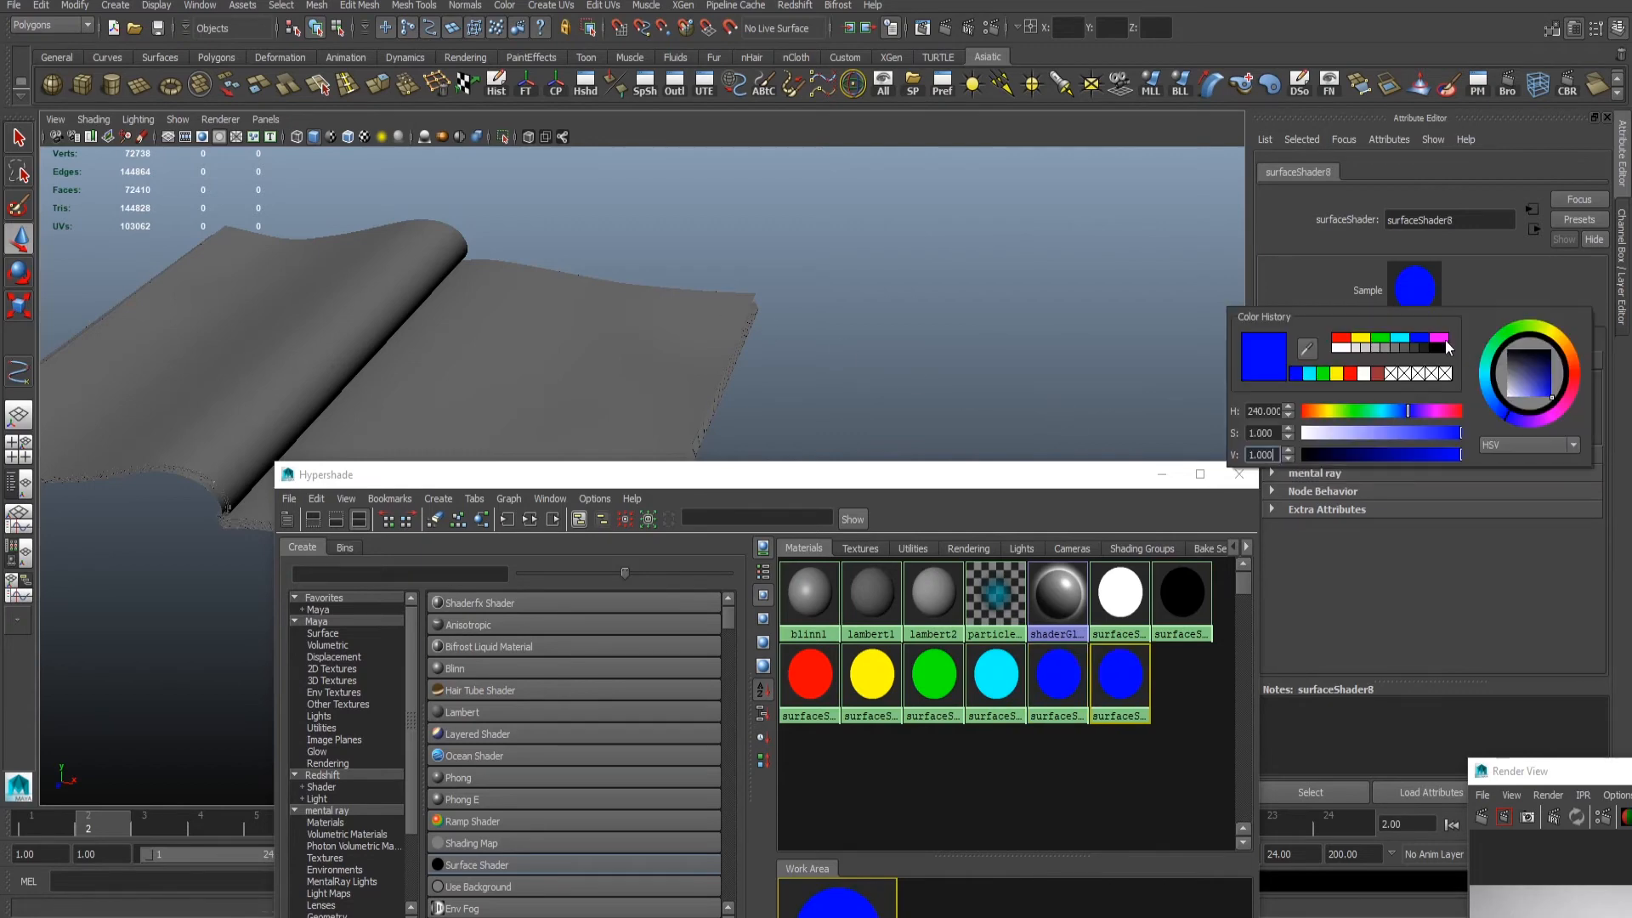
{"action": "left_click", "coordinate": [1446, 366]}
- Select the whole magazine and assign the yellow surface shader to it in the ID layer
{"action": "left_click_drag", "start_coordinate": [936, 474], "coordinate": [1631, 385]}
{"action": "left_click_drag", "start_coordinate": [970, 289], "coordinate": [1631, 413]}
{"action": "scroll", "coordinate": [369, 397], "scroll_direction": "down", "scroll_amount": 5}
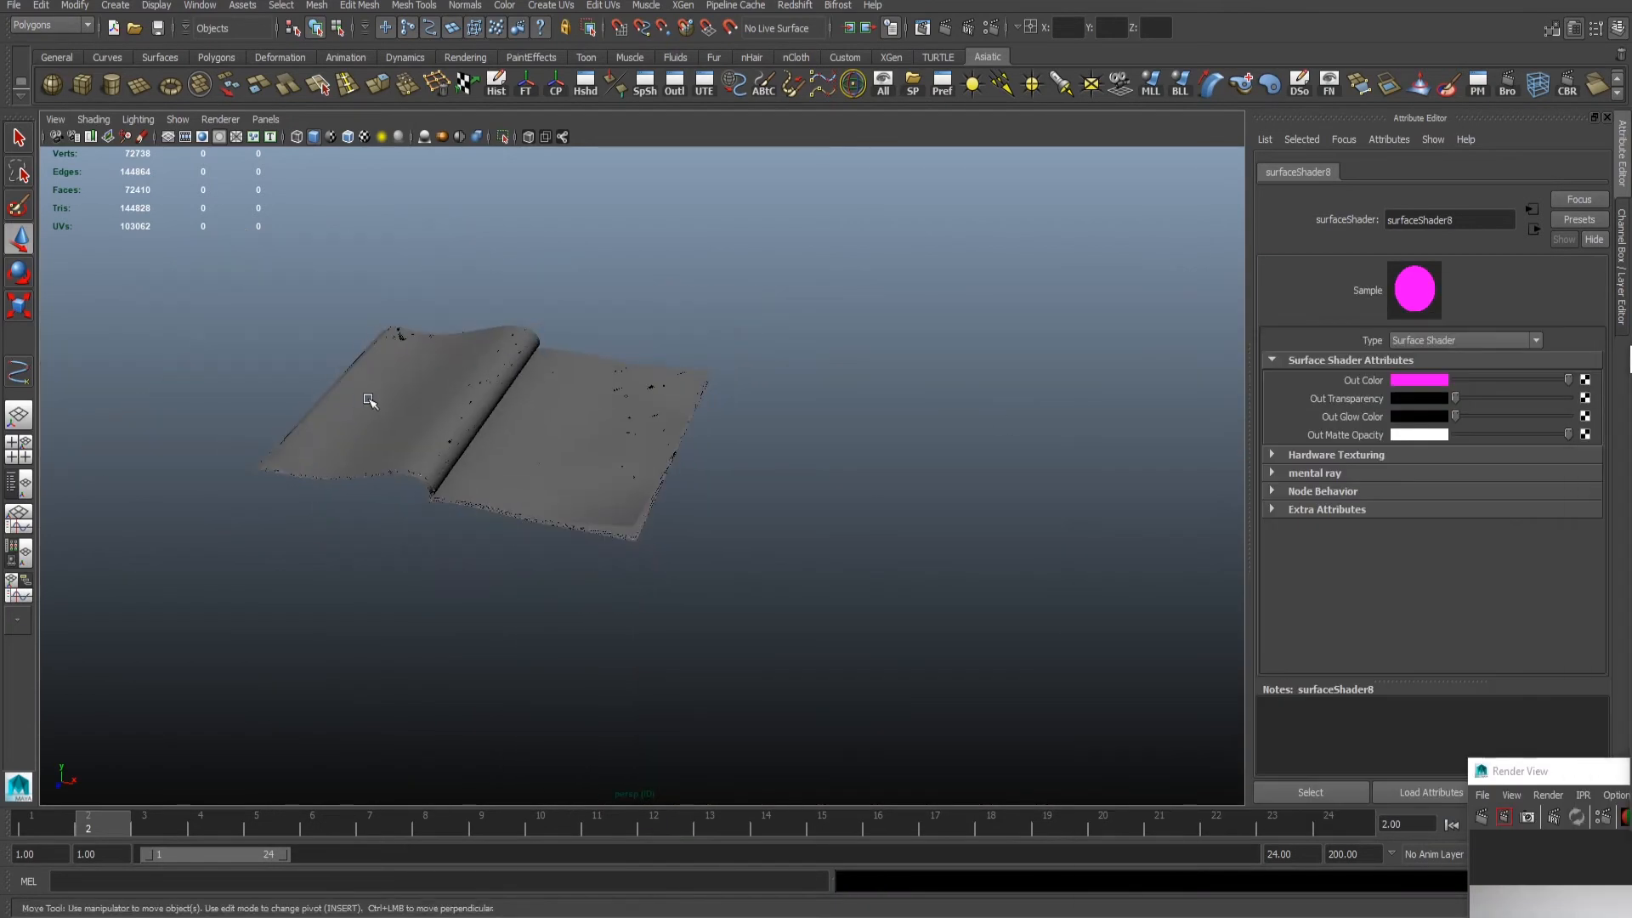
{"action": "left_click_drag", "start_coordinate": [368, 397], "coordinate": [544, 434], "text": "alt"}
{"action": "left_click_drag", "start_coordinate": [638, 645], "coordinate": [510, 510]}
{"action": "scroll", "coordinate": [638, 510], "scroll_direction": "up", "scroll_amount": 3}
{"action": "key", "text": "5"}
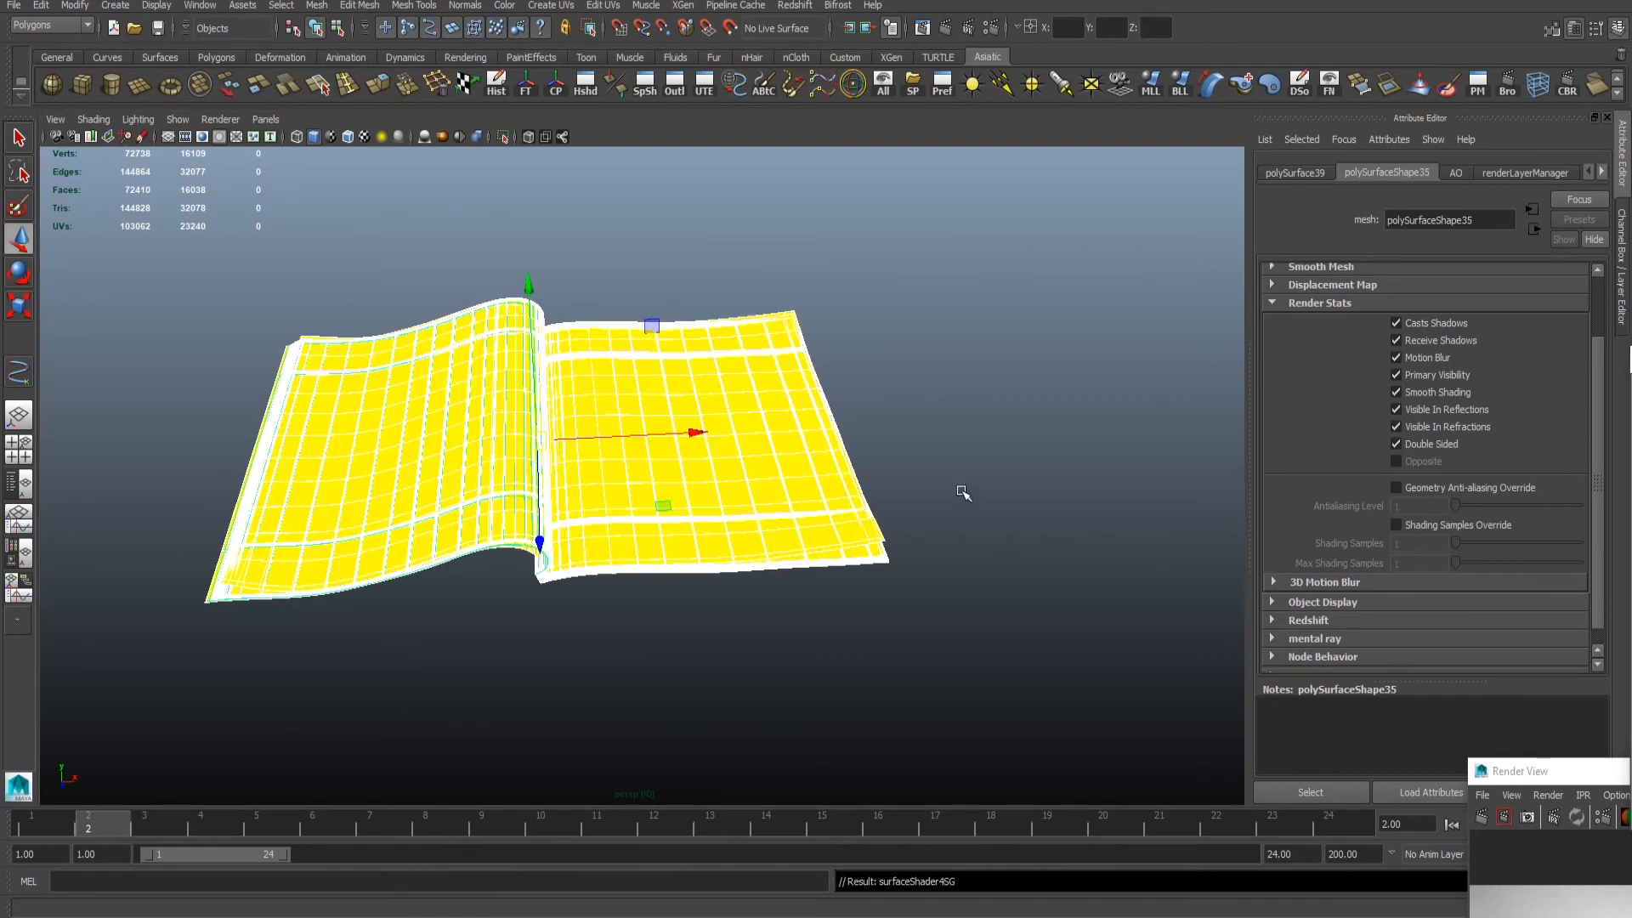
- Assign the red surface shader to the magazine's uppermost right-hand page only, undoing the first shader assignment attempt
{"action": "left_click", "coordinate": [808, 473]}
{"action": "key", "text": "ctrl+z"}
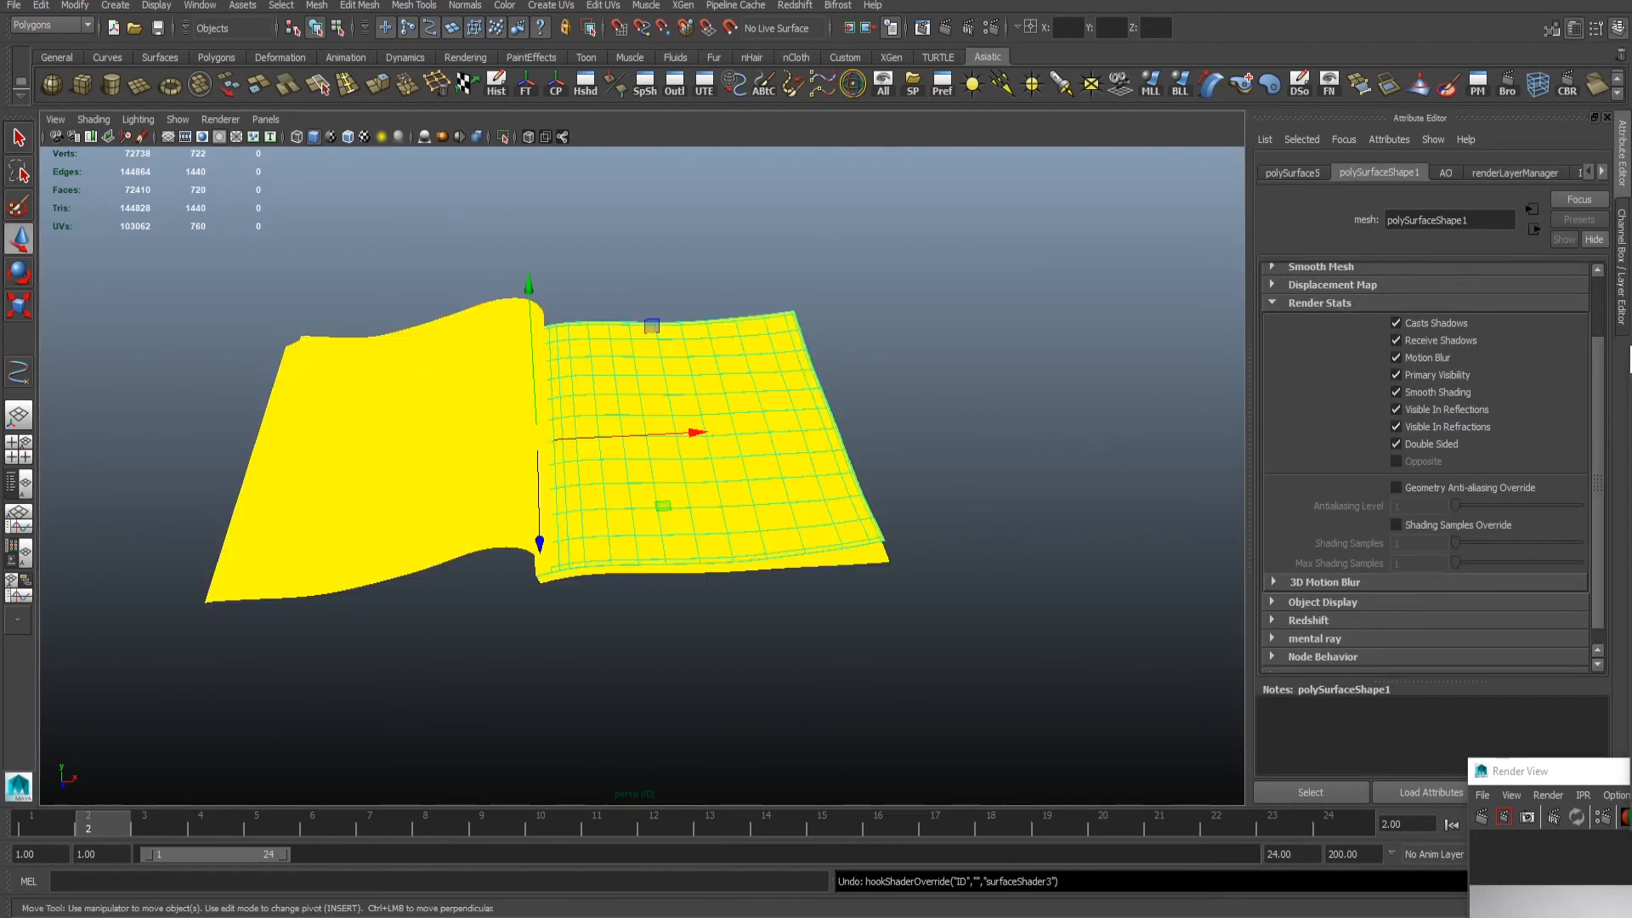
{"action": "key", "text": "ctrl+z"}
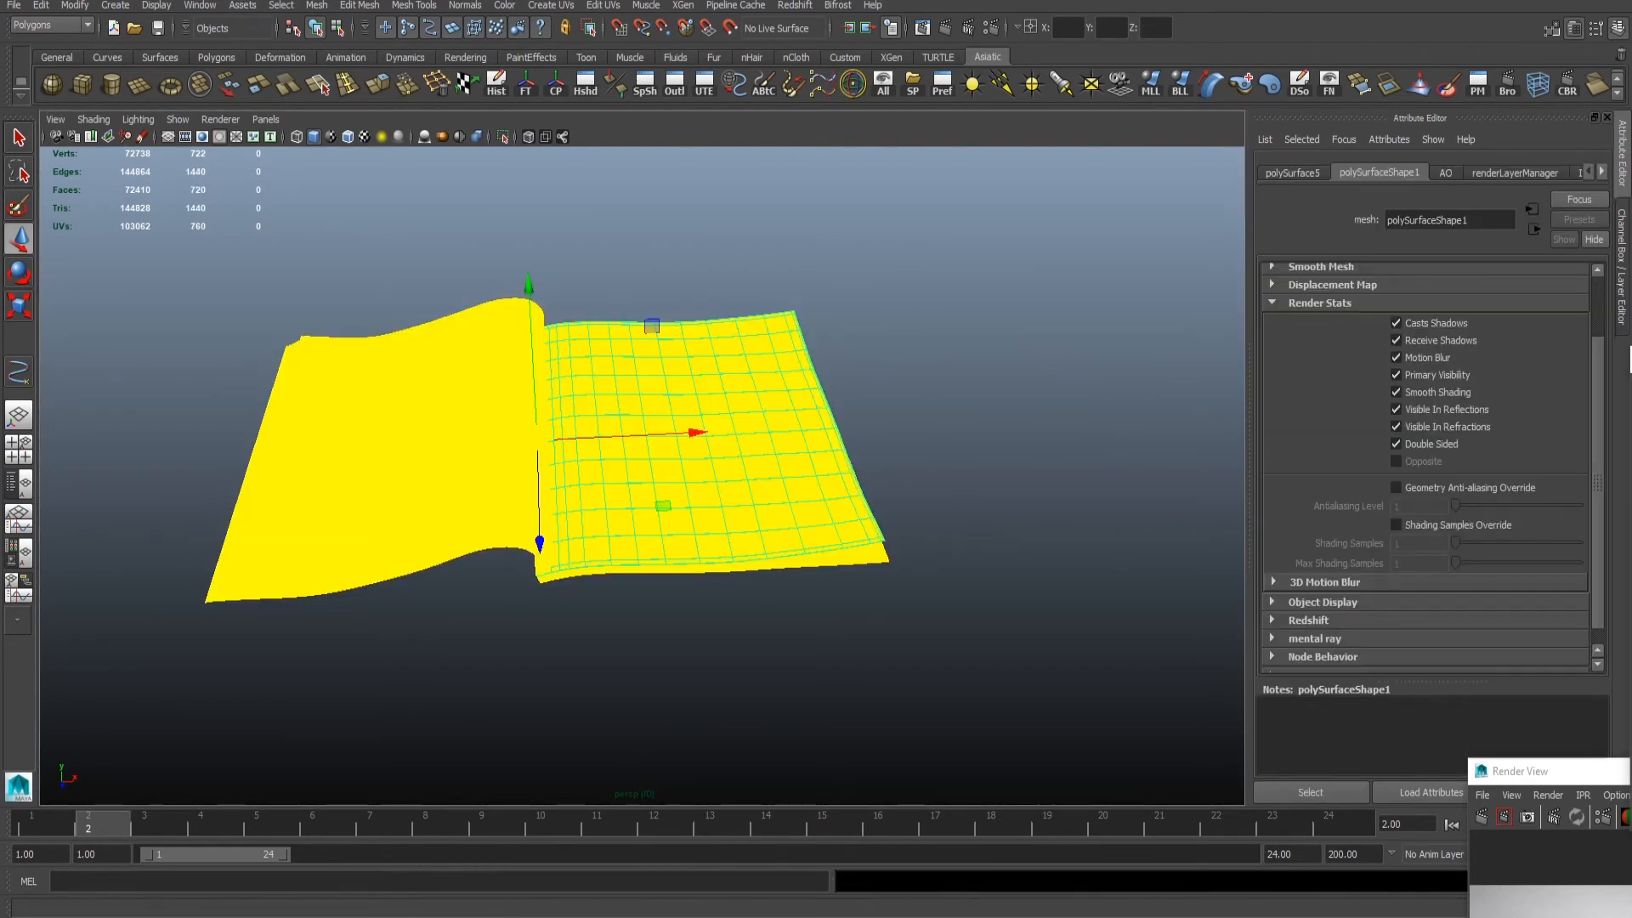
{"action": "left_click", "coordinate": [918, 420]}
{"action": "scroll", "coordinate": [916, 420], "scroll_direction": "up", "scroll_amount": 3}
{"action": "middle_click_drag", "start_coordinate": [863, 399], "coordinate": [927, 350], "text": "alt"}
- Assign the green surface shader to the magazine's uppermost left-hand page
{"action": "left_click", "coordinate": [476, 377]}
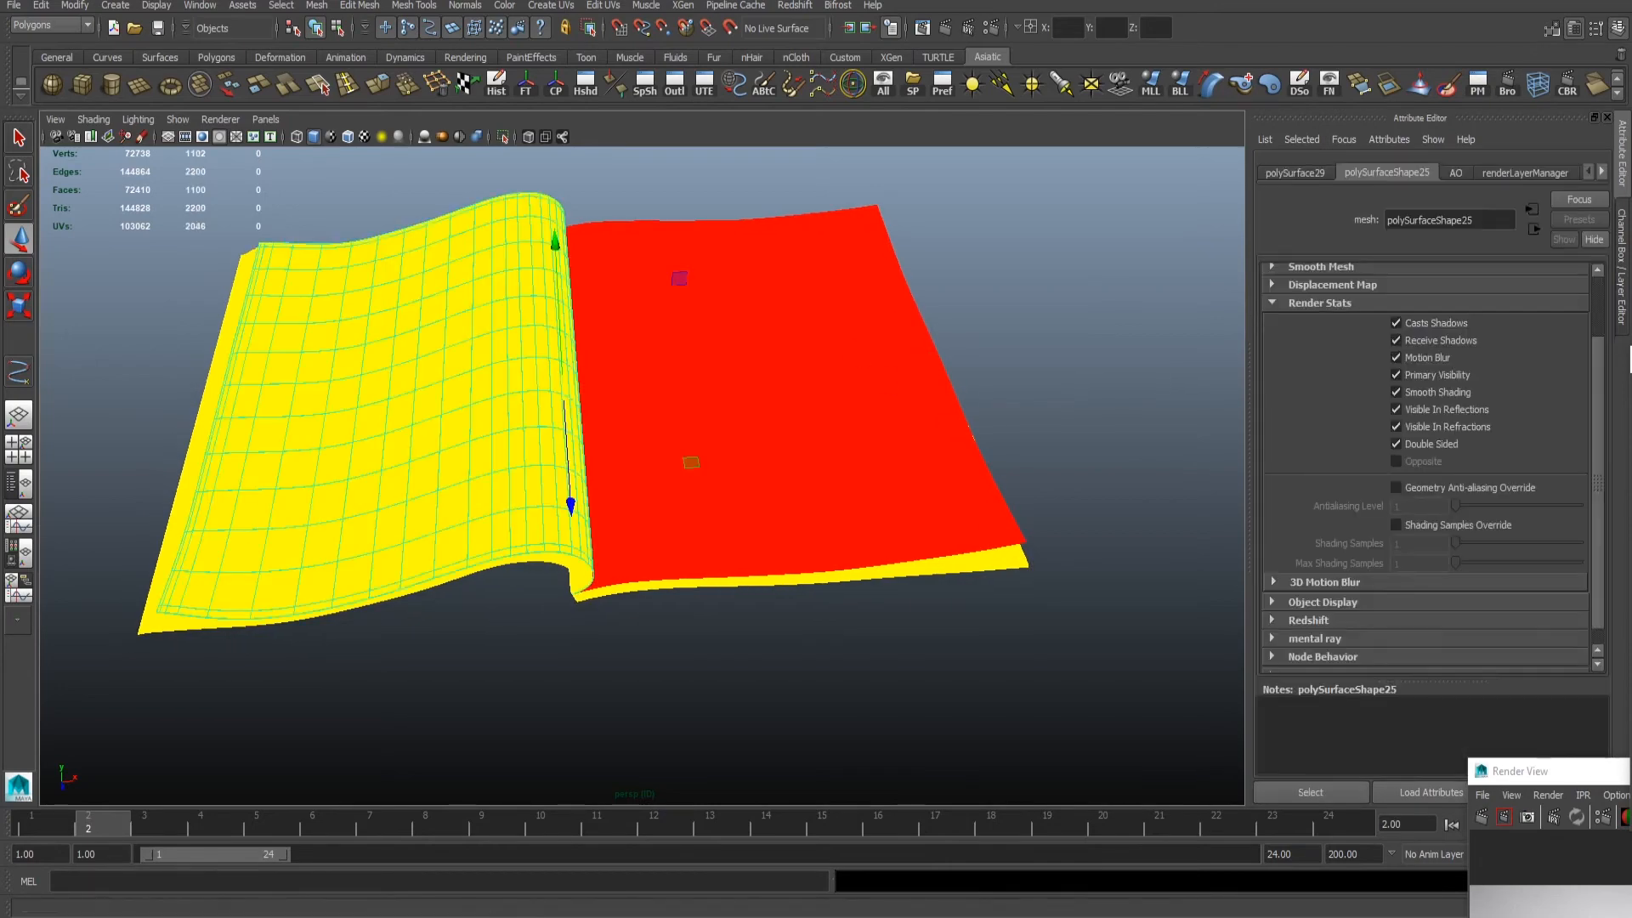
{"action": "left_click", "coordinate": [1165, 324]}
{"action": "left_click_drag", "start_coordinate": [1164, 323], "coordinate": [1167, 230], "text": "alt"}
- Select the magazine's cover mesh beneath the pages and assign the blue surface shader to it
{"action": "left_click", "coordinate": [884, 421]}
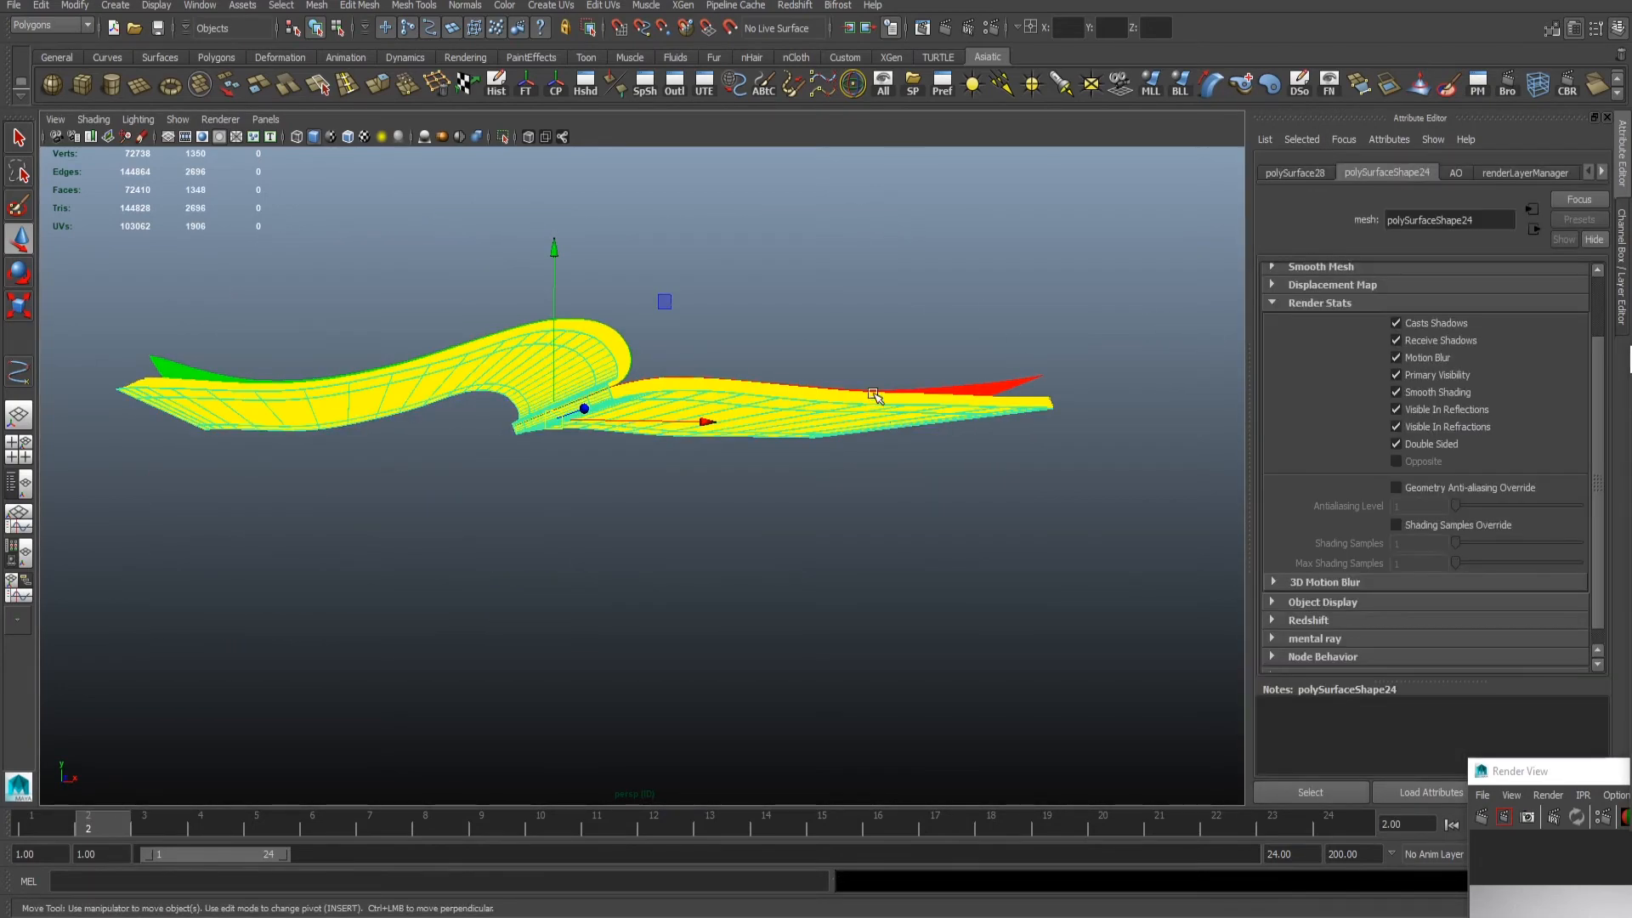
{"action": "left_click_drag", "start_coordinate": [877, 396], "coordinate": [583, 492], "text": "alt"}
{"action": "left_click", "coordinate": [1122, 381]}
{"action": "right_click_drag", "start_coordinate": [583, 492], "coordinate": [655, 455], "text": "alt"}
{"action": "left_click_drag", "start_coordinate": [656, 455], "coordinate": [476, 568], "text": "alt"}
{"action": "mouse_move", "coordinate": [476, 568]}
{"action": "right_mouse_down", "text": "alt"}
{"action": "mouse_move", "coordinate": [507, 554]}
{"action": "mouse_move", "coordinate": [451, 548]}
{"action": "right_mouse_up", "text": "alt"}
{"action": "left_click_drag", "start_coordinate": [451, 548], "coordinate": [580, 478], "text": "alt"}
{"action": "right_click_drag", "start_coordinate": [581, 478], "coordinate": [901, 510], "text": "alt"}
{"action": "left_click", "coordinate": [655, 357]}
{"action": "left_click_drag", "start_coordinate": [655, 357], "coordinate": [681, 327], "text": "alt"}
{"action": "middle_click_drag", "start_coordinate": [680, 327], "coordinate": [654, 396], "text": "alt"}
{"action": "right_click_drag", "start_coordinate": [654, 395], "coordinate": [899, 437], "text": "alt"}
{"action": "left_click_drag", "start_coordinate": [899, 437], "coordinate": [769, 419], "text": "alt"}
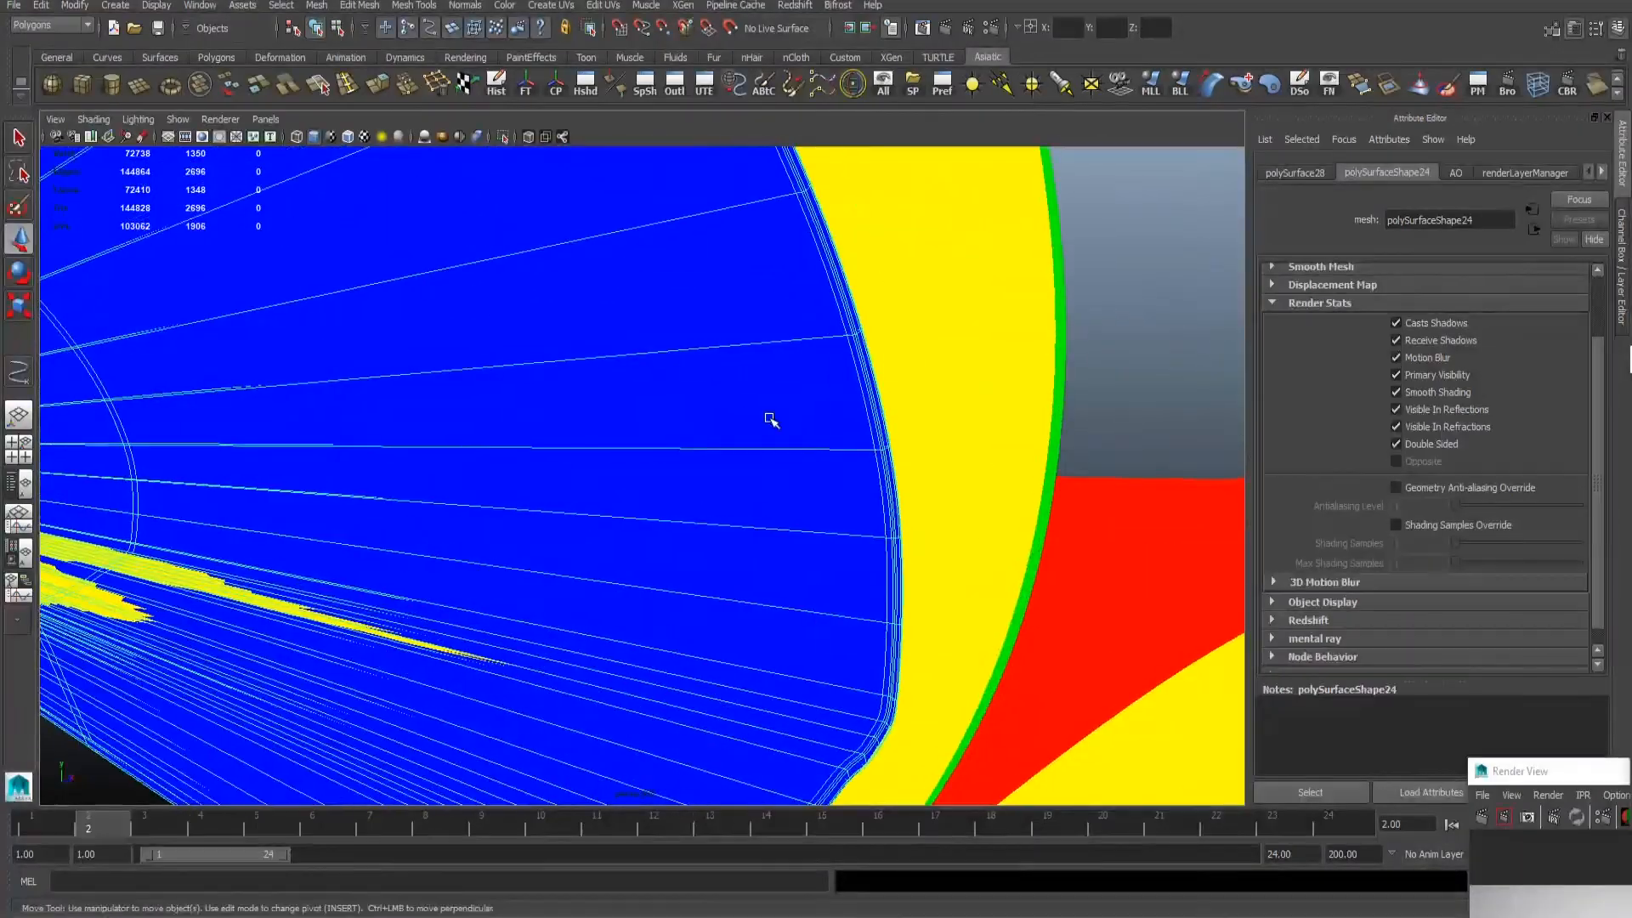
- Select the faces of the cover's outer side, leaving out its thin rim, and assign the magenta surface shader to them
{"action": "right_click_drag", "start_coordinate": [768, 419], "coordinate": [408, 413], "text": "alt"}
{"action": "left_click_drag", "start_coordinate": [408, 413], "coordinate": [527, 383], "text": "alt"}
{"action": "right_click_drag", "start_coordinate": [527, 382], "coordinate": [910, 425], "text": "alt"}
{"action": "middle_click_drag", "start_coordinate": [909, 425], "coordinate": [649, 430], "text": "alt"}
{"action": "left_click_drag", "start_coordinate": [649, 431], "coordinate": [587, 400], "text": "alt"}
{"action": "right_click_drag", "start_coordinate": [545, 375], "coordinate": [692, 394], "text": "alt"}
{"action": "middle_click_drag", "start_coordinate": [851, 442], "coordinate": [677, 456], "text": "alt"}
{"action": "left_click_drag", "start_coordinate": [636, 456], "coordinate": [611, 472], "text": "alt"}
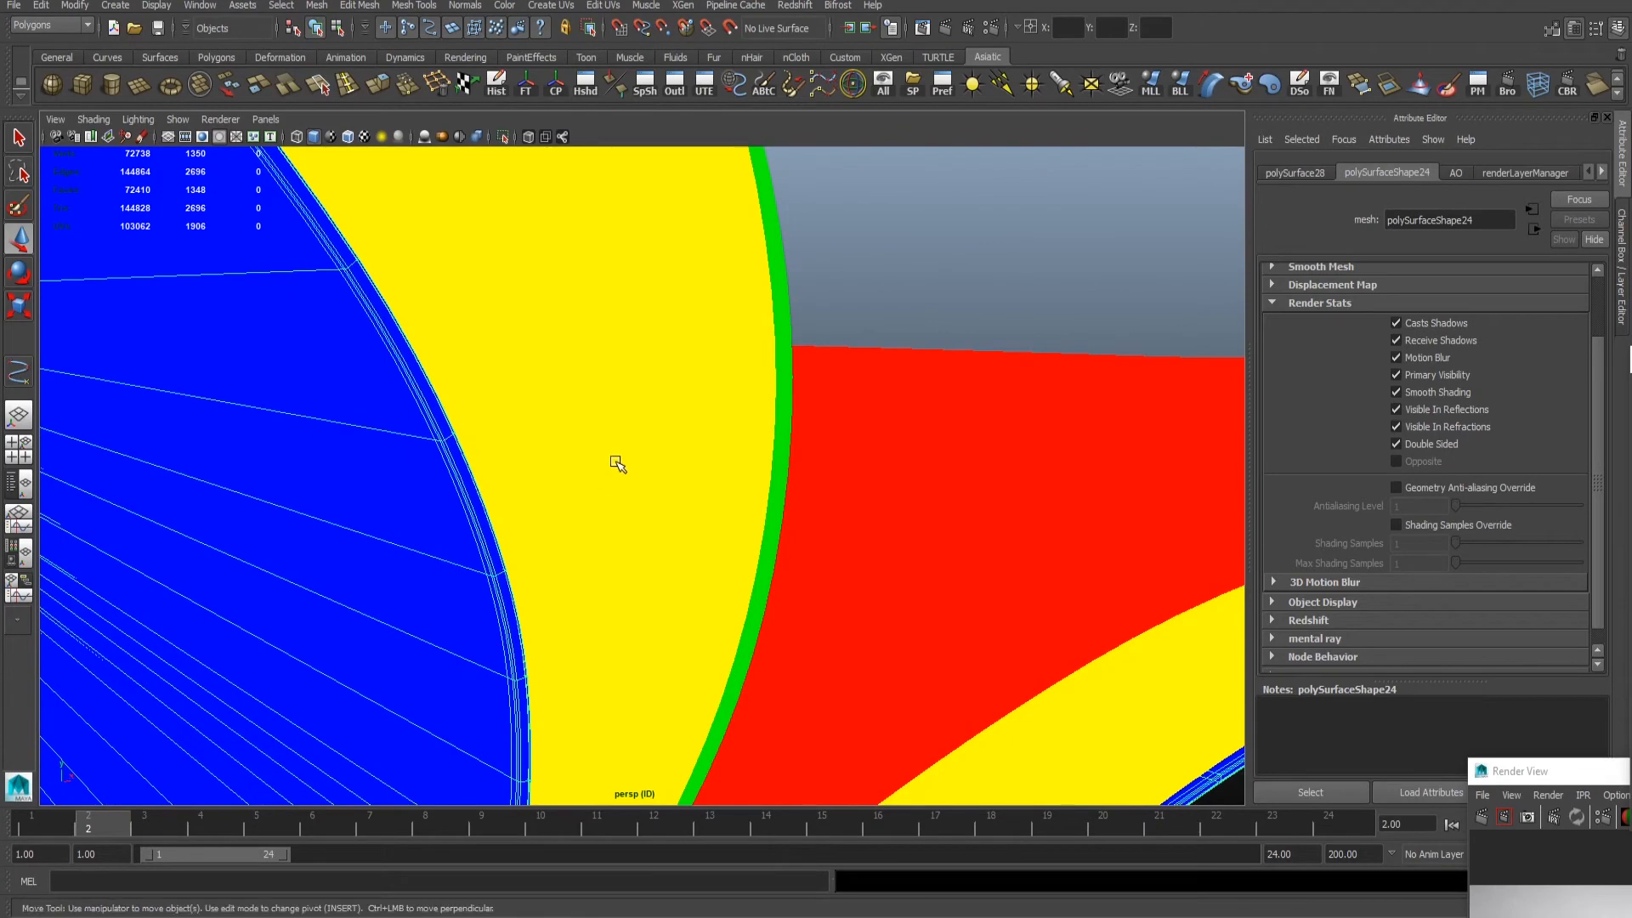
{"action": "left_click", "coordinate": [423, 516]}
{"action": "double_click", "coordinate": [412, 583], "text": "shift"}
{"action": "right_click_drag", "start_coordinate": [383, 527], "coordinate": [421, 508], "text": "shift"}
{"action": "scroll", "coordinate": [387, 521], "scroll_direction": "up", "scroll_amount": 3}
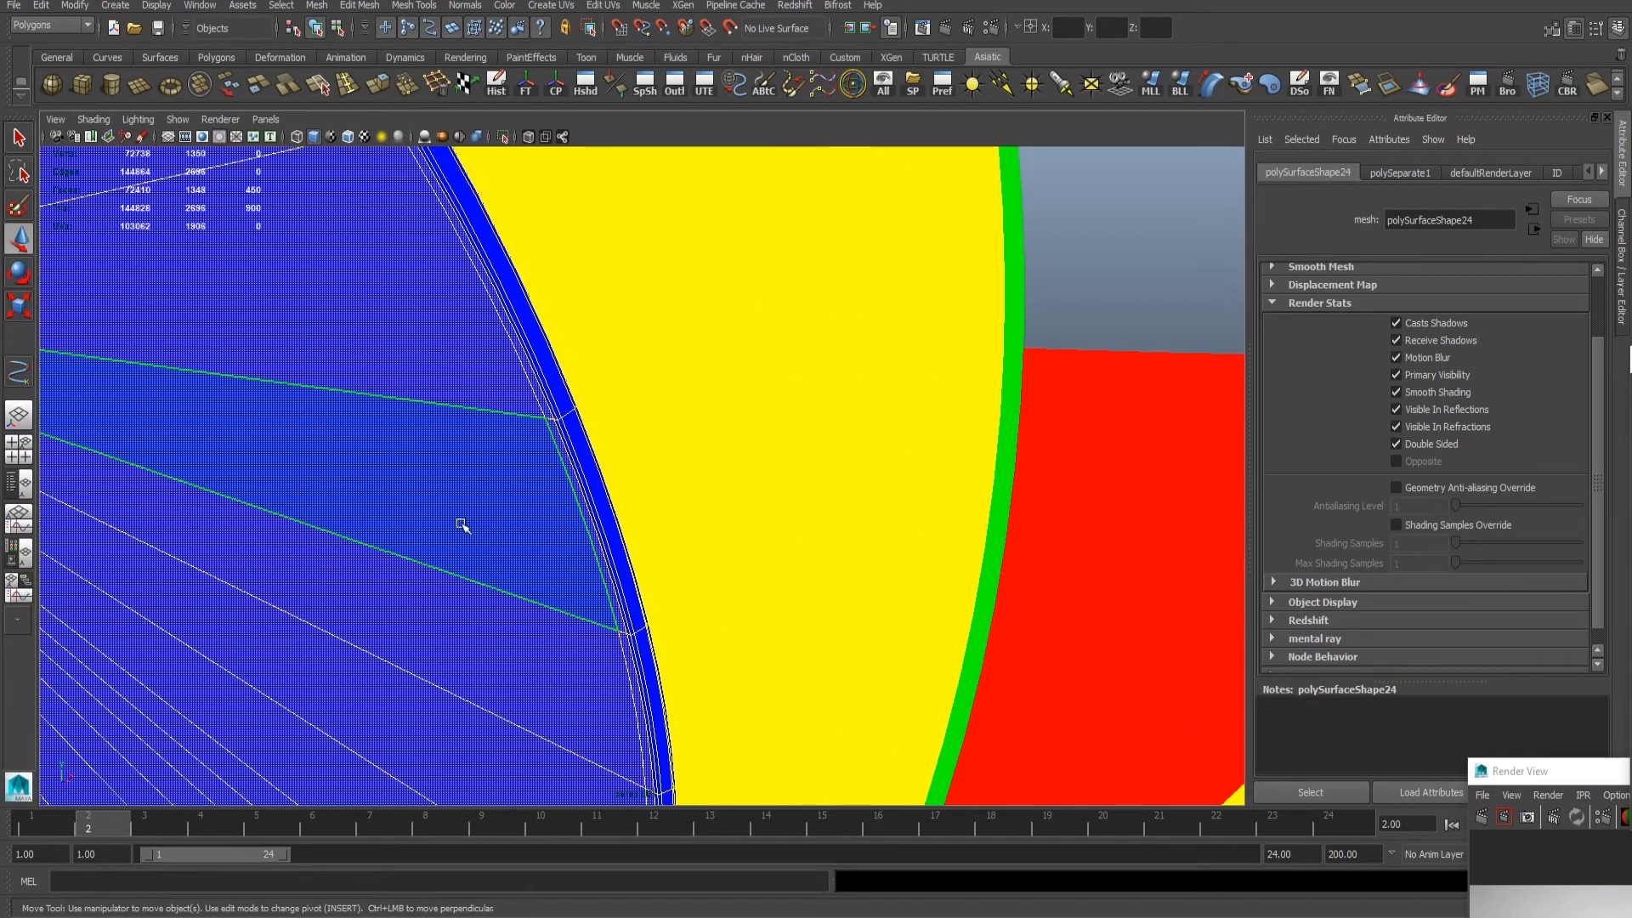
{"action": "key", "text": "g"}
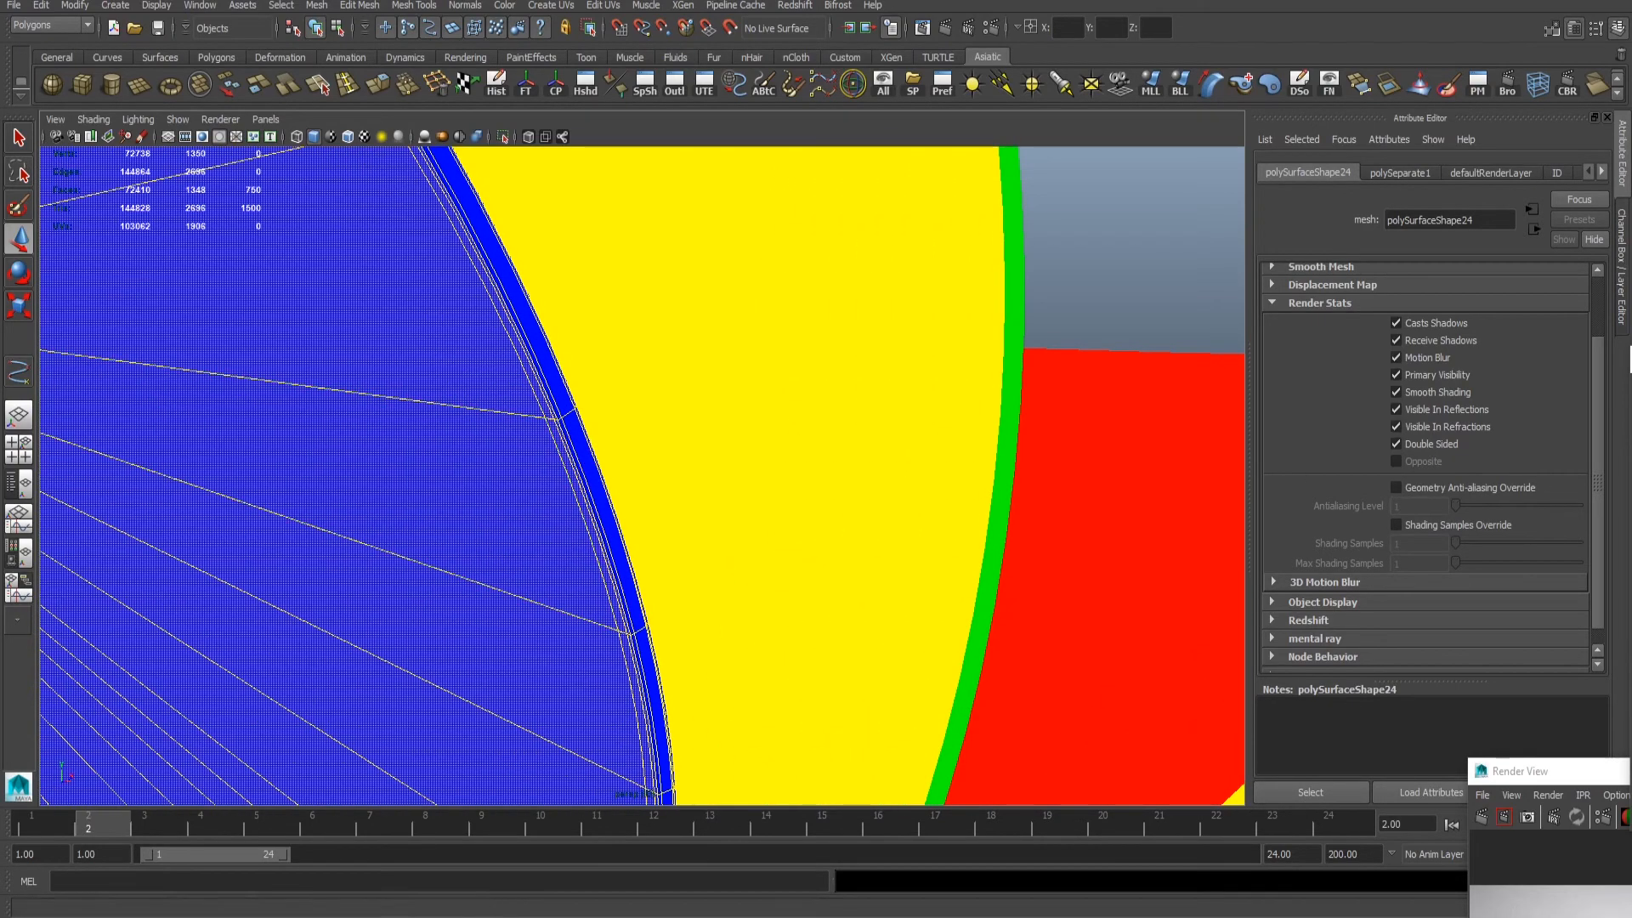
{"action": "scroll", "coordinate": [724, 452], "scroll_direction": "down", "scroll_amount": 5}
{"action": "left_click_drag", "start_coordinate": [724, 452], "coordinate": [576, 381], "text": "alt"}
{"action": "right_click_drag", "start_coordinate": [575, 381], "coordinate": [656, 360]}
{"action": "left_click", "coordinate": [723, 340]}
{"action": "scroll", "coordinate": [694, 342], "scroll_direction": "up", "scroll_amount": 3}
{"action": "left_click_drag", "start_coordinate": [693, 342], "coordinate": [510, 463], "text": "alt"}
{"action": "scroll", "coordinate": [824, 484], "scroll_direction": "up", "scroll_amount": 4}
{"action": "middle_click_drag", "start_coordinate": [510, 587], "coordinate": [678, 482], "text": "alt"}
{"action": "scroll", "coordinate": [678, 482], "scroll_direction": "up", "scroll_amount": 4}
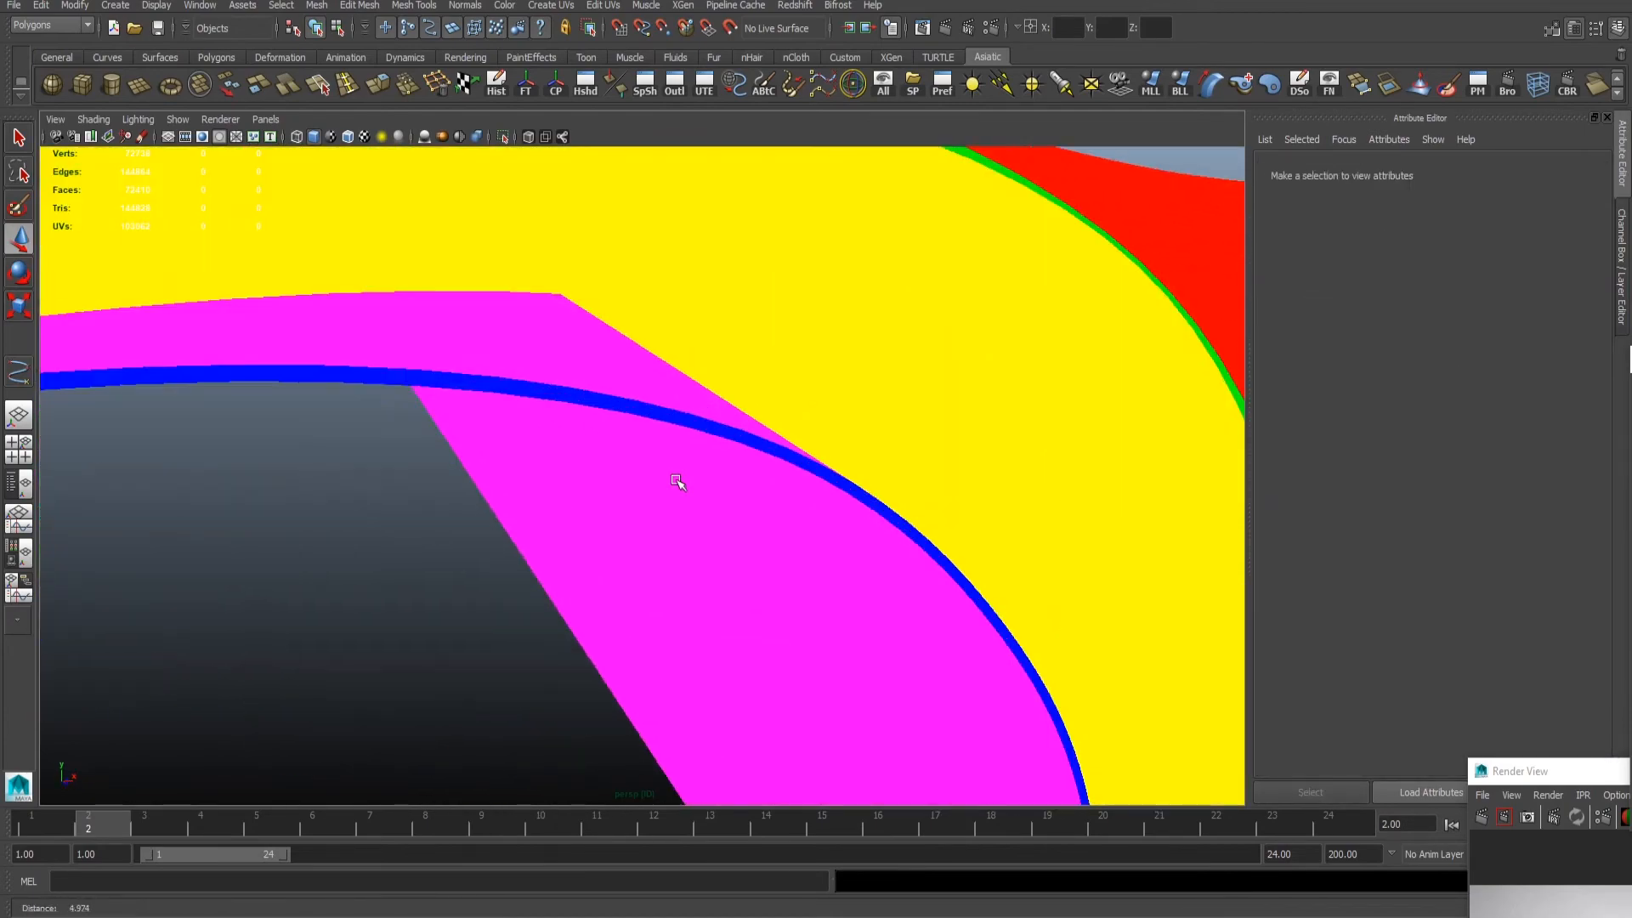
{"action": "left_click", "coordinate": [620, 382]}
{"action": "left_click_drag", "start_coordinate": [620, 382], "coordinate": [577, 421], "text": "alt"}
{"action": "left_click", "coordinate": [721, 600]}
{"action": "left_click_drag", "start_coordinate": [721, 600], "coordinate": [636, 565], "text": "alt"}
{"action": "mouse_move", "coordinate": [636, 564]}
{"action": "right_mouse_down", "text": "alt"}
{"action": "mouse_move", "coordinate": [774, 517]}
{"action": "mouse_move", "coordinate": [649, 557]}
{"action": "right_mouse_up", "text": "alt"}
{"action": "key", "text": "ctrl+z"}
{"action": "key", "text": "ctrl+z"}
{"action": "key", "text": "ctrl+z"}
{"action": "key", "text": "ctrl+z"}
- Select the cover mesh and isolate it in the viewport
{"action": "left_click", "coordinate": [688, 564]}
{"action": "left_click_drag", "start_coordinate": [689, 564], "coordinate": [859, 465], "text": "alt"}
{"action": "left_click", "coordinate": [859, 465]}
{"action": "left_click", "coordinate": [503, 136]}
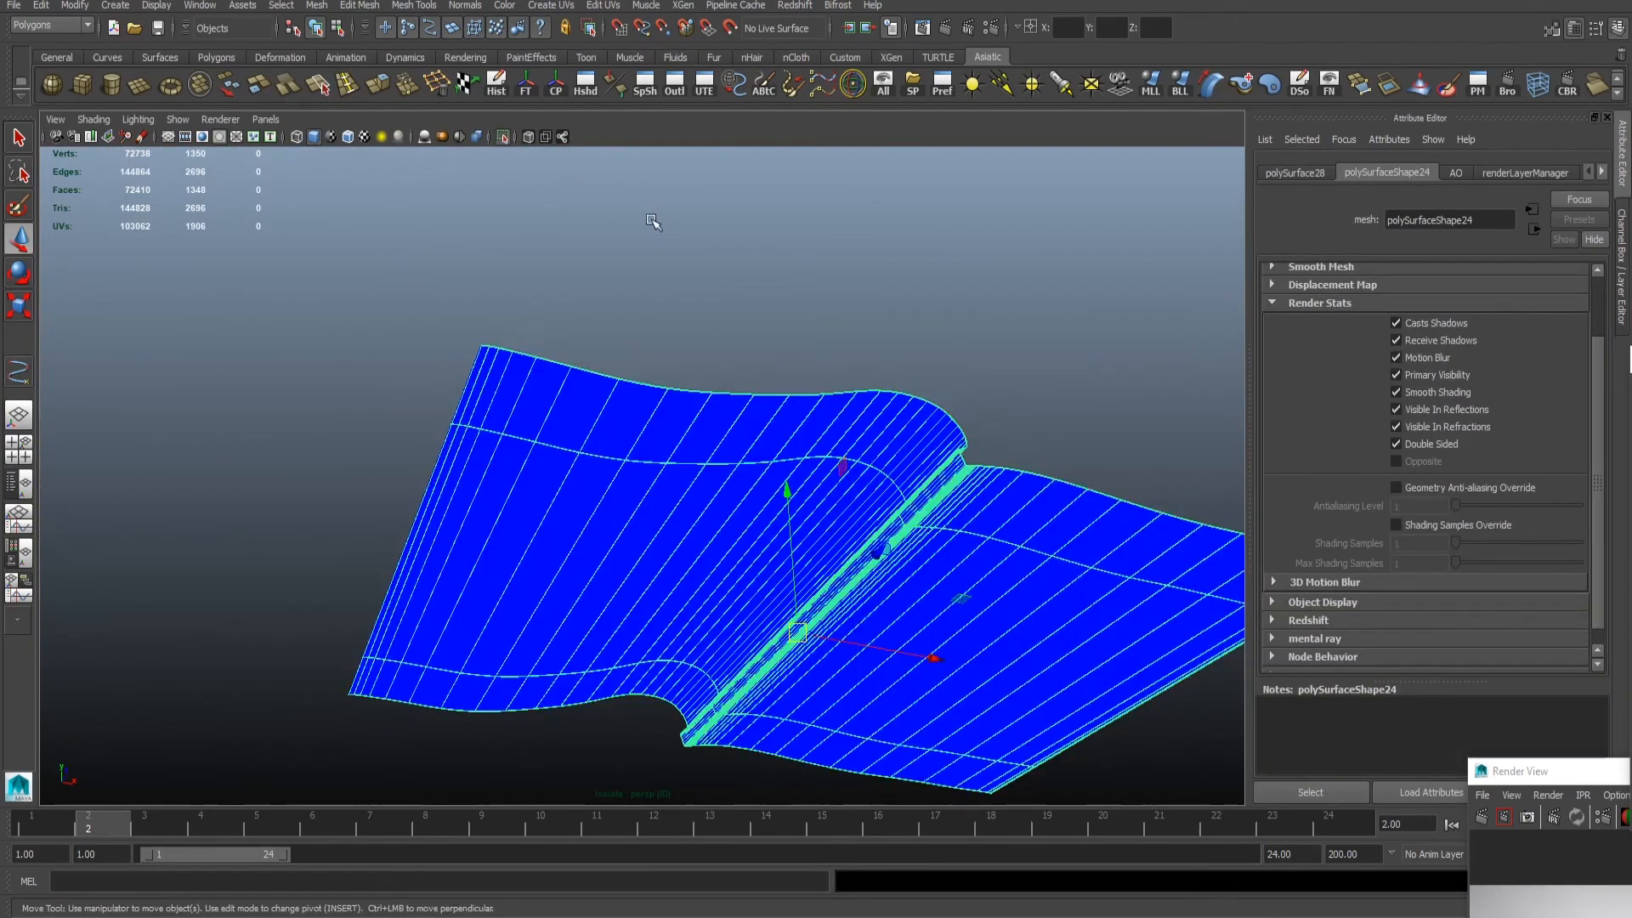
- Select the inner-side faces across both halves of the isolated cover, leaving out its thin rim loops
{"action": "left_click", "coordinate": [656, 219]}
{"action": "left_click_drag", "start_coordinate": [656, 220], "coordinate": [524, 353], "text": "alt"}
{"action": "left_click", "coordinate": [525, 353]}
{"action": "right_click_drag", "start_coordinate": [524, 353], "coordinate": [412, 463], "text": "alt"}
{"action": "right_click_drag", "start_coordinate": [412, 463], "coordinate": [412, 519]}
{"action": "left_click", "coordinate": [215, 385]}
{"action": "left_click_drag", "start_coordinate": [215, 385], "coordinate": [522, 441], "text": "alt"}
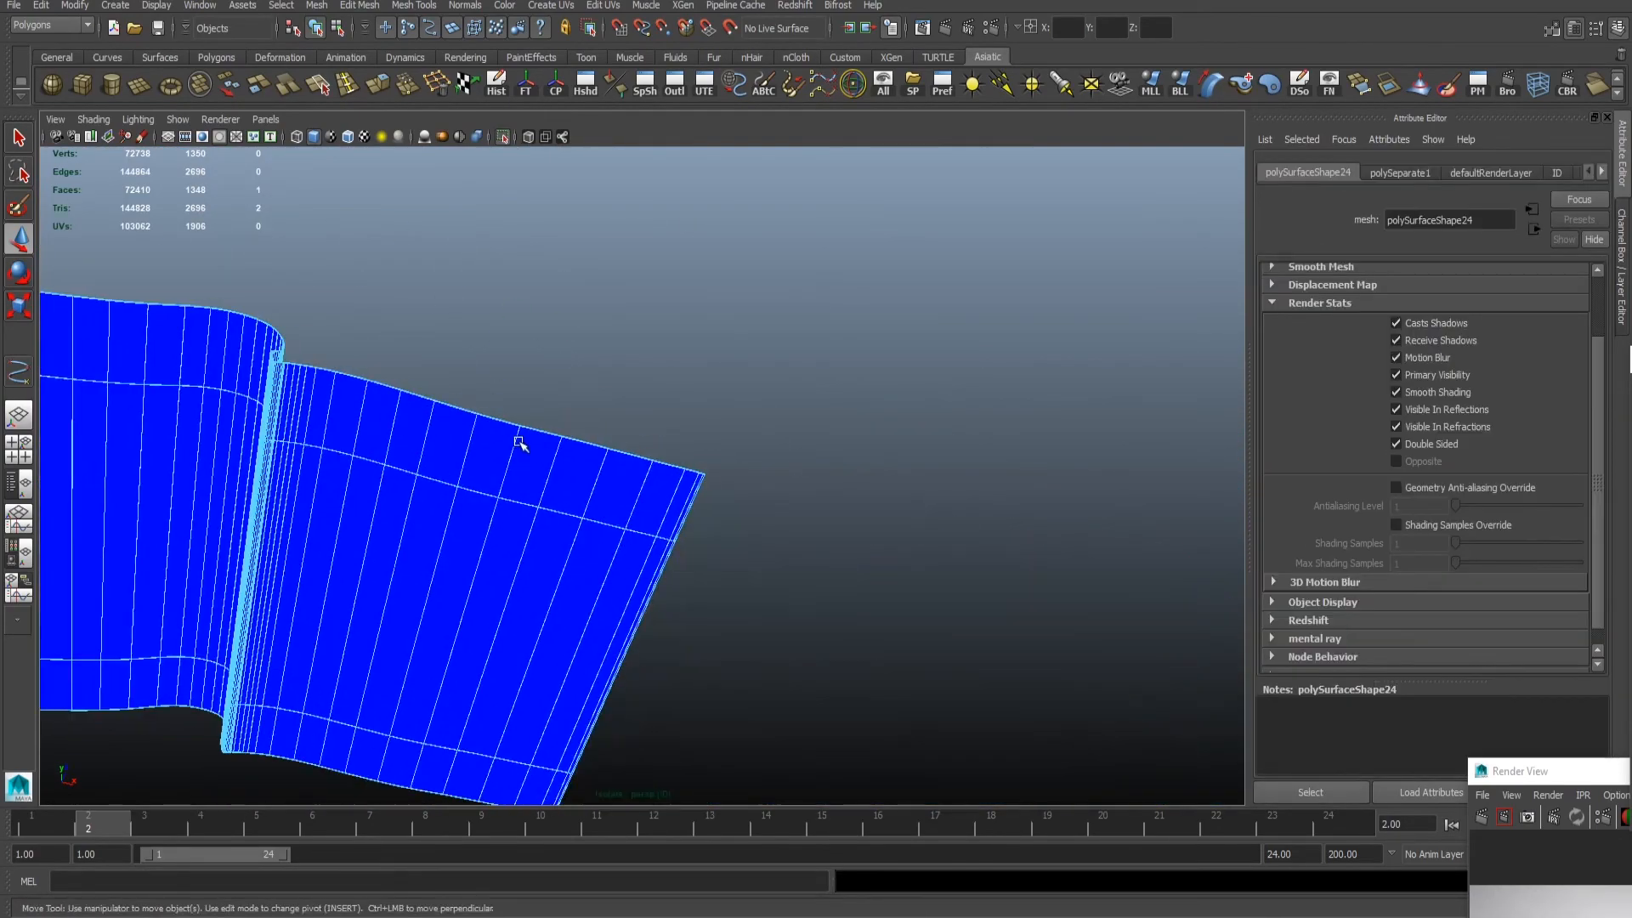
{"action": "right_click_drag", "start_coordinate": [522, 440], "coordinate": [389, 518], "text": "alt"}
{"action": "double_click", "coordinate": [263, 507], "text": "shift"}
{"action": "left_click_drag", "start_coordinate": [262, 507], "coordinate": [412, 521], "text": "alt"}
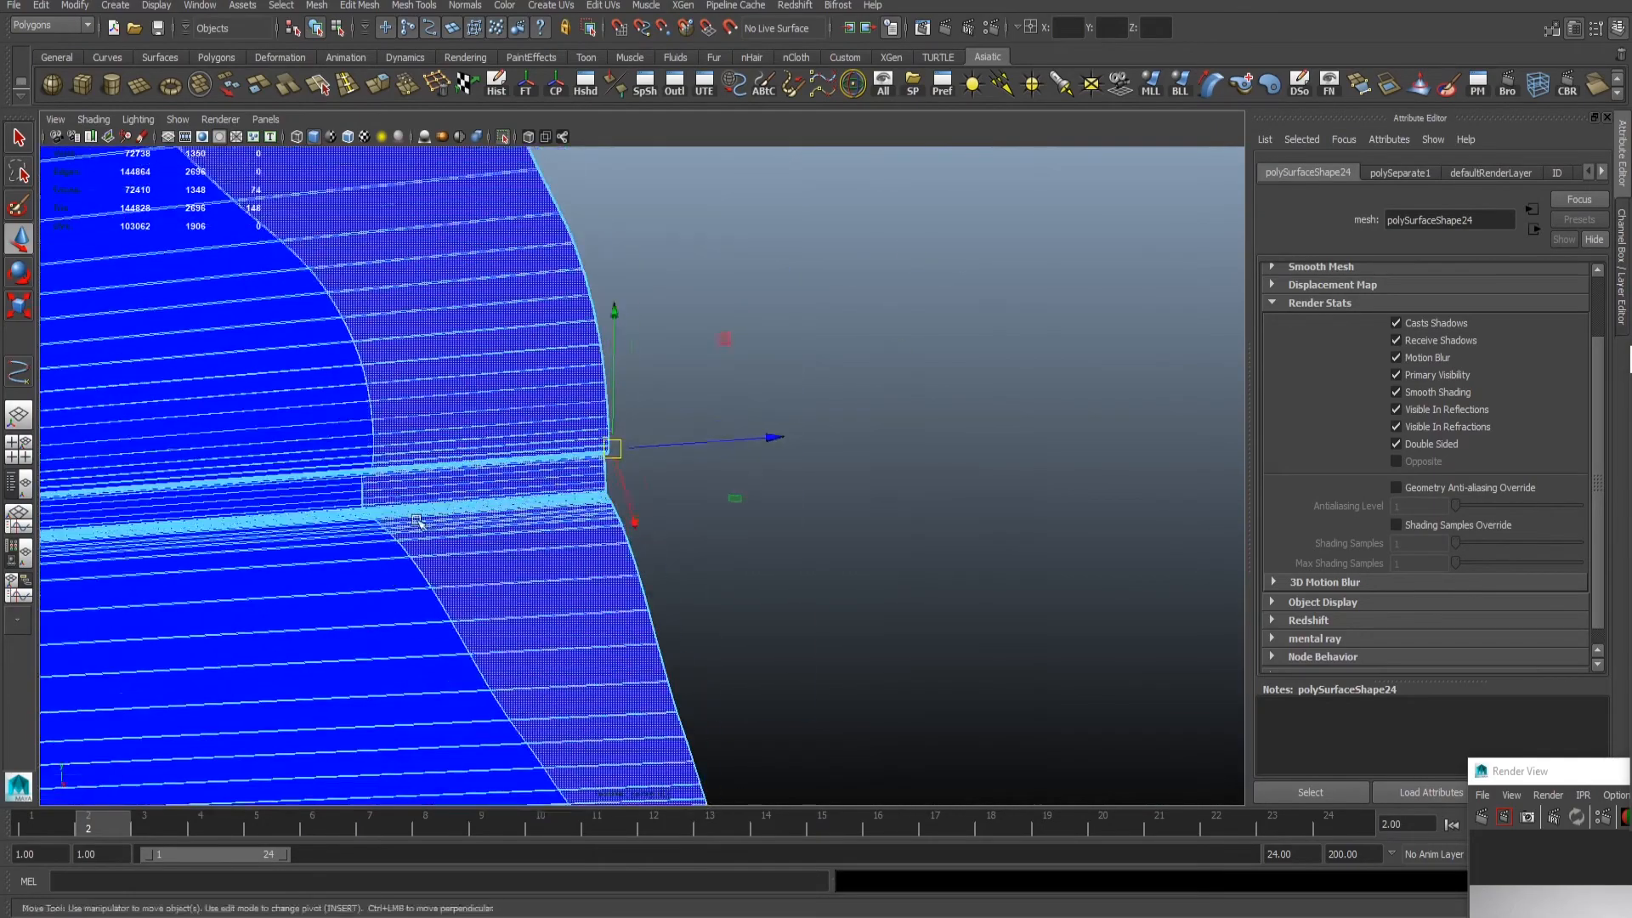
{"action": "right_click_drag", "start_coordinate": [412, 521], "coordinate": [544, 374], "text": "alt"}
{"action": "right_click", "coordinate": [614, 439]}
{"action": "key", "text": "ctrl+z"}
{"action": "left_click_drag", "start_coordinate": [544, 374], "coordinate": [558, 422], "text": "alt"}
{"action": "right_click_drag", "start_coordinate": [557, 423], "coordinate": [612, 416], "text": "alt"}
{"action": "middle_click_drag", "start_coordinate": [408, 425], "coordinate": [608, 435], "text": "alt"}
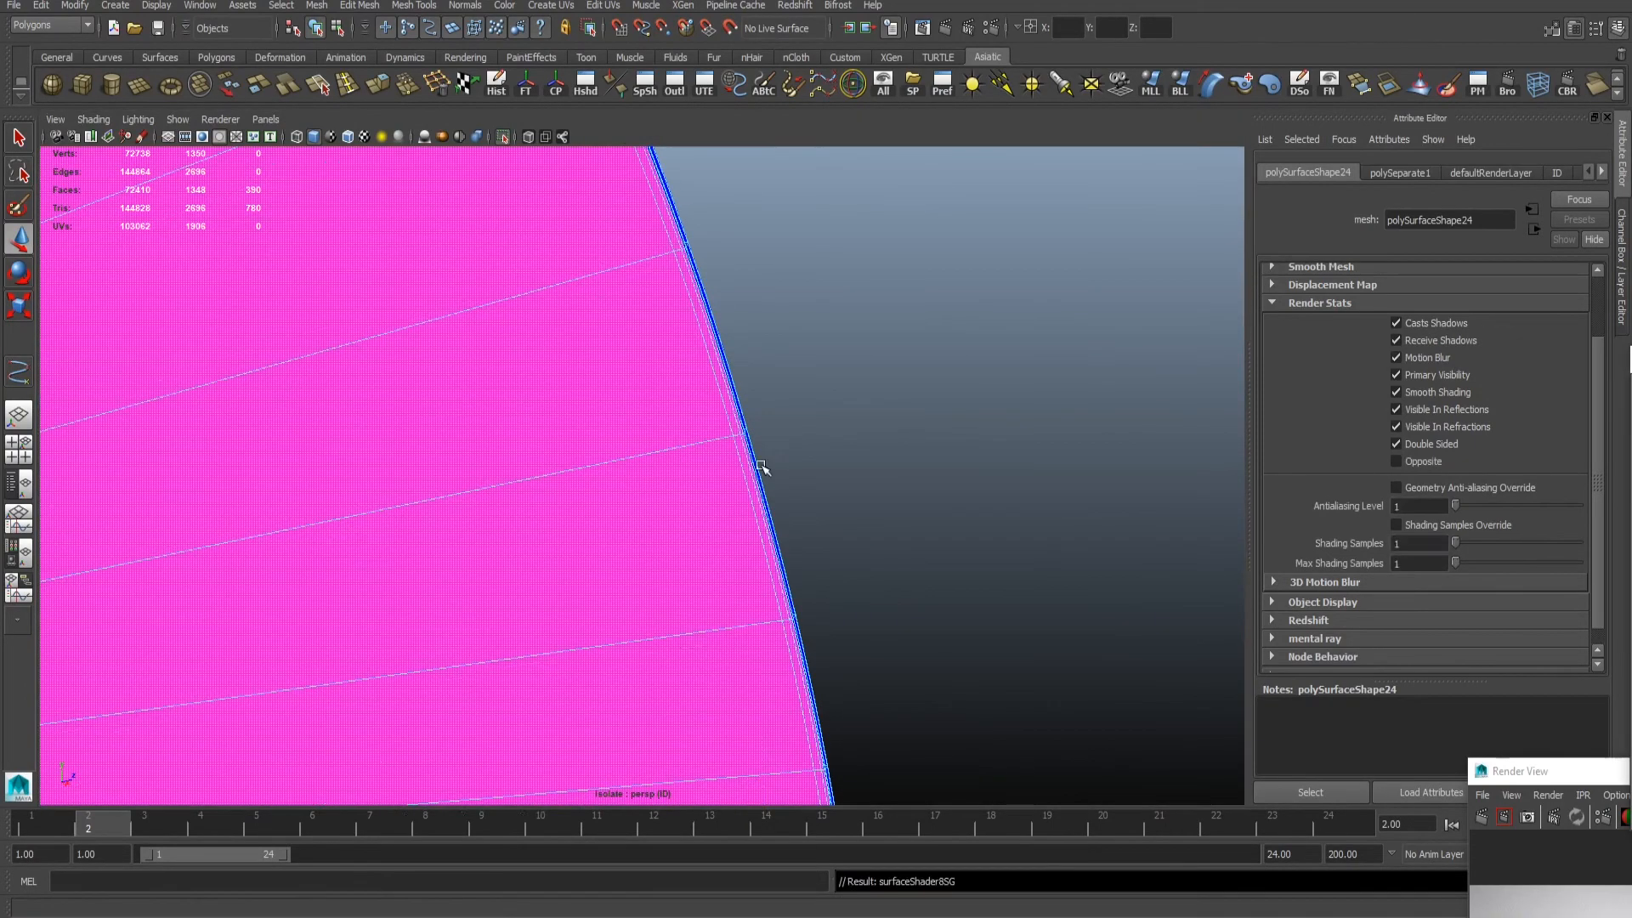
{"action": "right_click_drag", "start_coordinate": [762, 466], "coordinate": [553, 442], "text": "alt"}
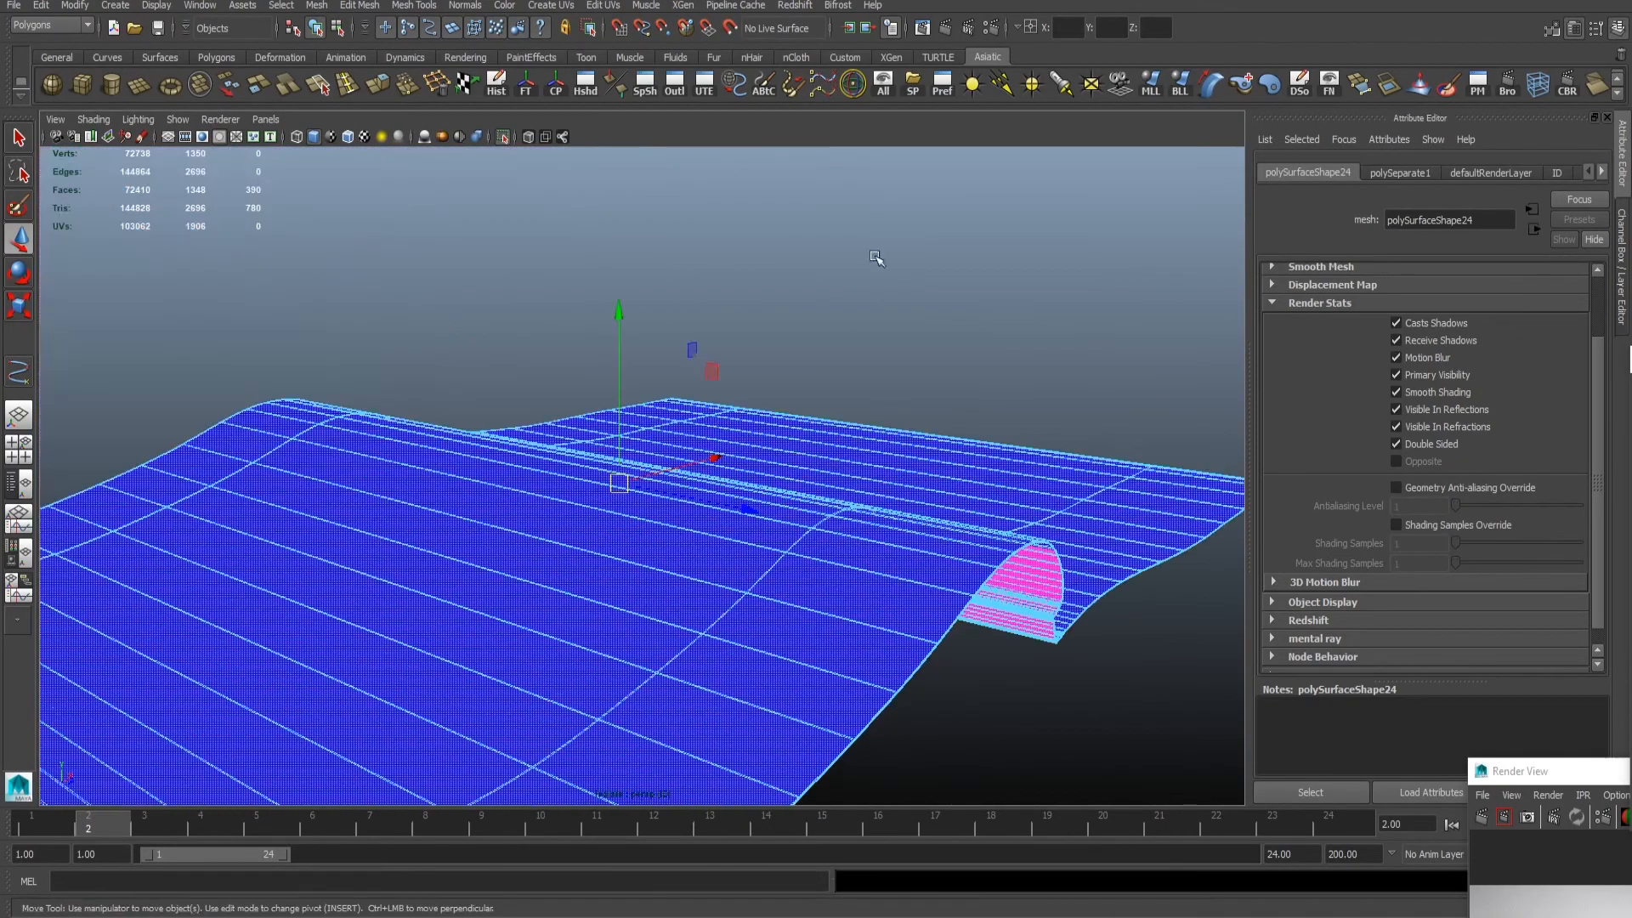
- Examine the isolated cover's shading on its inner side, spine and underside
{"action": "right_click_drag", "start_coordinate": [1059, 465], "coordinate": [1113, 408]}
{"action": "left_click", "coordinate": [1118, 320]}
{"action": "left_click_drag", "start_coordinate": [1011, 374], "coordinate": [817, 425], "text": "alt"}
{"action": "right_click_drag", "start_coordinate": [816, 425], "coordinate": [884, 429], "text": "alt"}
{"action": "middle_click_drag", "start_coordinate": [884, 430], "coordinate": [841, 376], "text": "alt"}
{"action": "left_click", "coordinate": [904, 388]}
{"action": "left_click_drag", "start_coordinate": [904, 388], "coordinate": [816, 459], "text": "alt"}
{"action": "right_click_drag", "start_coordinate": [816, 459], "coordinate": [620, 346], "text": "alt"}
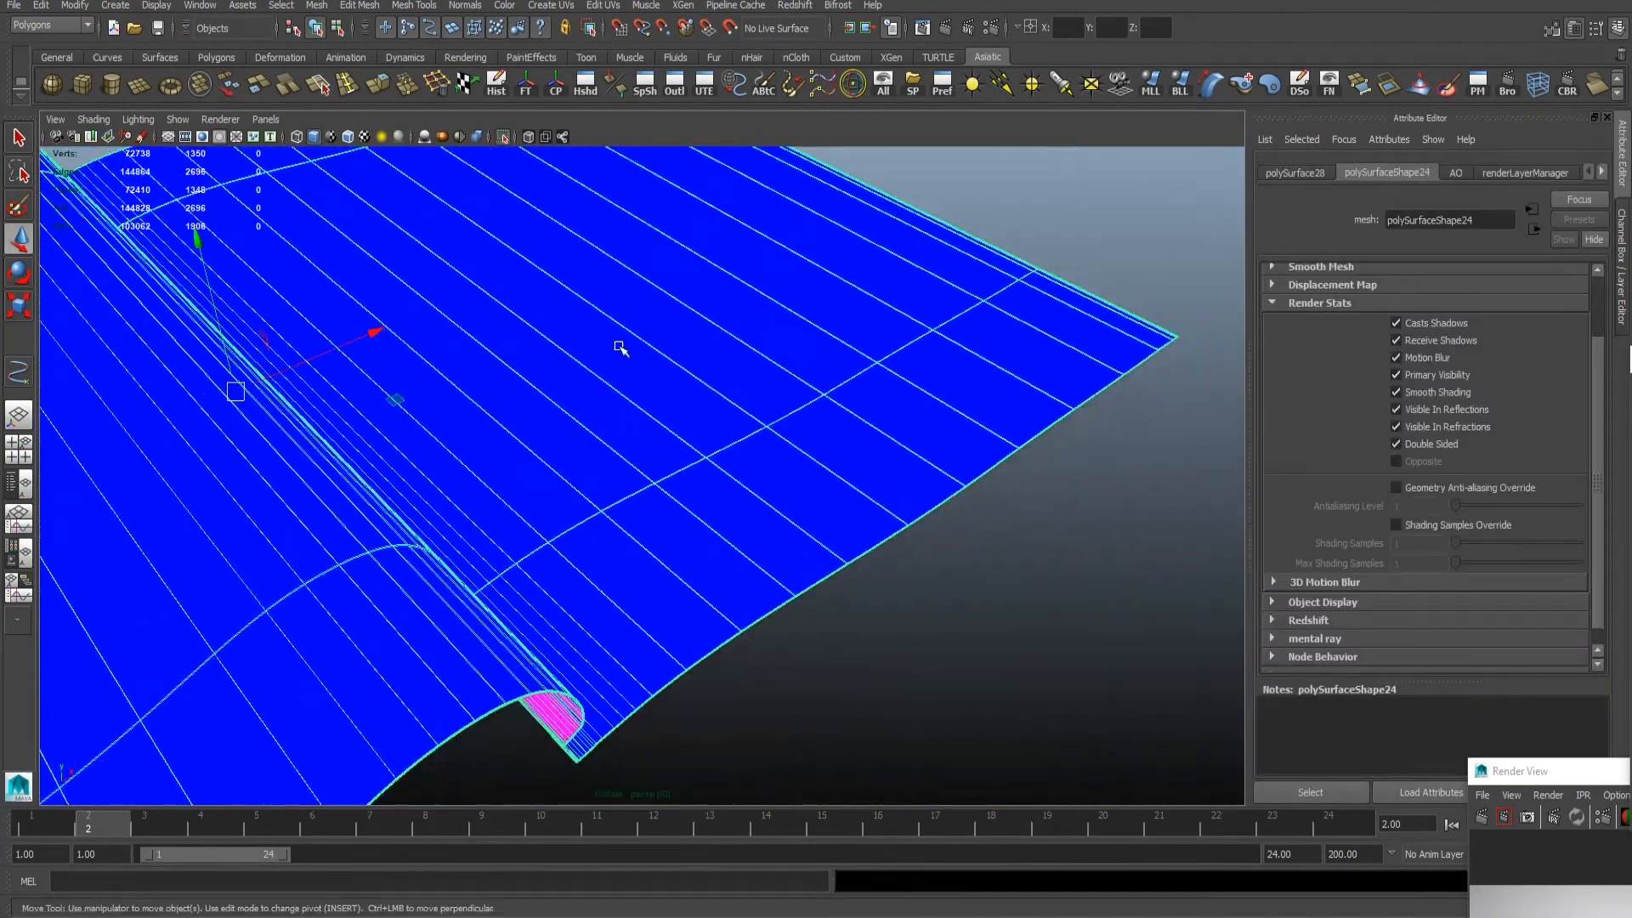
{"action": "left_click_drag", "start_coordinate": [620, 346], "coordinate": [731, 289], "text": "alt"}
{"action": "left_click", "coordinate": [1054, 554]}
{"action": "left_click_drag", "start_coordinate": [774, 485], "coordinate": [748, 434], "text": "alt"}
{"action": "right_click_drag", "start_coordinate": [748, 433], "coordinate": [904, 466], "text": "alt"}
{"action": "left_click", "coordinate": [838, 365]}
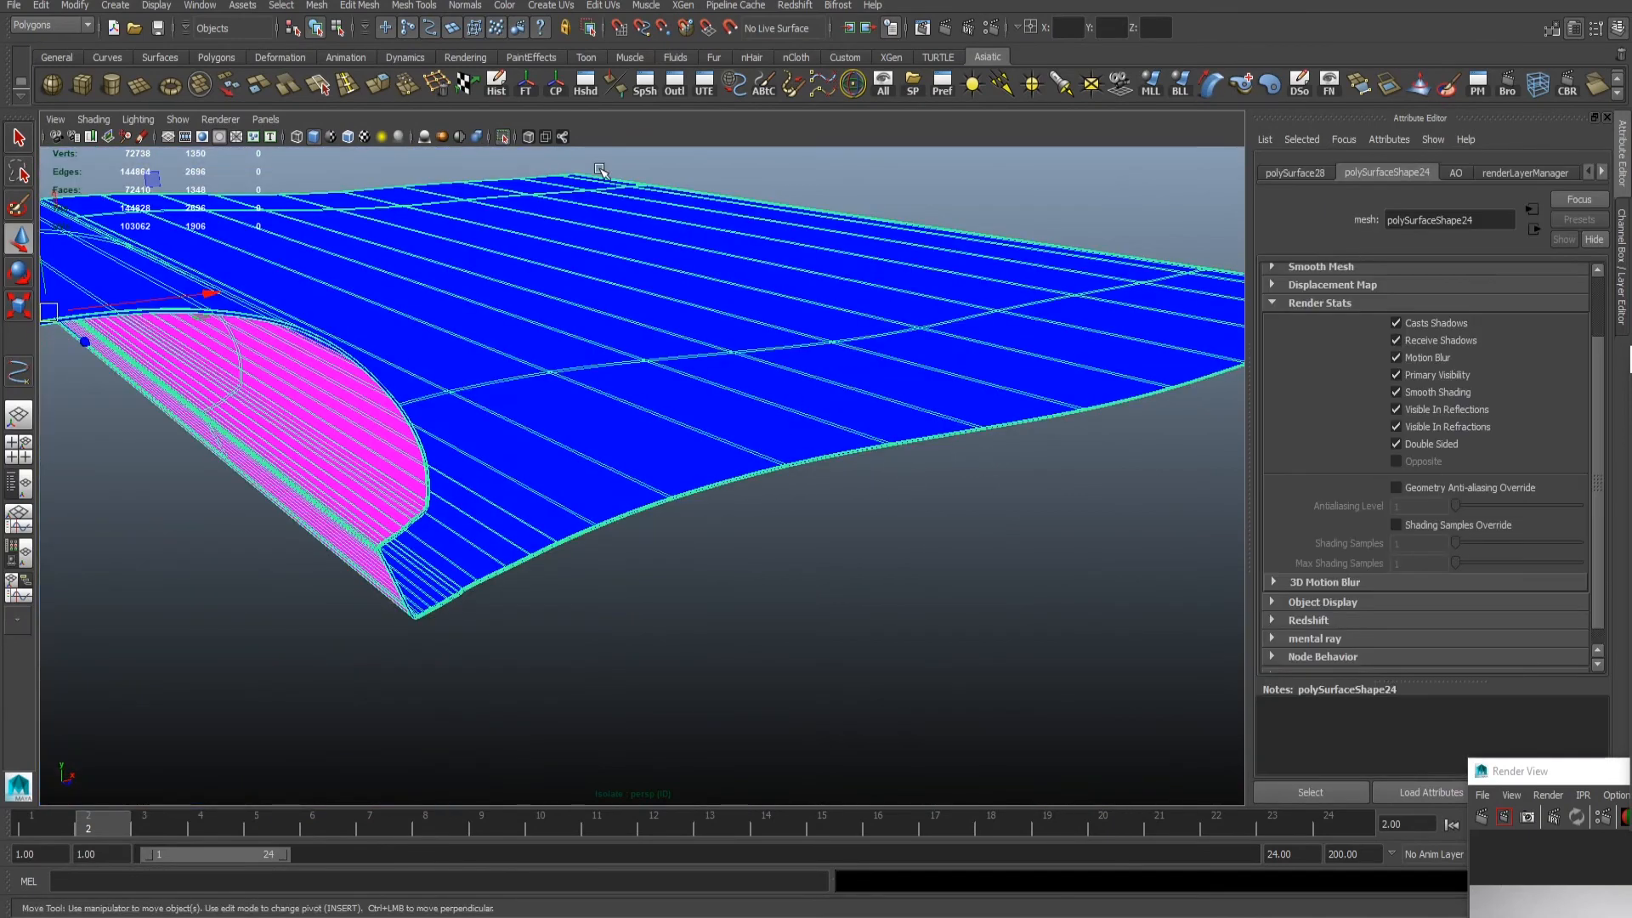
- Show the whole magazine again and assign the magenta surface shader to the cover's outer and rim faces
{"action": "left_click", "coordinate": [504, 136]}
{"action": "left_click", "coordinate": [901, 552]}
{"action": "right_click_drag", "start_coordinate": [901, 553], "coordinate": [744, 540], "text": "alt"}
{"action": "left_click_drag", "start_coordinate": [744, 539], "coordinate": [802, 493], "text": "alt"}
{"action": "right_click_drag", "start_coordinate": [801, 492], "coordinate": [1259, 540], "text": "alt"}
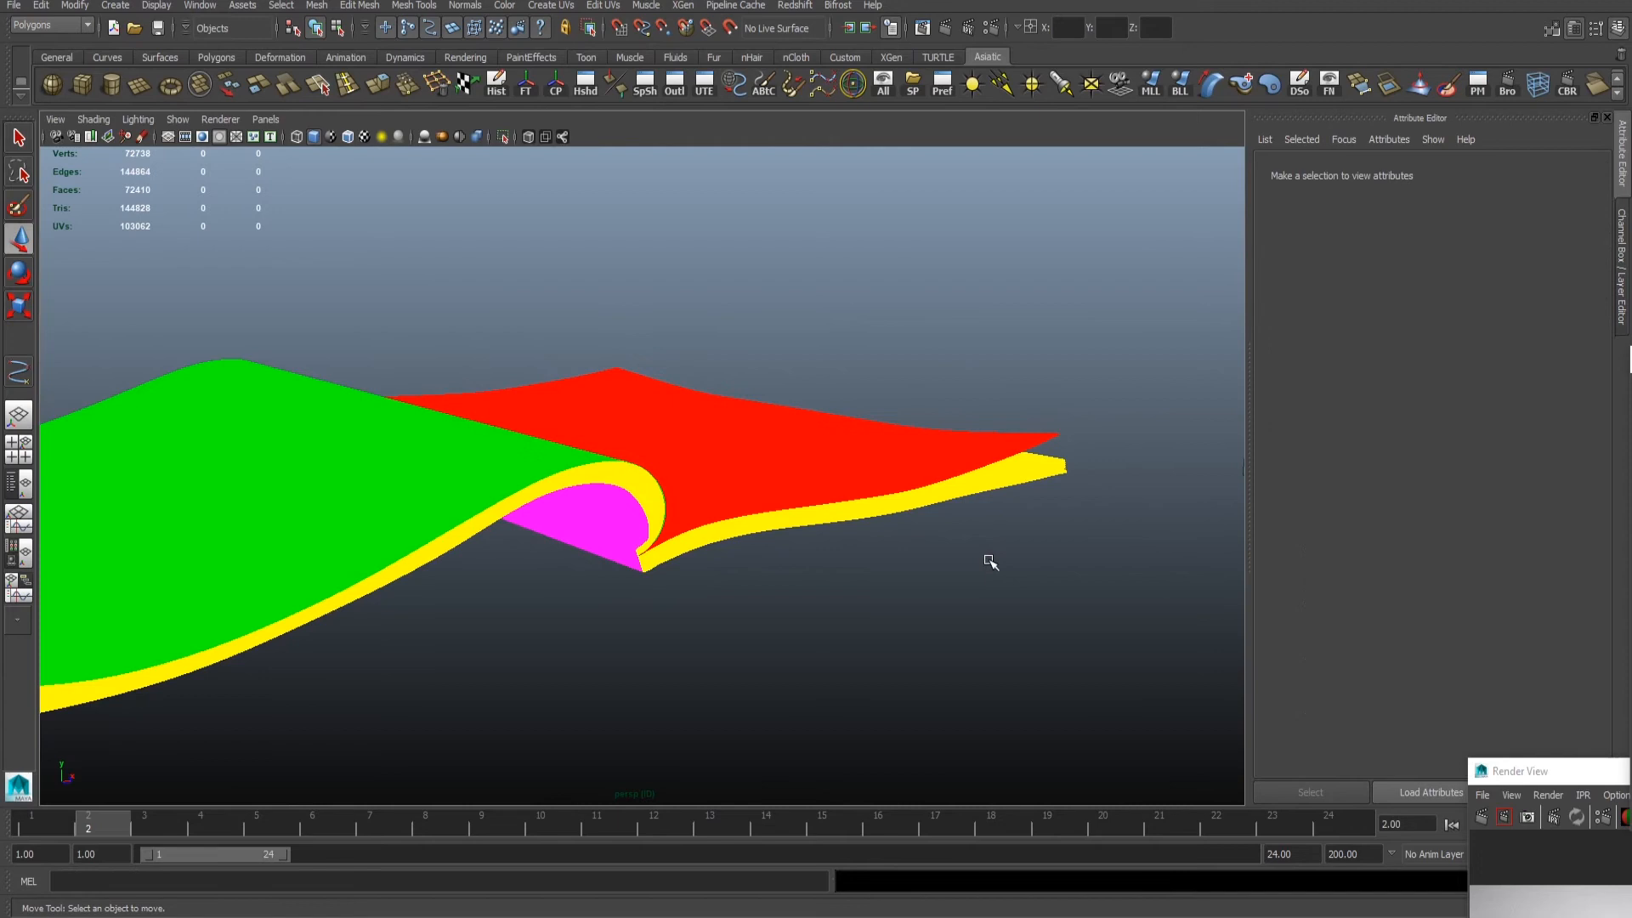
{"action": "right_click_drag", "start_coordinate": [990, 562], "coordinate": [839, 553], "text": "alt"}
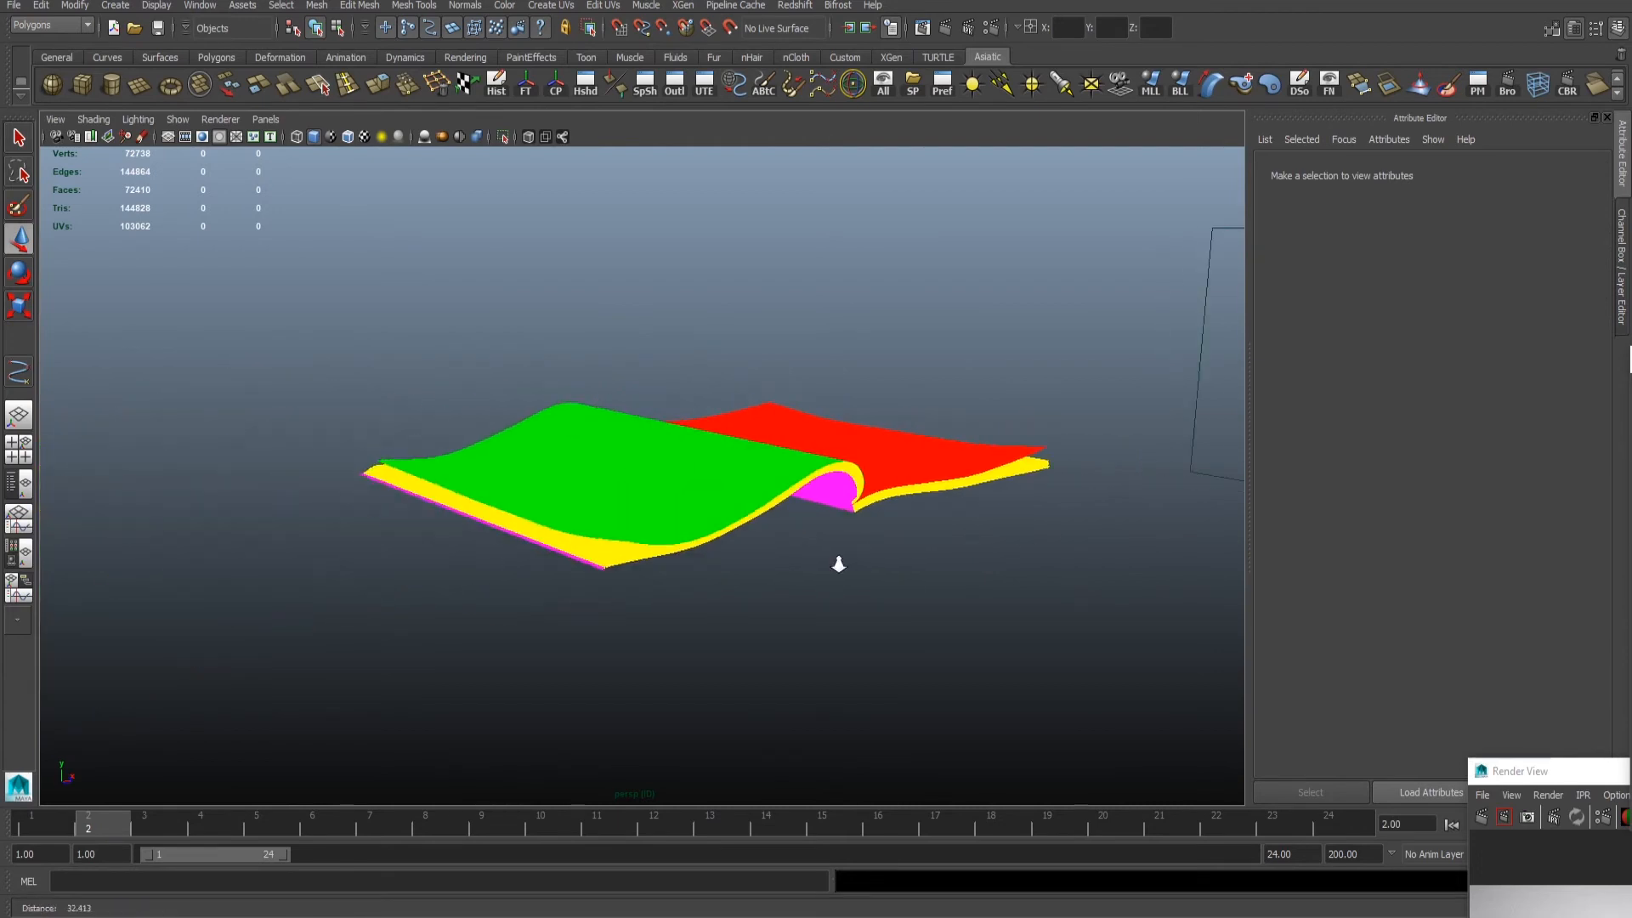
{"action": "left_click_drag", "start_coordinate": [838, 553], "coordinate": [1069, 426], "text": "alt"}
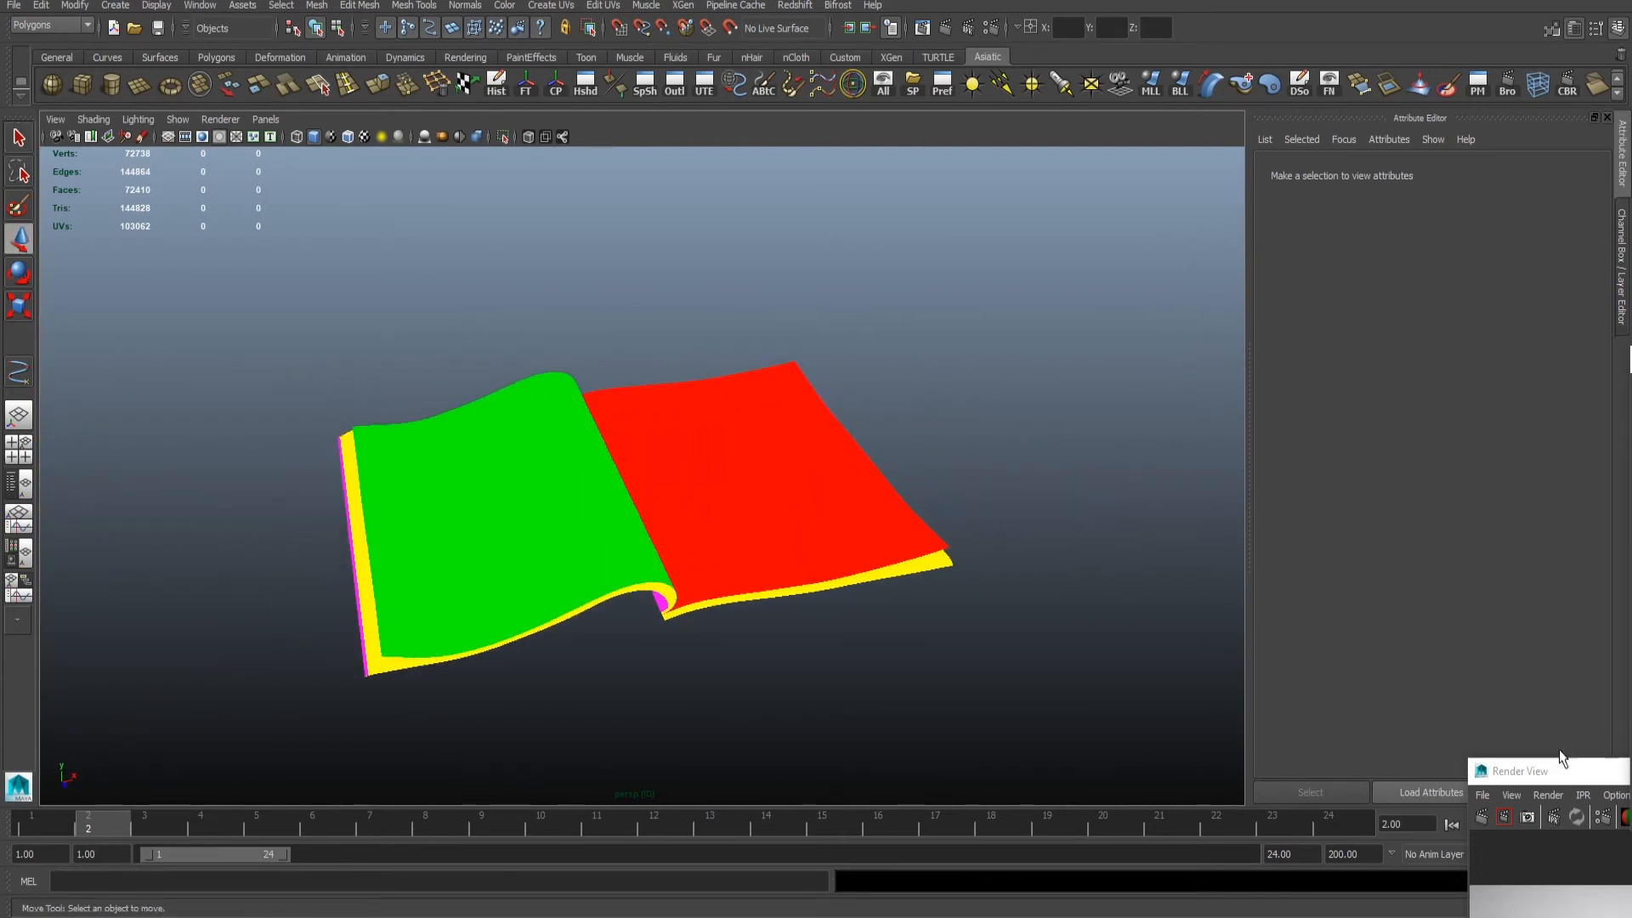
- Switch from the ID render layer to masterLayer and save the scene
{"action": "left_click_drag", "start_coordinate": [1560, 751], "coordinate": [1631, 765]}
{"action": "left_click", "coordinate": [1621, 299]}
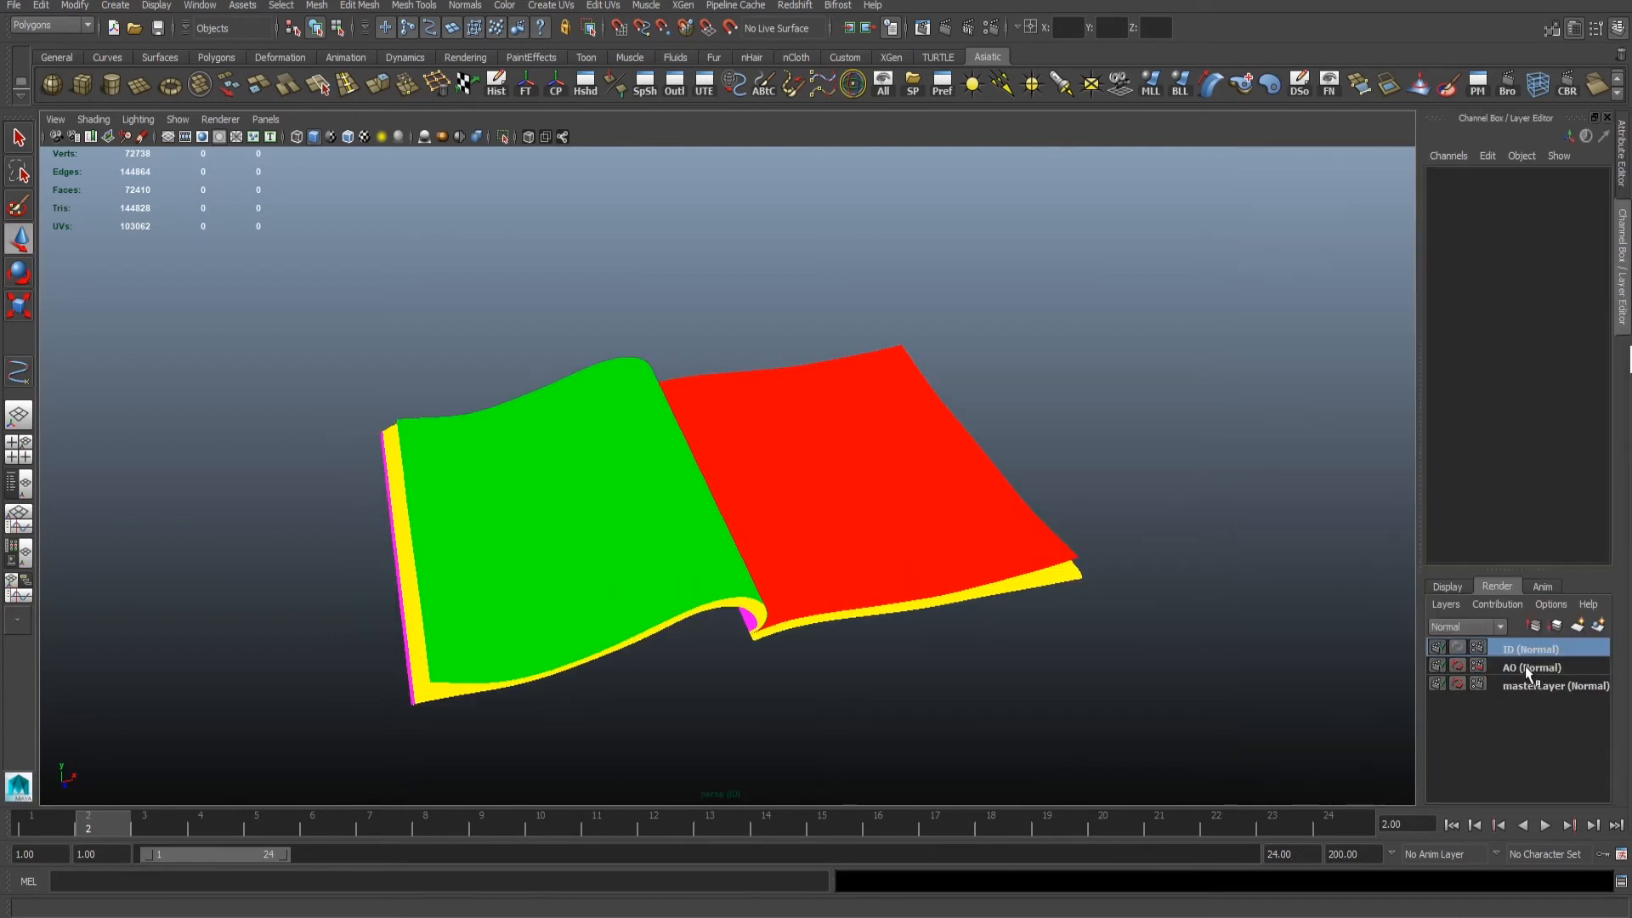
{"action": "left_click", "coordinate": [1530, 672]}
{"action": "left_click", "coordinate": [1539, 682]}
{"action": "left_click_drag", "start_coordinate": [640, 563], "coordinate": [639, 510], "text": "alt"}
{"action": "right_click_drag", "start_coordinate": [382, 562], "coordinate": [329, 466], "text": "alt"}
{"action": "key", "text": "ctrl+s"}
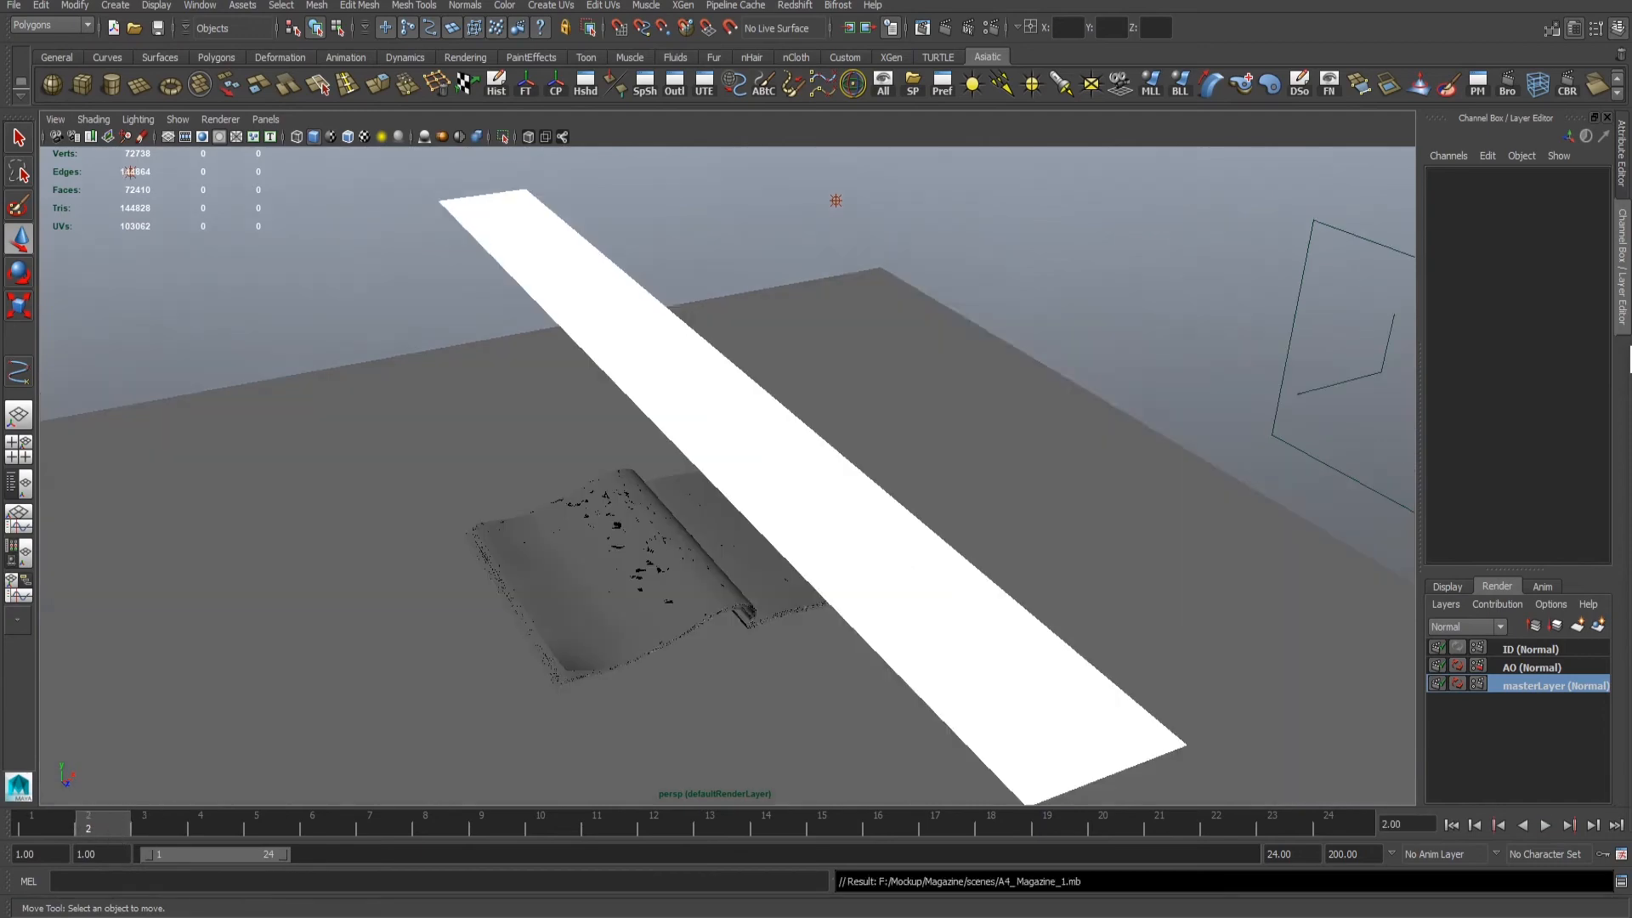
- Set the master layer's render width to 4000 pixels with the width/height ratio maintained
{"action": "left_click", "coordinate": [991, 28]}
{"action": "left_click_drag", "start_coordinate": [1004, 309], "coordinate": [971, 262]}
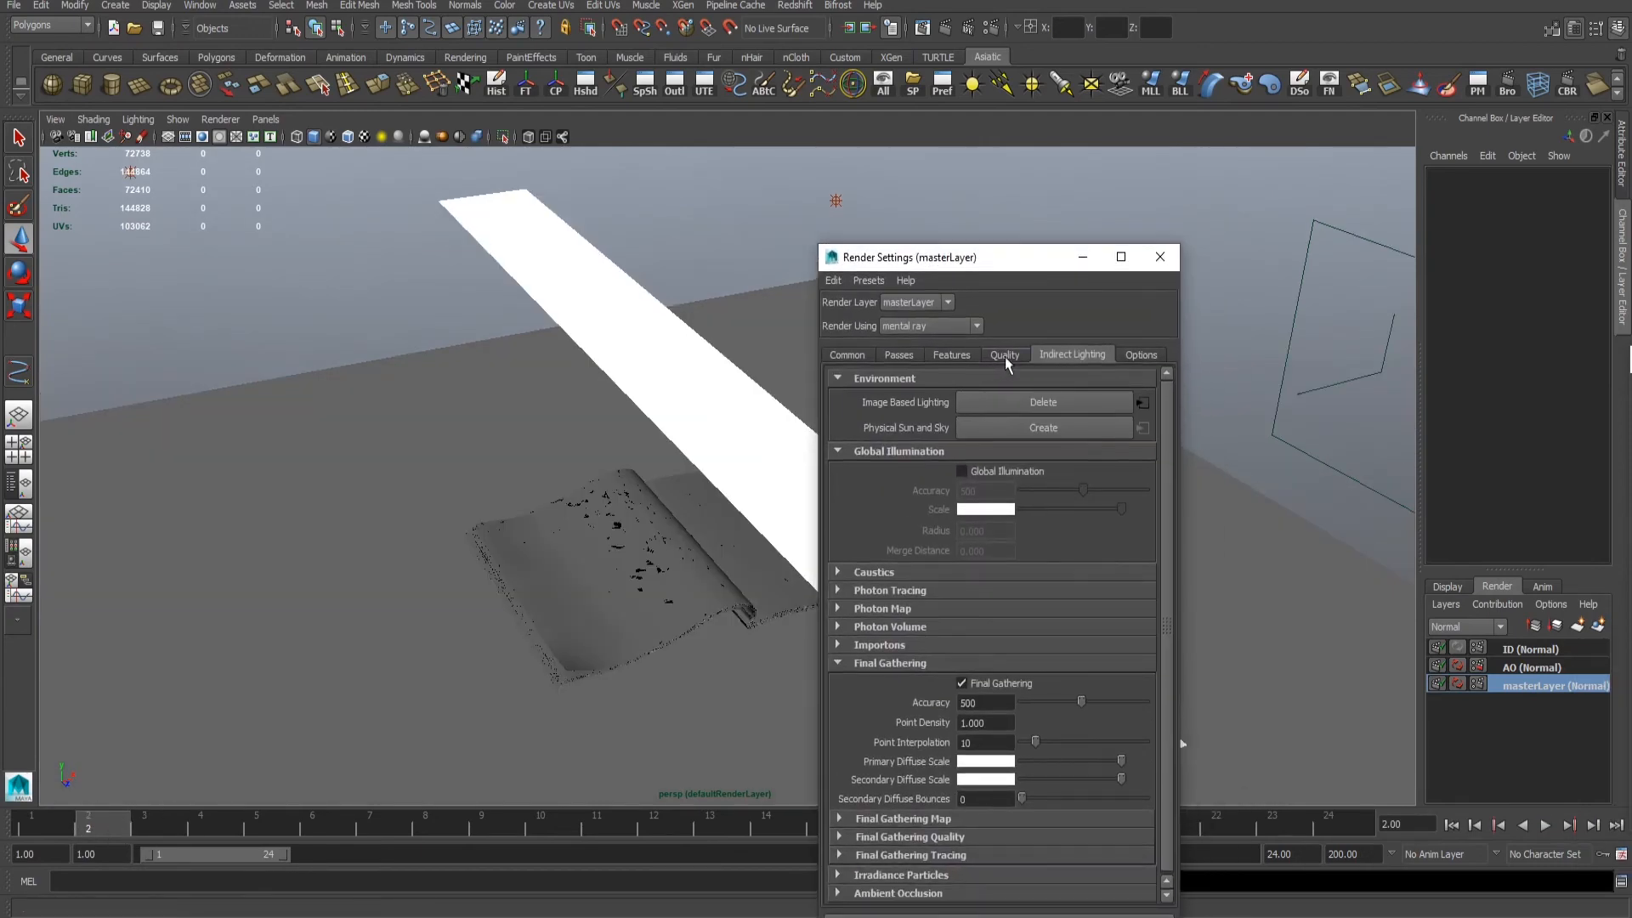
{"action": "left_click", "coordinate": [1006, 357]}
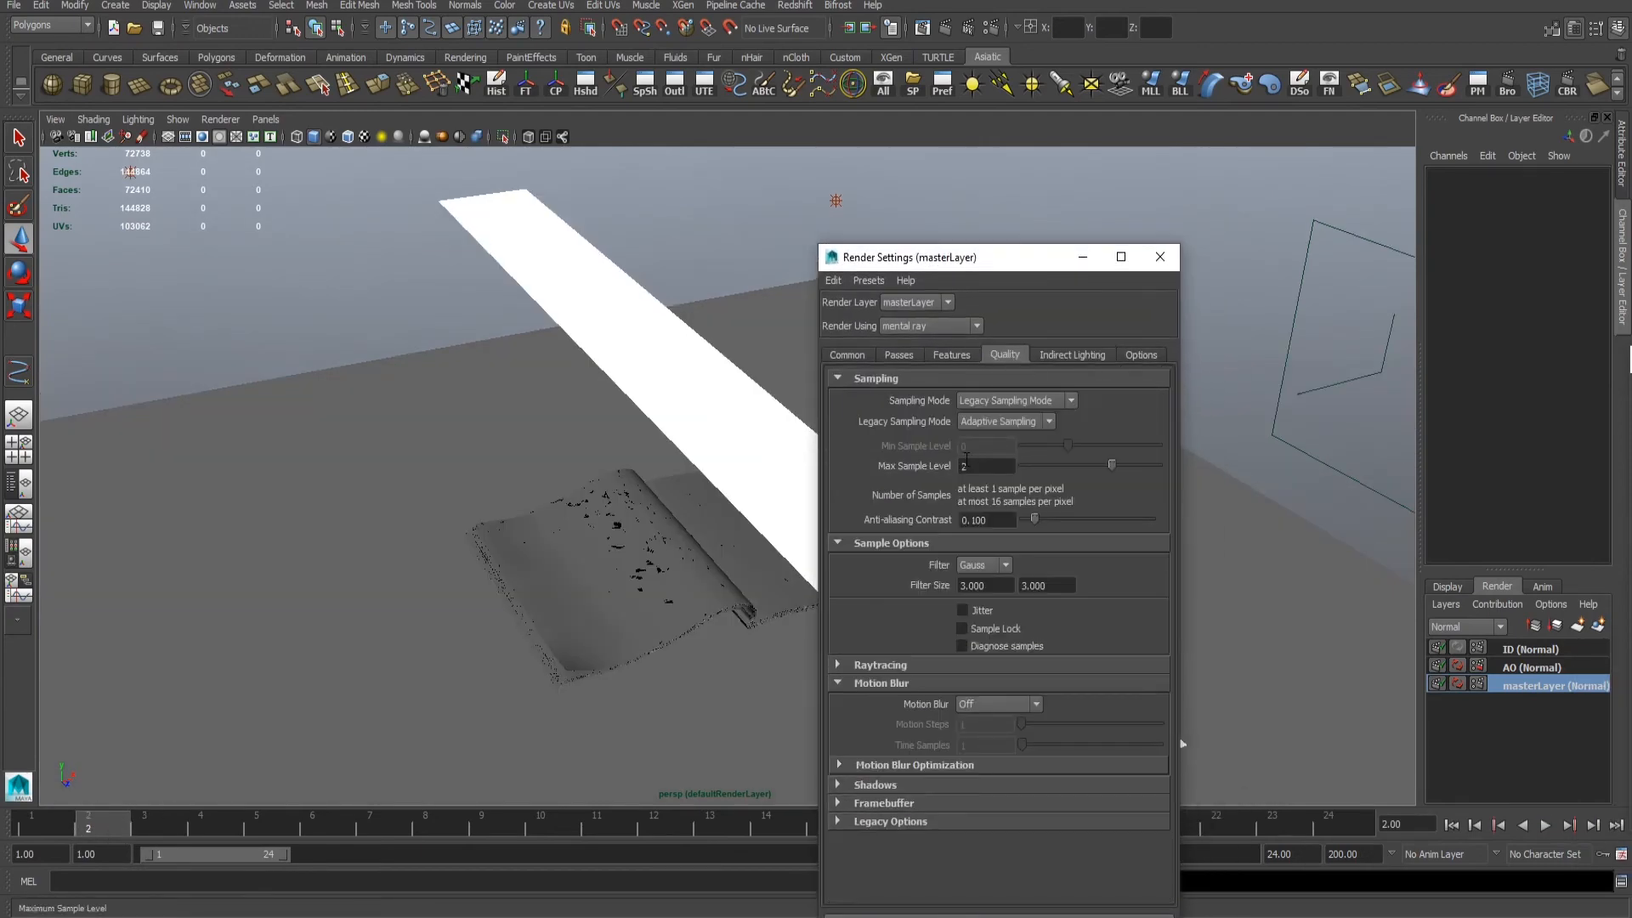
{"action": "left_click", "coordinate": [848, 355]}
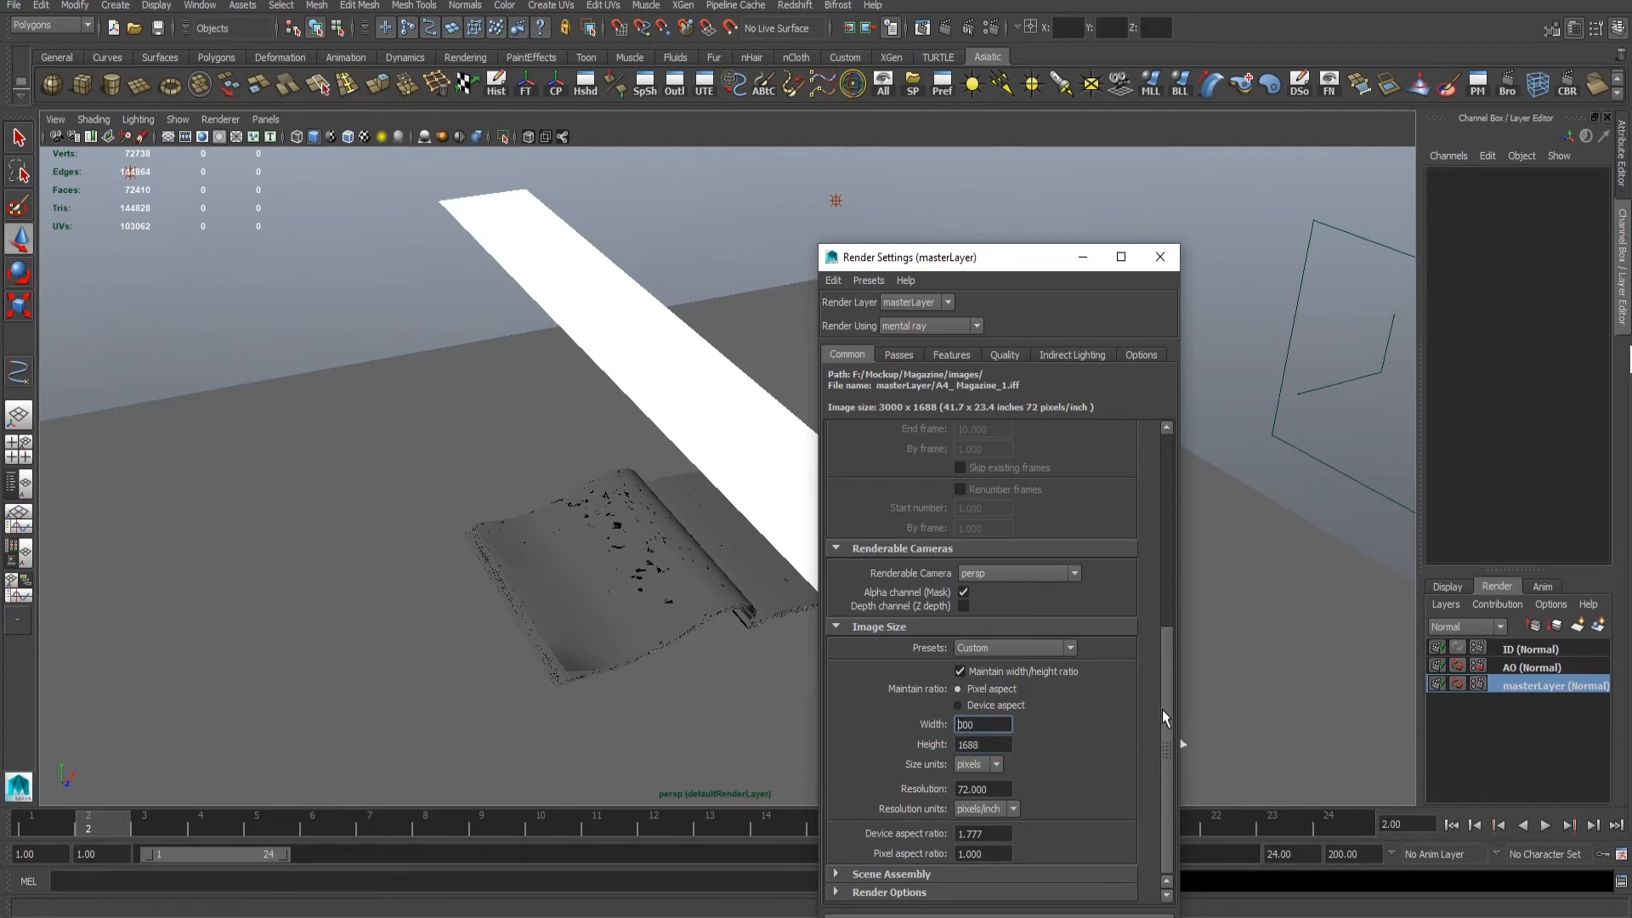
{"action": "scroll", "coordinate": [1016, 710], "scroll_direction": "up", "scroll_amount": 3}
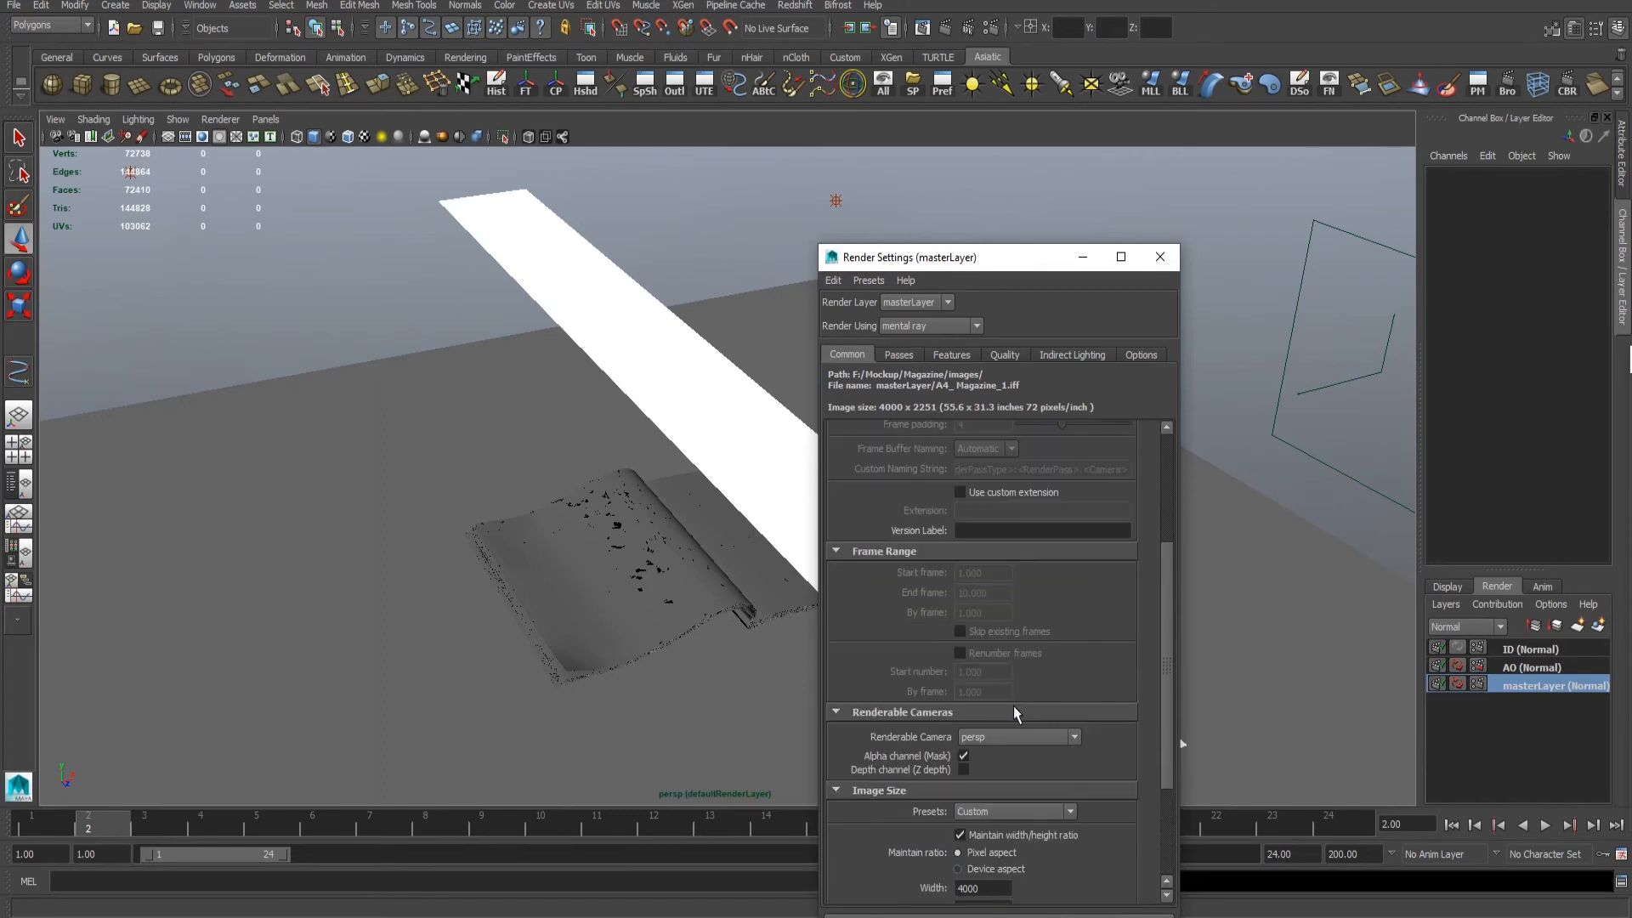
- Set the render's file name prefix to <Scene>/<RenderLayer> and its image format to PNG
{"action": "scroll", "coordinate": [1033, 626], "scroll_direction": "up", "scroll_amount": 4}
{"action": "right_click", "coordinate": [1047, 532]}
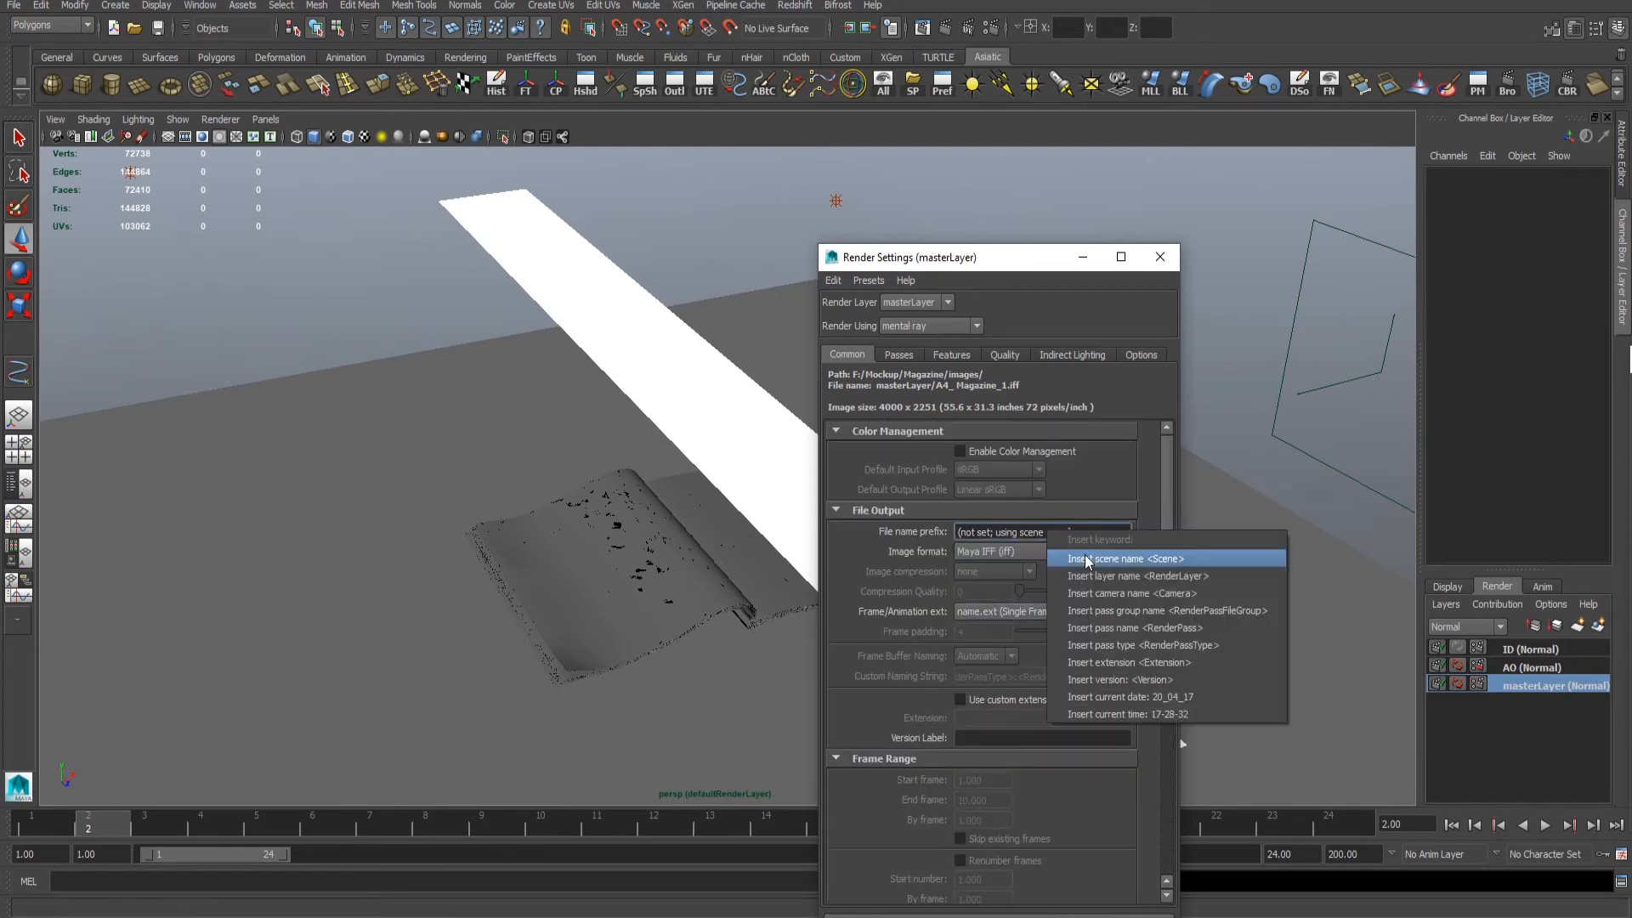
{"action": "left_click", "coordinate": [1109, 560]}
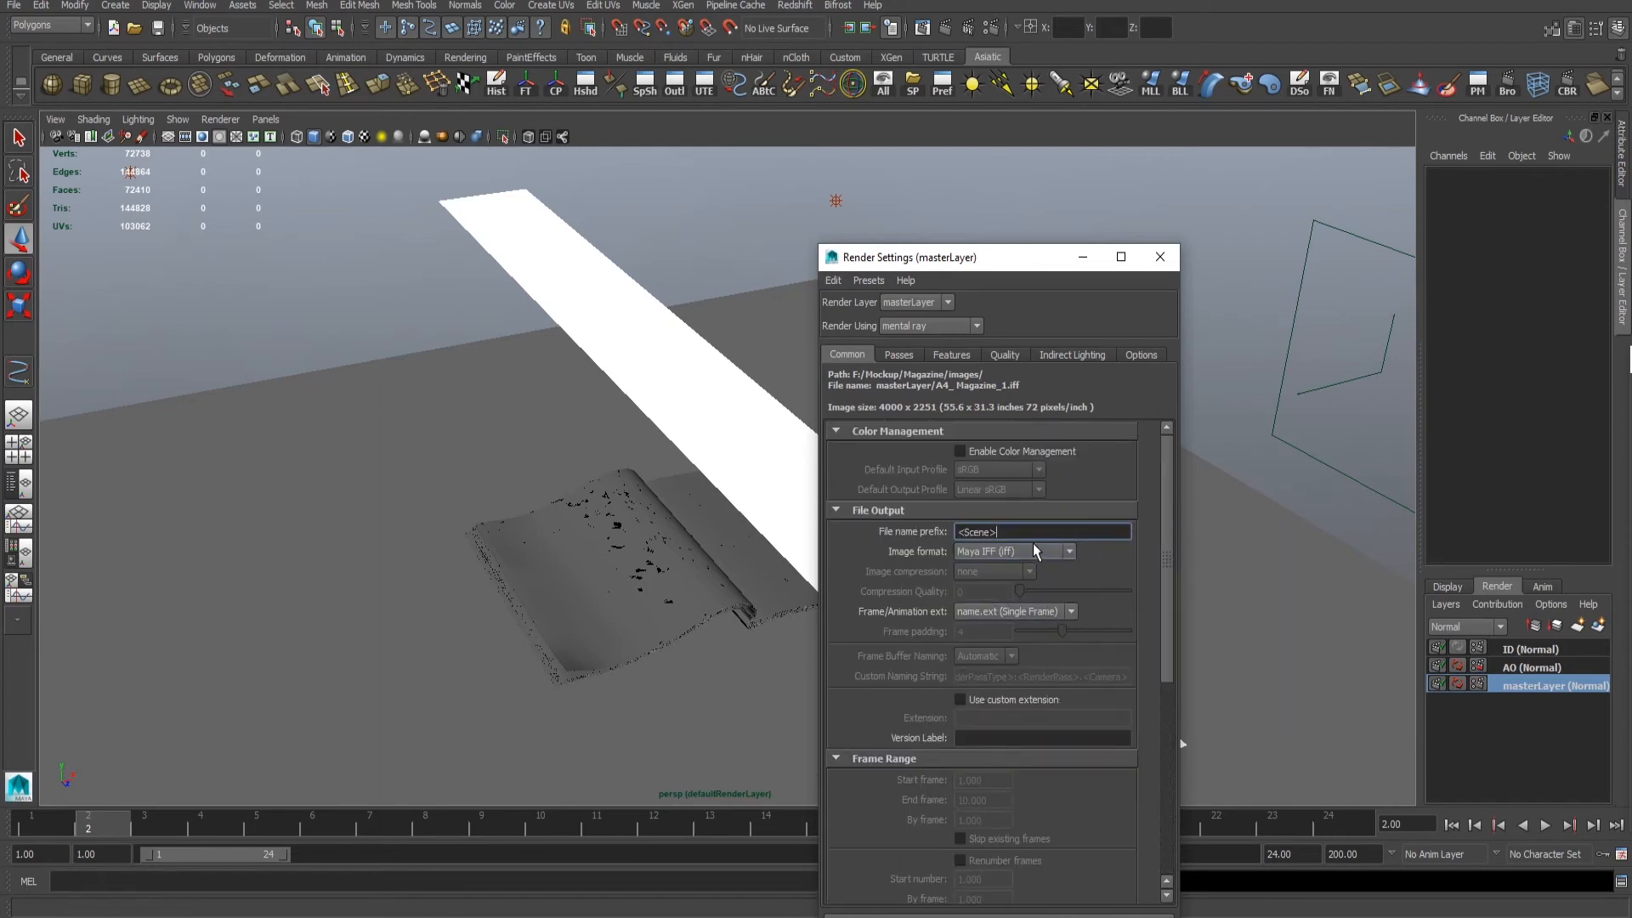
{"action": "type", "text": "/"}
{"action": "right_click", "coordinate": [1029, 538]}
{"action": "left_click", "coordinate": [1108, 575]}
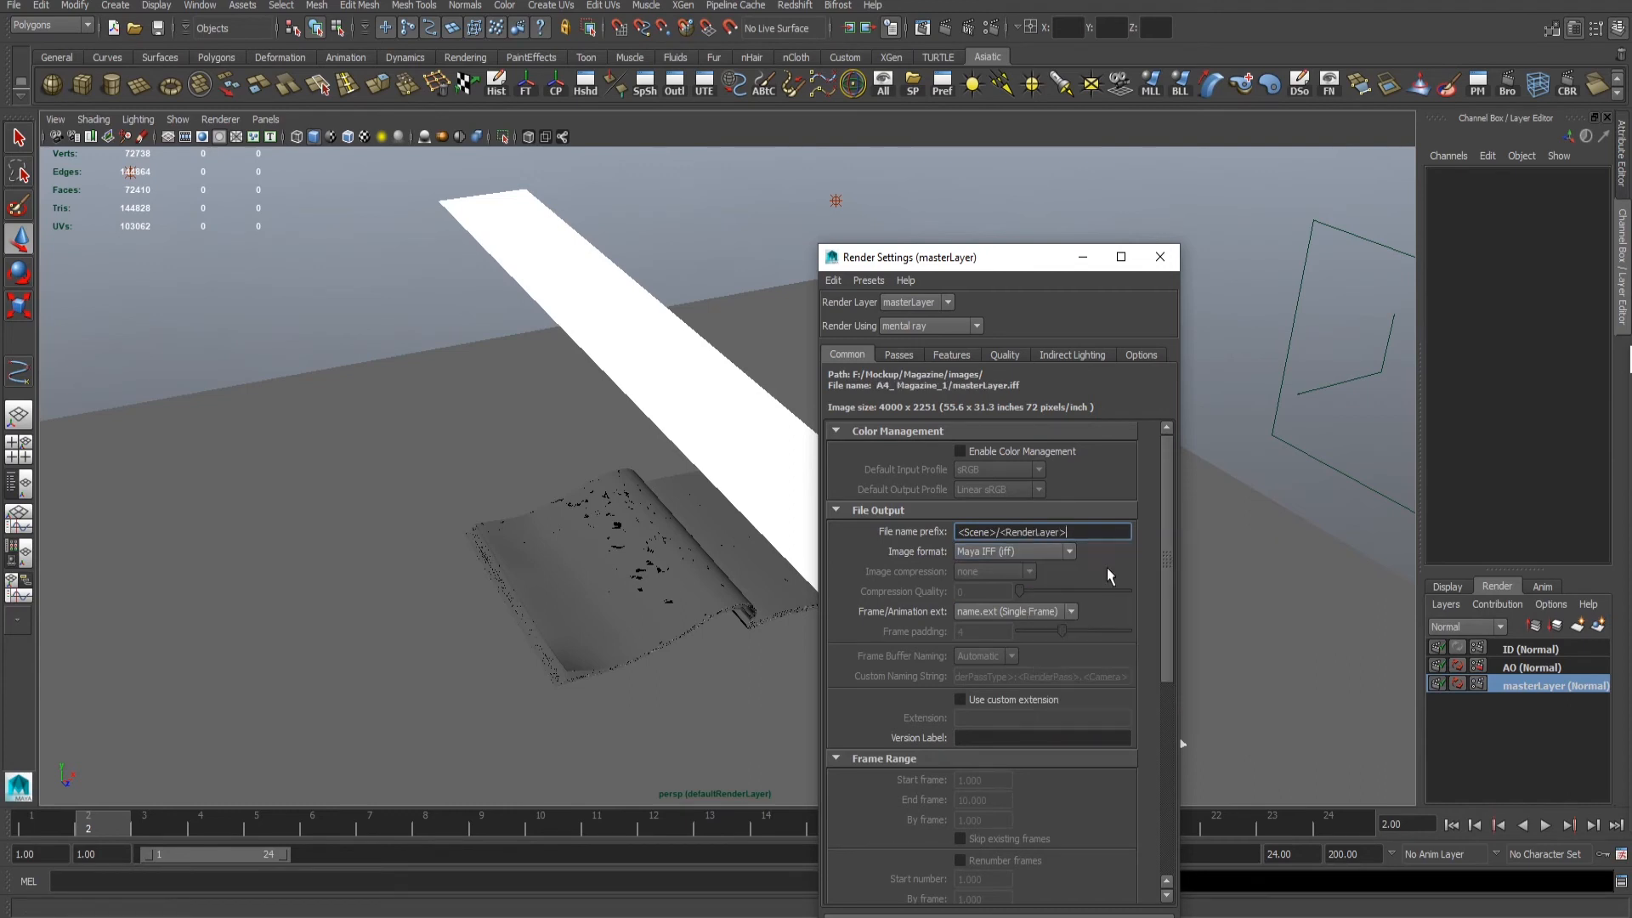
{"action": "left_click", "coordinate": [1055, 552]}
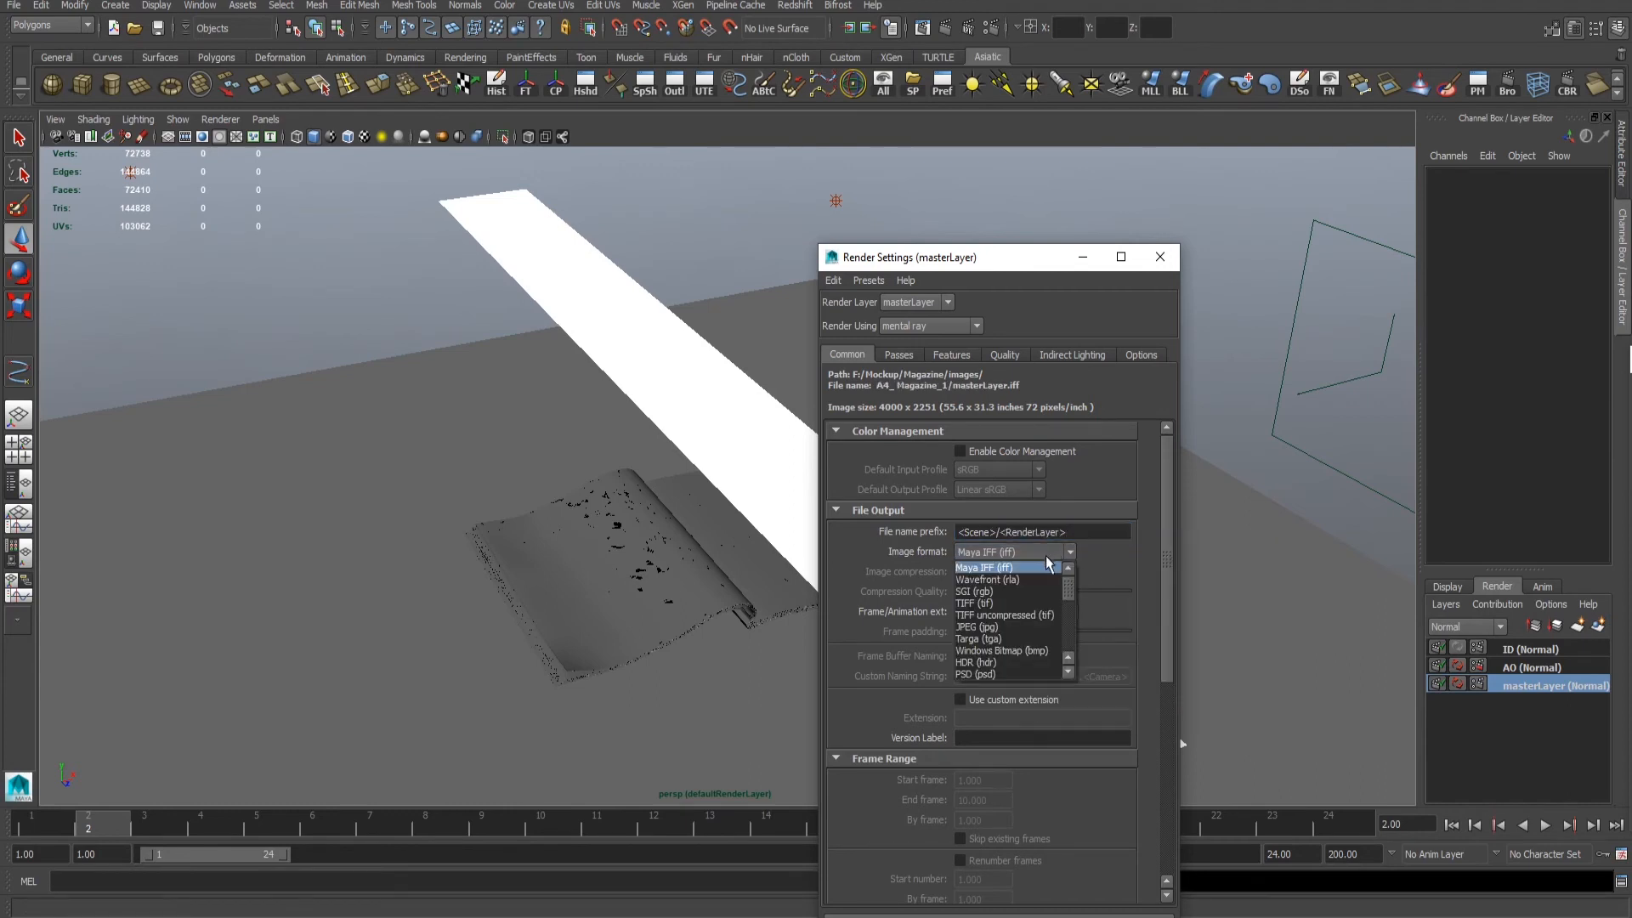
{"action": "scroll", "coordinate": [988, 662], "scroll_direction": "down", "scroll_amount": 1}
{"action": "left_click", "coordinate": [975, 664]}
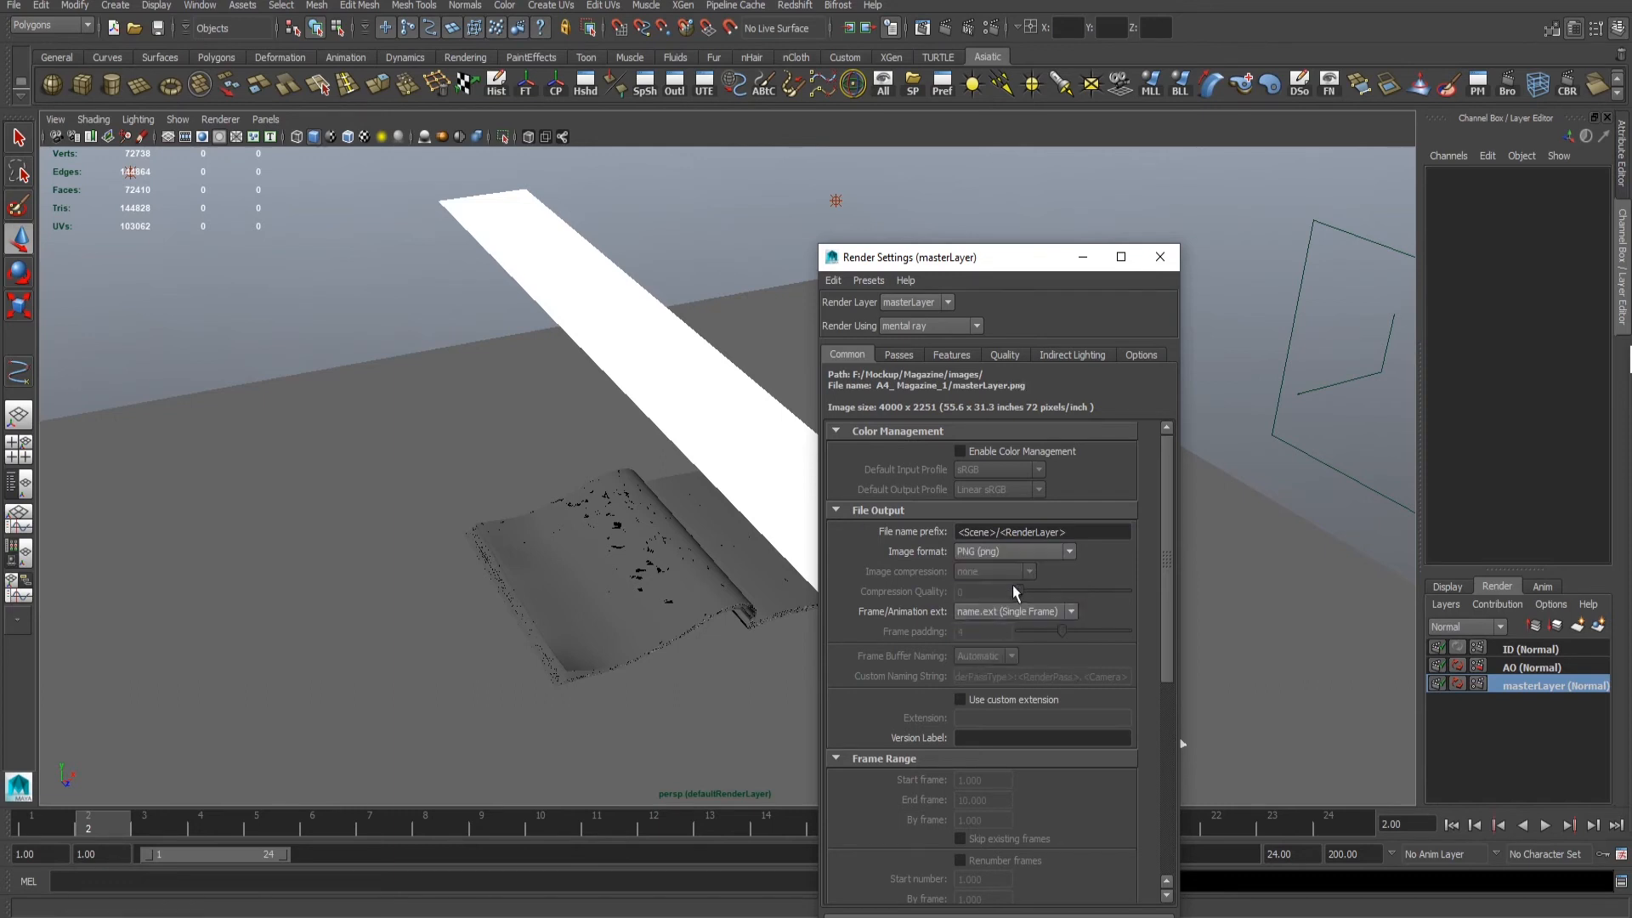
- Set the frame naming to name#.ext with frame padding 1, and set both the start and end frame to 2
{"action": "left_click", "coordinate": [1010, 613]}
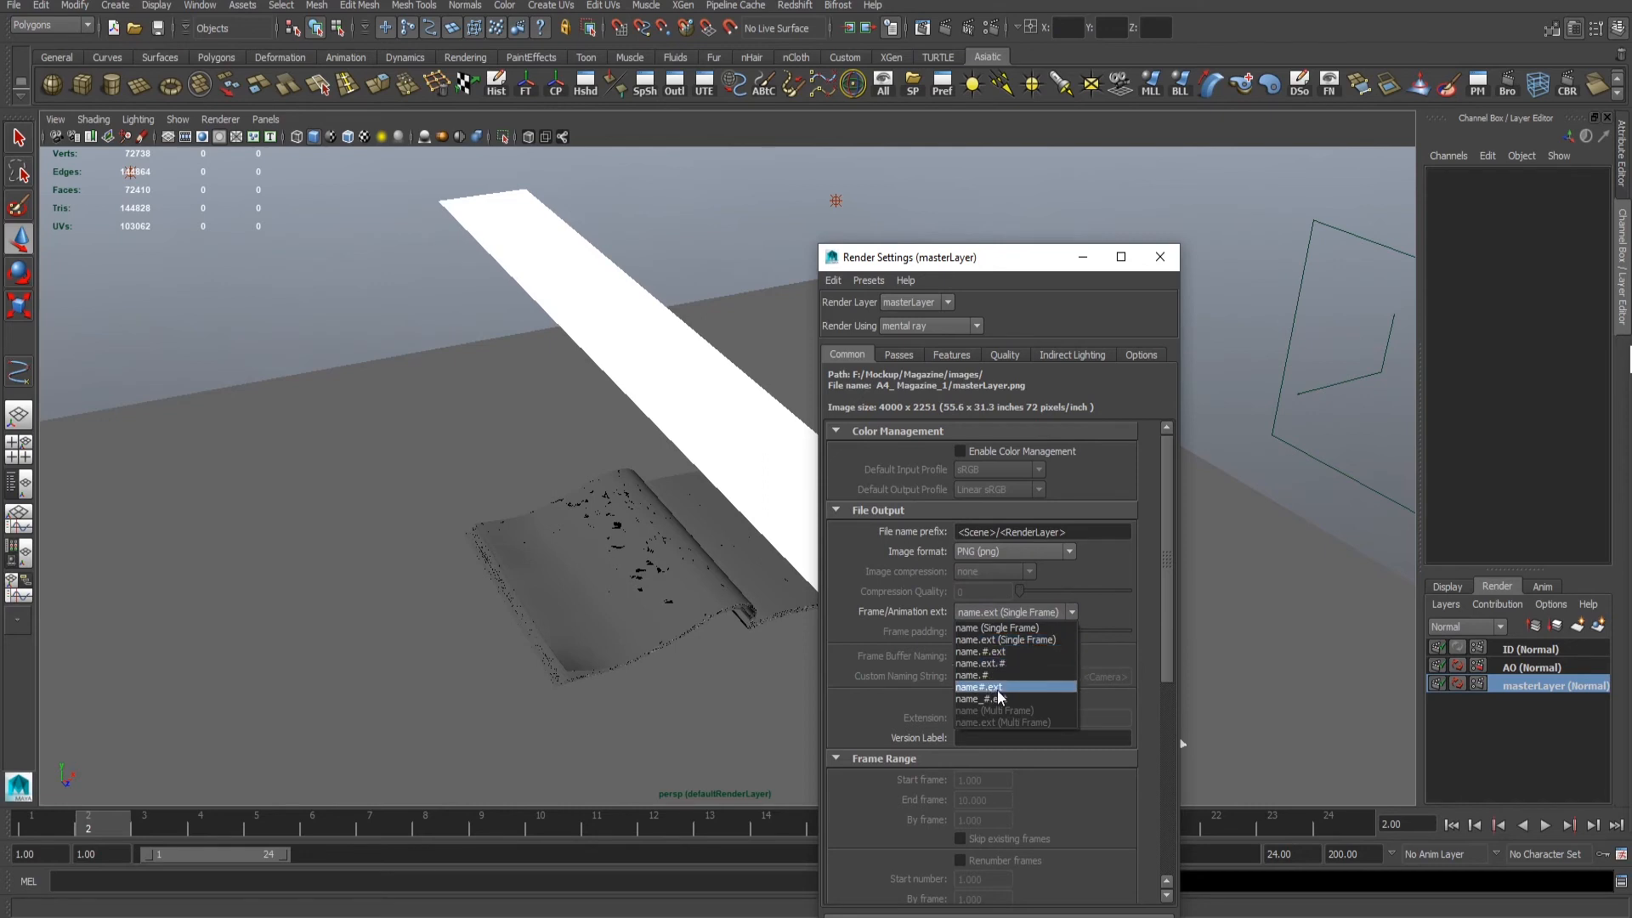
{"action": "left_click", "coordinate": [999, 687]}
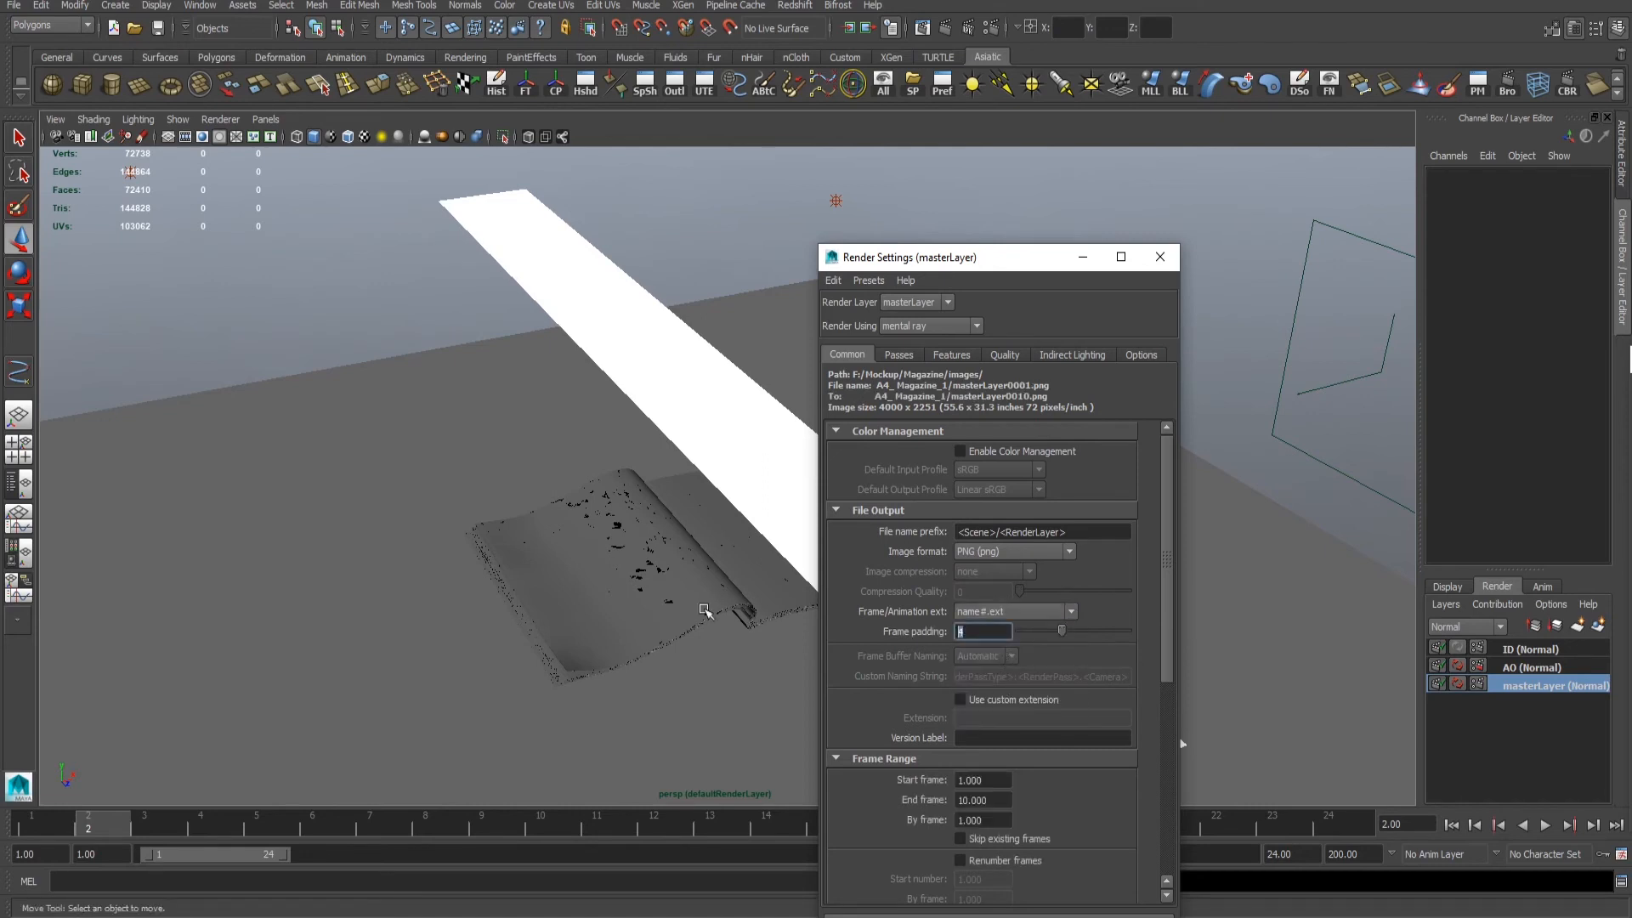
{"action": "type", "text": "1"}
{"action": "key", "text": "Return"}
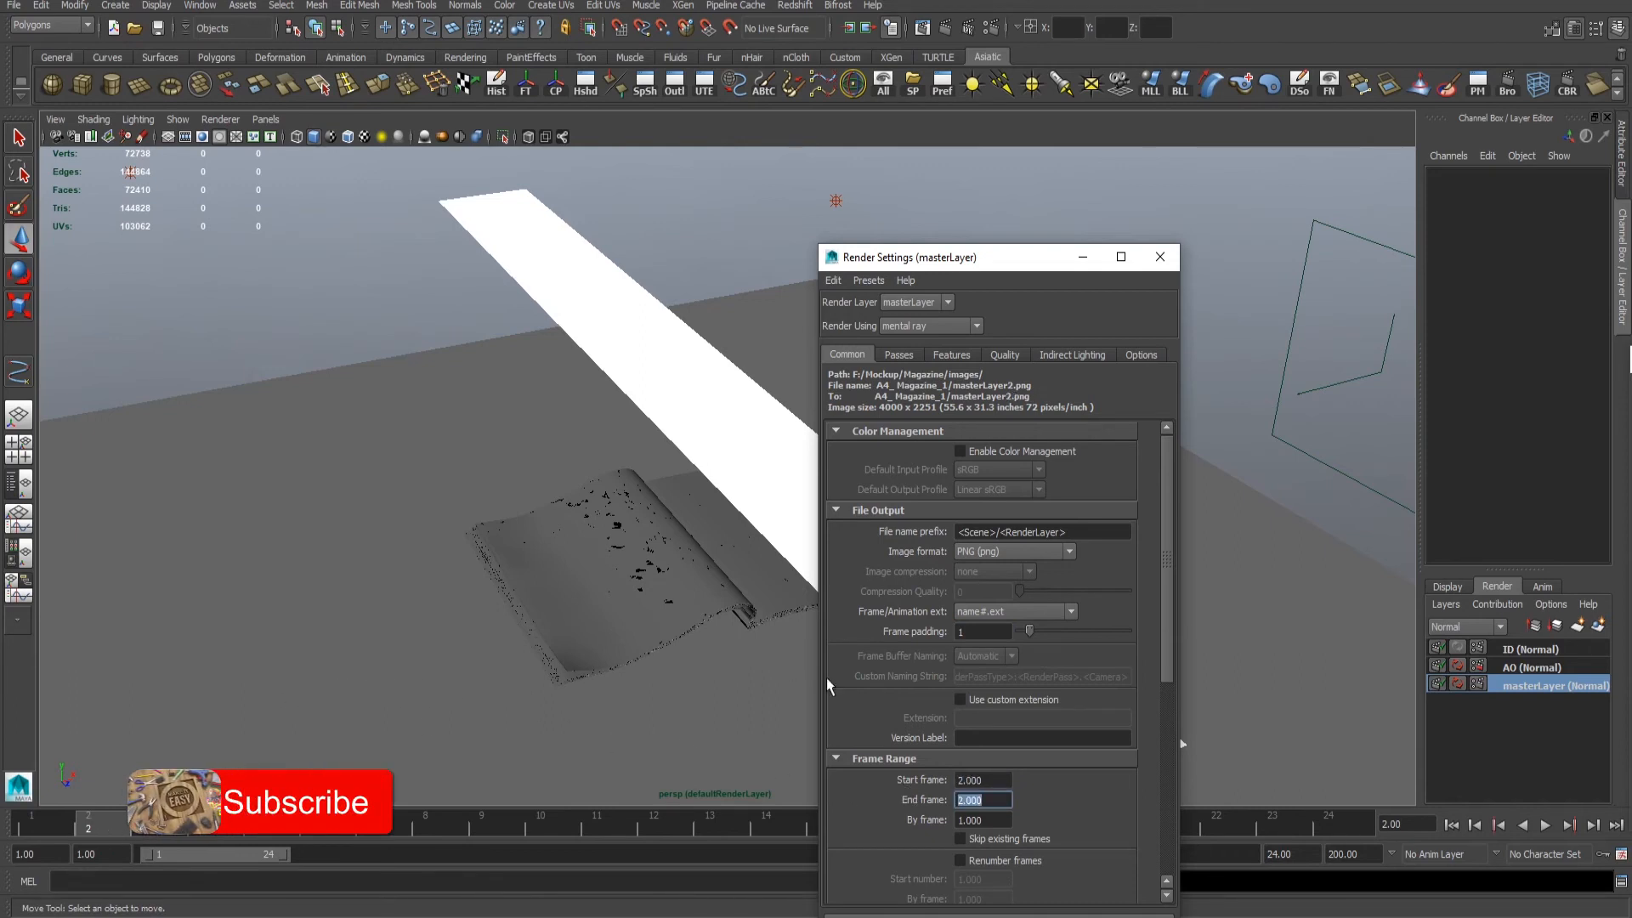
- Set the renderable camera to camera1
{"action": "scroll", "coordinate": [1010, 669], "scroll_direction": "down", "scroll_amount": 3}
{"action": "scroll", "coordinate": [1011, 670], "scroll_direction": "down", "scroll_amount": 4}
{"action": "left_click", "coordinate": [1018, 671]}
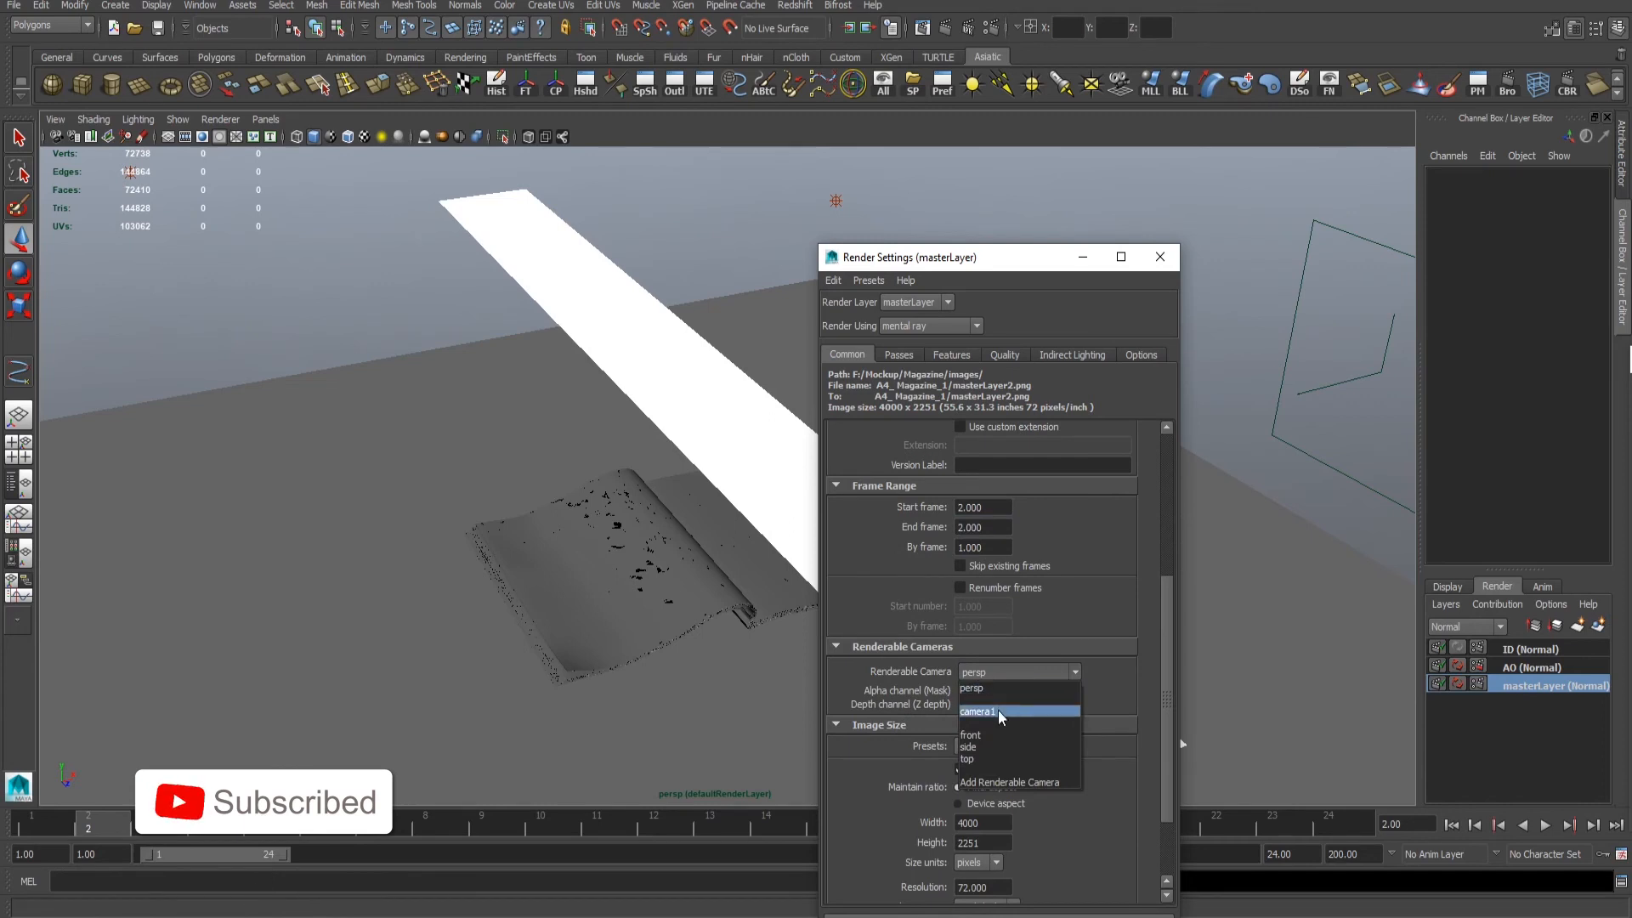
{"action": "left_click", "coordinate": [1012, 714]}
{"action": "scroll", "coordinate": [952, 584], "scroll_direction": "up", "scroll_amount": 9}
- Open the creation list for new scene render passes in the master layer's render settings, widening the settings window as needed
{"action": "left_click", "coordinate": [898, 355]}
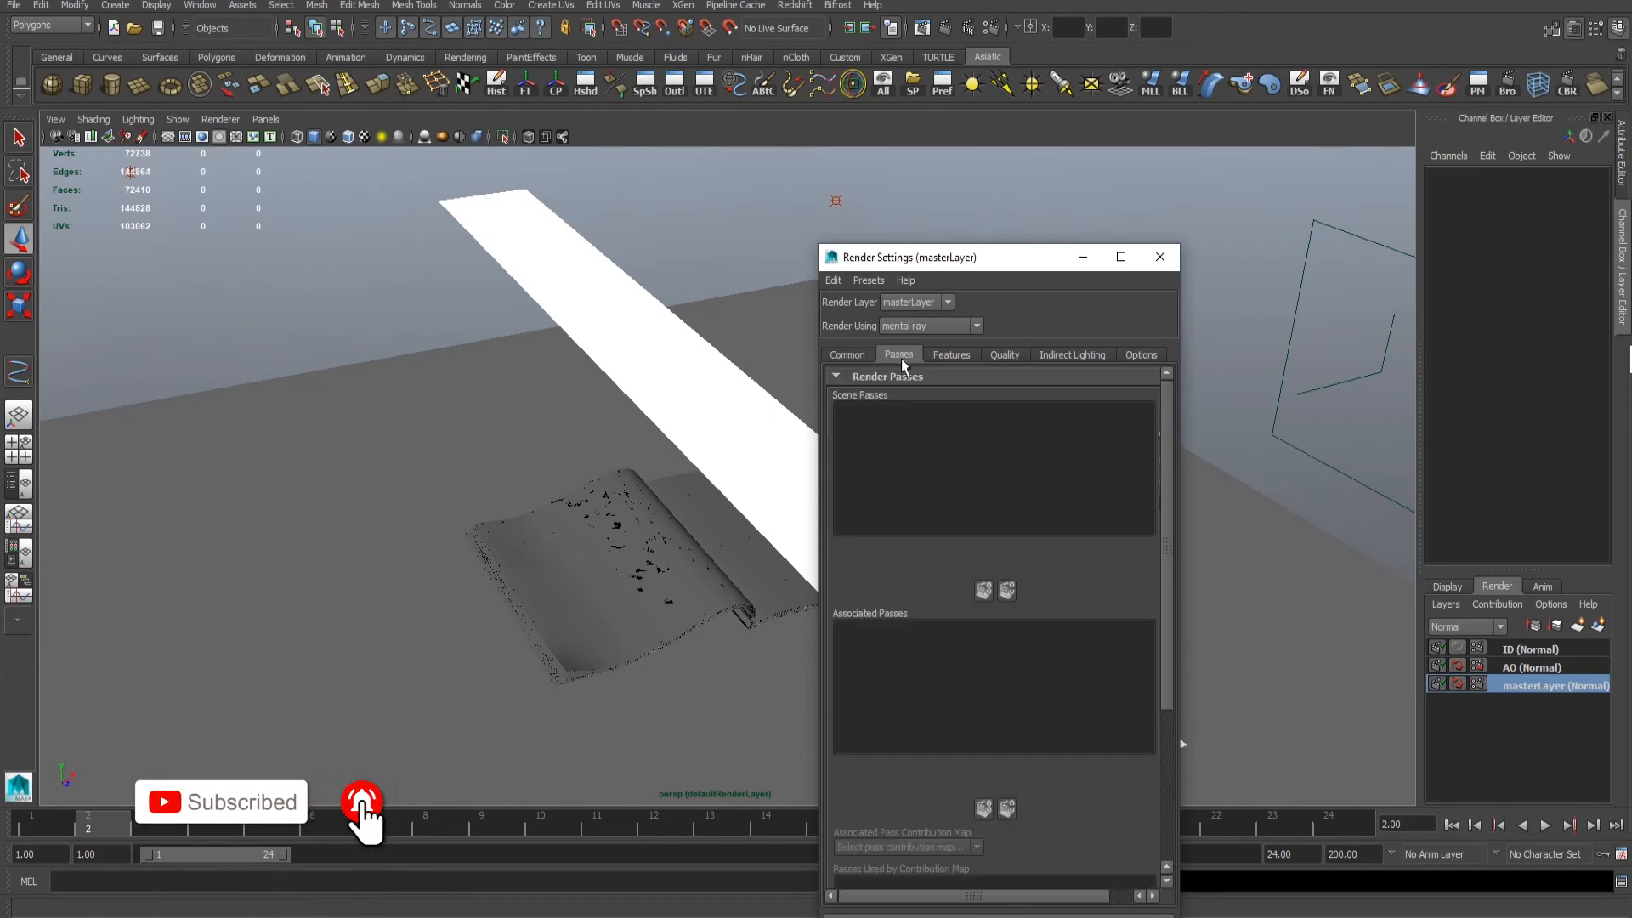
{"action": "right_click_drag", "start_coordinate": [333, 511], "coordinate": [476, 510], "text": "alt"}
{"action": "middle_click_drag", "start_coordinate": [545, 512], "coordinate": [646, 473], "text": "alt"}
{"action": "right_click_drag", "start_coordinate": [425, 464], "coordinate": [597, 441], "text": "alt"}
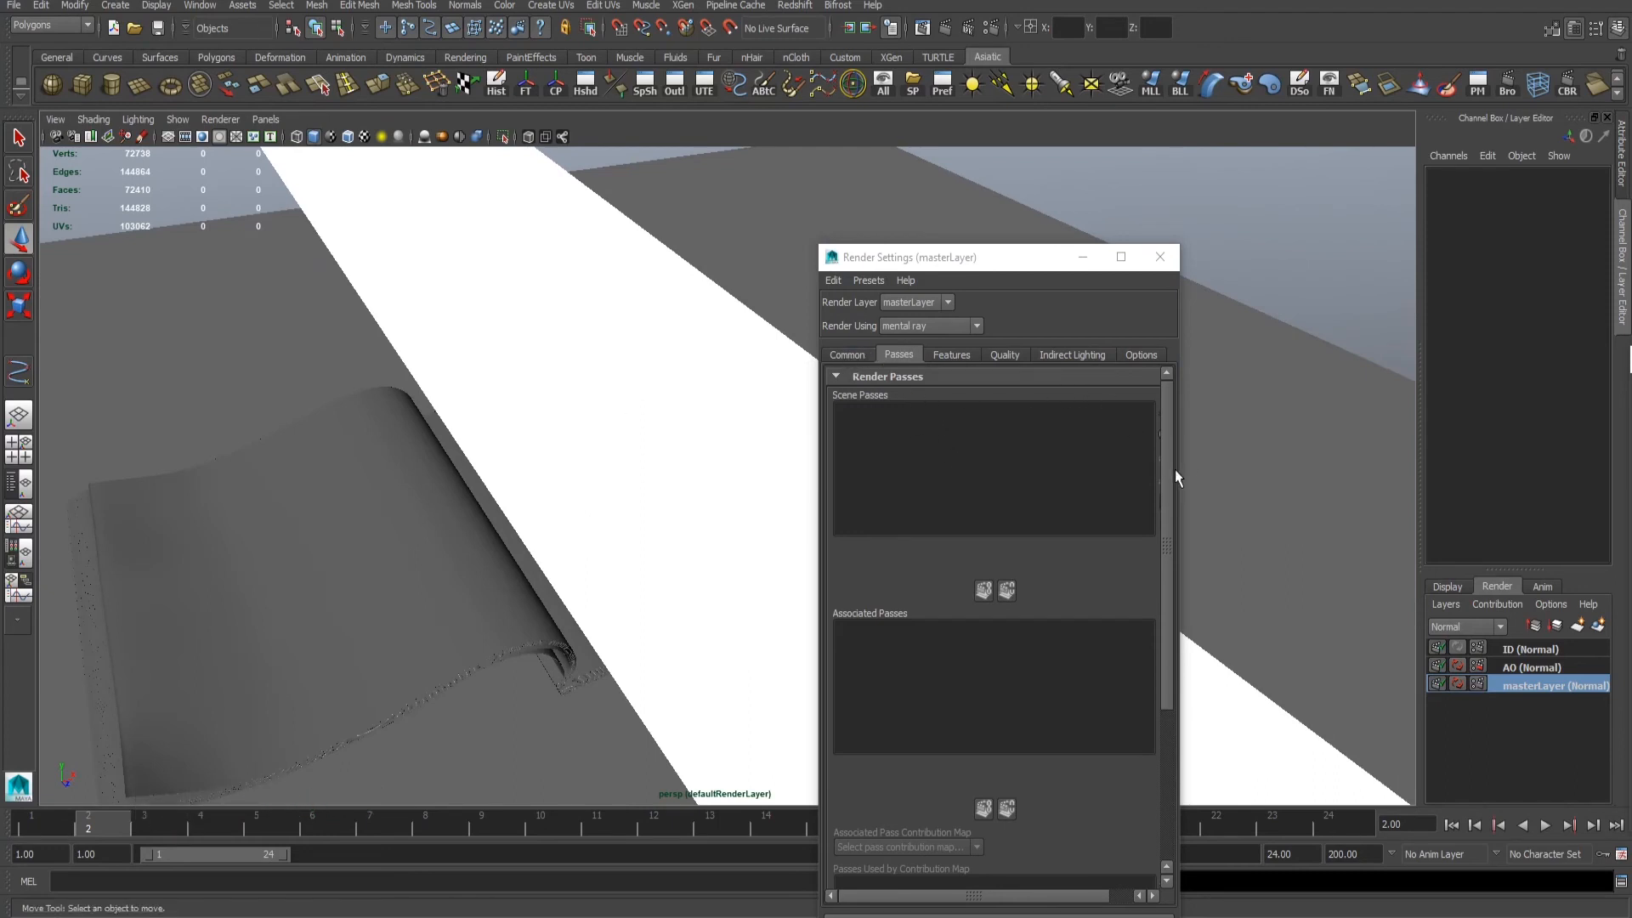
{"action": "left_click_drag", "start_coordinate": [1177, 474], "coordinate": [1272, 474]}
{"action": "left_click", "coordinate": [1167, 413]}
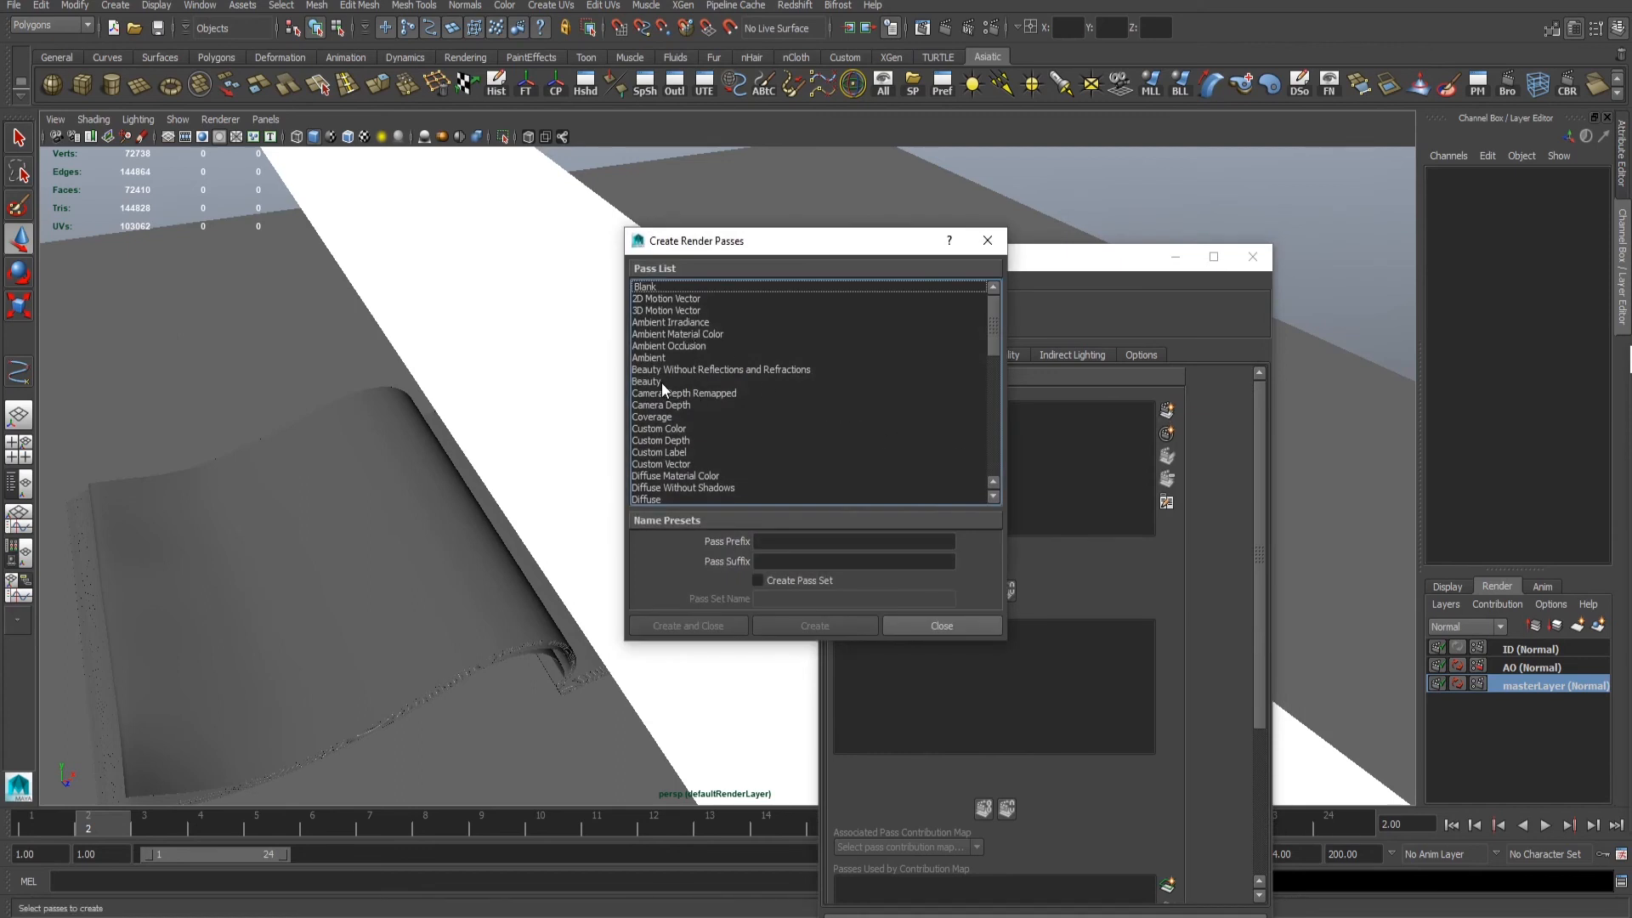
- Create Diffuse, Reflection and Specular render passes
{"action": "left_click", "coordinate": [658, 499]}
{"action": "scroll", "coordinate": [751, 406], "scroll_direction": "down", "scroll_amount": 3}
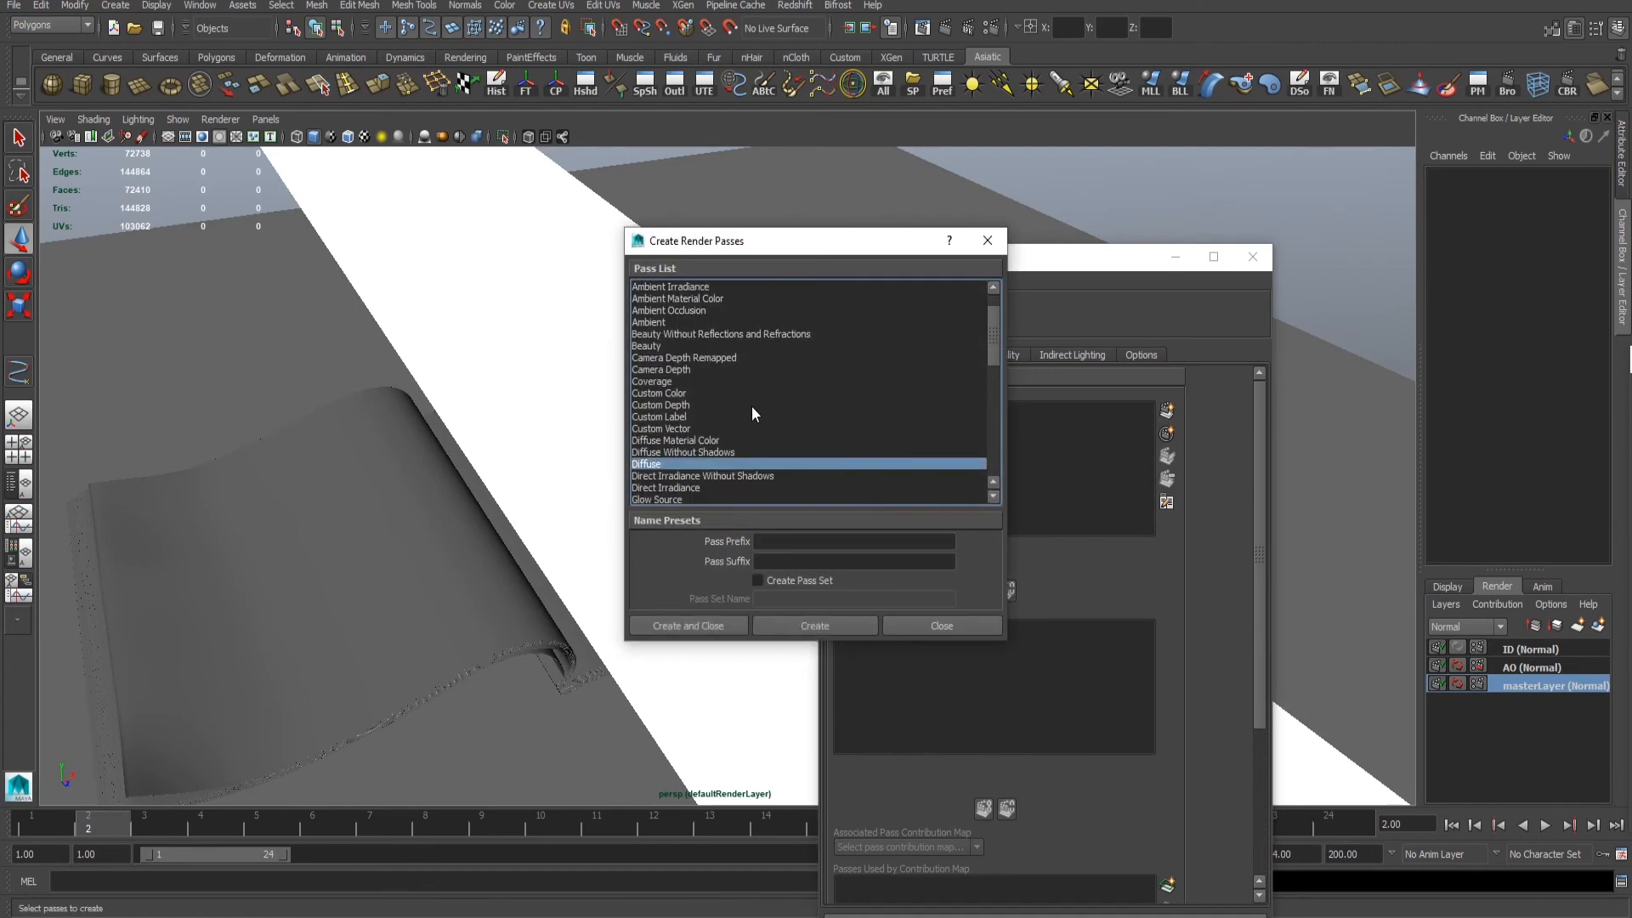
{"action": "scroll", "coordinate": [740, 408], "scroll_direction": "down", "scroll_amount": 3}
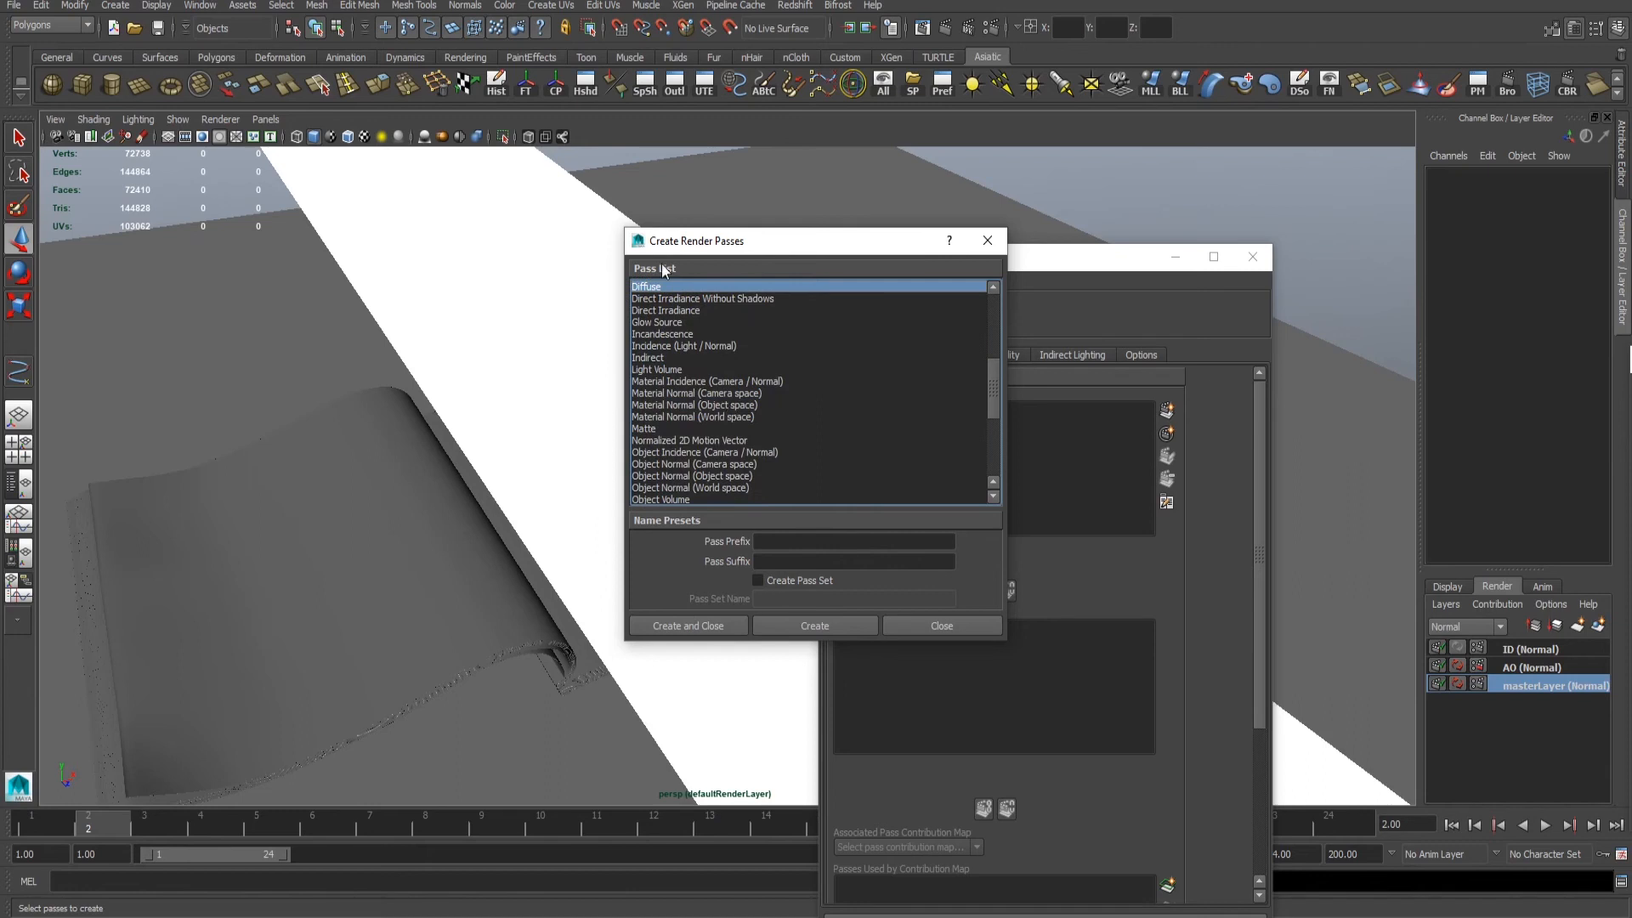
{"action": "scroll", "coordinate": [687, 361], "scroll_direction": "down", "scroll_amount": 2}
{"action": "scroll", "coordinate": [687, 360], "scroll_direction": "down", "scroll_amount": 1}
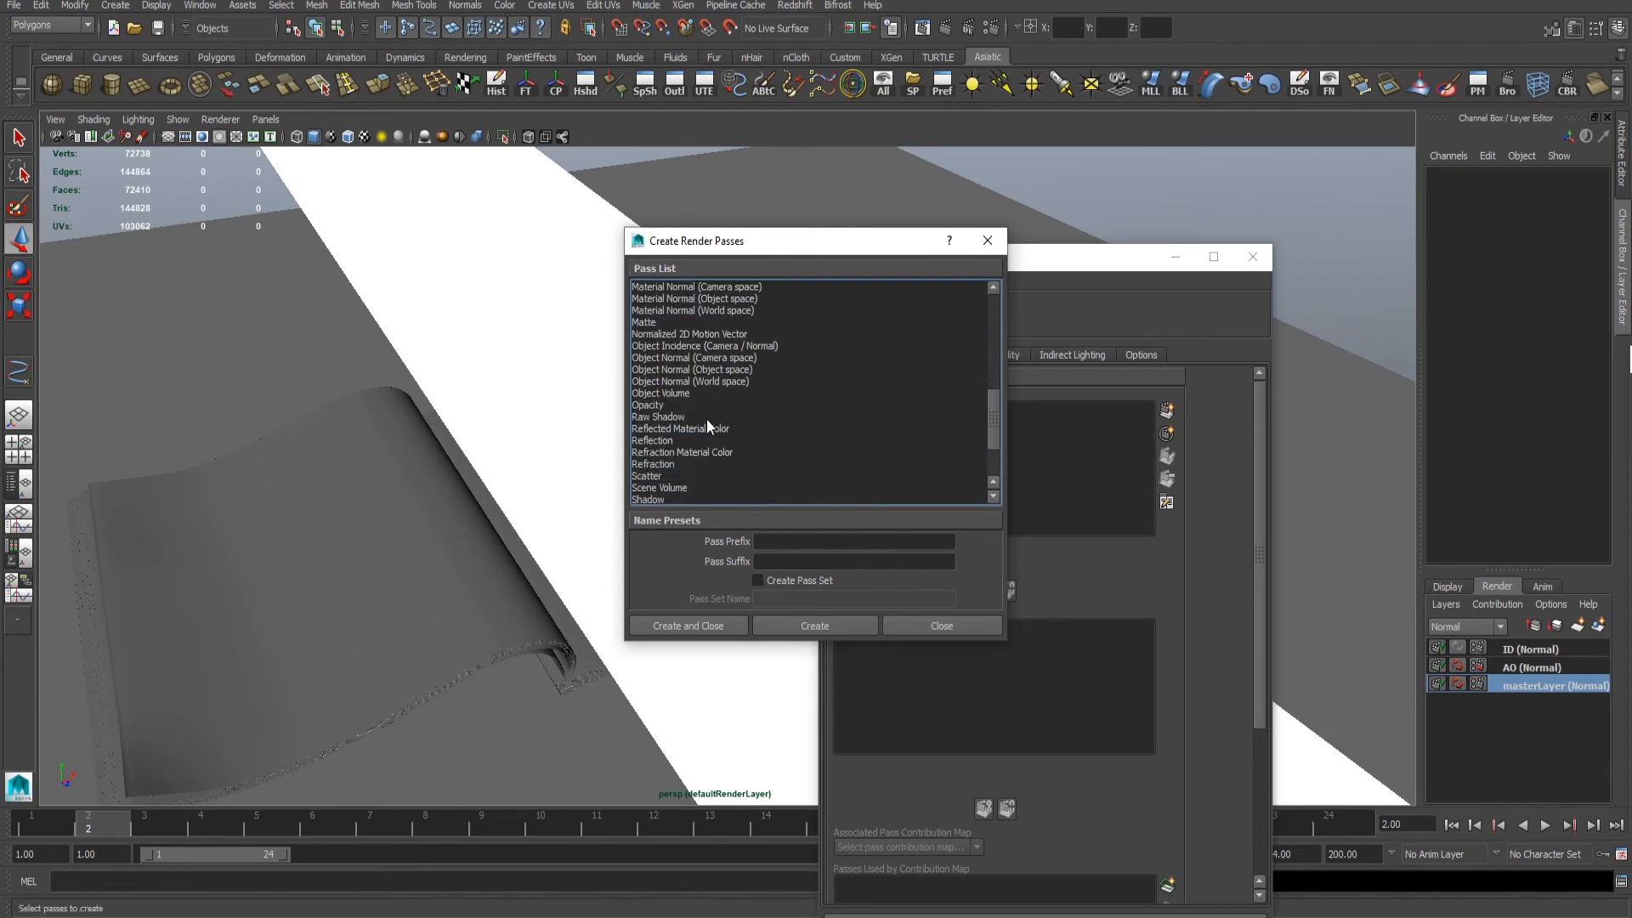
{"action": "left_click", "coordinate": [650, 440]}
{"action": "scroll", "coordinate": [733, 433], "scroll_direction": "down", "scroll_amount": 1}
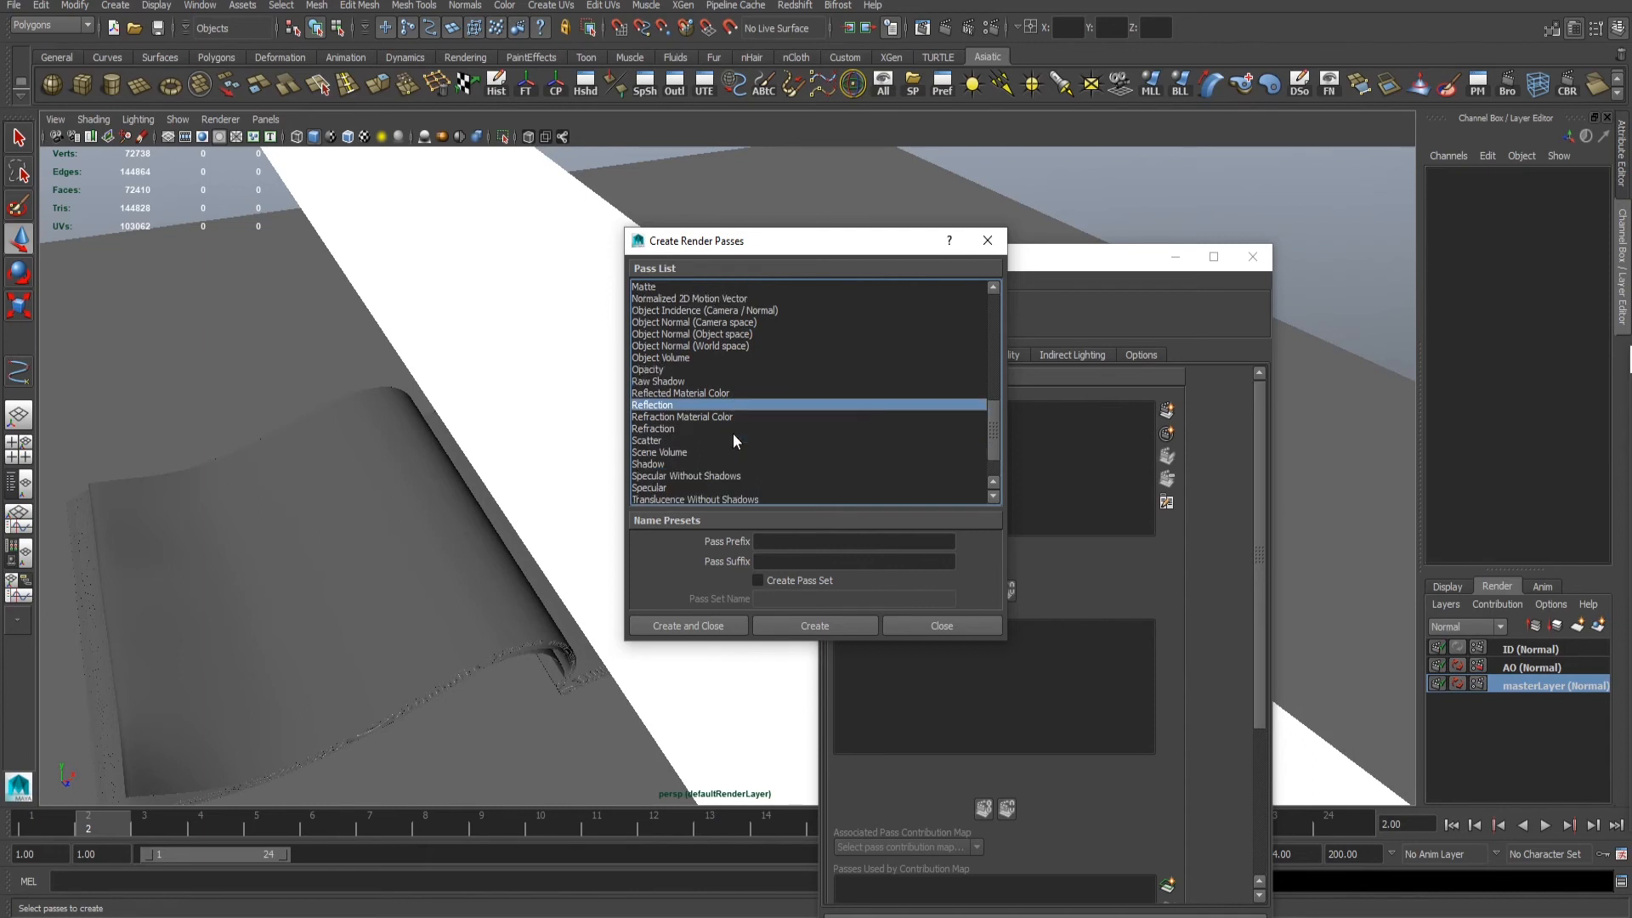
{"action": "left_click", "coordinate": [646, 488], "text": "ctrl"}
{"action": "scroll", "coordinate": [747, 456], "scroll_direction": "down", "scroll_amount": 1}
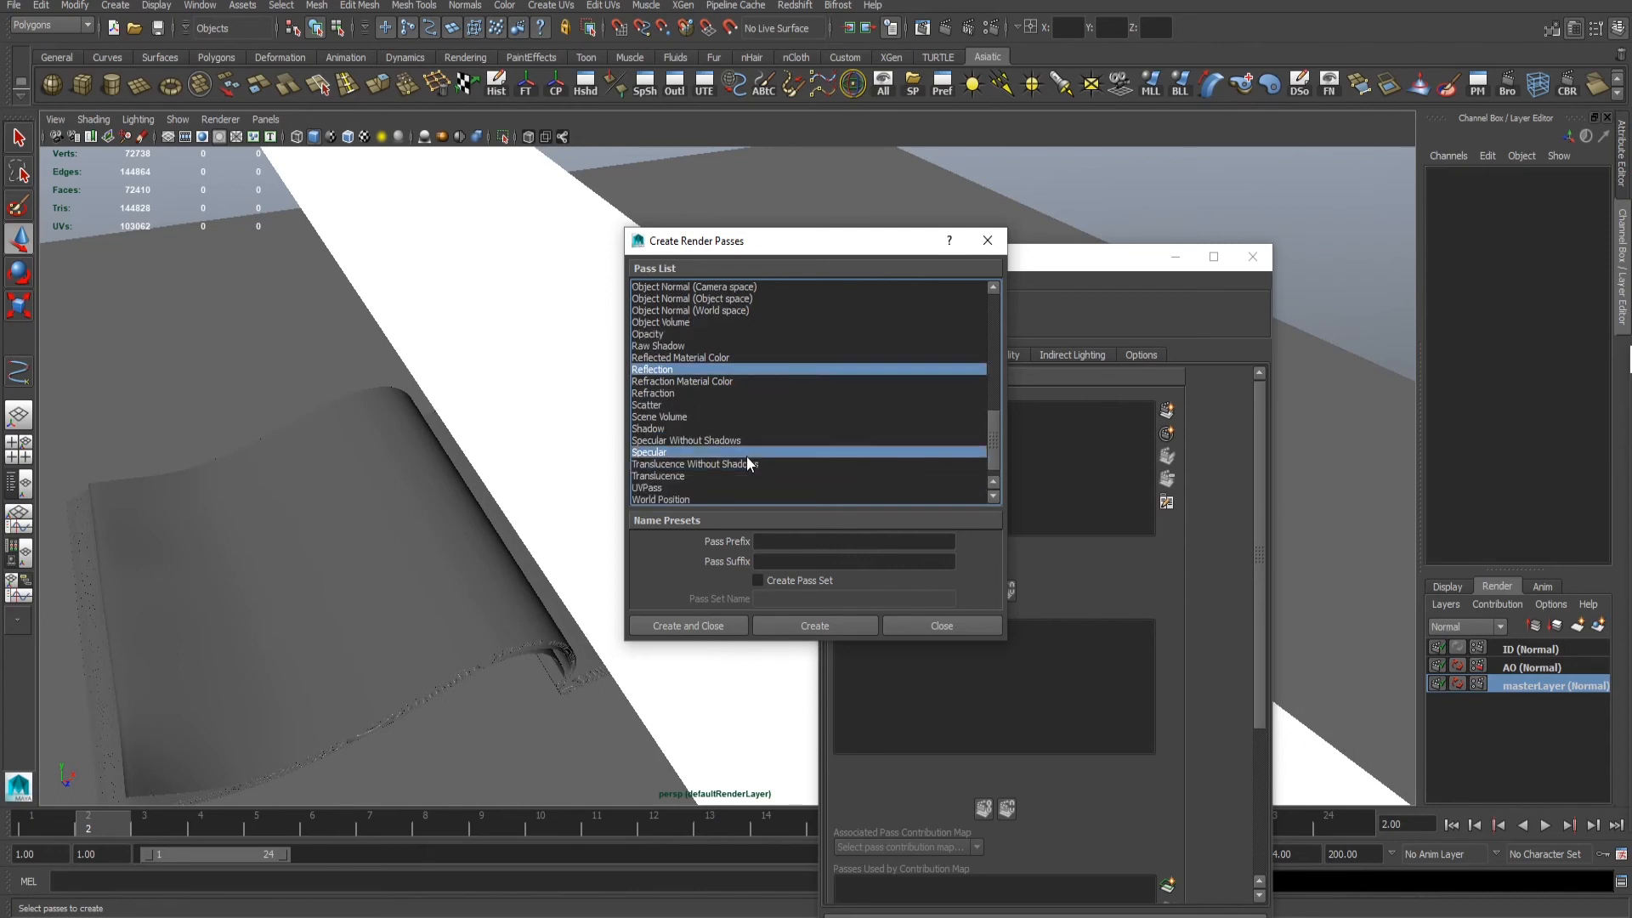
{"action": "scroll", "coordinate": [747, 456], "scroll_direction": "up", "scroll_amount": 7}
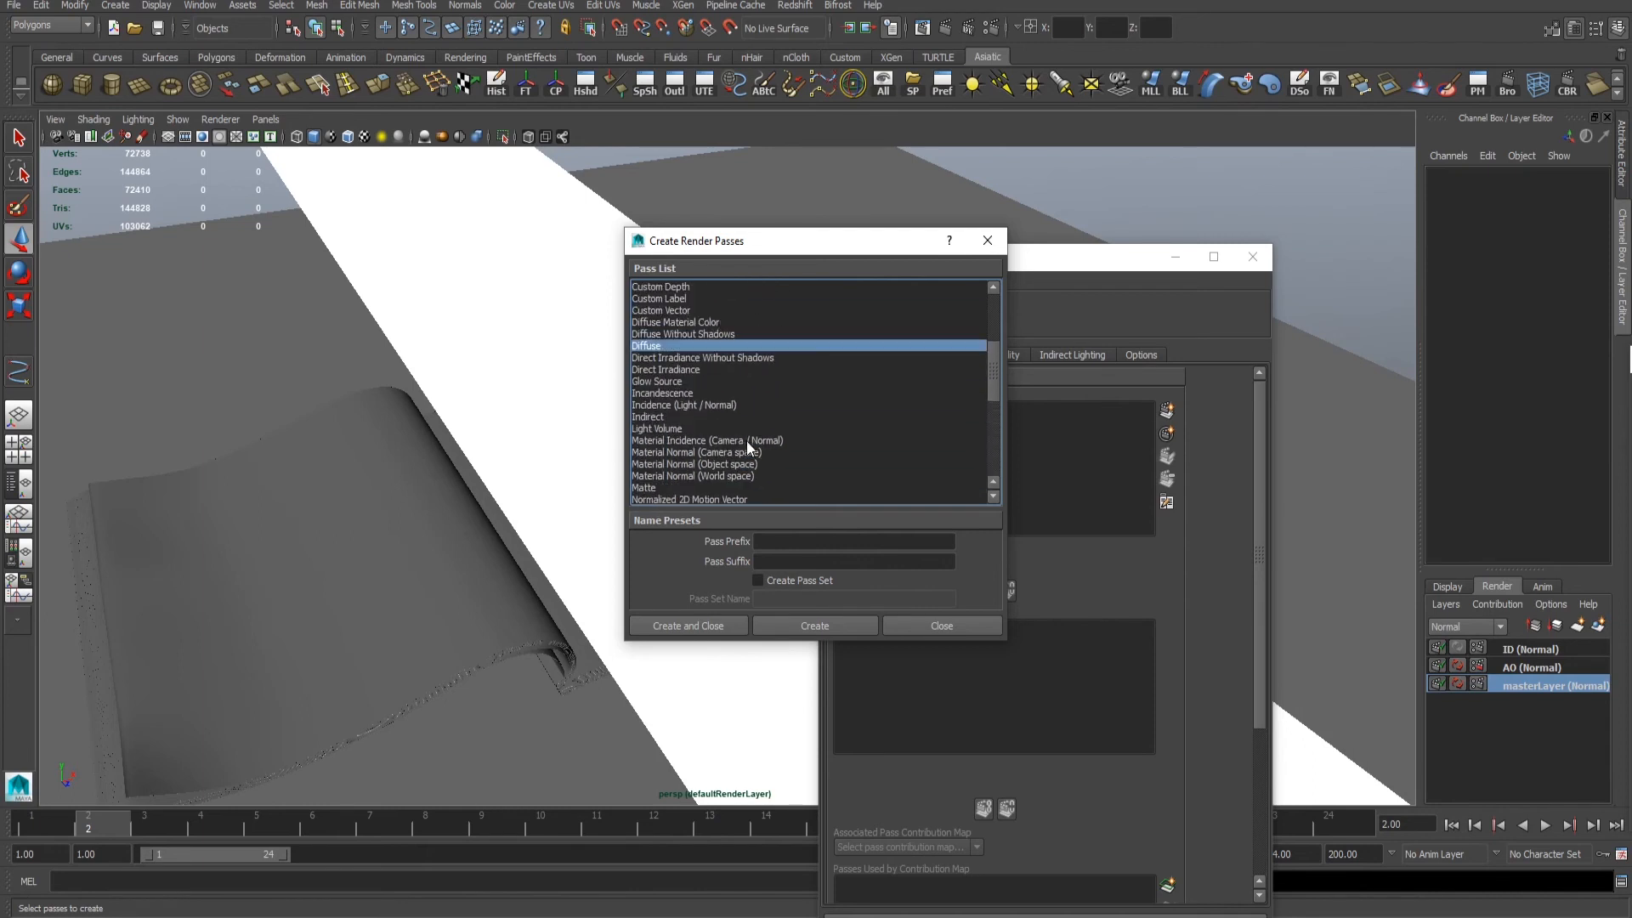
{"action": "scroll", "coordinate": [794, 430], "scroll_direction": "up", "scroll_amount": 3}
{"action": "left_click", "coordinate": [715, 626]}
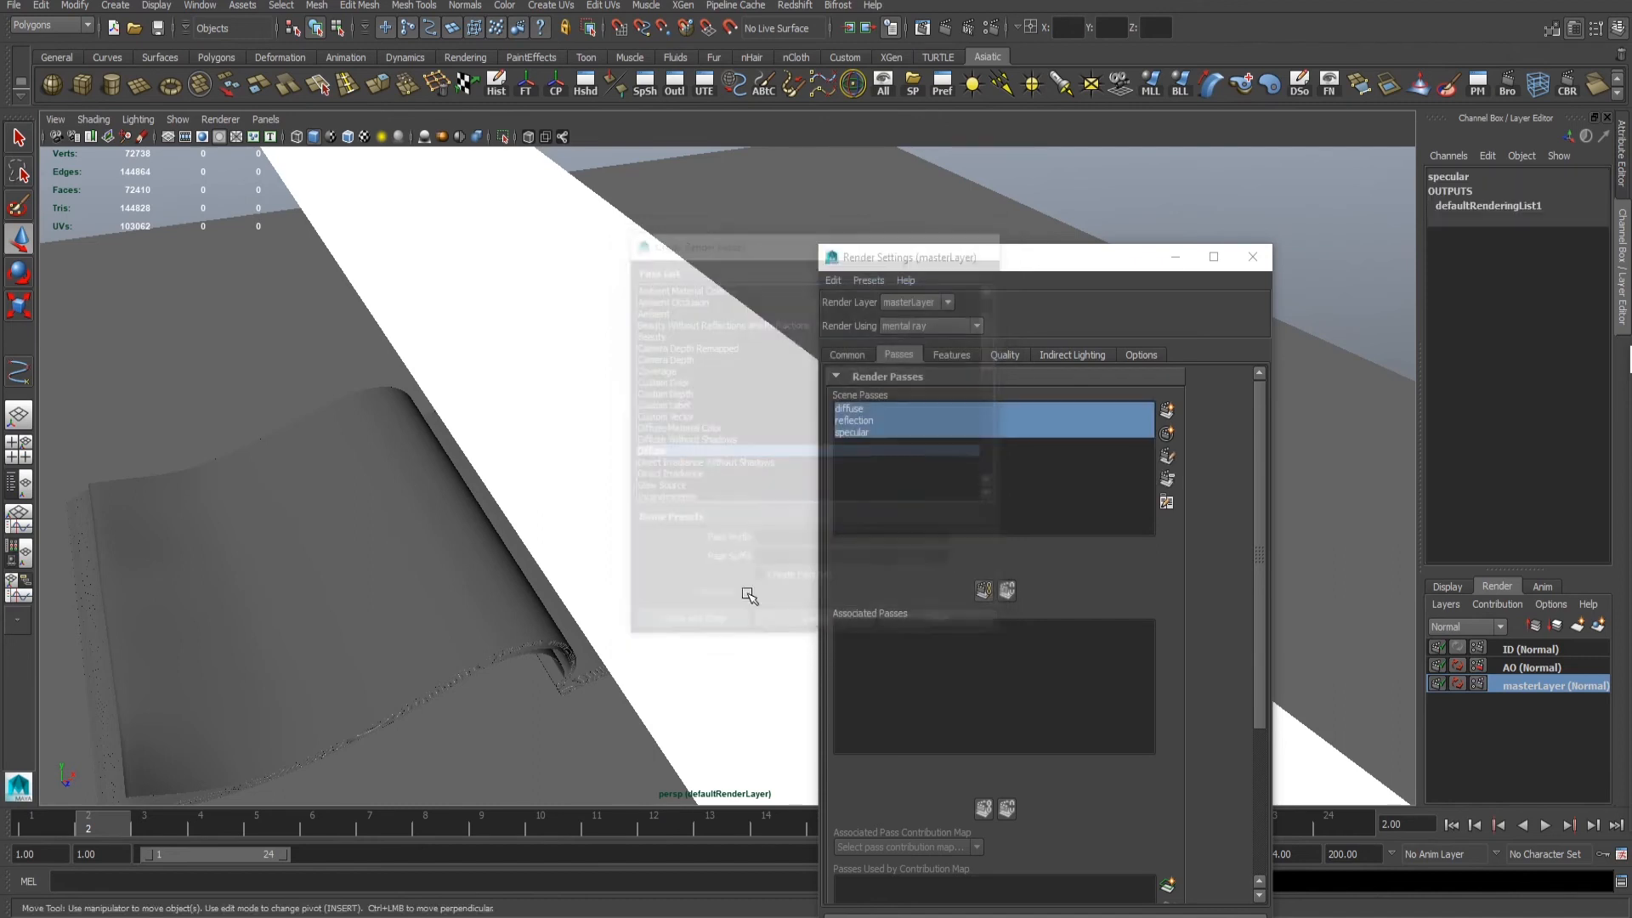
- Associate the diffuse, reflection and specular passes with the master layer
{"action": "left_click_drag", "start_coordinate": [584, 492], "coordinate": [485, 383], "text": "alt"}
{"action": "left_click", "coordinate": [985, 590]}
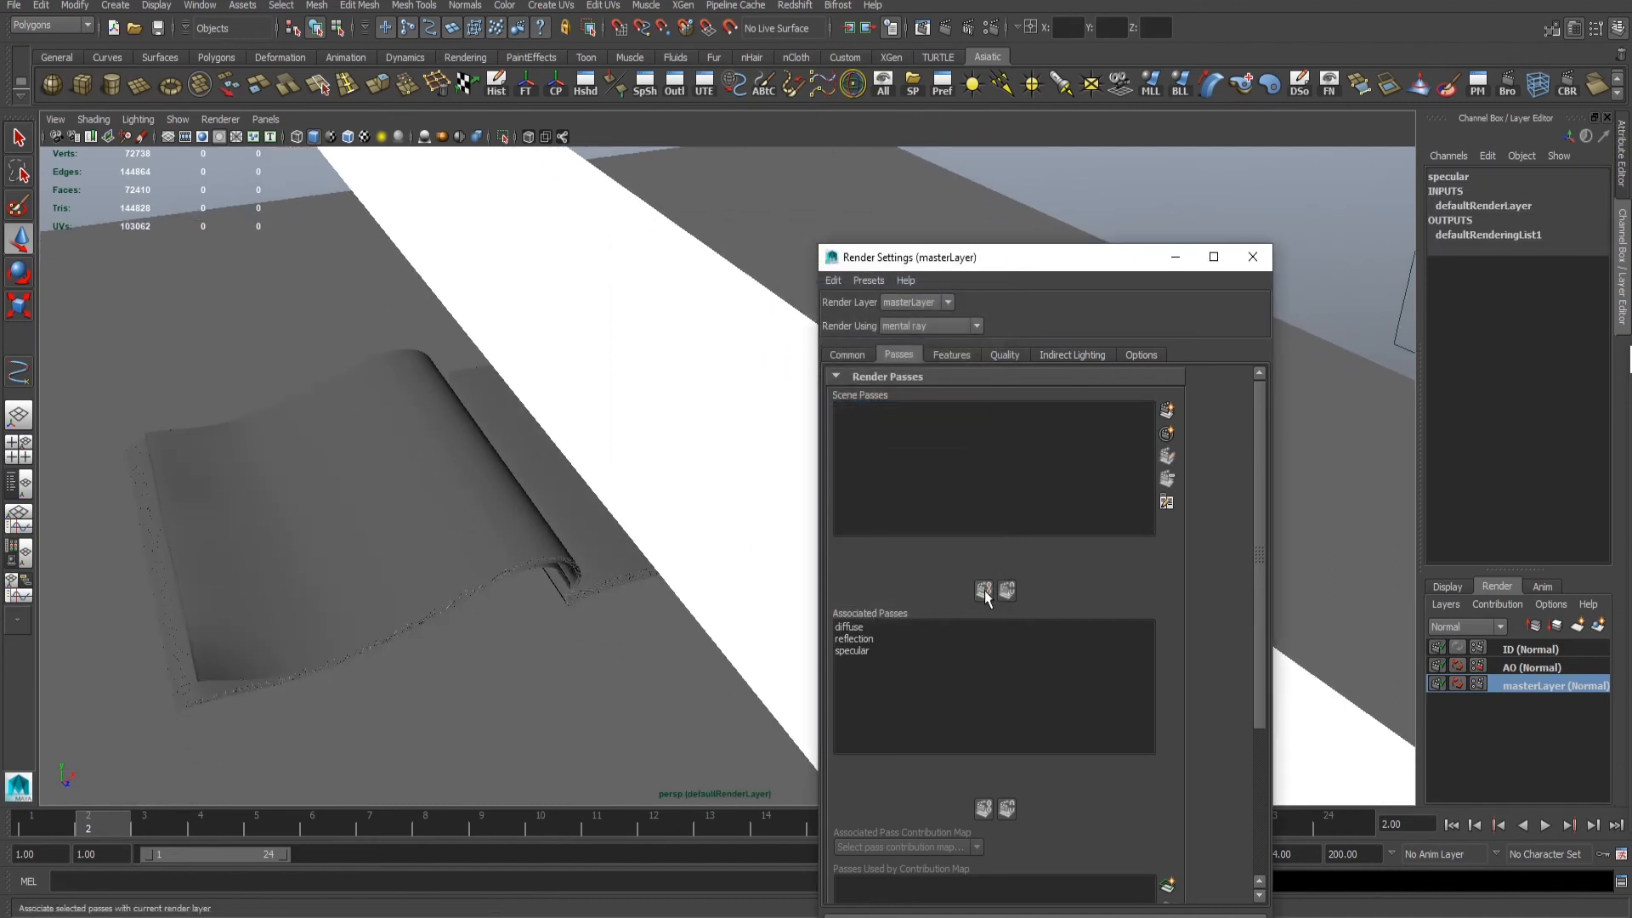
{"action": "left_click_drag", "start_coordinate": [710, 583], "coordinate": [364, 476], "text": "alt"}
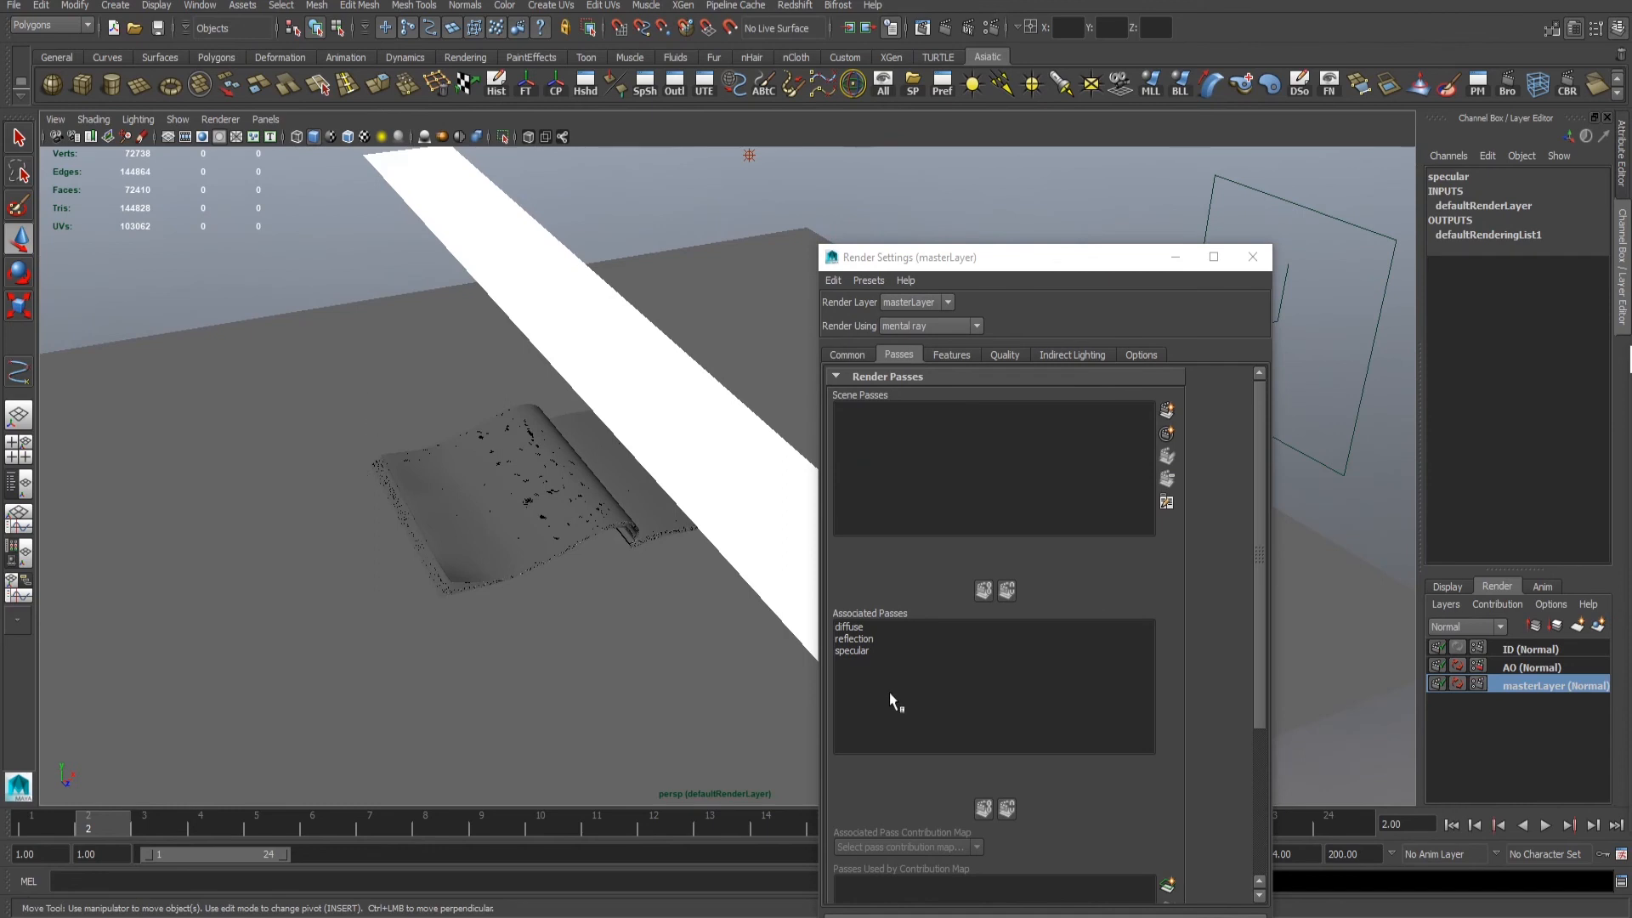
{"action": "mouse_move", "coordinate": [470, 491]}
{"action": "left_mouse_down", "text": "alt"}
{"action": "mouse_move", "coordinate": [532, 462]}
{"action": "mouse_move", "coordinate": [478, 481]}
{"action": "left_mouse_up", "text": "alt"}
{"action": "right_click_drag", "start_coordinate": [478, 480], "coordinate": [491, 485], "text": "alt"}
{"action": "left_click", "coordinate": [240, 309]}
- Review the master layer's common render settings, including the output path, file name and image size
{"action": "left_click", "coordinate": [834, 355]}
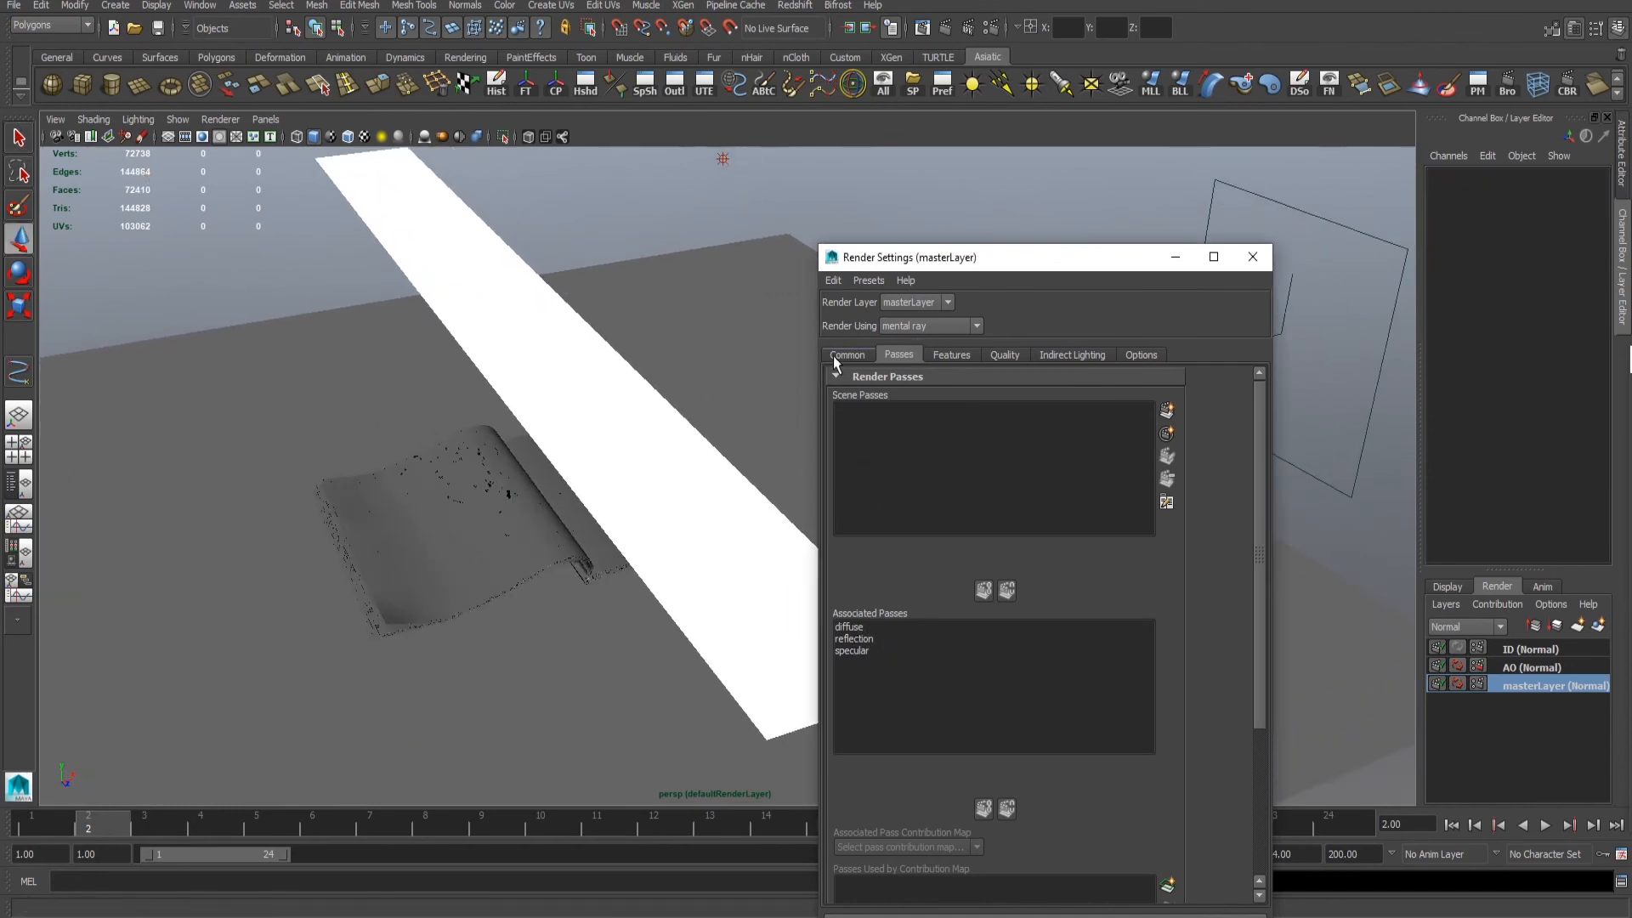
{"action": "right_click_drag", "start_coordinate": [344, 417], "coordinate": [308, 420], "text": "alt"}
{"action": "middle_click_drag", "start_coordinate": [308, 420], "coordinate": [294, 422], "text": "alt"}
{"action": "right_click_drag", "start_coordinate": [524, 388], "coordinate": [447, 374], "text": "alt"}
{"action": "middle_click_drag", "start_coordinate": [447, 374], "coordinate": [397, 372], "text": "alt"}
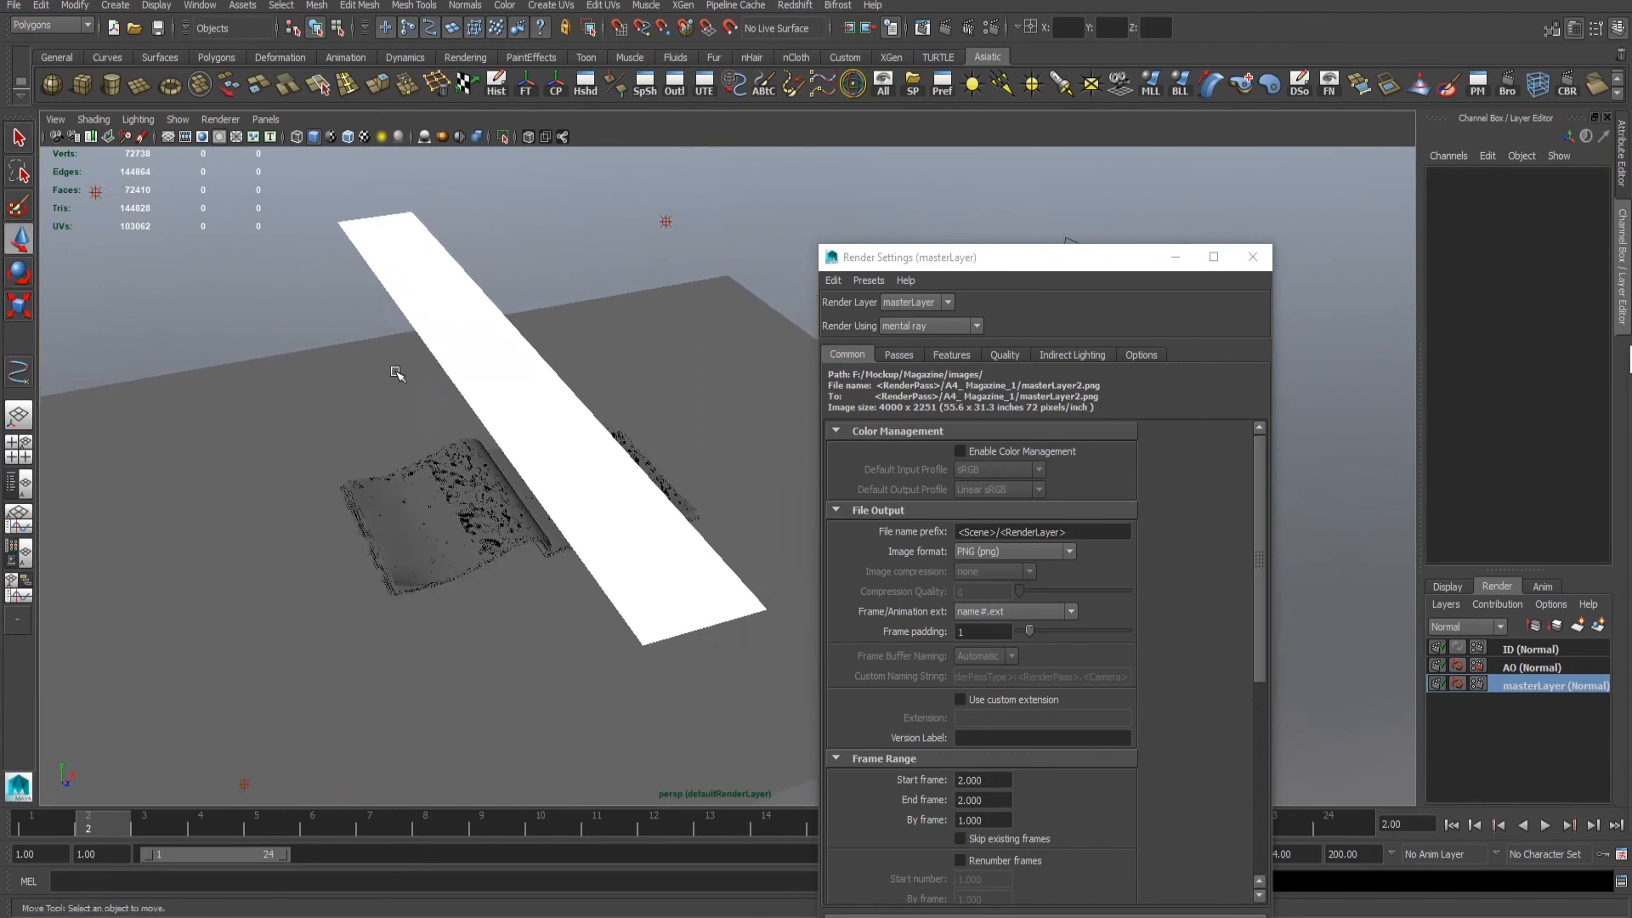
{"action": "right_click_drag", "start_coordinate": [397, 371], "coordinate": [481, 370], "text": "alt"}
{"action": "right_click_drag", "start_coordinate": [565, 255], "coordinate": [548, 283], "text": "alt"}
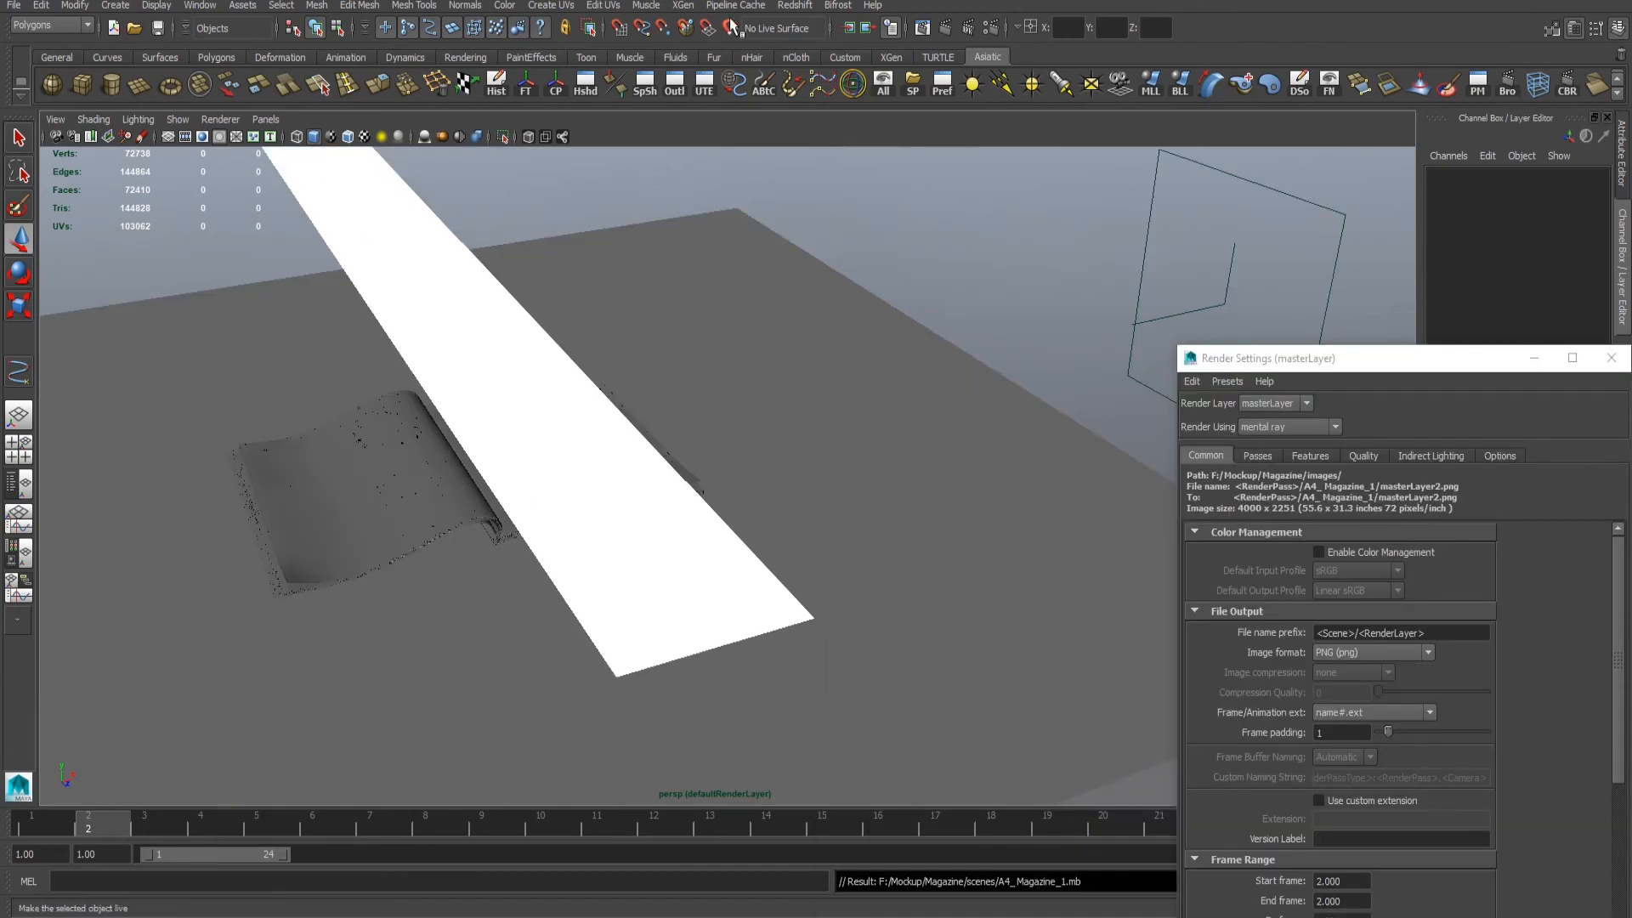
- Switch to the Rendering menu set and start a mental ray batch render with the default batch options
{"action": "left_click", "coordinate": [34, 89]}
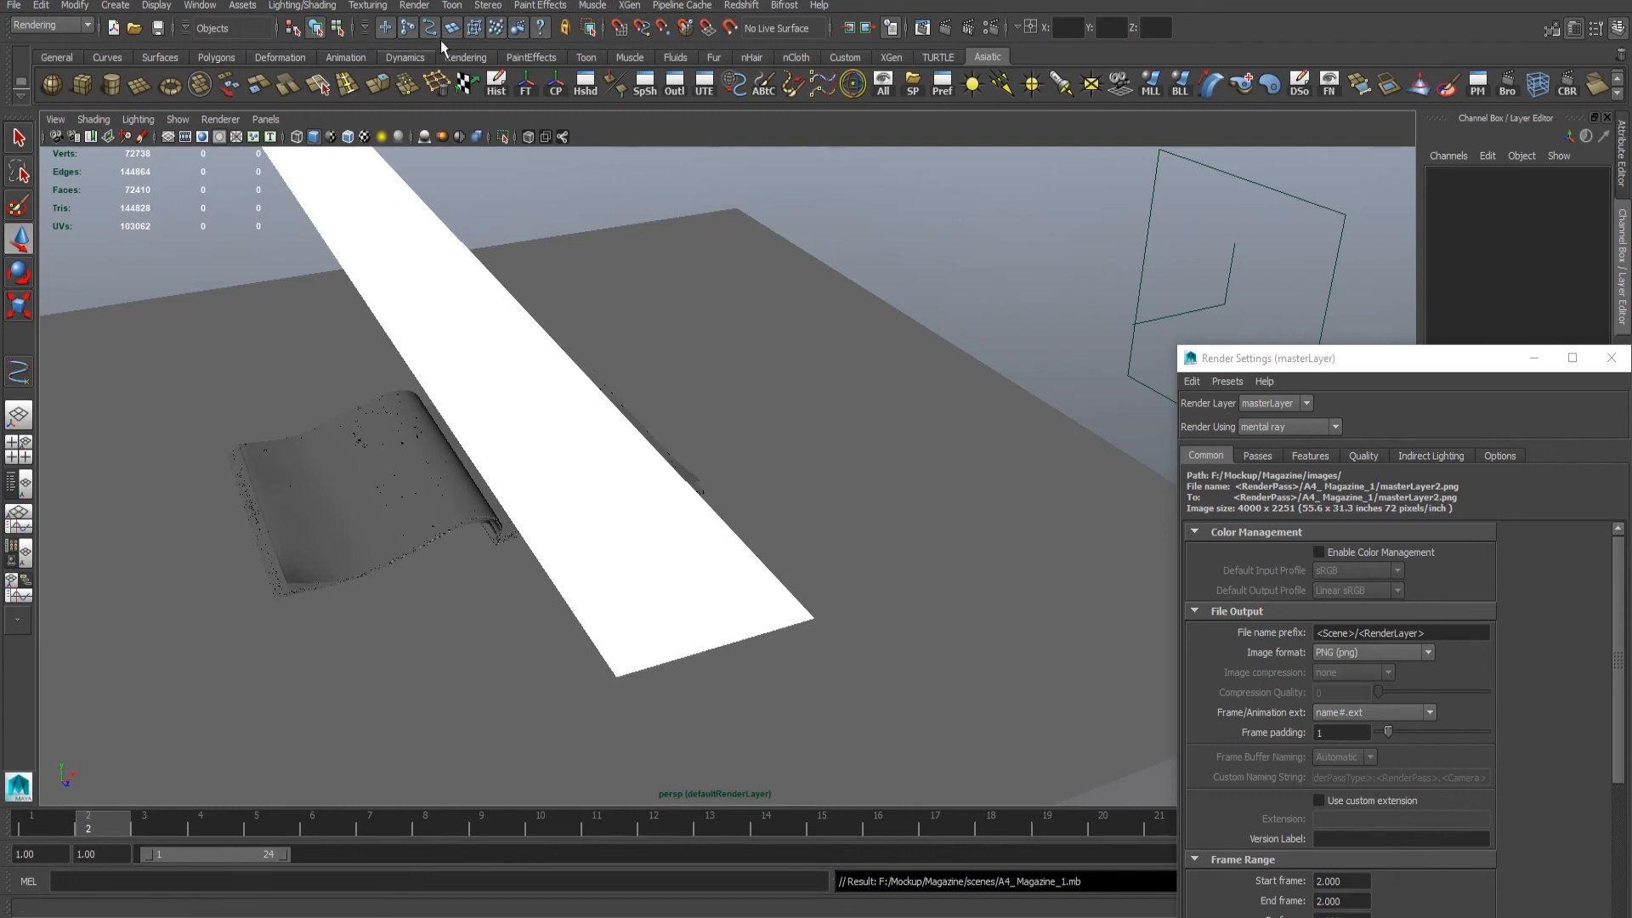
{"action": "left_click", "coordinate": [412, 5]}
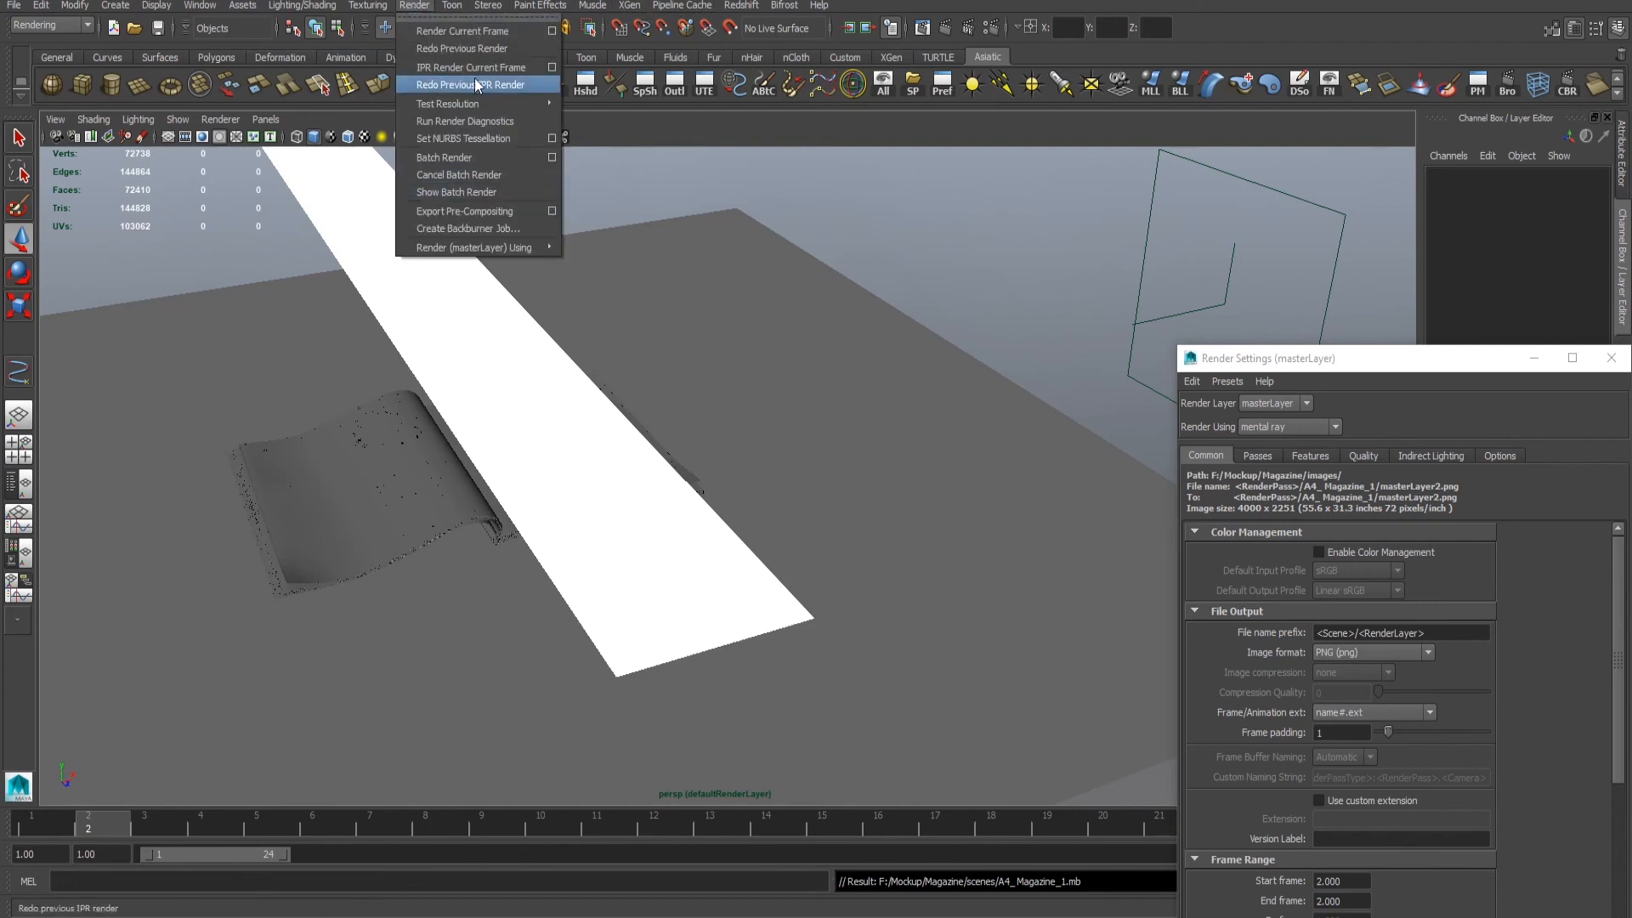
{"action": "left_click", "coordinate": [552, 158]}
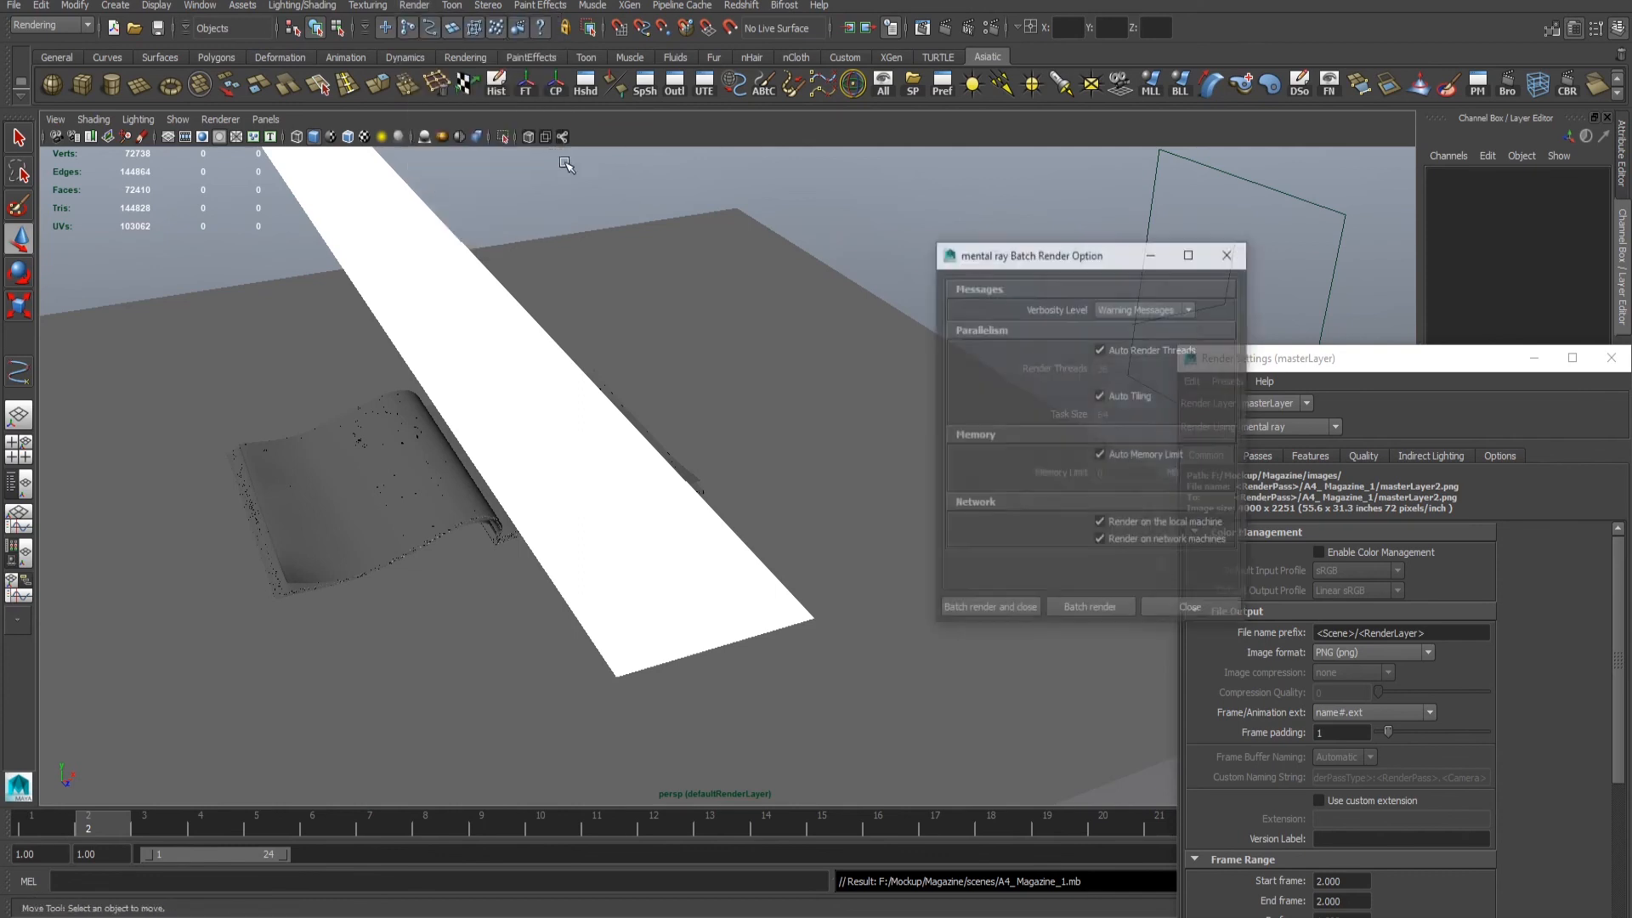
{"action": "left_click", "coordinate": [996, 608]}
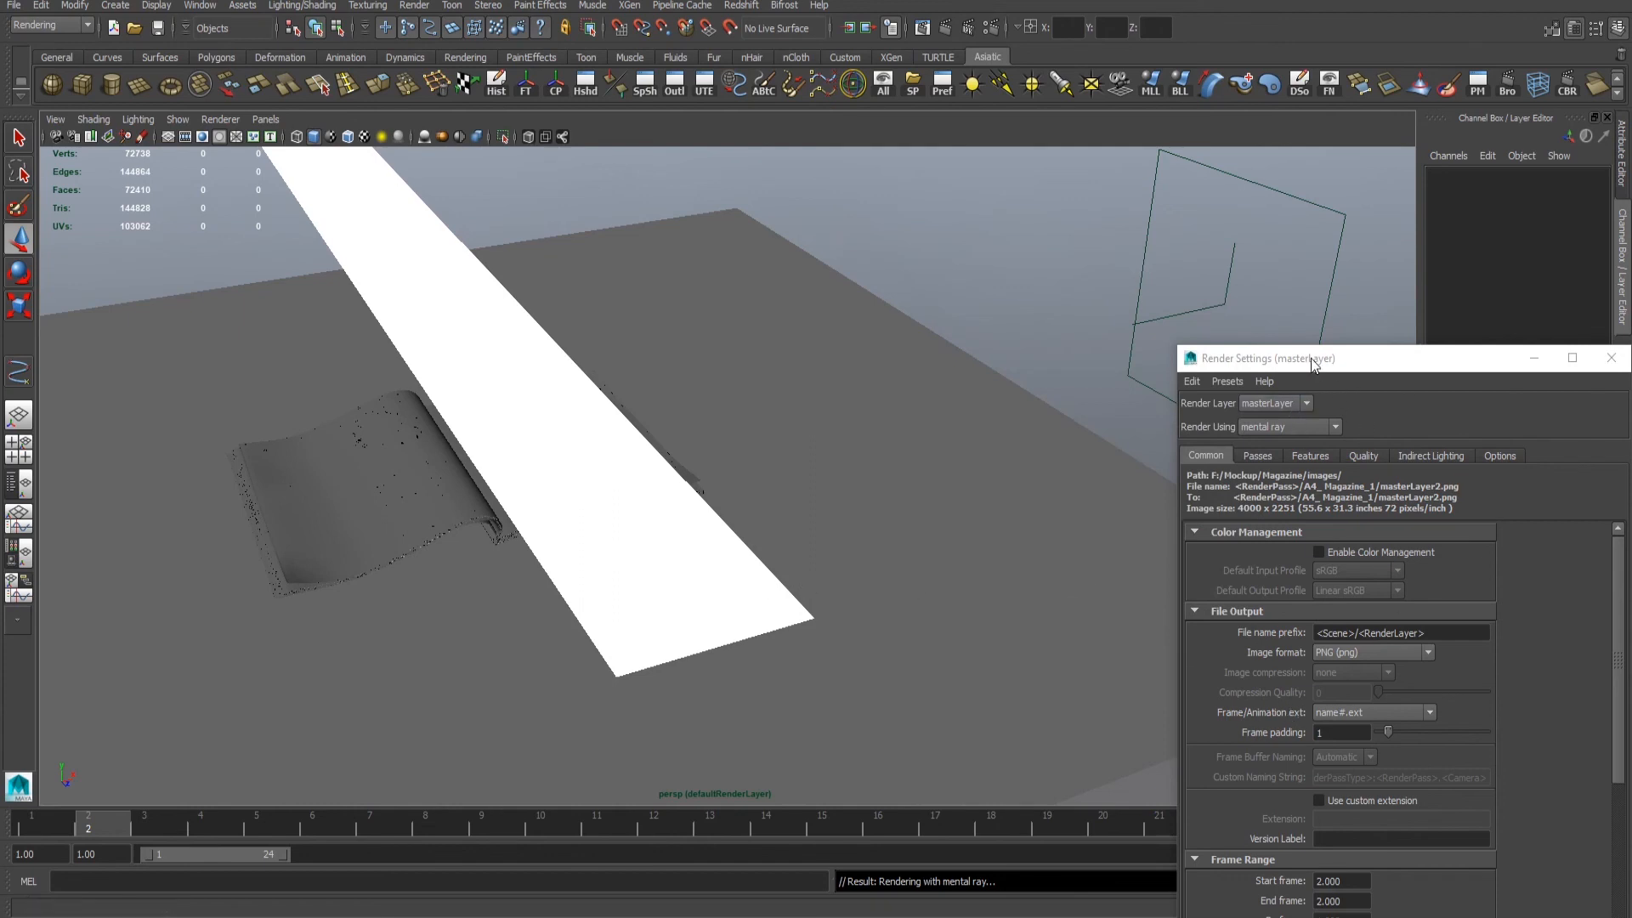
- Move the render settings window out of the way and open the Script Editor to check the batch render's progress
{"action": "left_click_drag", "start_coordinate": [1311, 359], "coordinate": [1628, 915]}
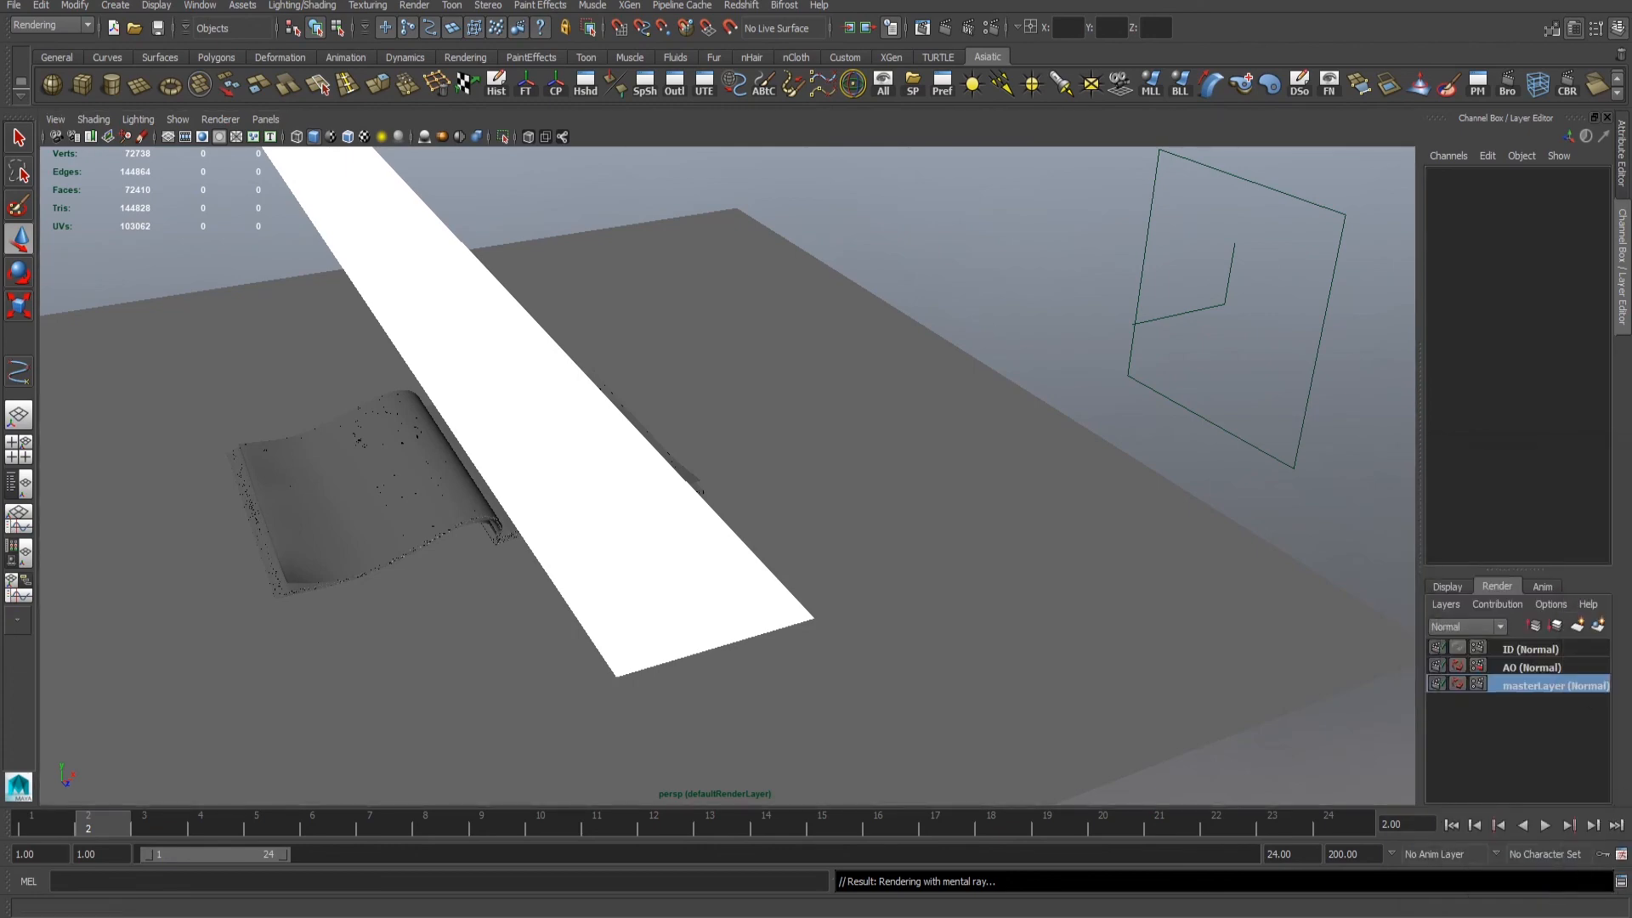
{"action": "left_click", "coordinate": [1621, 881]}
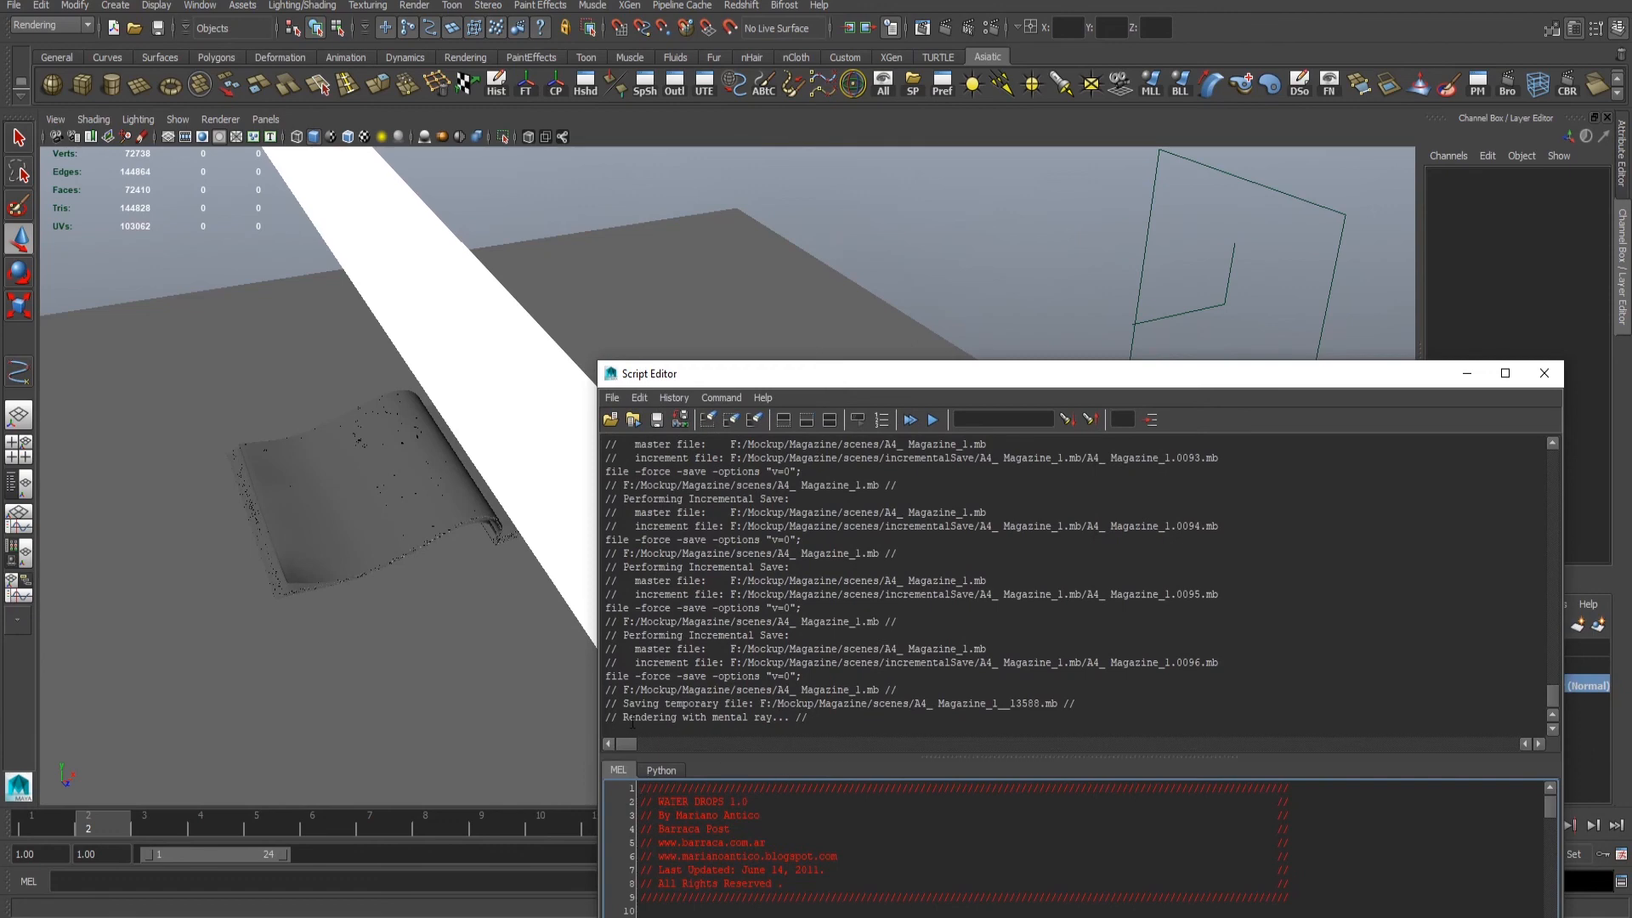